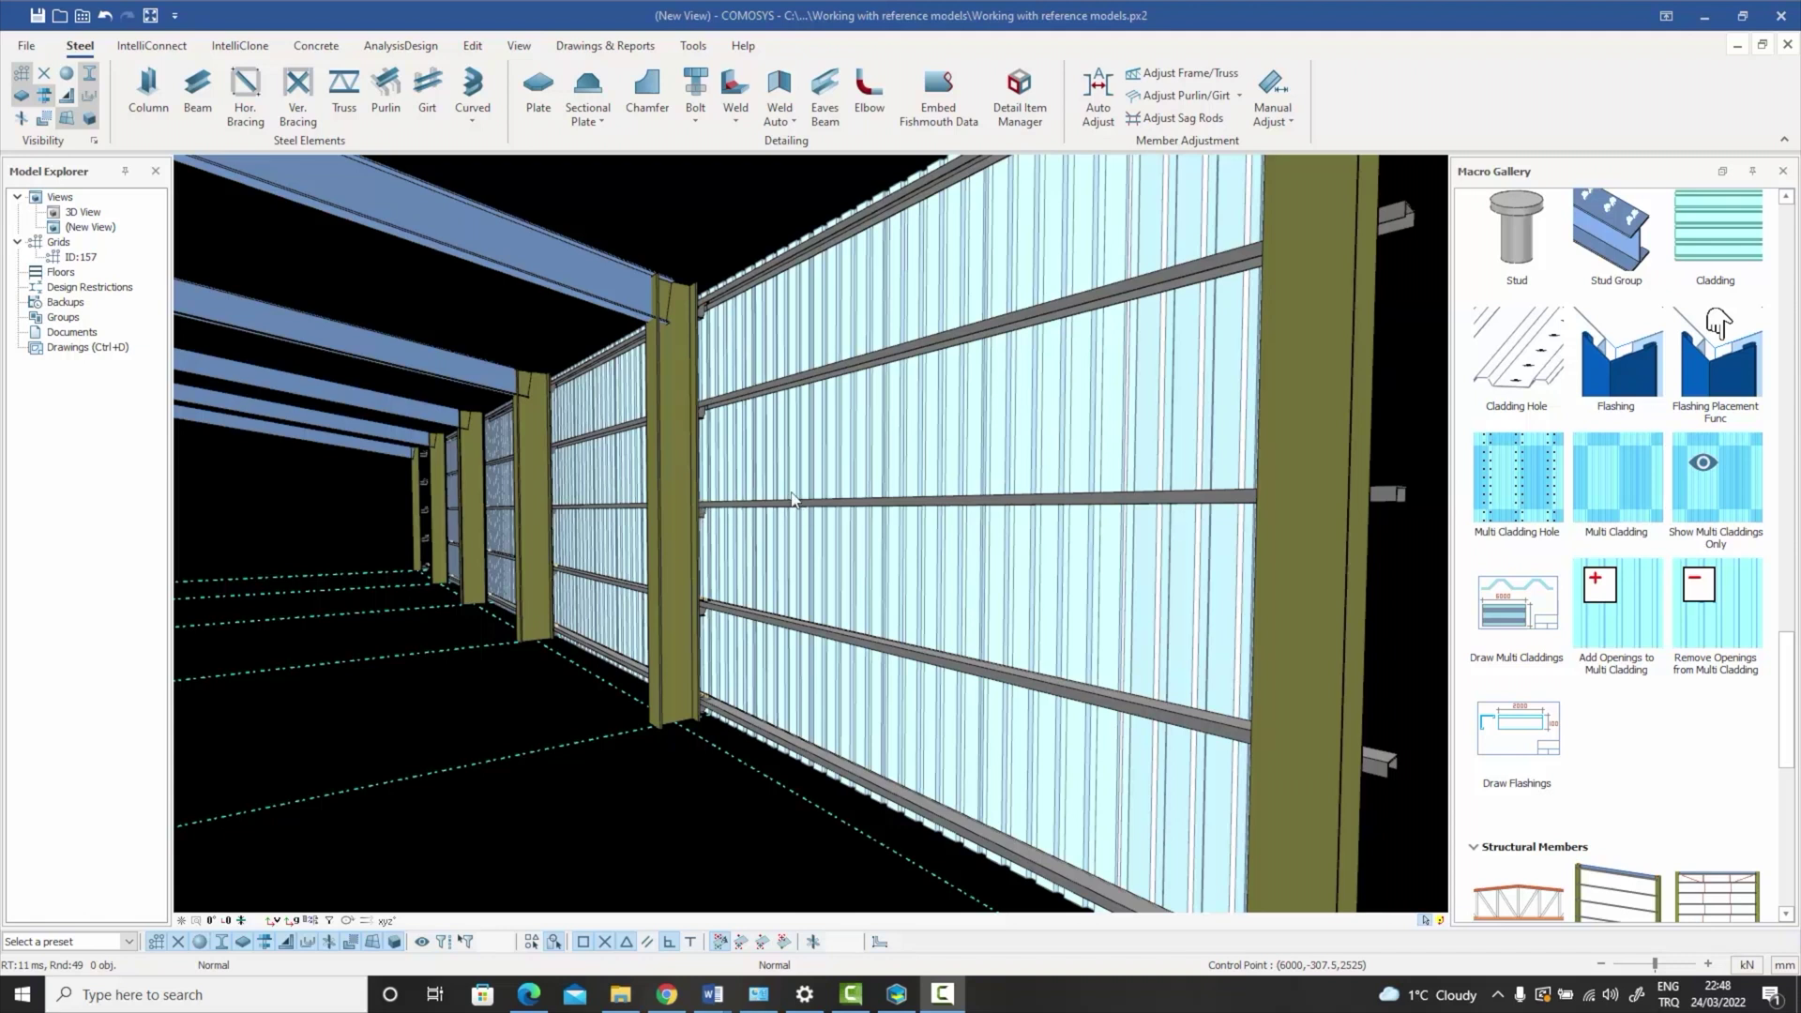
- Select girts at different heights in the nearest wall bay one by one to identify them
left_click(1002, 684)
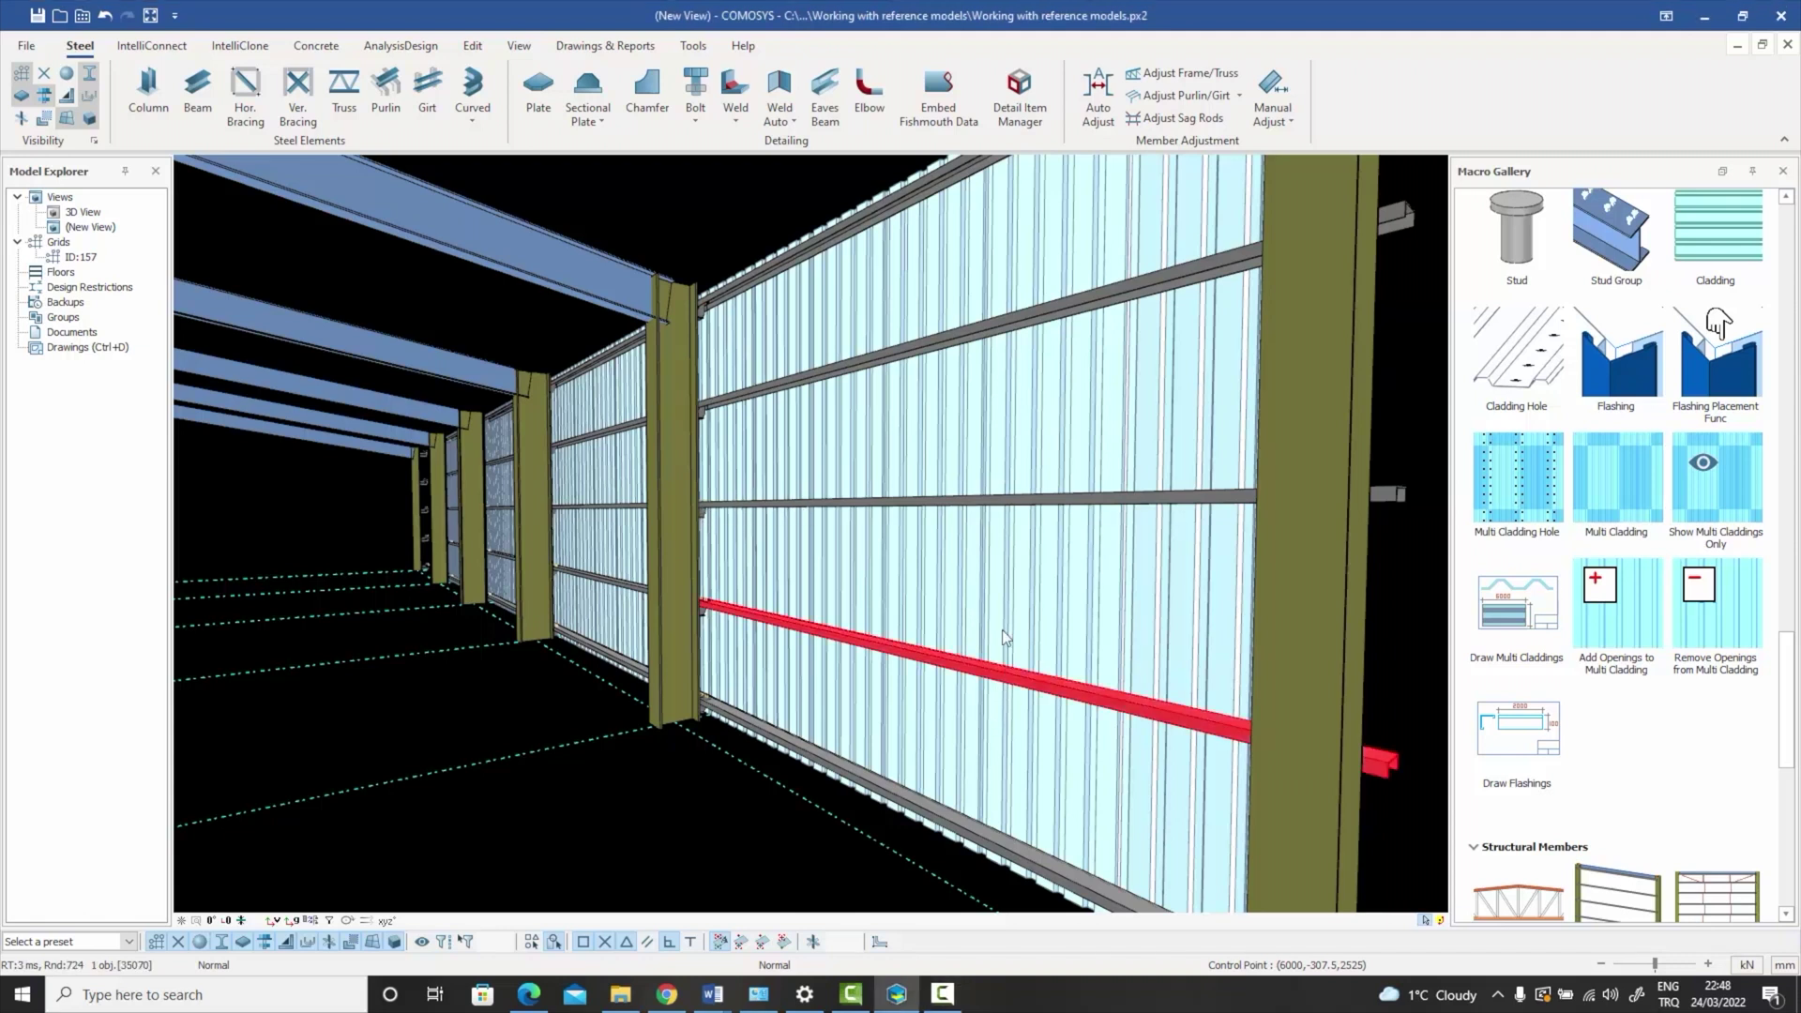
left_click(981, 504)
left_click(975, 344)
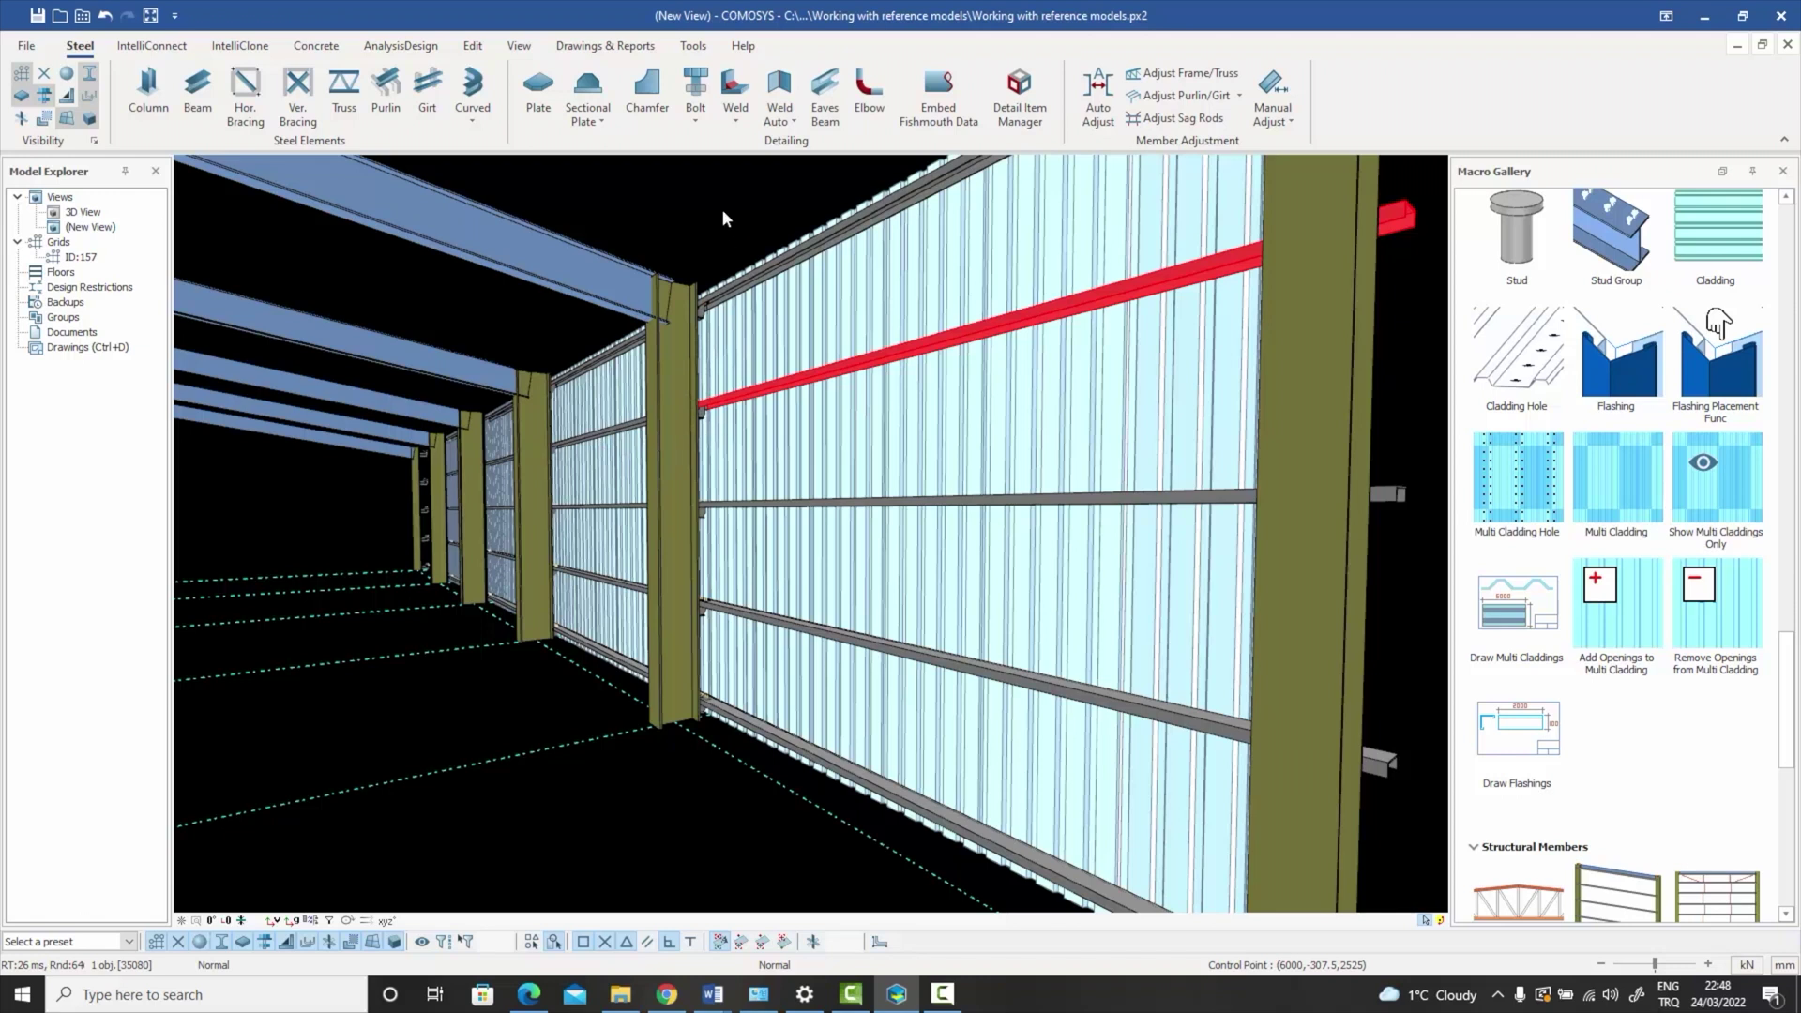
- Select individual cladding sheets behind the girts in the nearest bay to examine them, and clear the selection
left_click(1141, 433)
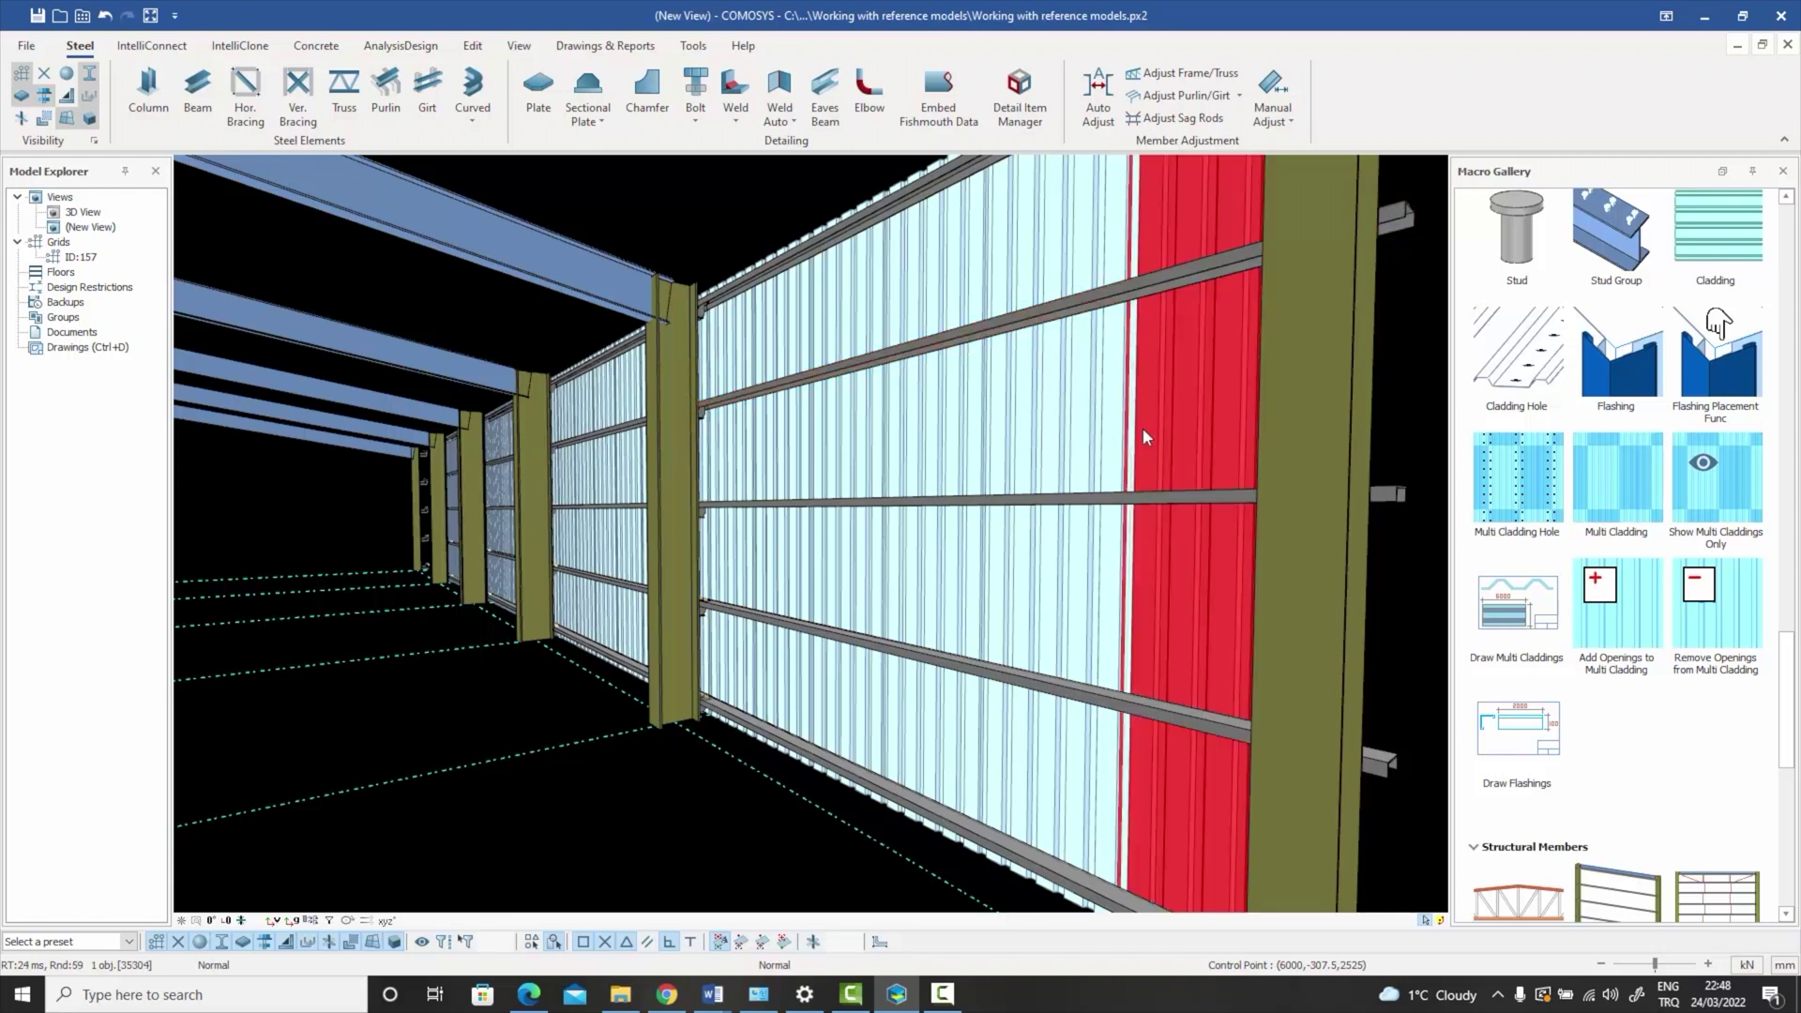
left_click(1090, 415)
left_click(964, 419)
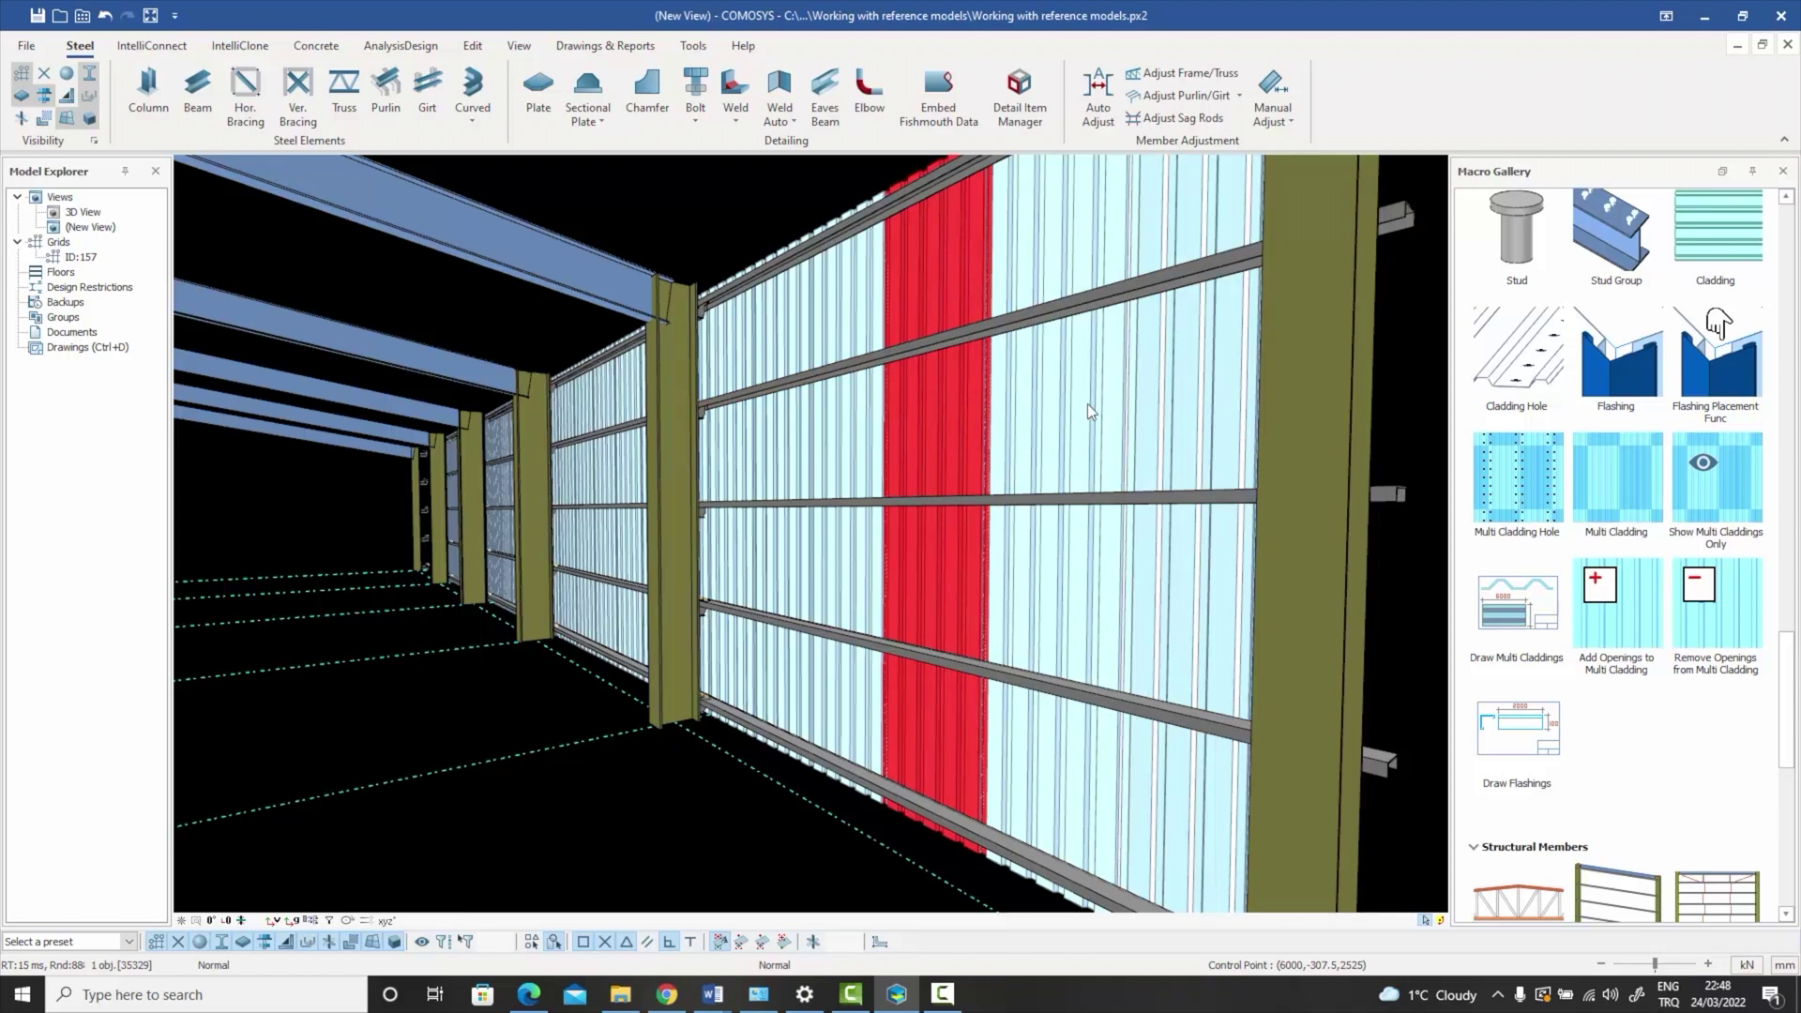
middle_click_drag(1089, 403, 1091, 464)
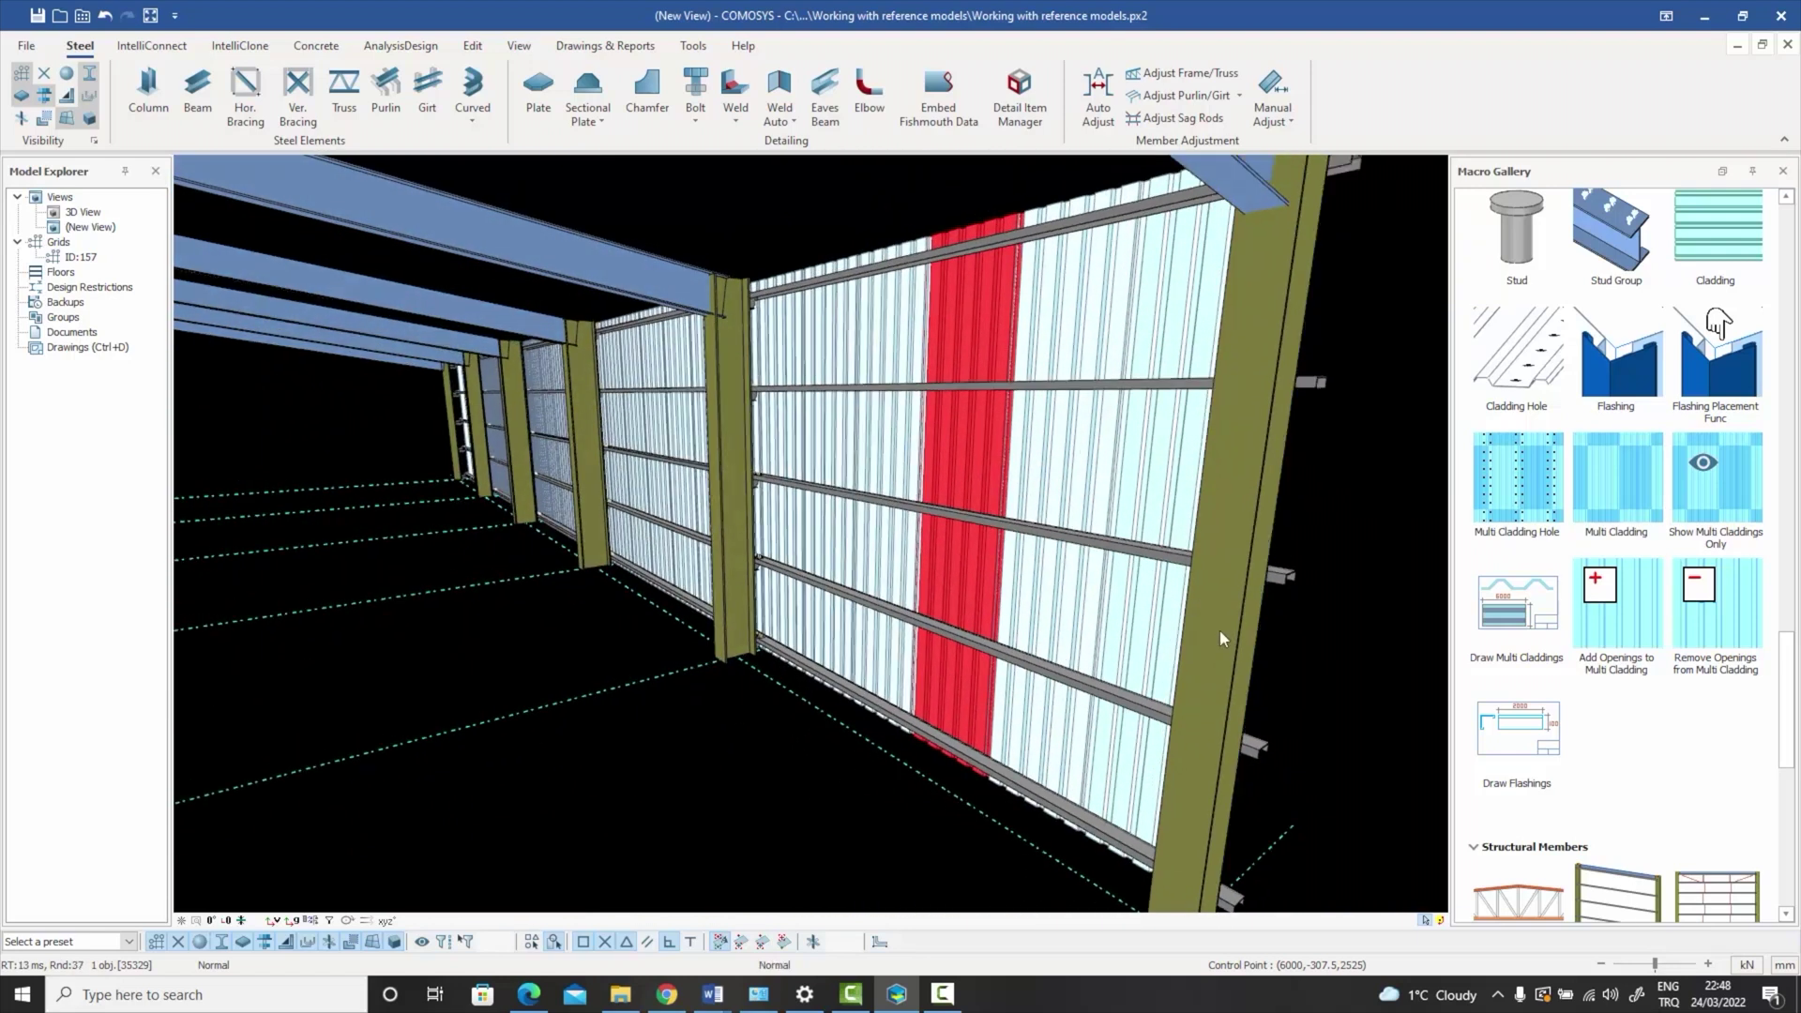
middle_click_drag(1220, 630, 1085, 441)
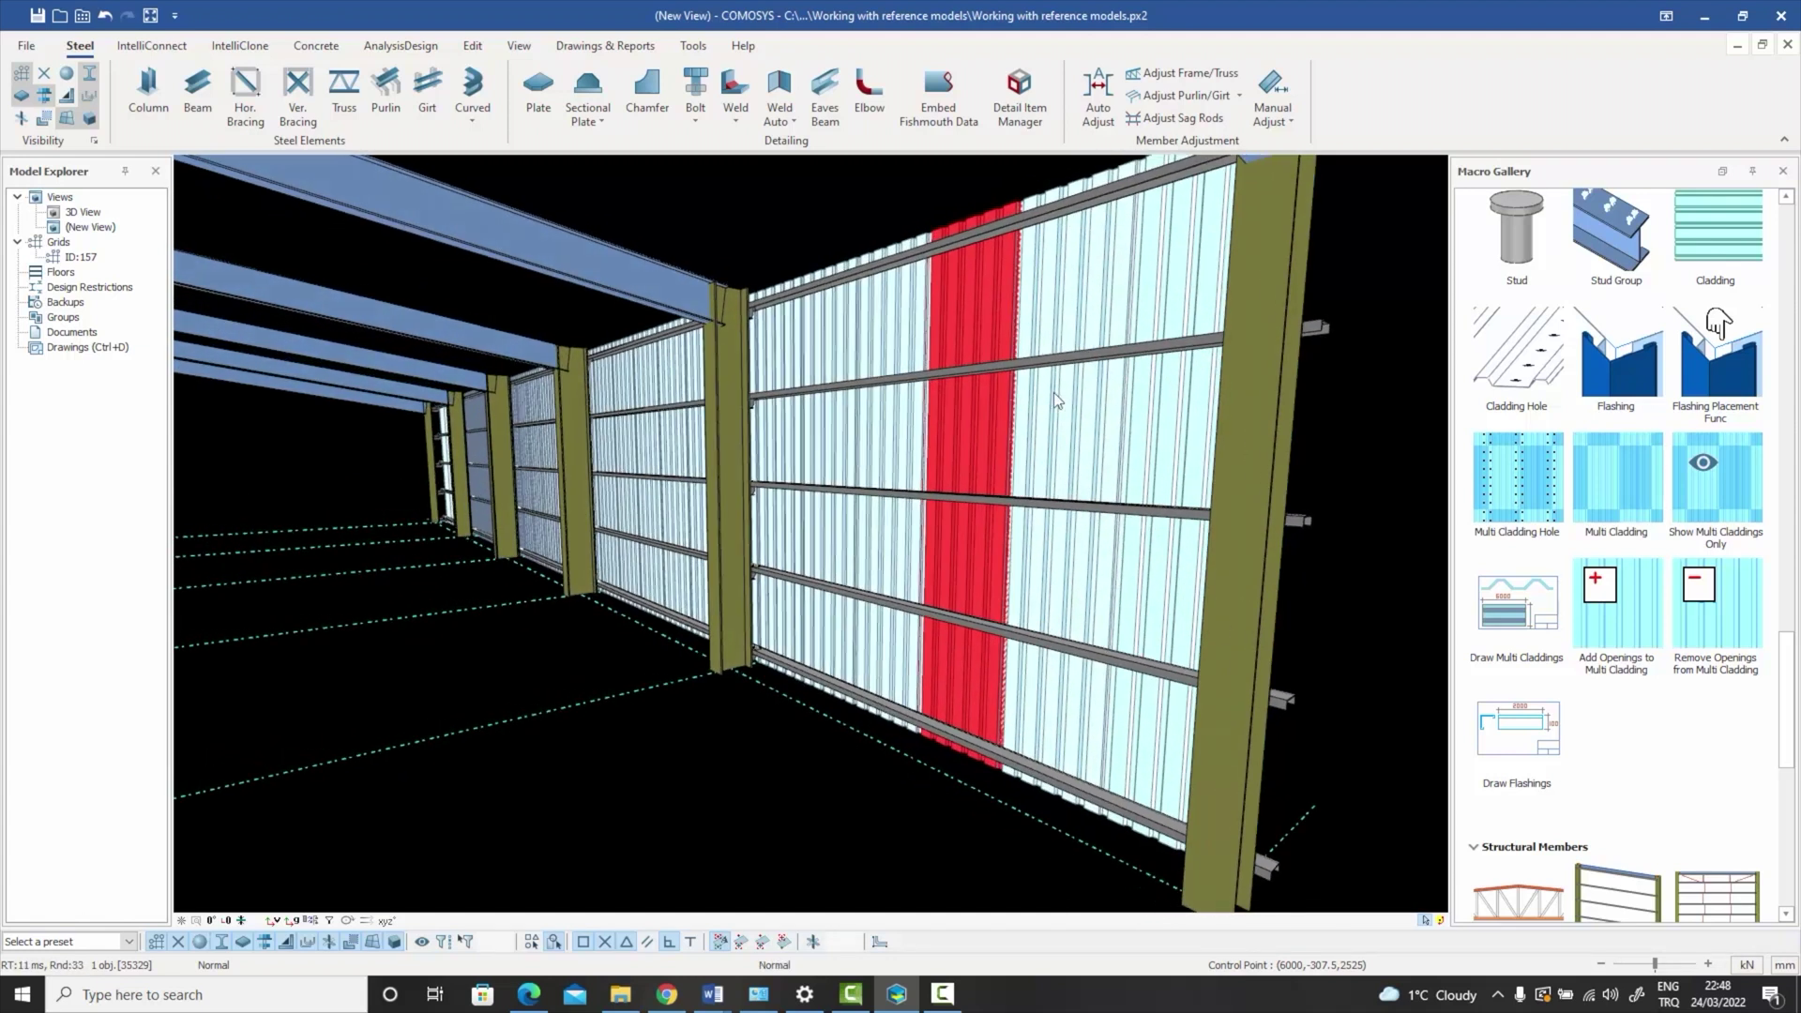
key("Escape")
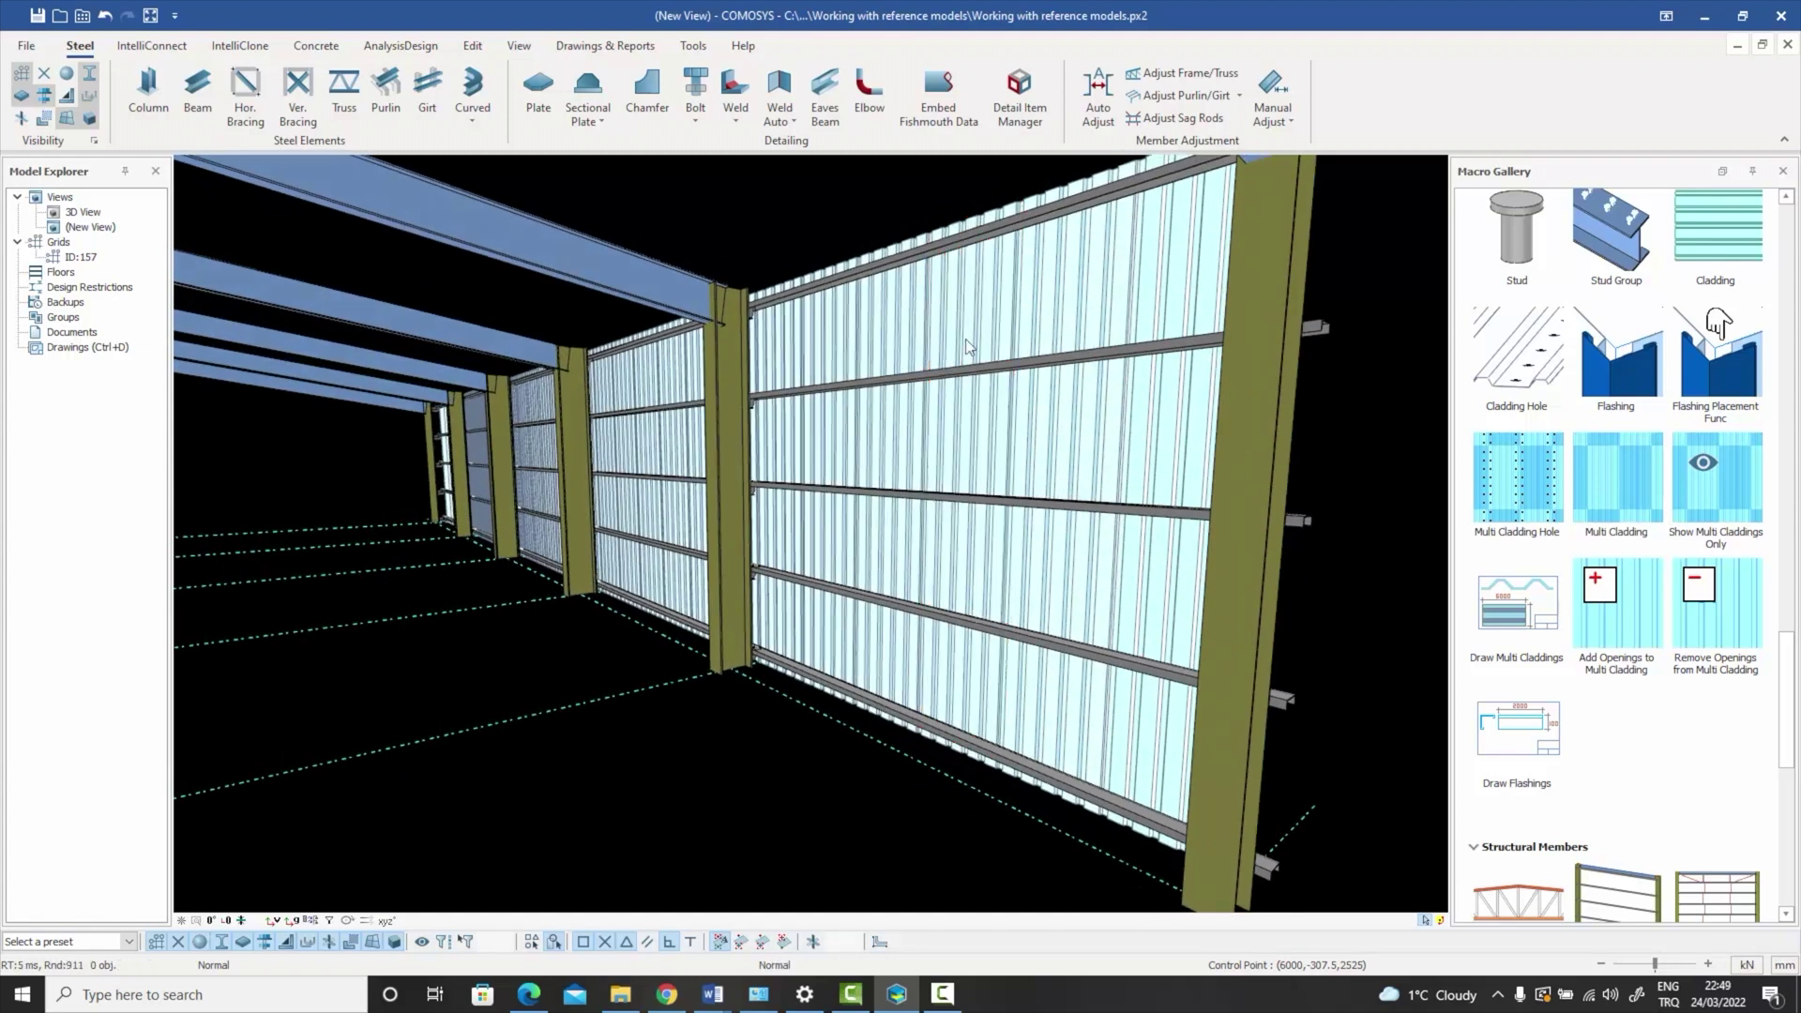
- Check the profile properties of the first three columns along the clad wall without changing them
double_click(1242, 493)
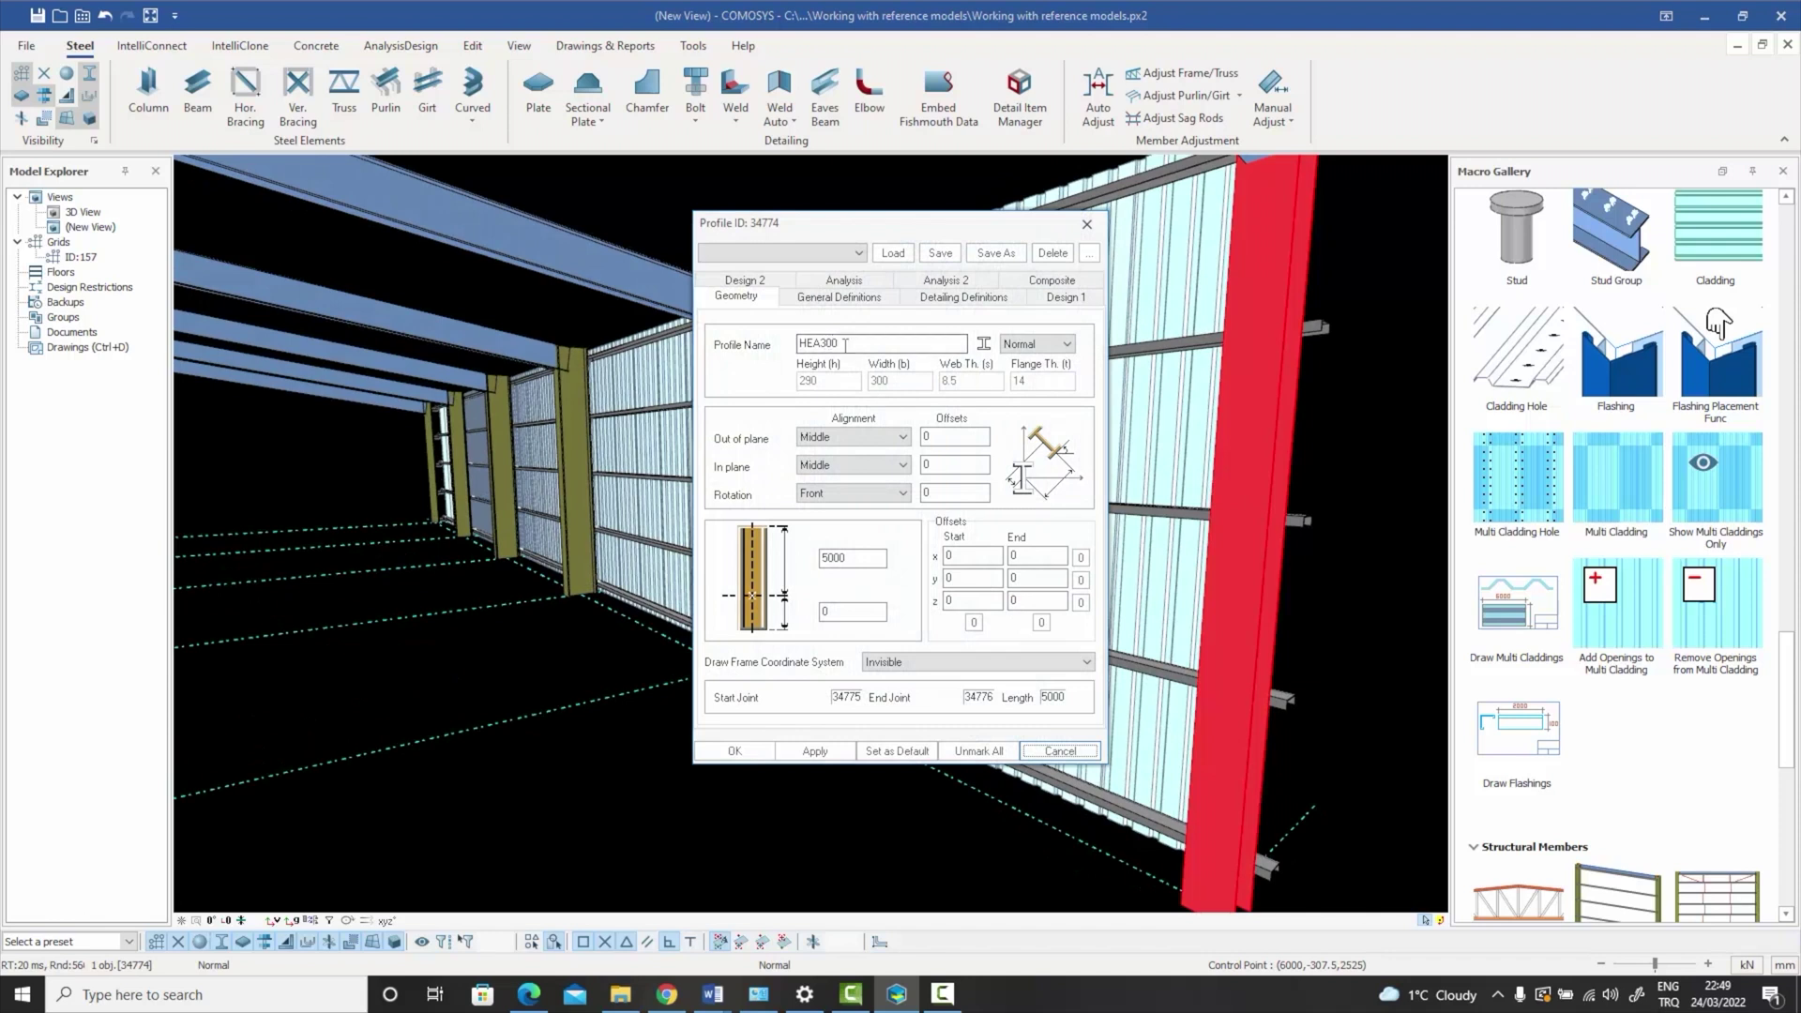
left_click(1060, 750)
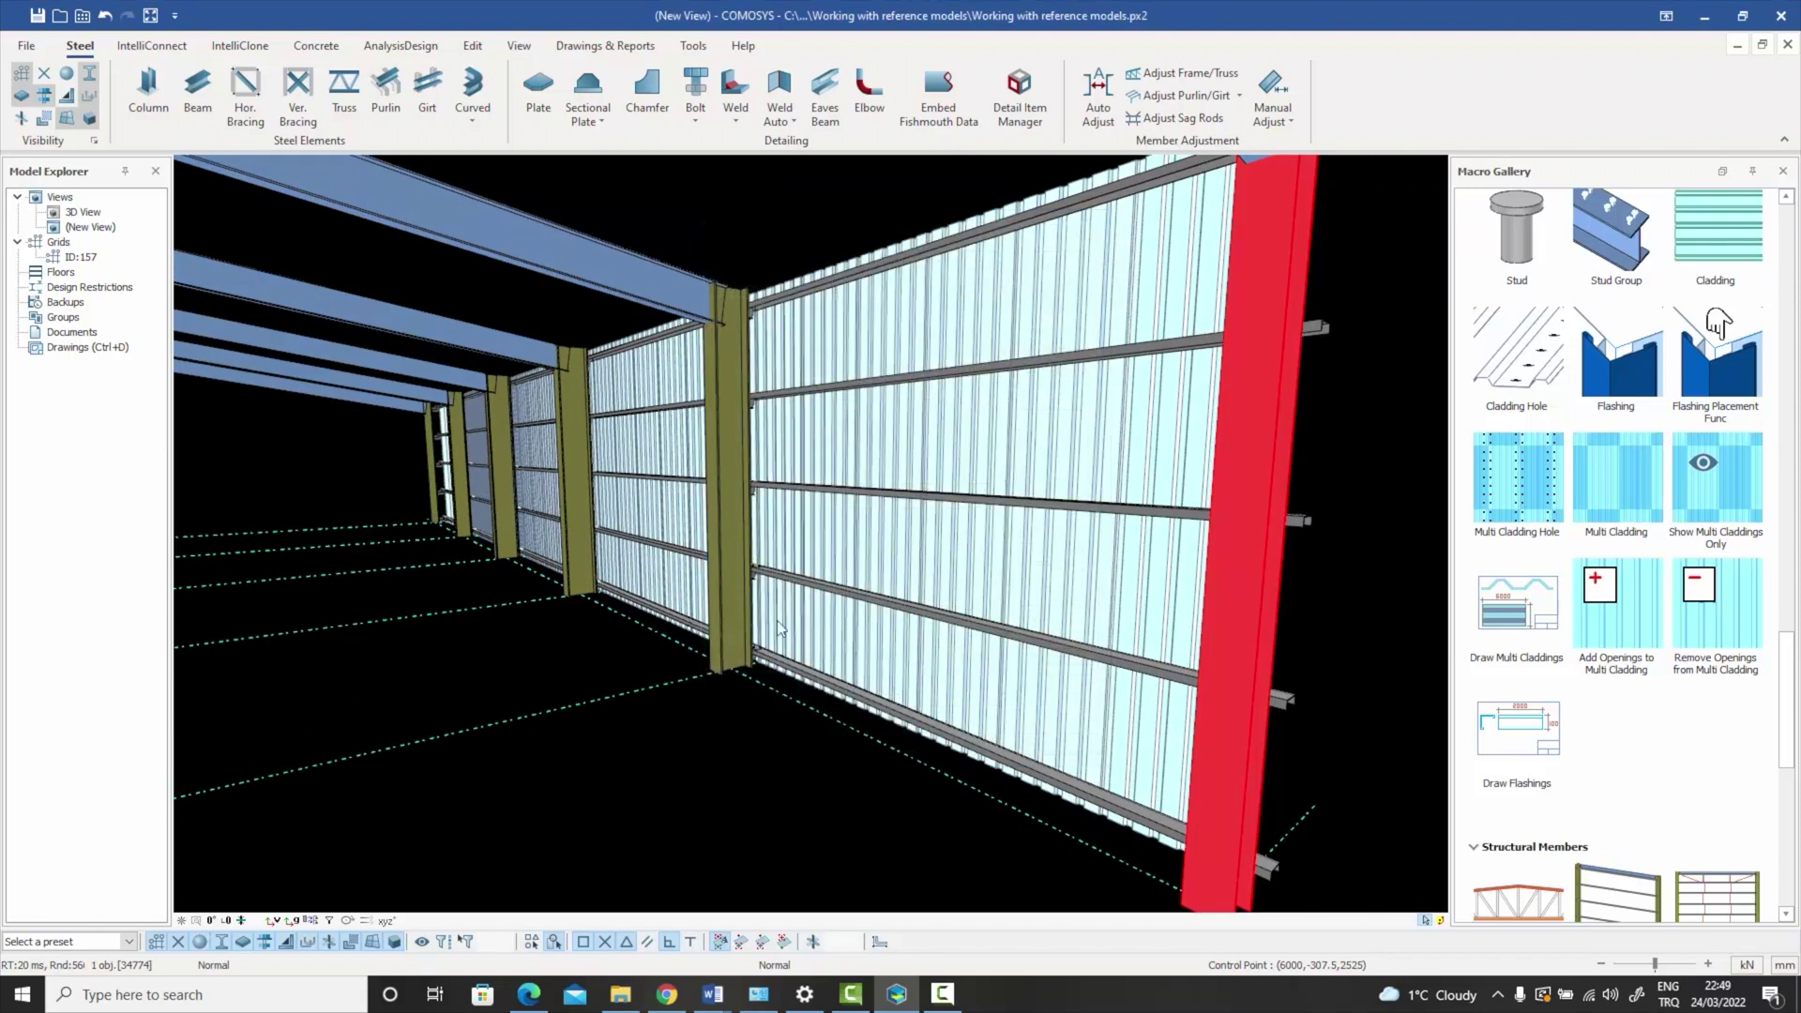
double_click(728, 606)
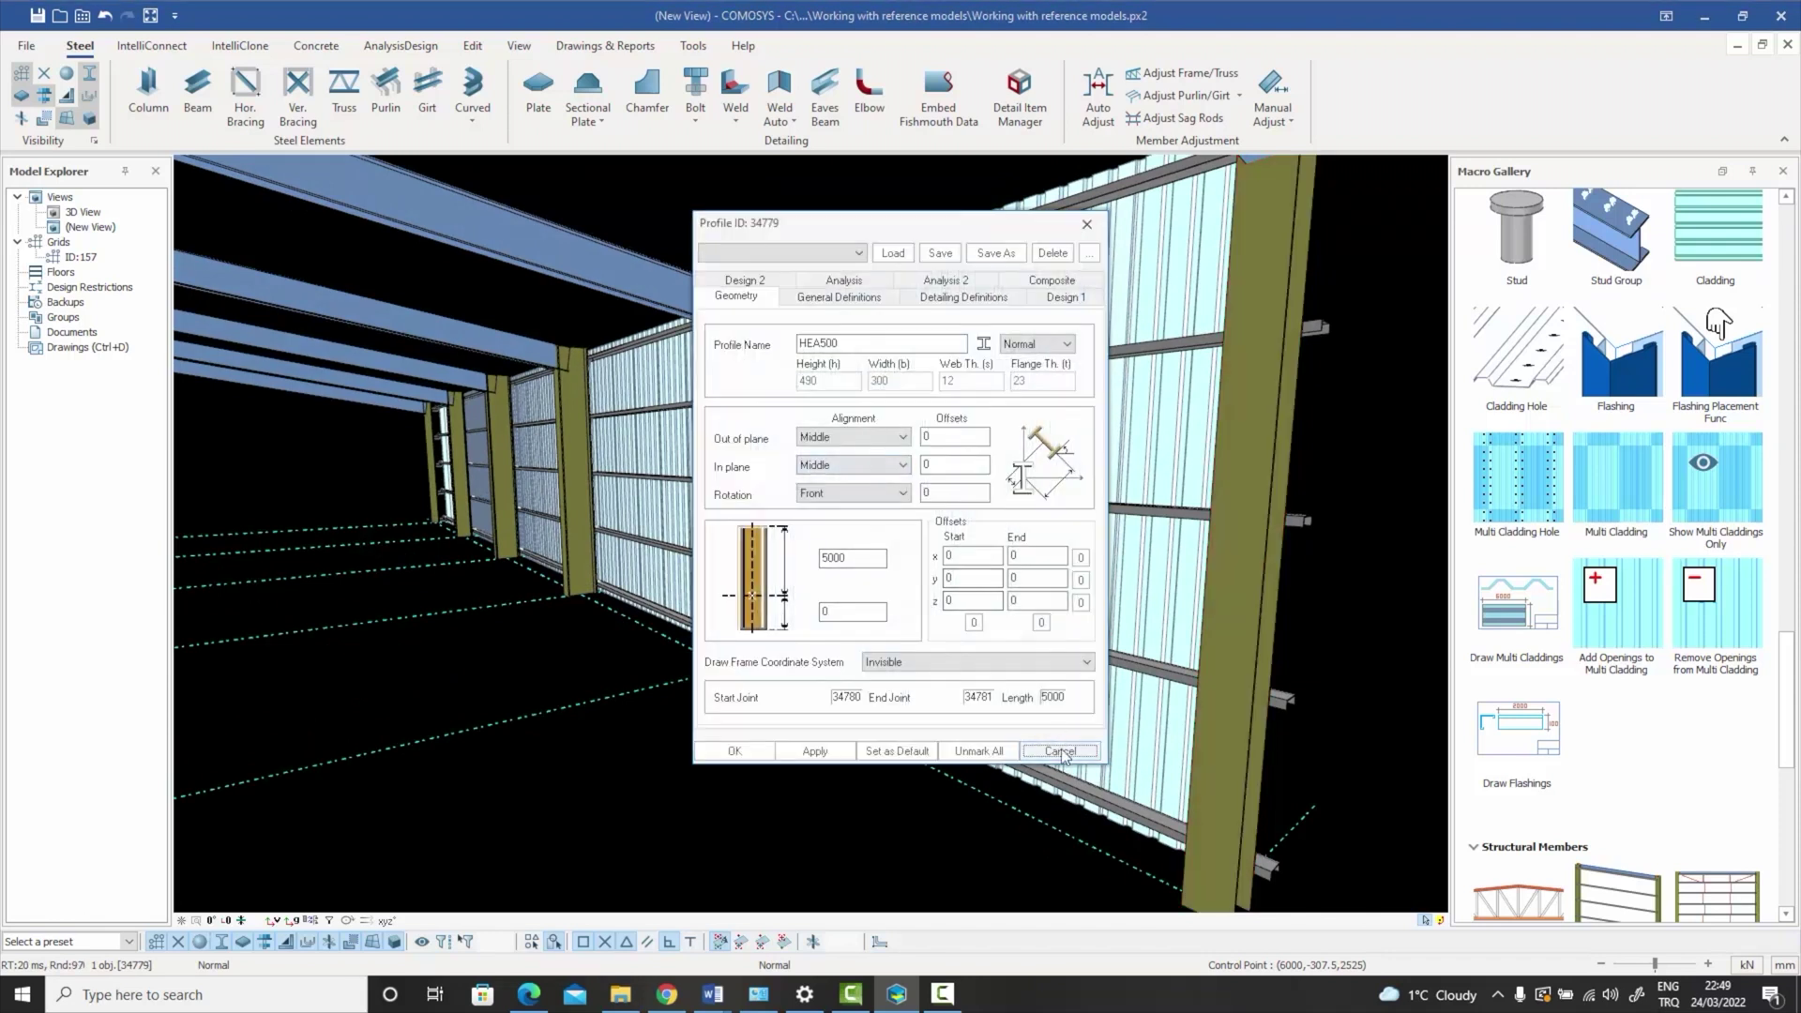
left_click(1060, 751)
double_click(582, 532)
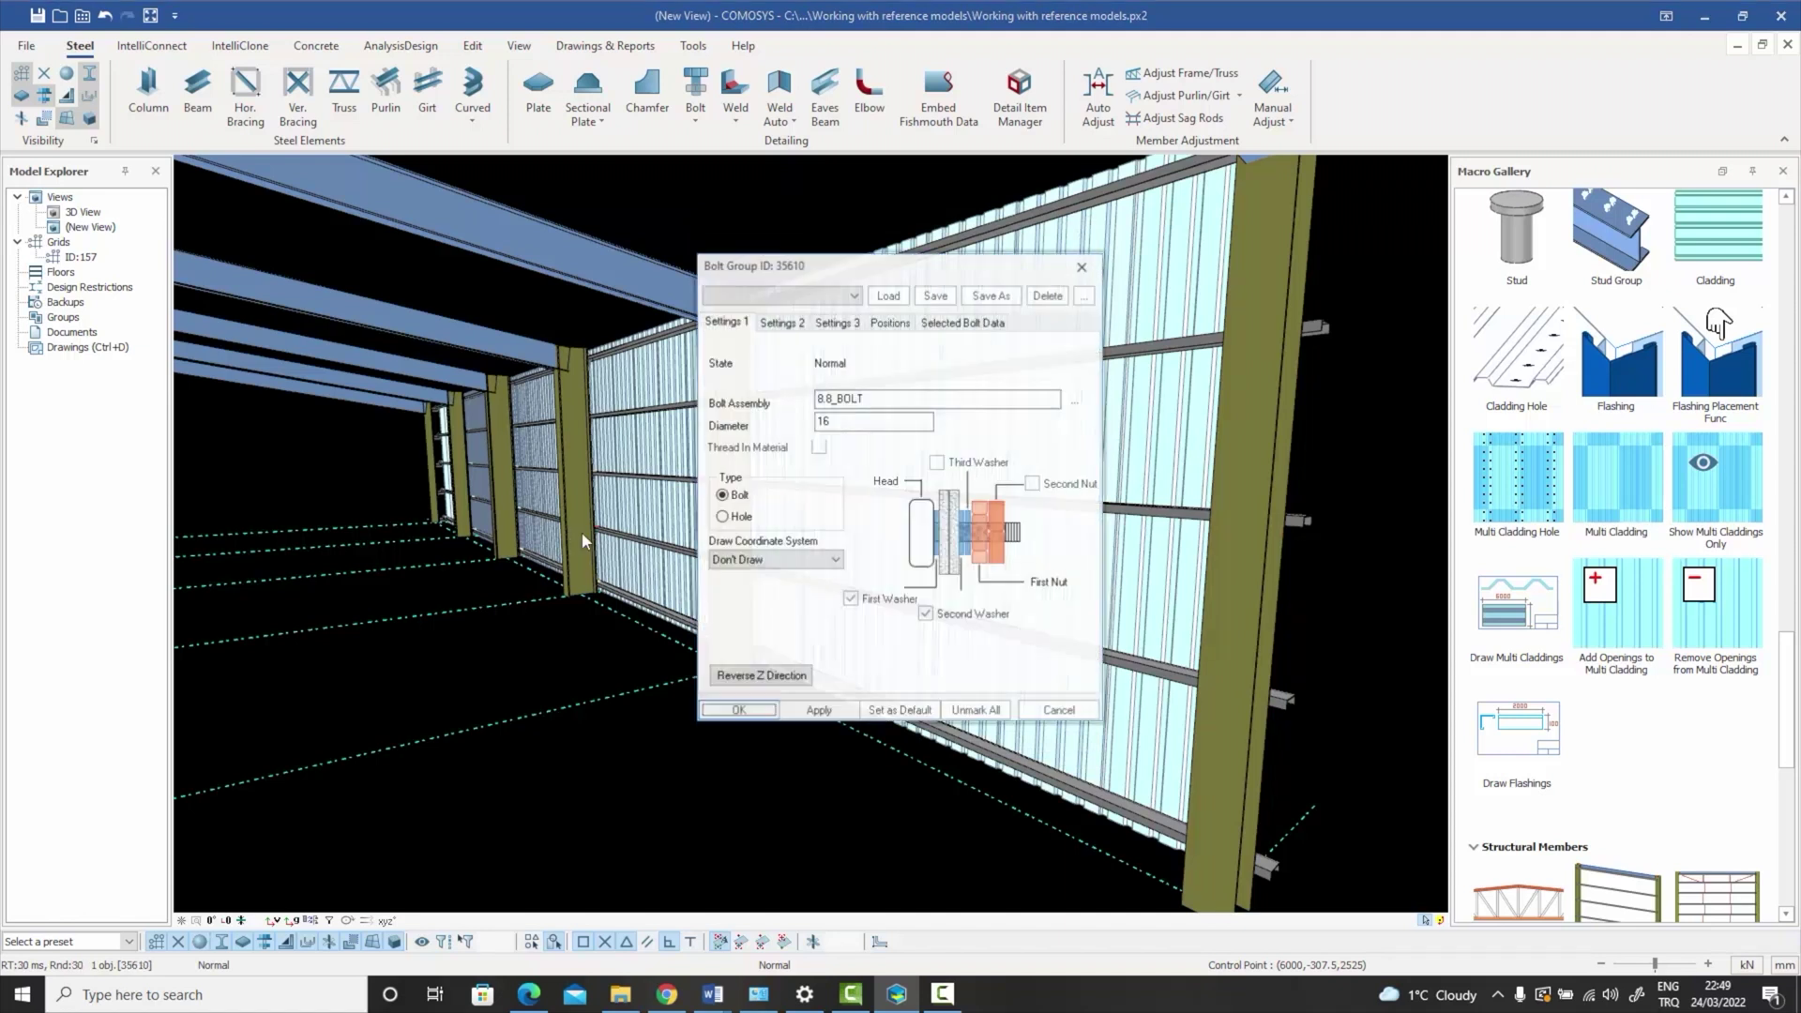
left_click(1057, 717)
scroll(458, 560, "up", 2)
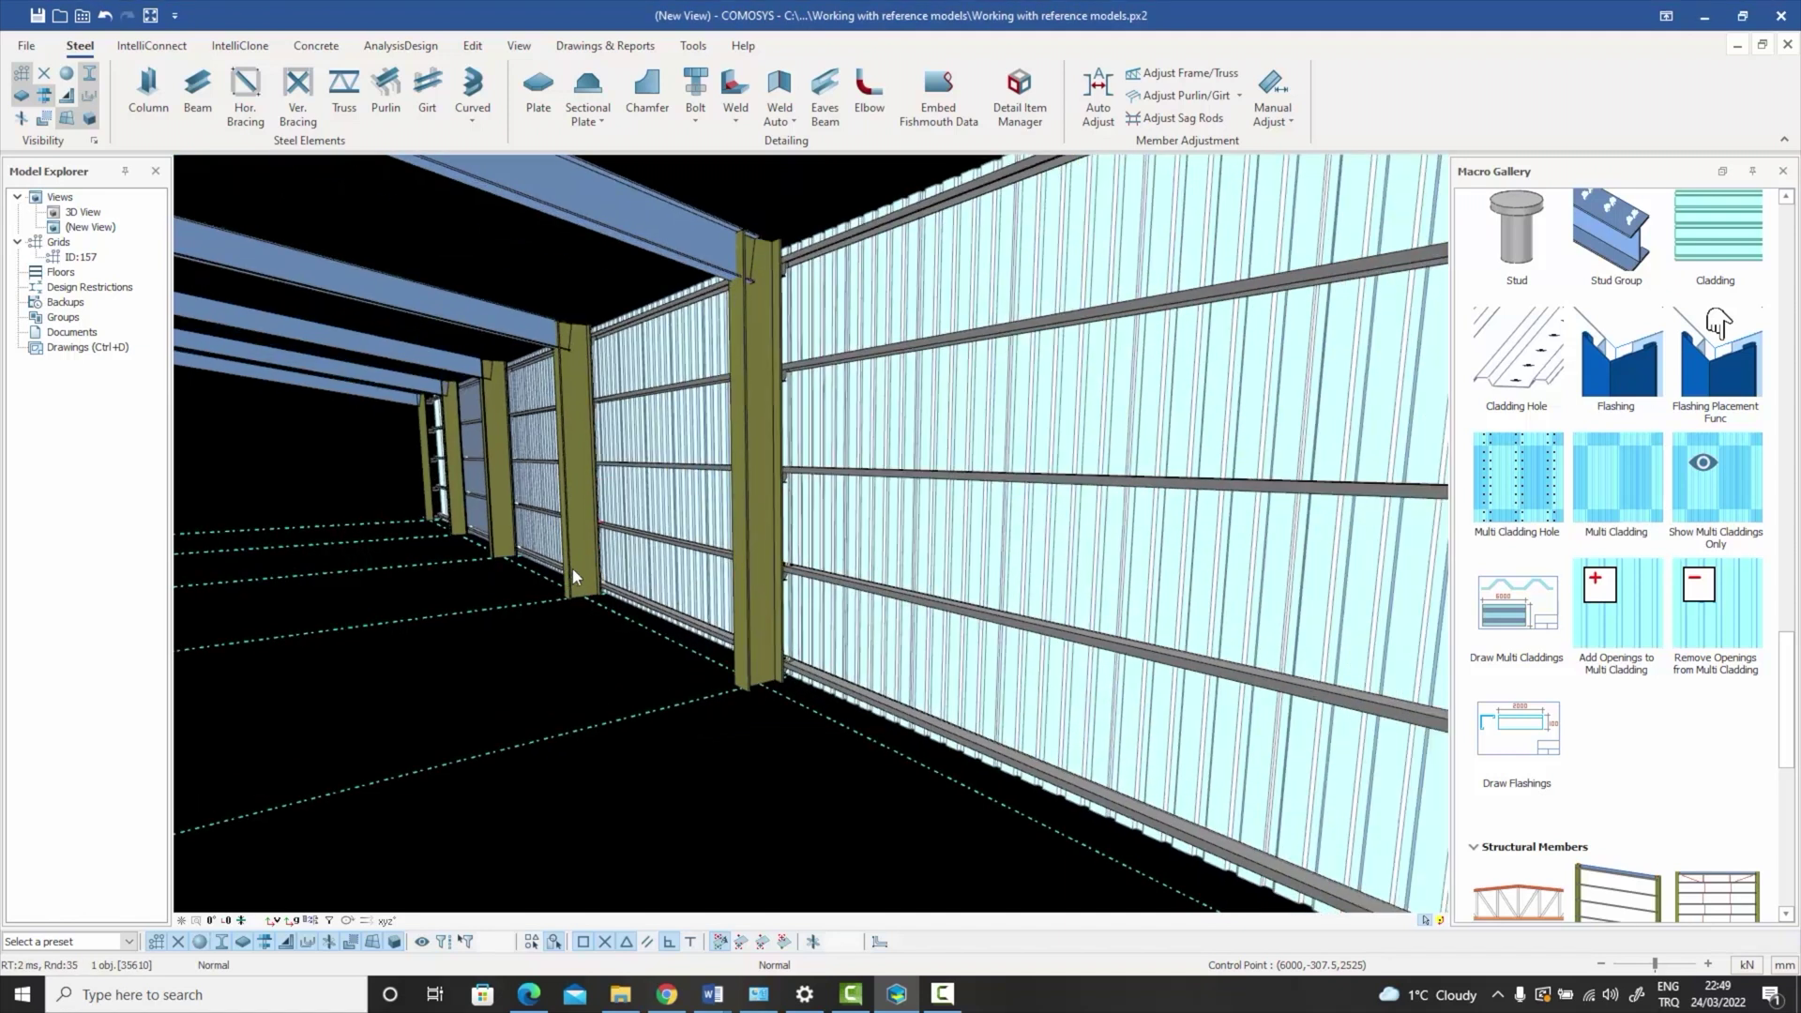
left_click(577, 556)
double_click(576, 556)
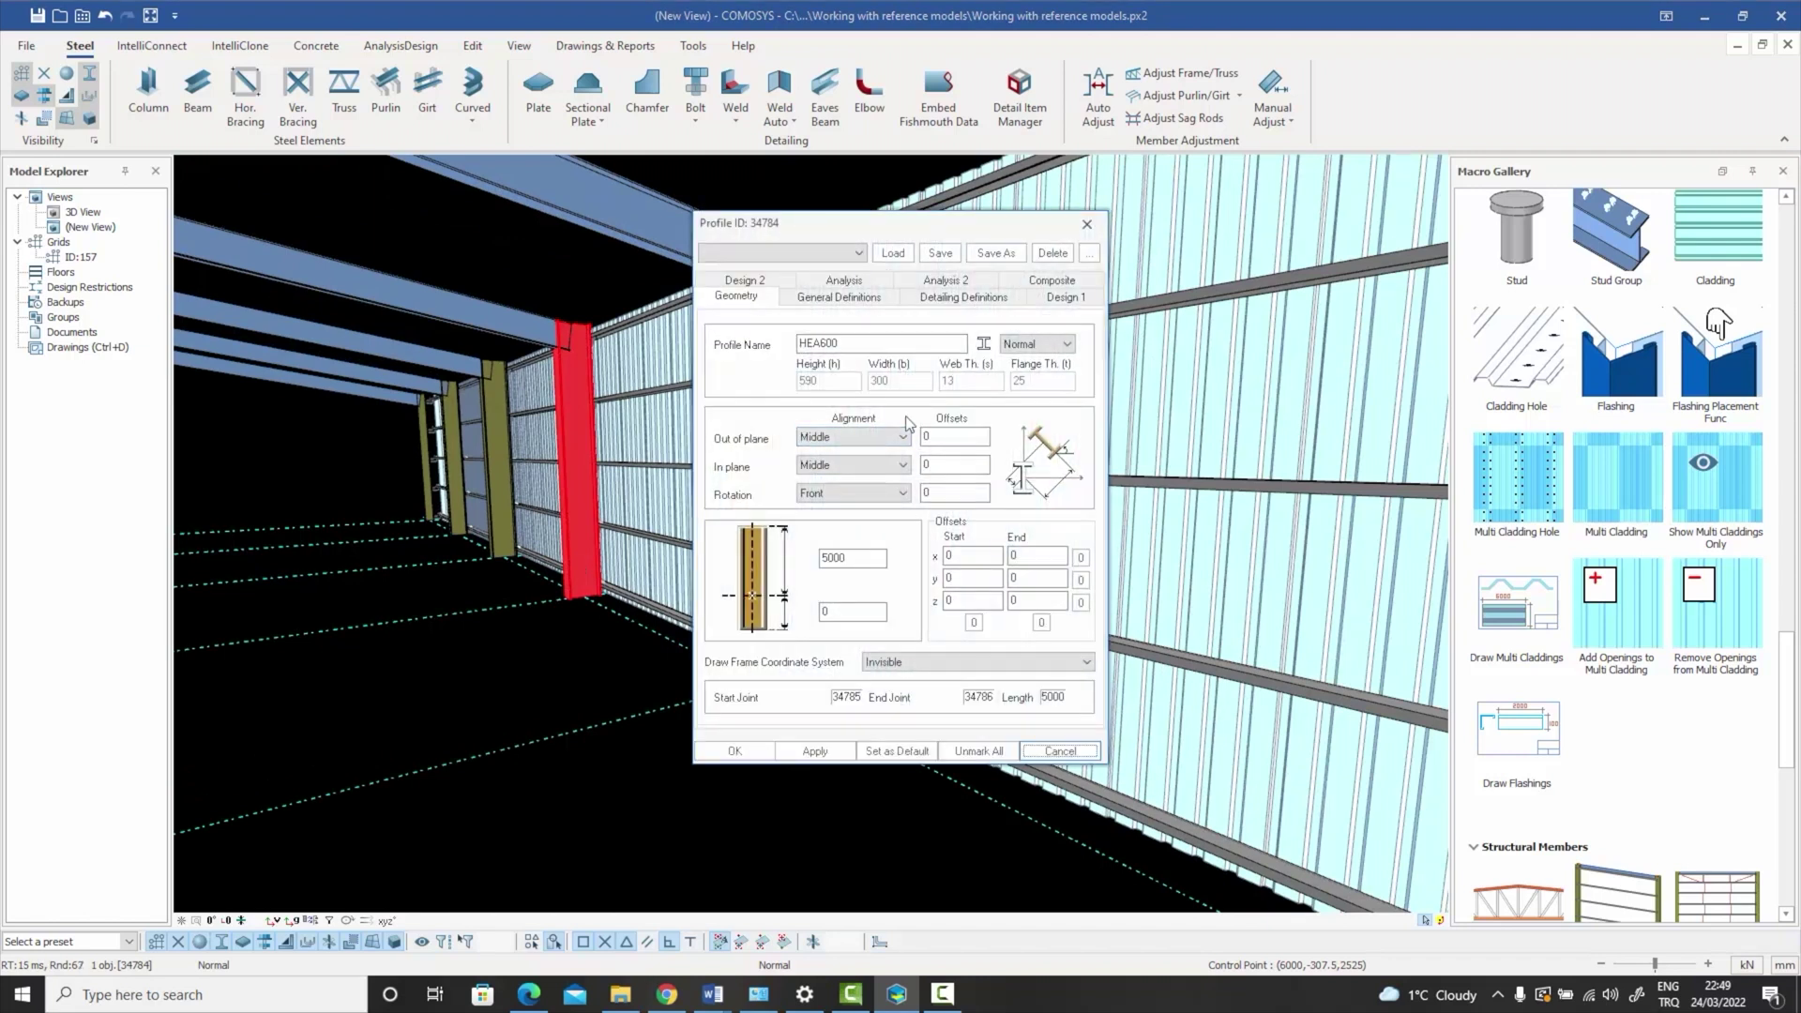
left_click(1060, 751)
left_click(746, 796)
middle_click_drag(756, 718, 741, 714)
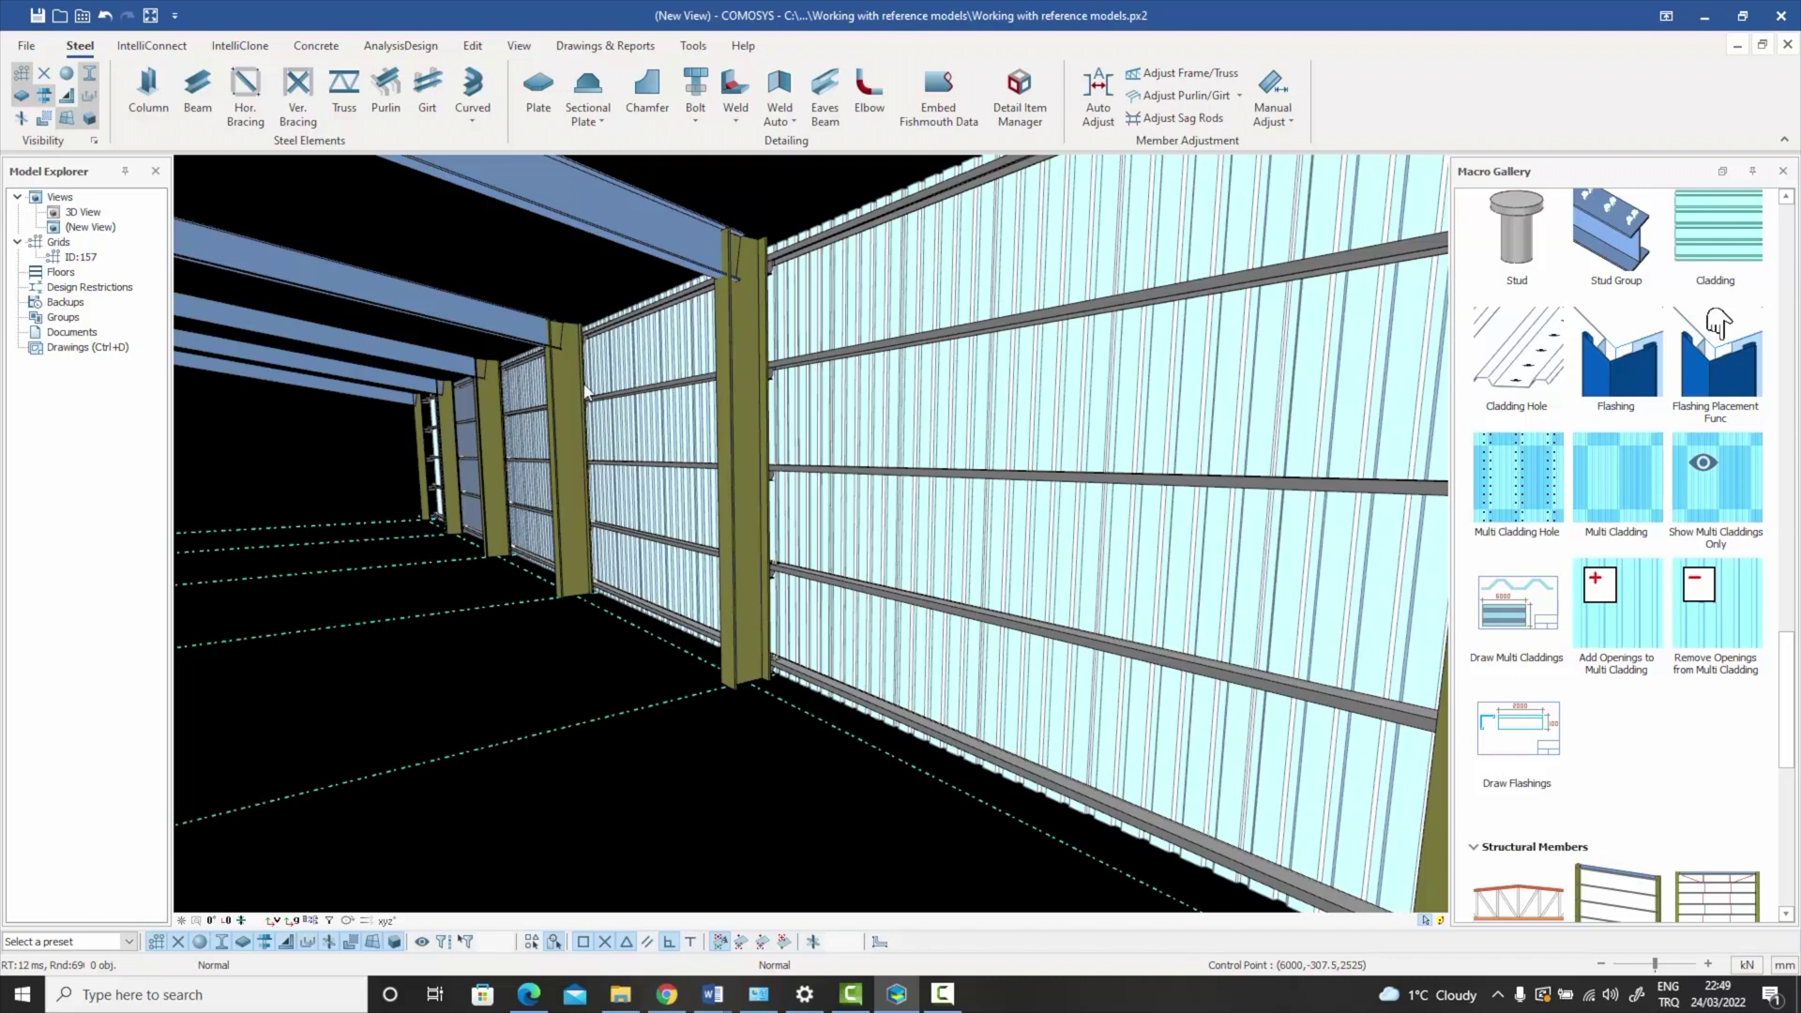
- Examine from the wall's end how the brackets and bolts hold the girts between the nearest column and the cladding
scroll(856, 414, "down", 2)
middle_click_drag(932, 426, 695, 428)
middle_click_drag(1023, 457, 956, 459)
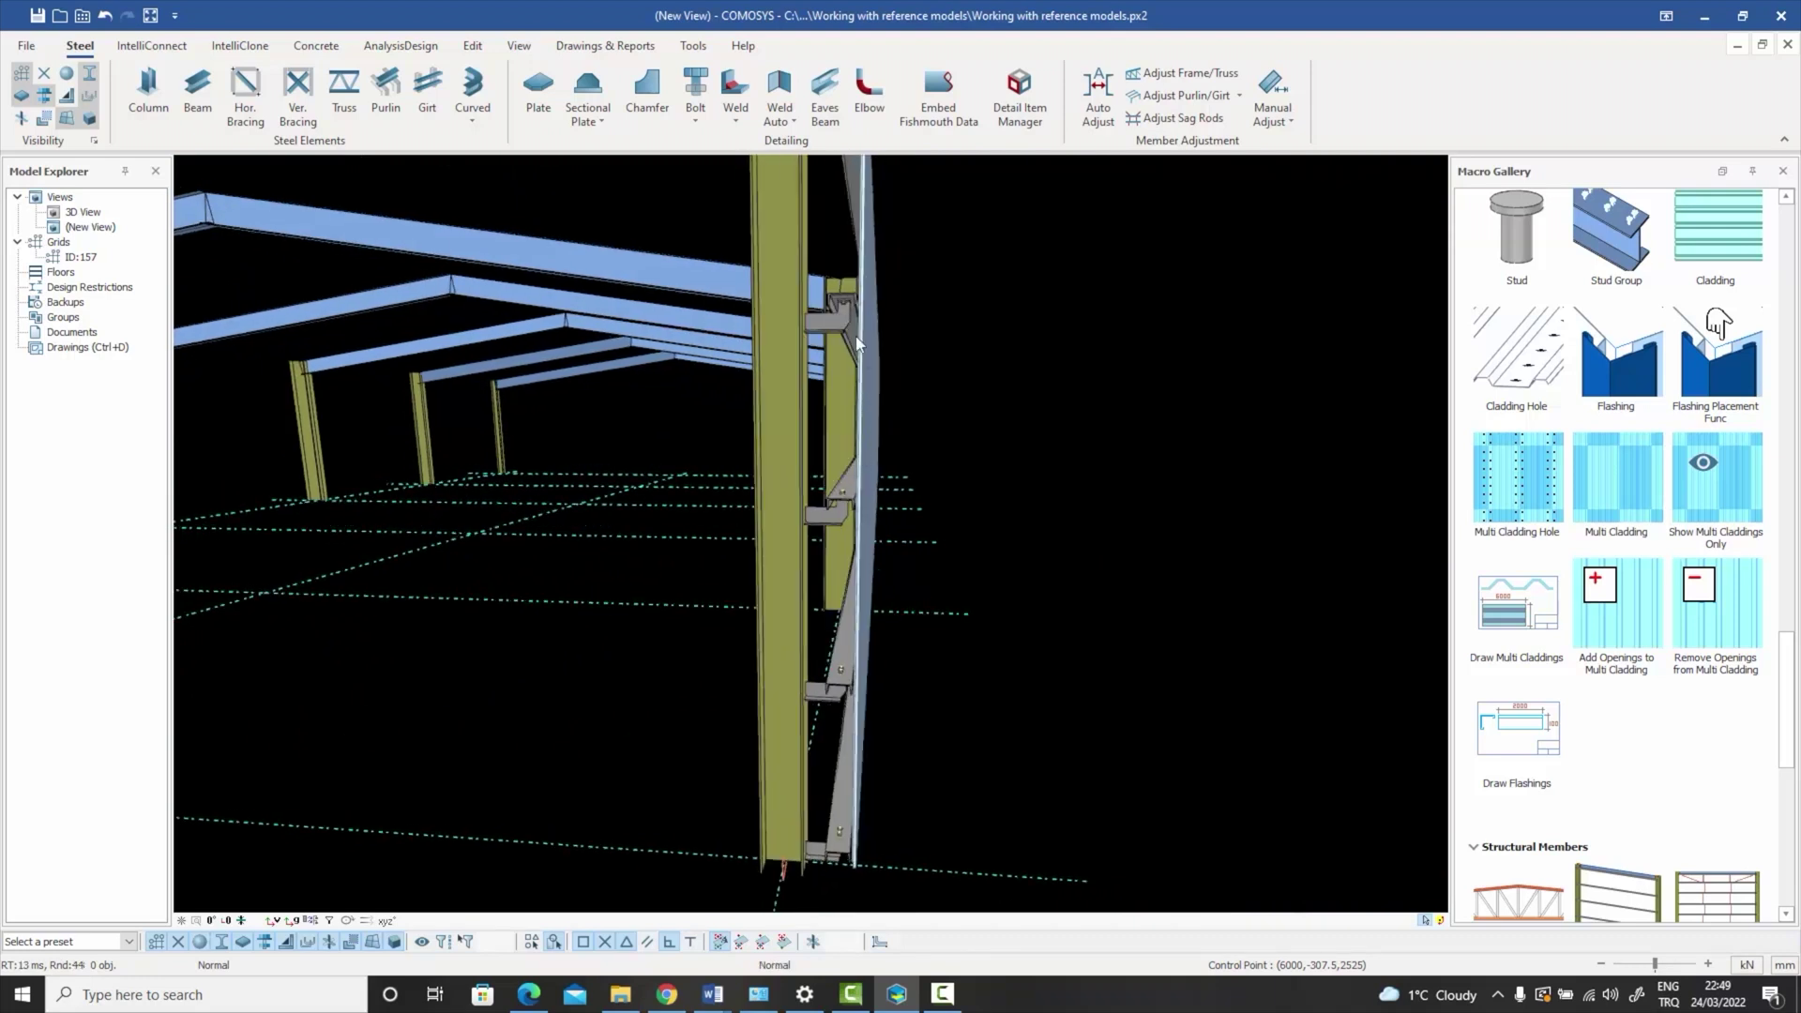
scroll(939, 366, "up", 2)
scroll(952, 370, "up", 2)
scroll(950, 363, "up", 1)
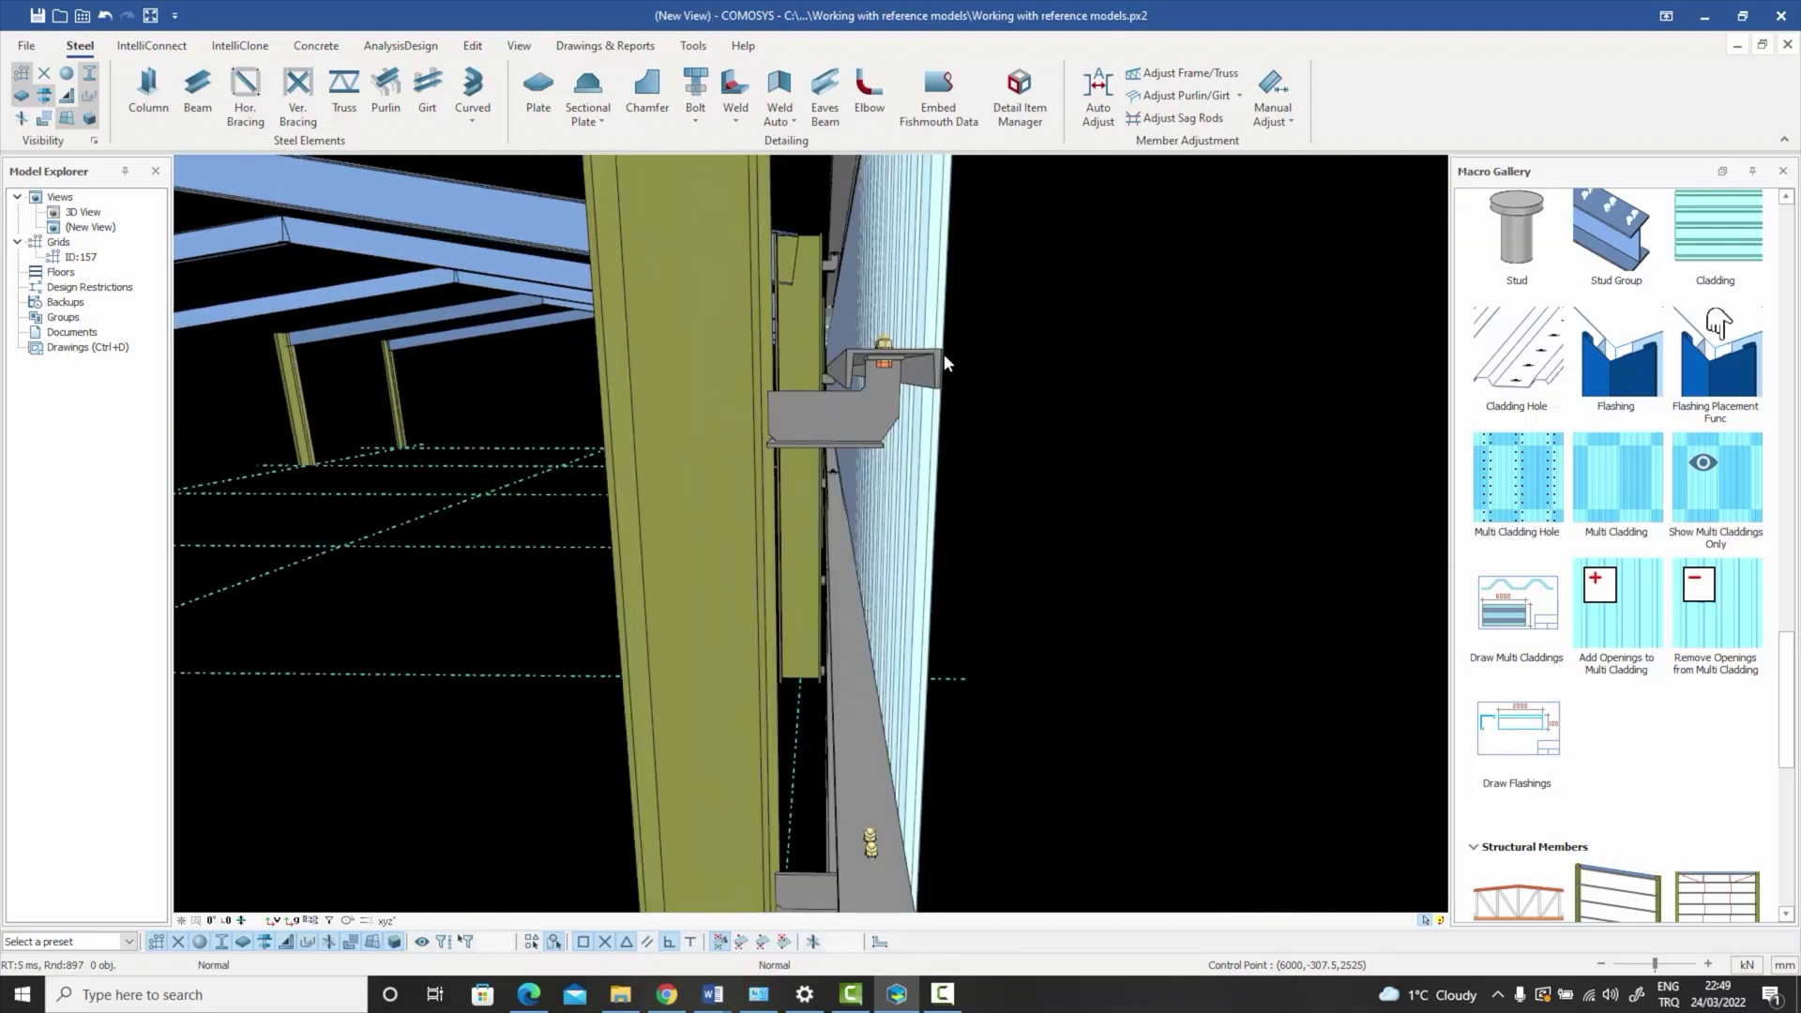
middle_click_drag(977, 478, 946, 414)
middle_click_drag(967, 753, 959, 582)
middle_click_drag(887, 789, 888, 746)
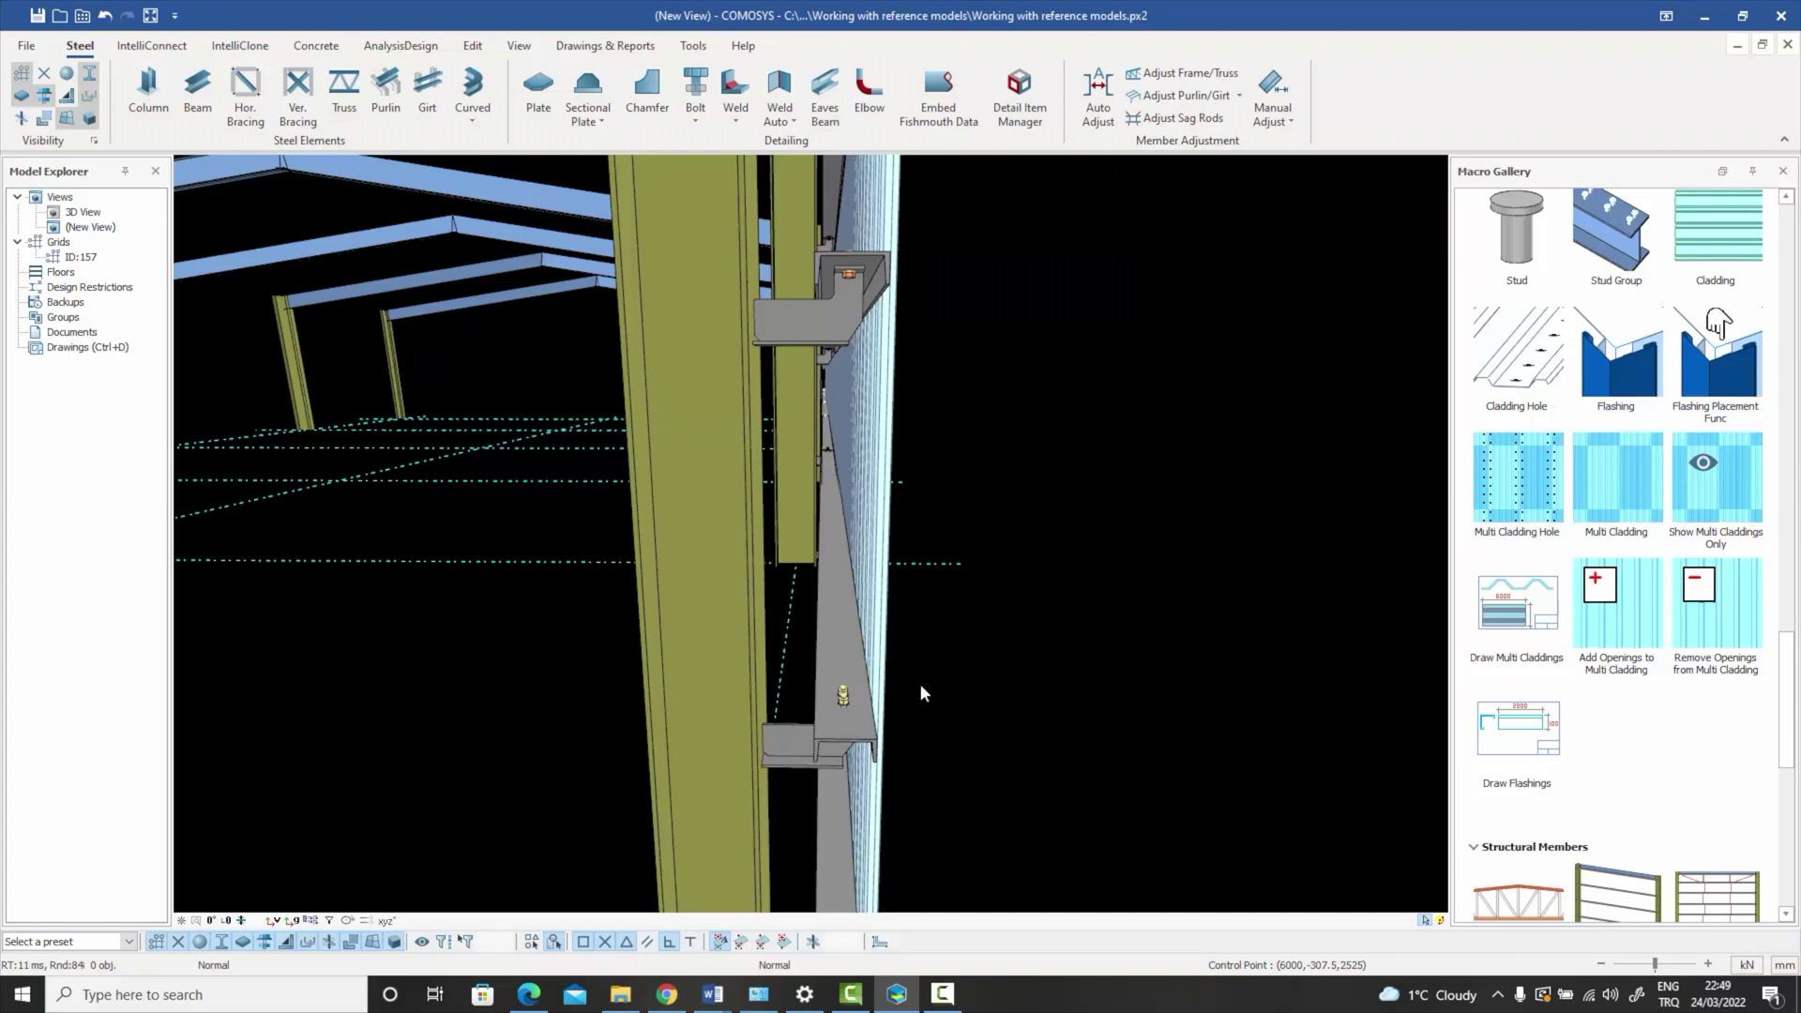
scroll(921, 686, "down", 3)
middle_click_drag(922, 686, 929, 674, "shift")
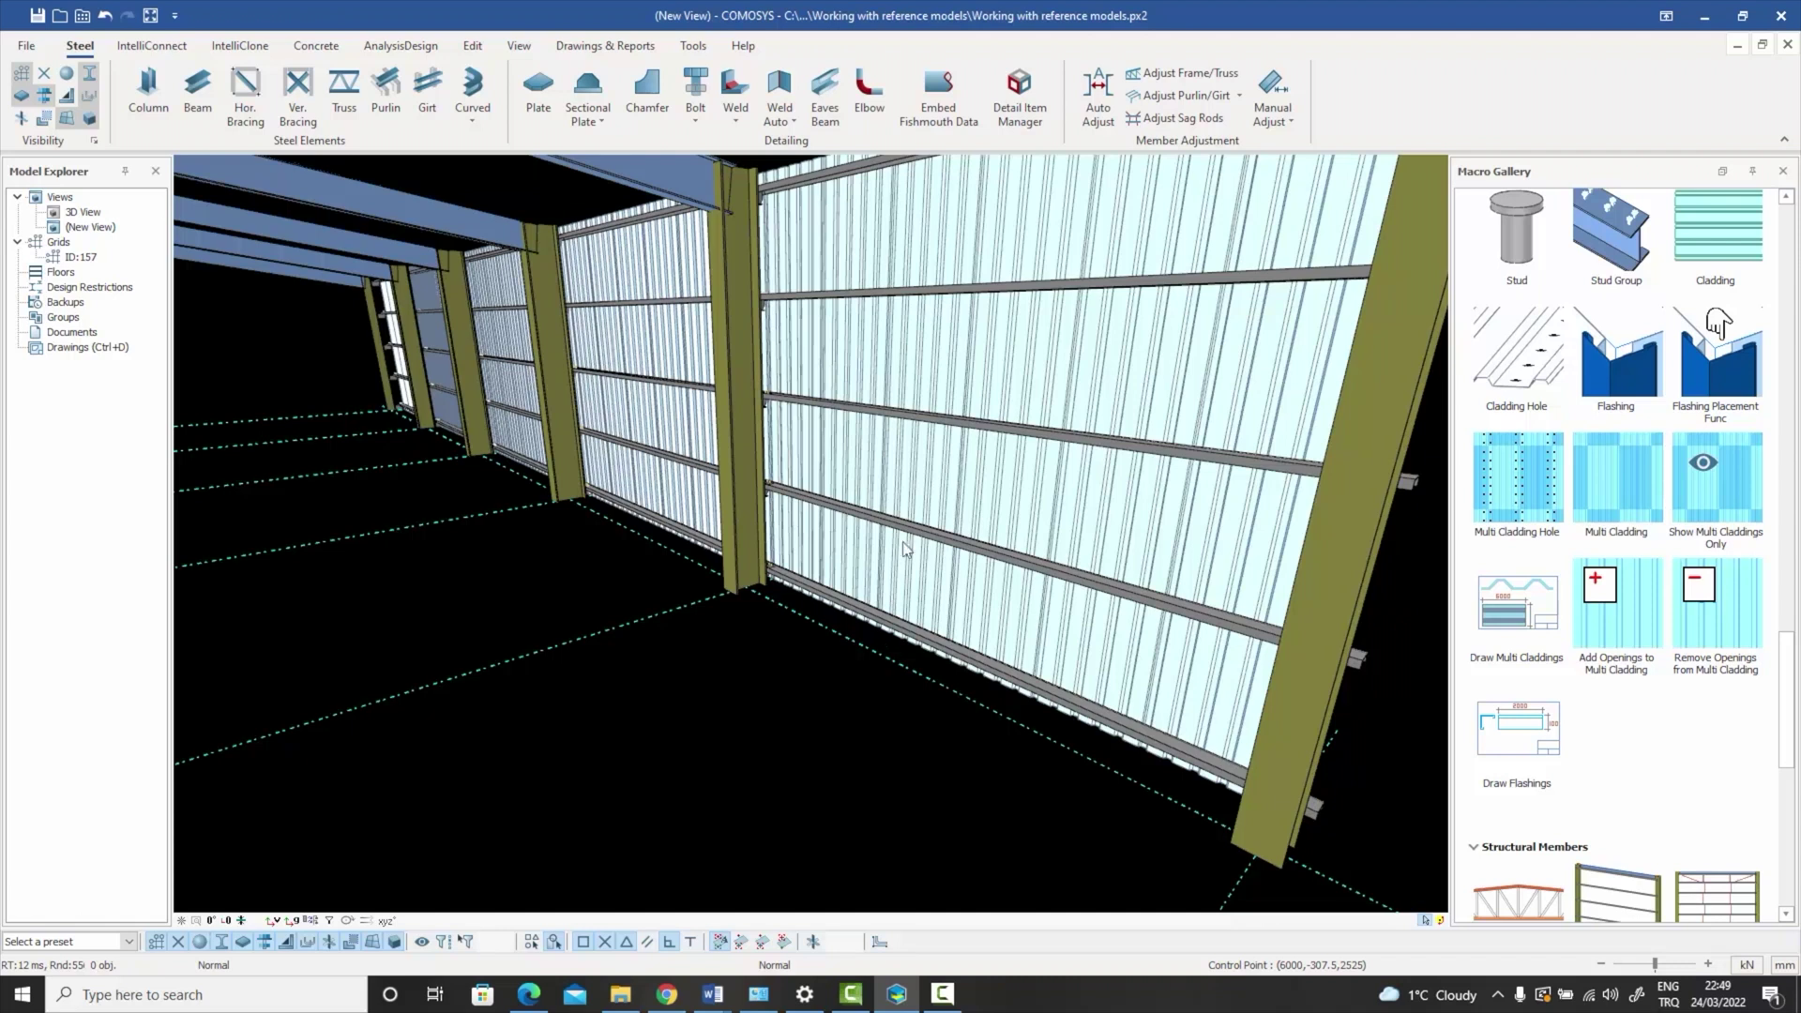
- Examine the third column's girt connection and the bolts joining the girts beside the cladding
left_click(566, 459)
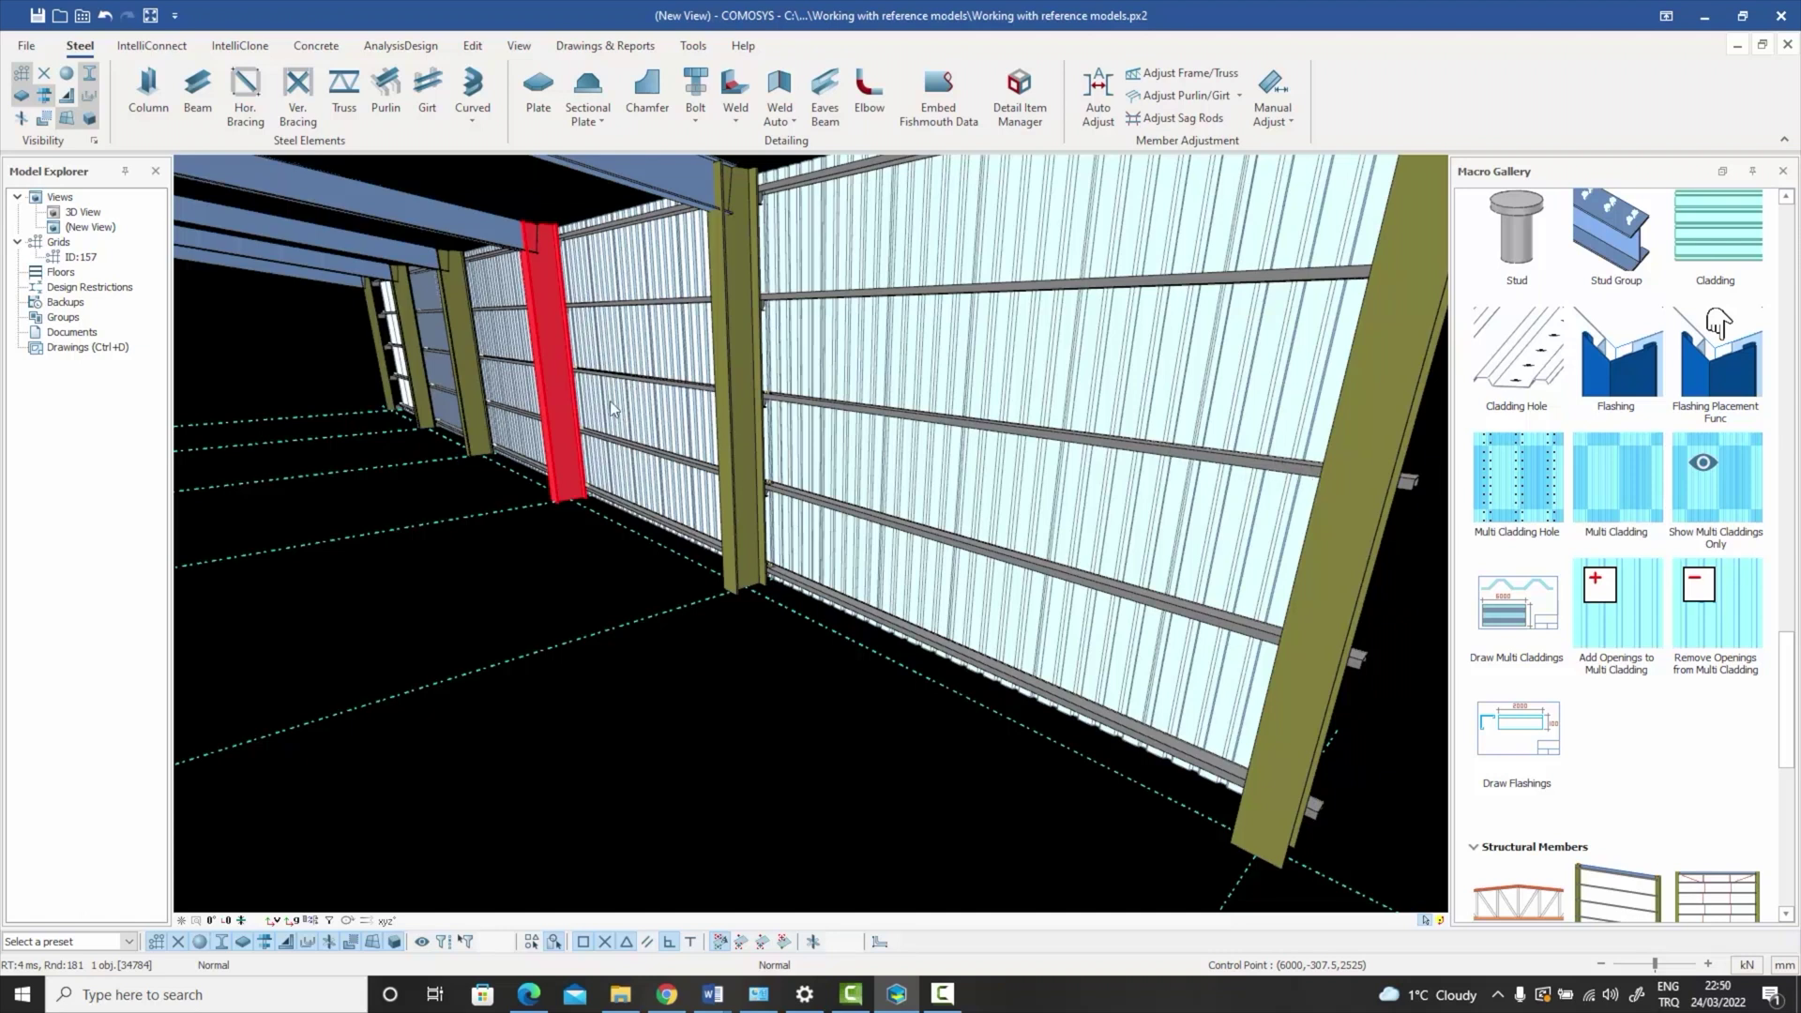
scroll(565, 381, "up", 4)
scroll(575, 374, "up", 8)
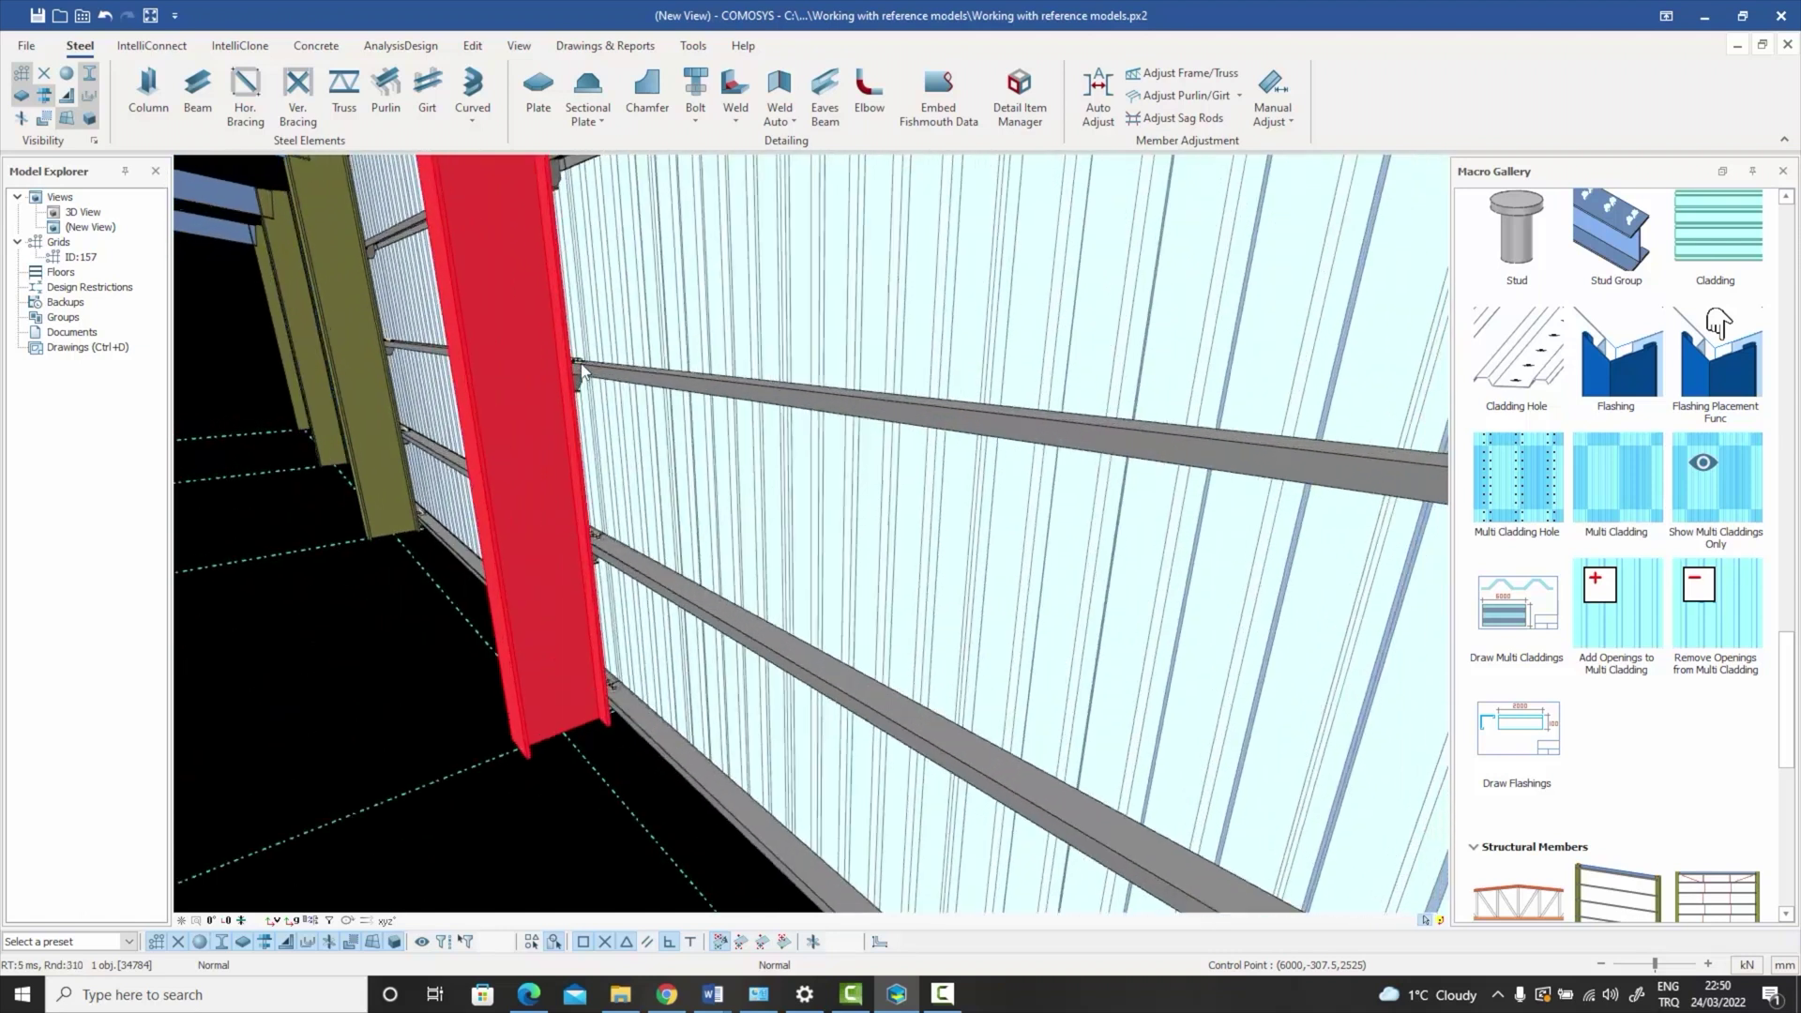
left_click(585, 340)
middle_click_drag(586, 339, 521, 353)
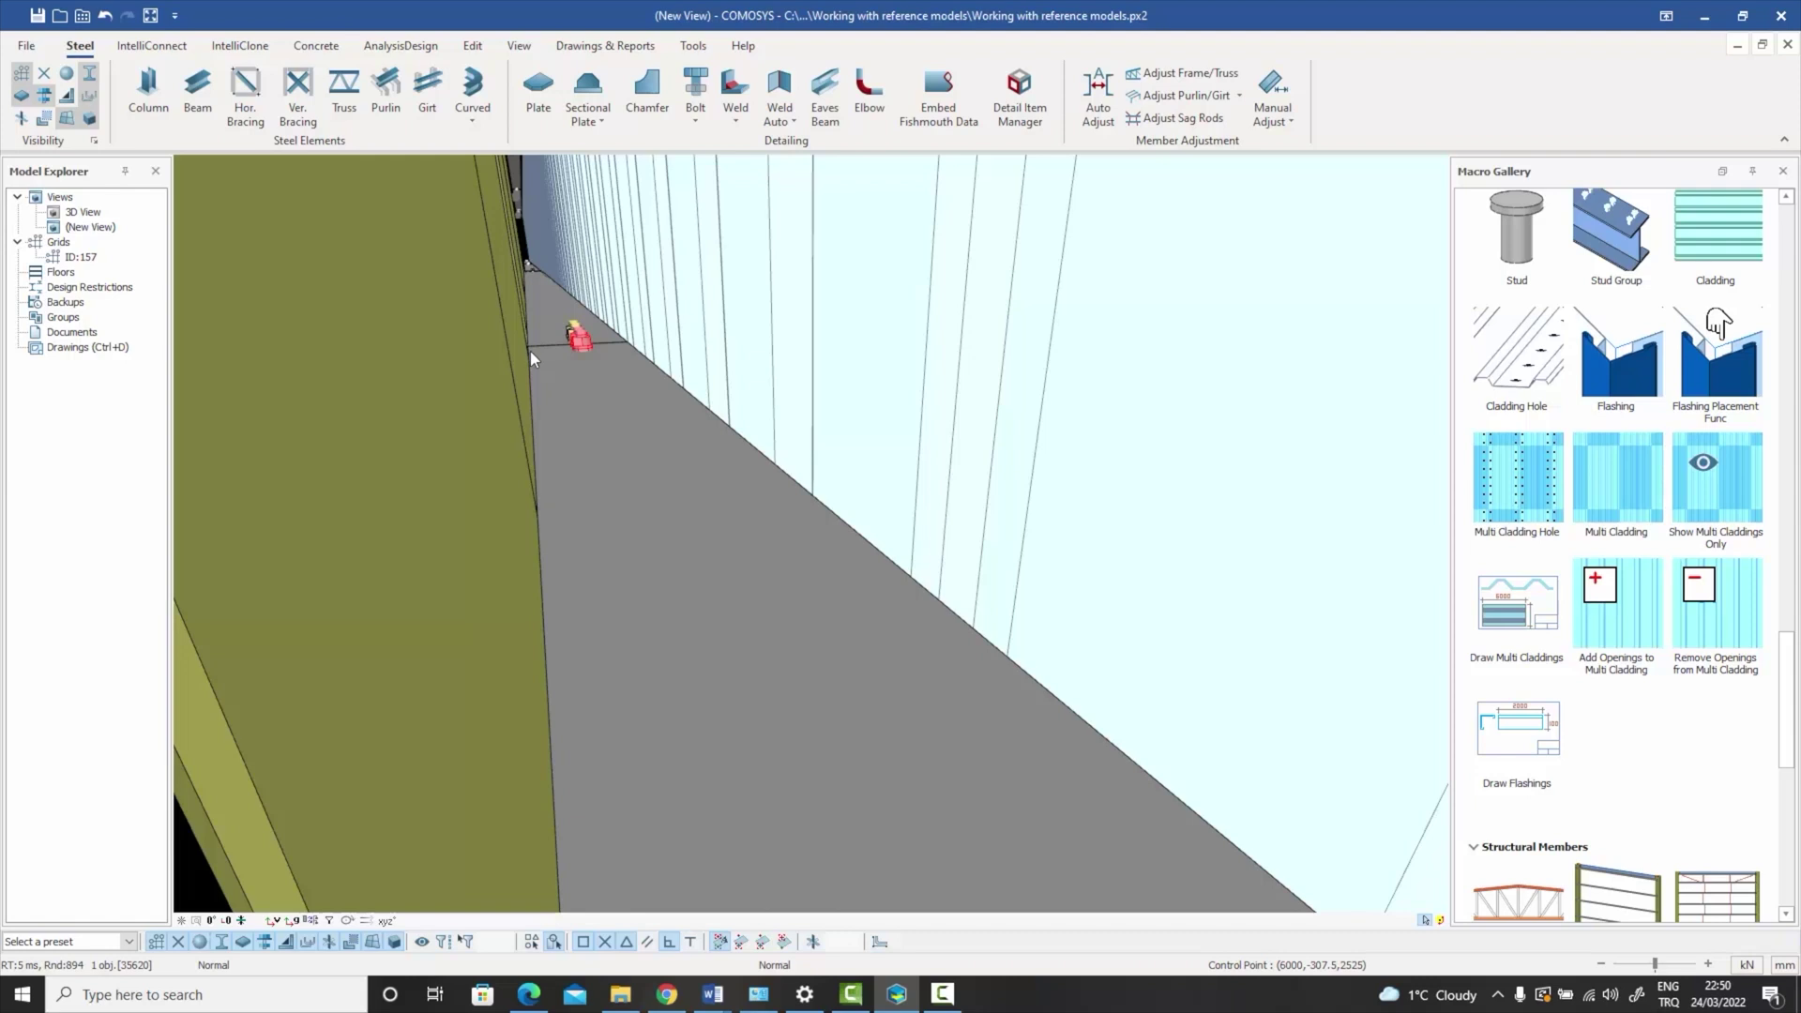
scroll(537, 347, "down", 5)
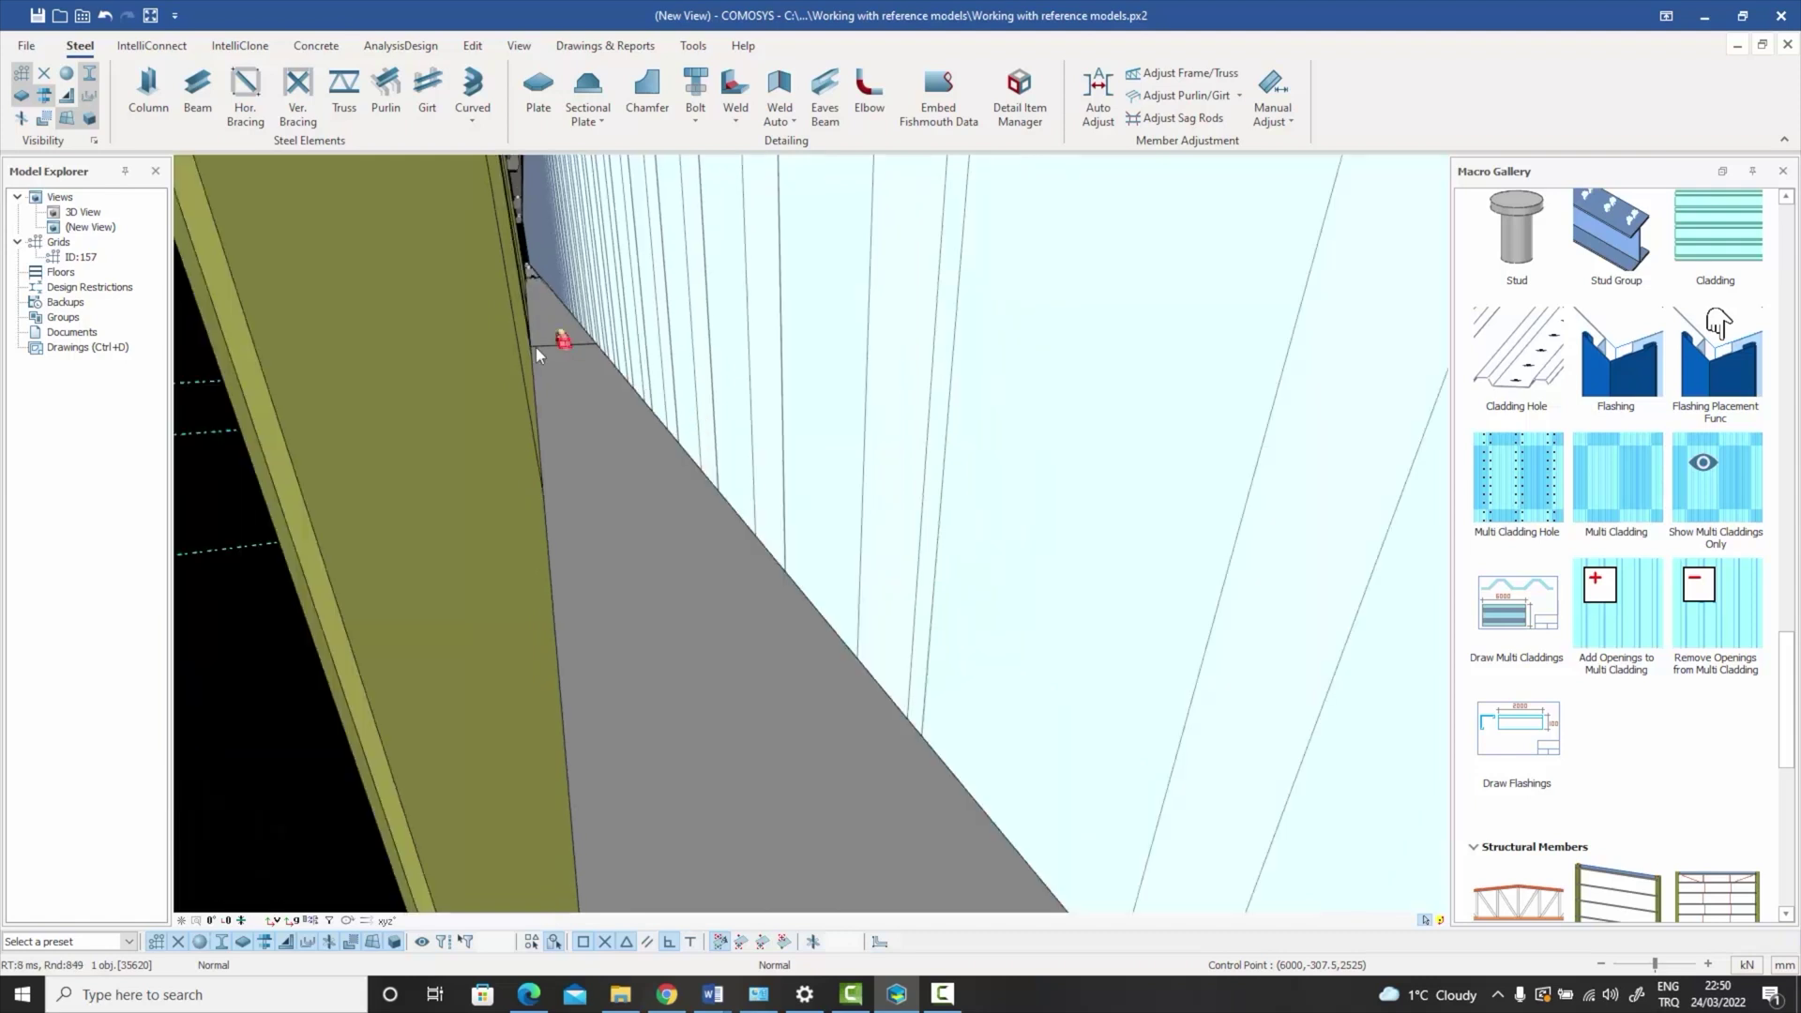
middle_click_drag(535, 357, 544, 260)
middle_click_drag(638, 565, 622, 444)
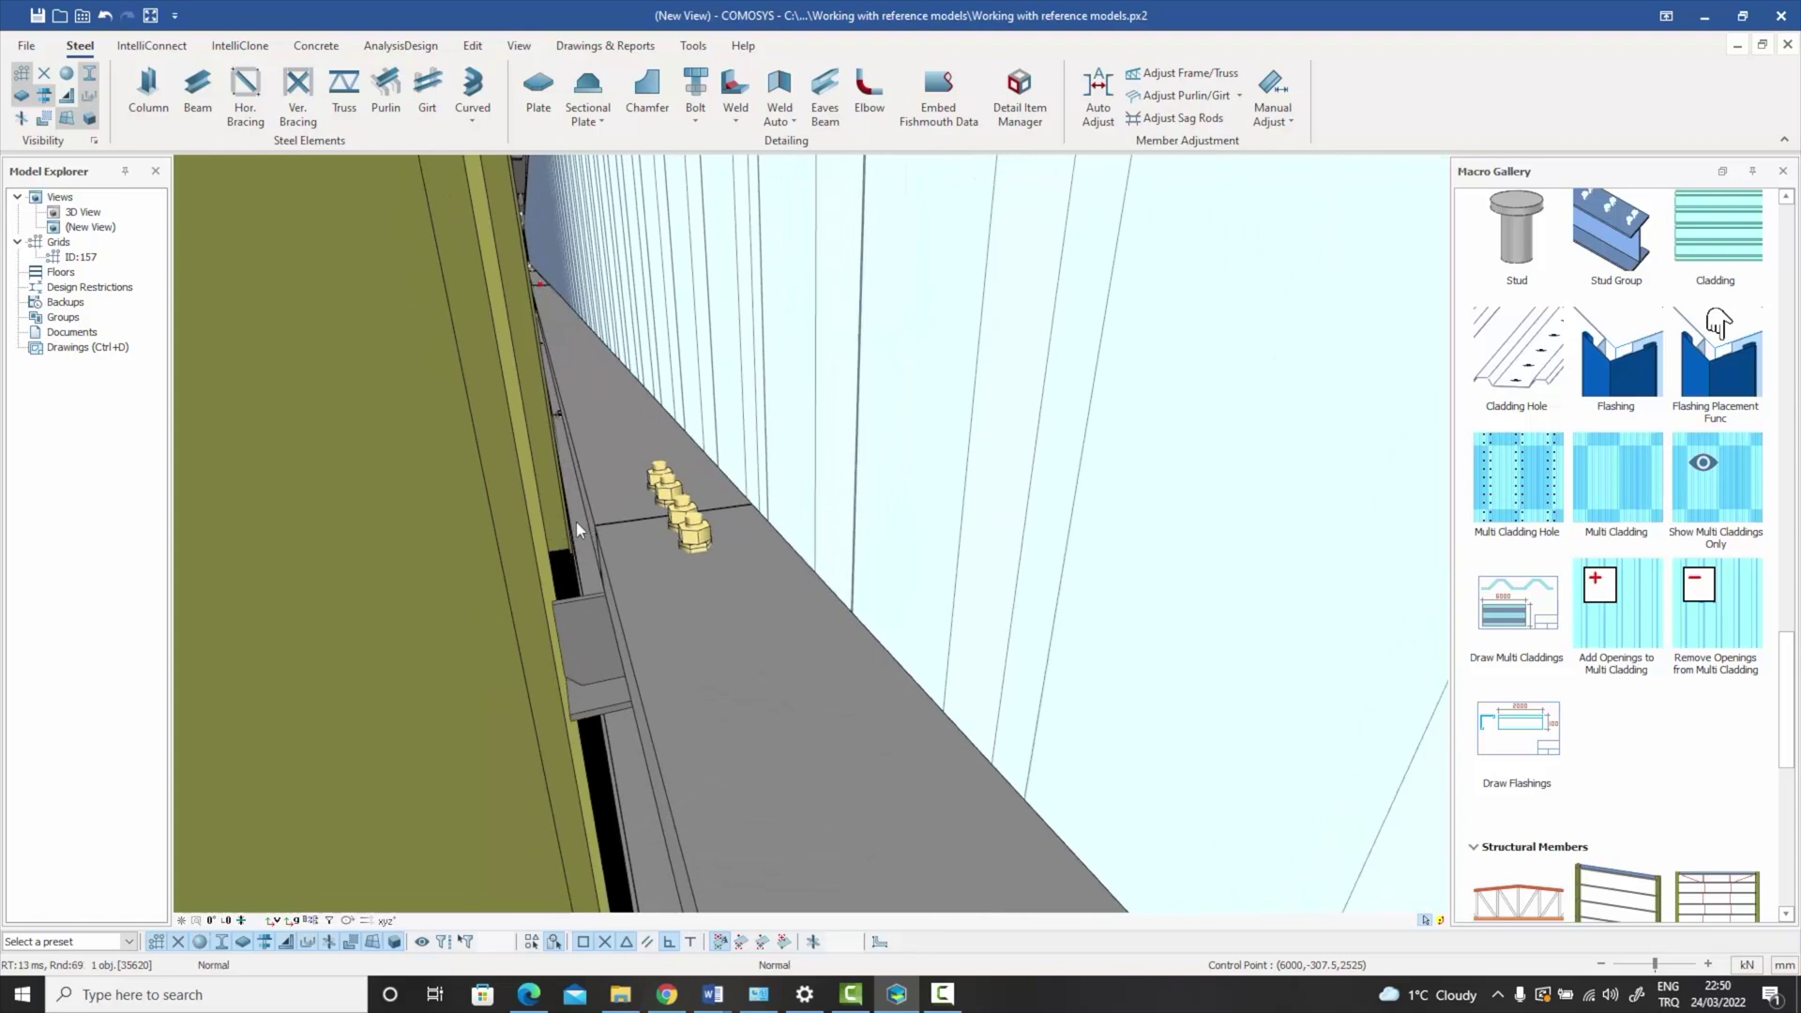
- Inspect the bolted bracket at the girt's free end by the outer column, and return to the overall wall view
scroll(576, 522, "down", 3)
scroll(578, 525, "up", 5)
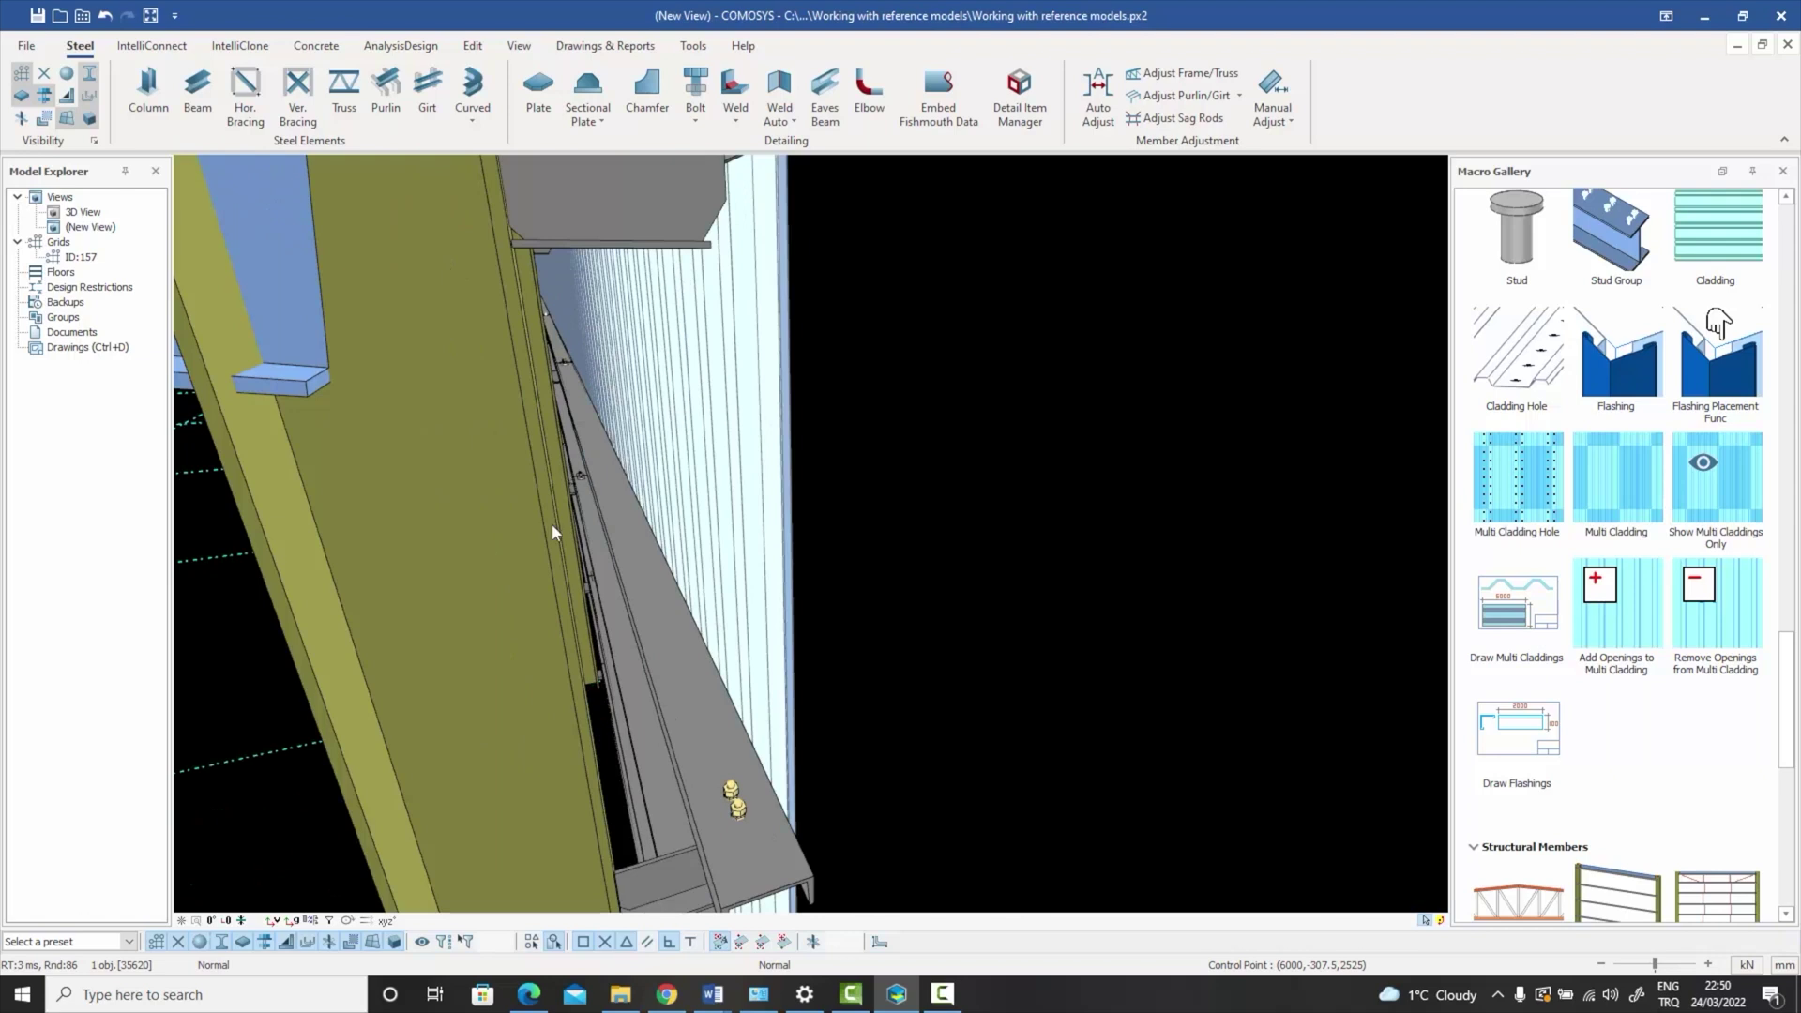
middle_click_drag(551, 524, 599, 548)
scroll(628, 621, "up", 2)
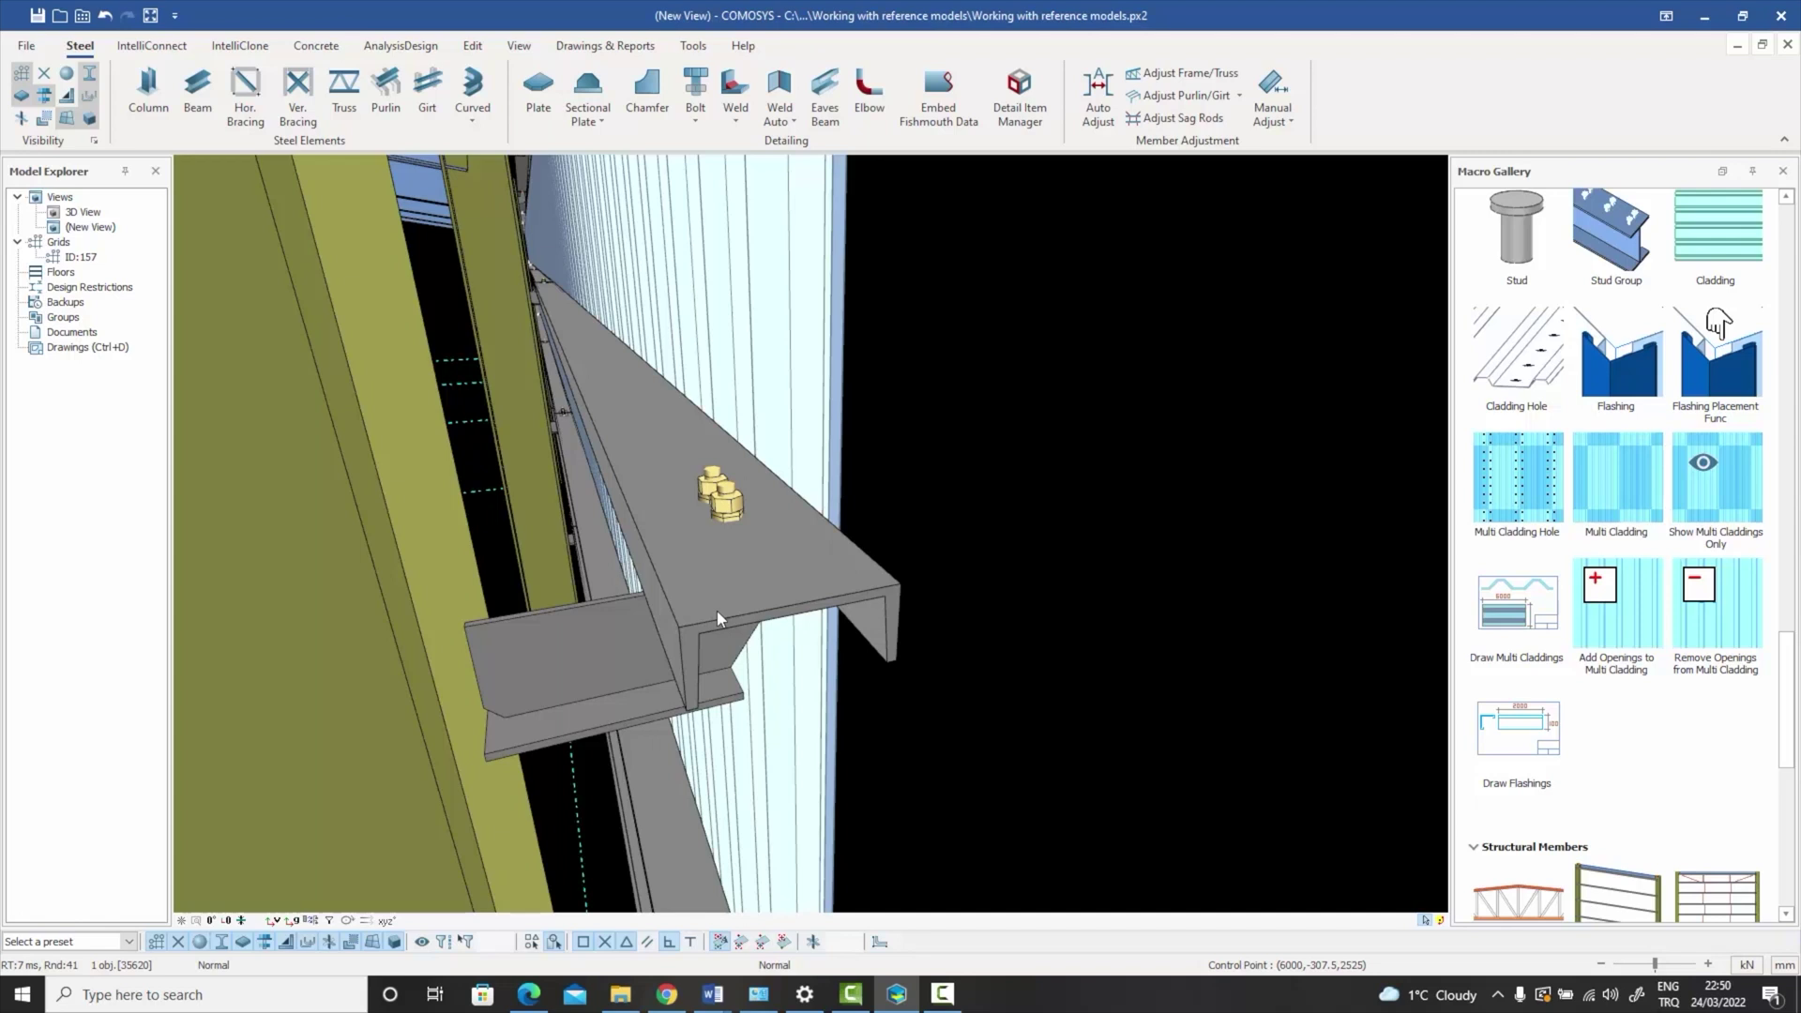
scroll(716, 611, "down", 5)
mouse_move(678, 612)
middle_mouse_down("shift")
mouse_move(779, 600)
mouse_move(702, 610)
middle_mouse_up("shift")
middle_click_drag(761, 543, 734, 619)
scroll(807, 425, "up", 1)
scroll(808, 425, "up", 1)
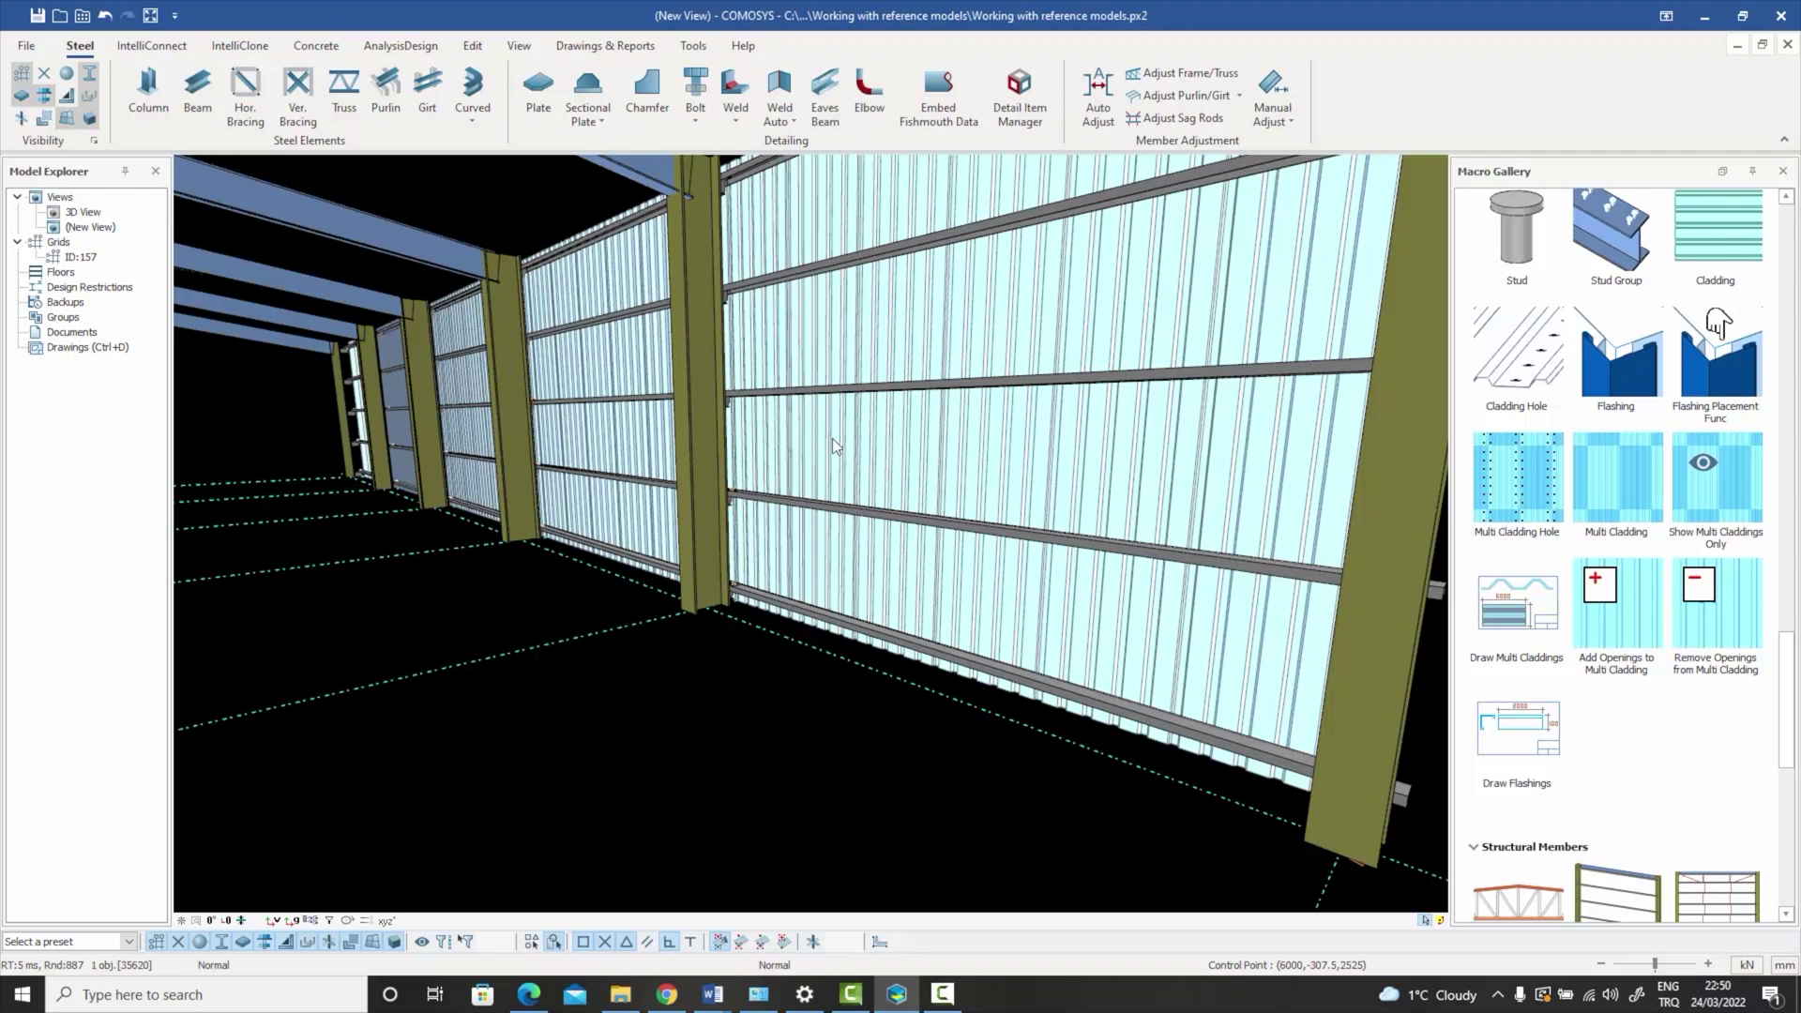
middle_click_drag(887, 425, 841, 531)
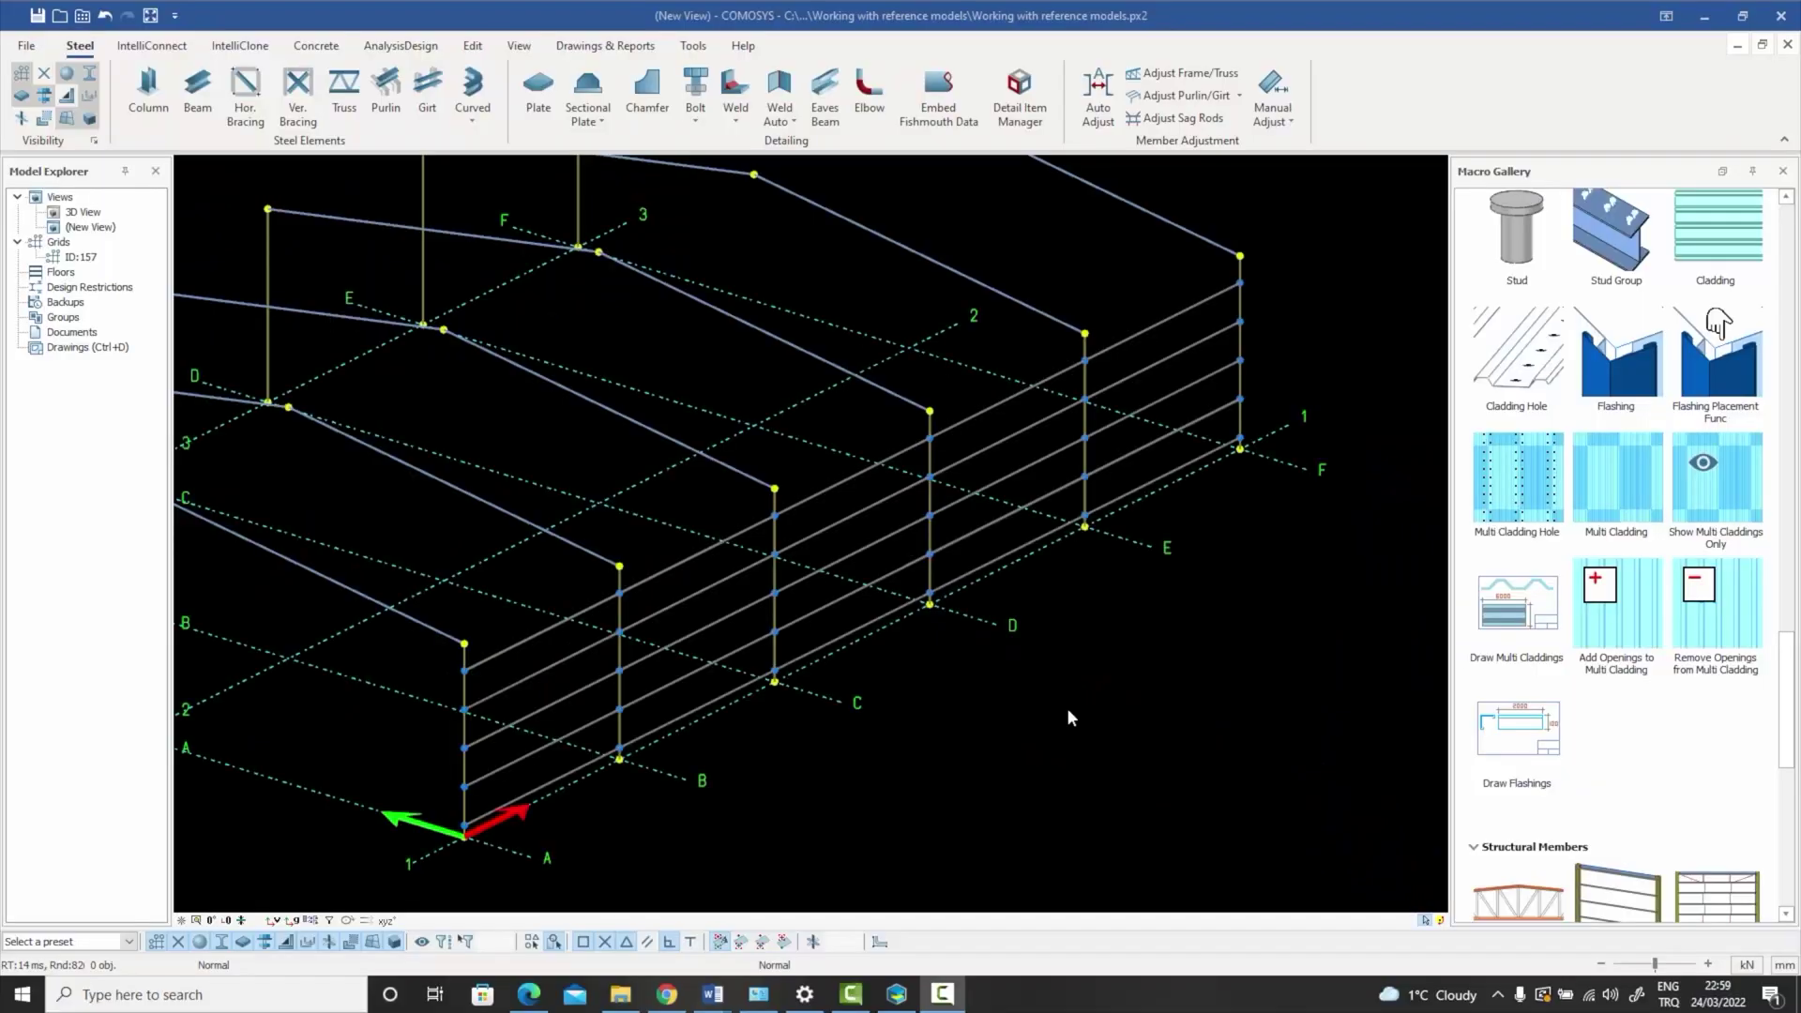
- Select the girts between grid lines C and D along grid line 1 to identify them, and clear the selection
middle_click_drag(1033, 717, 1078, 725)
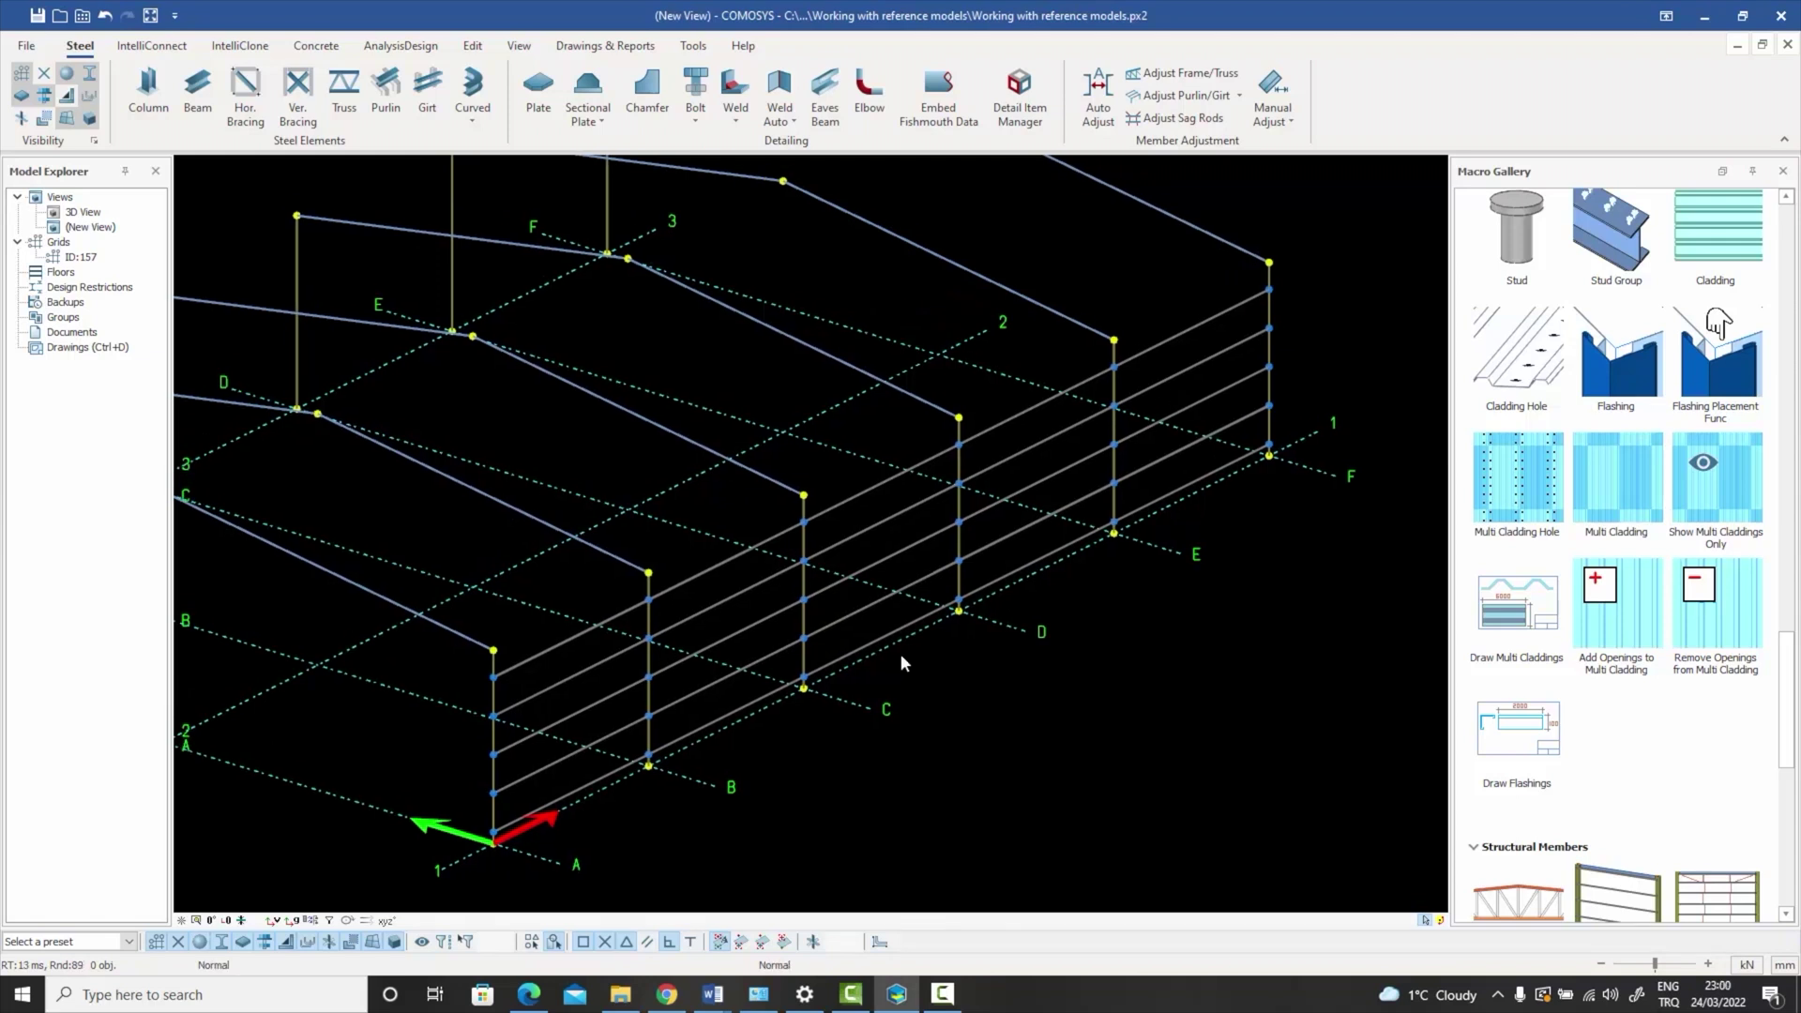
left_click_drag(892, 659, 895, 474)
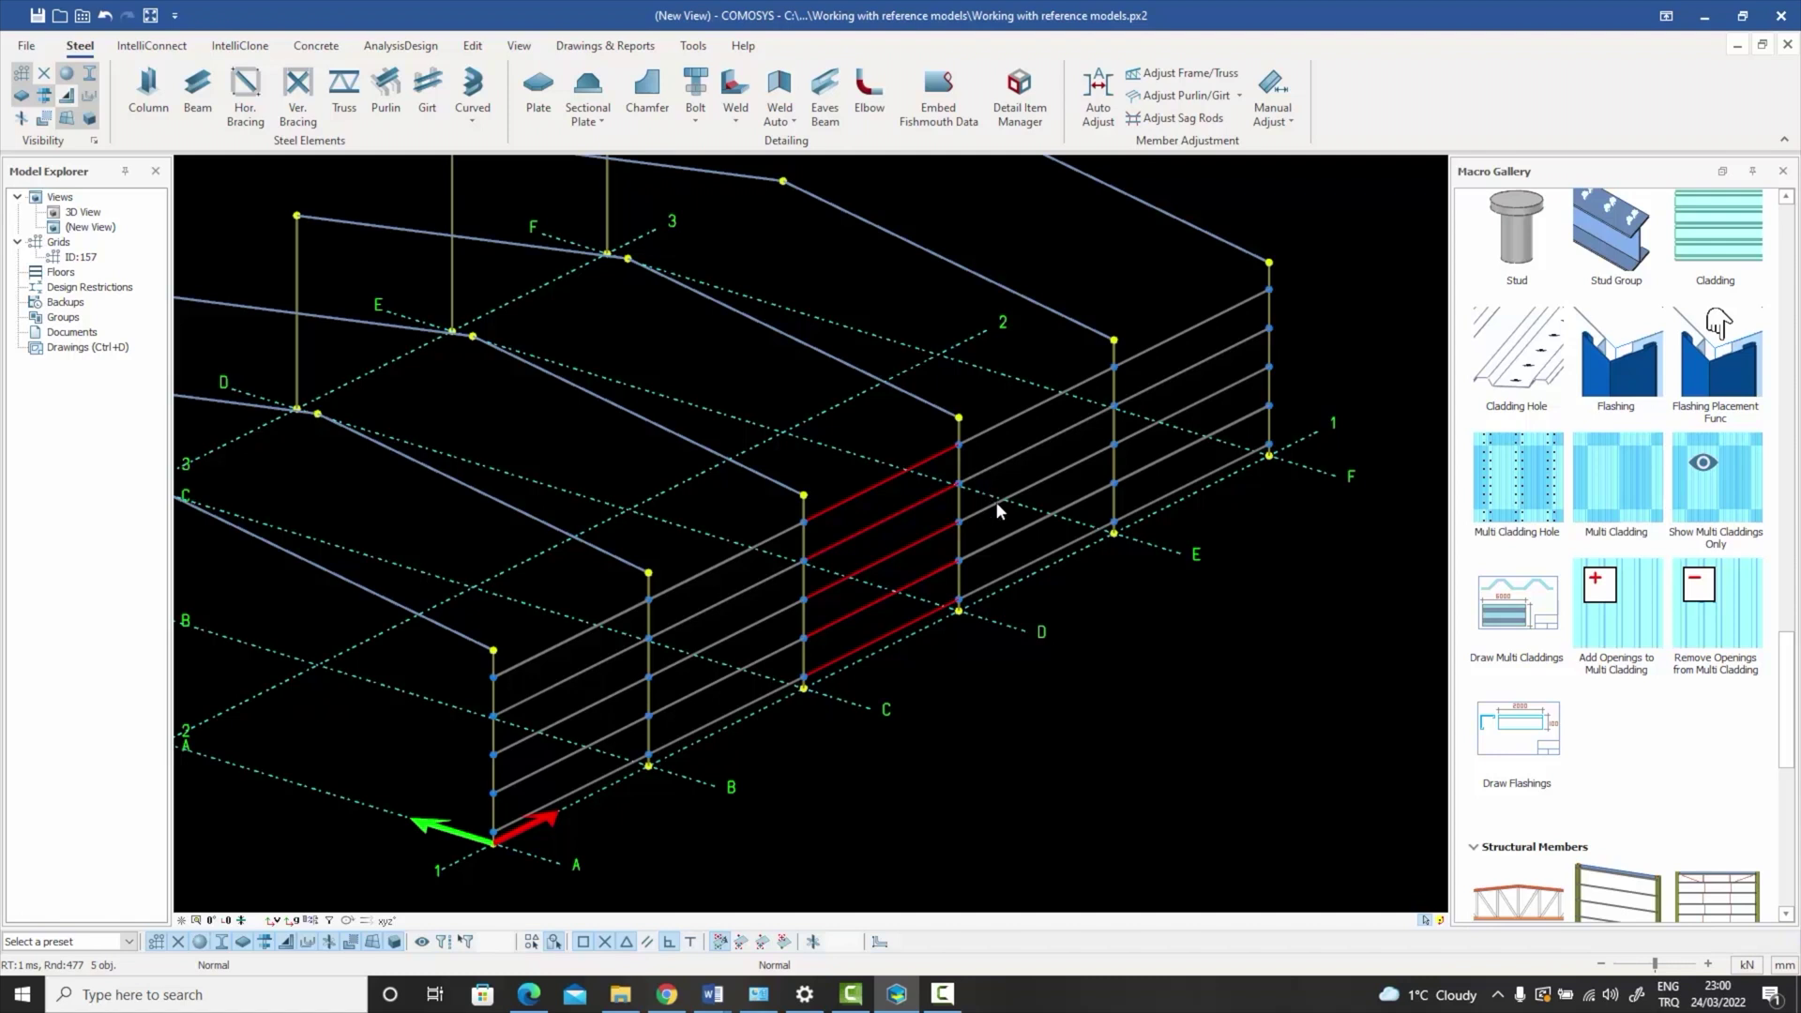
key("Escape")
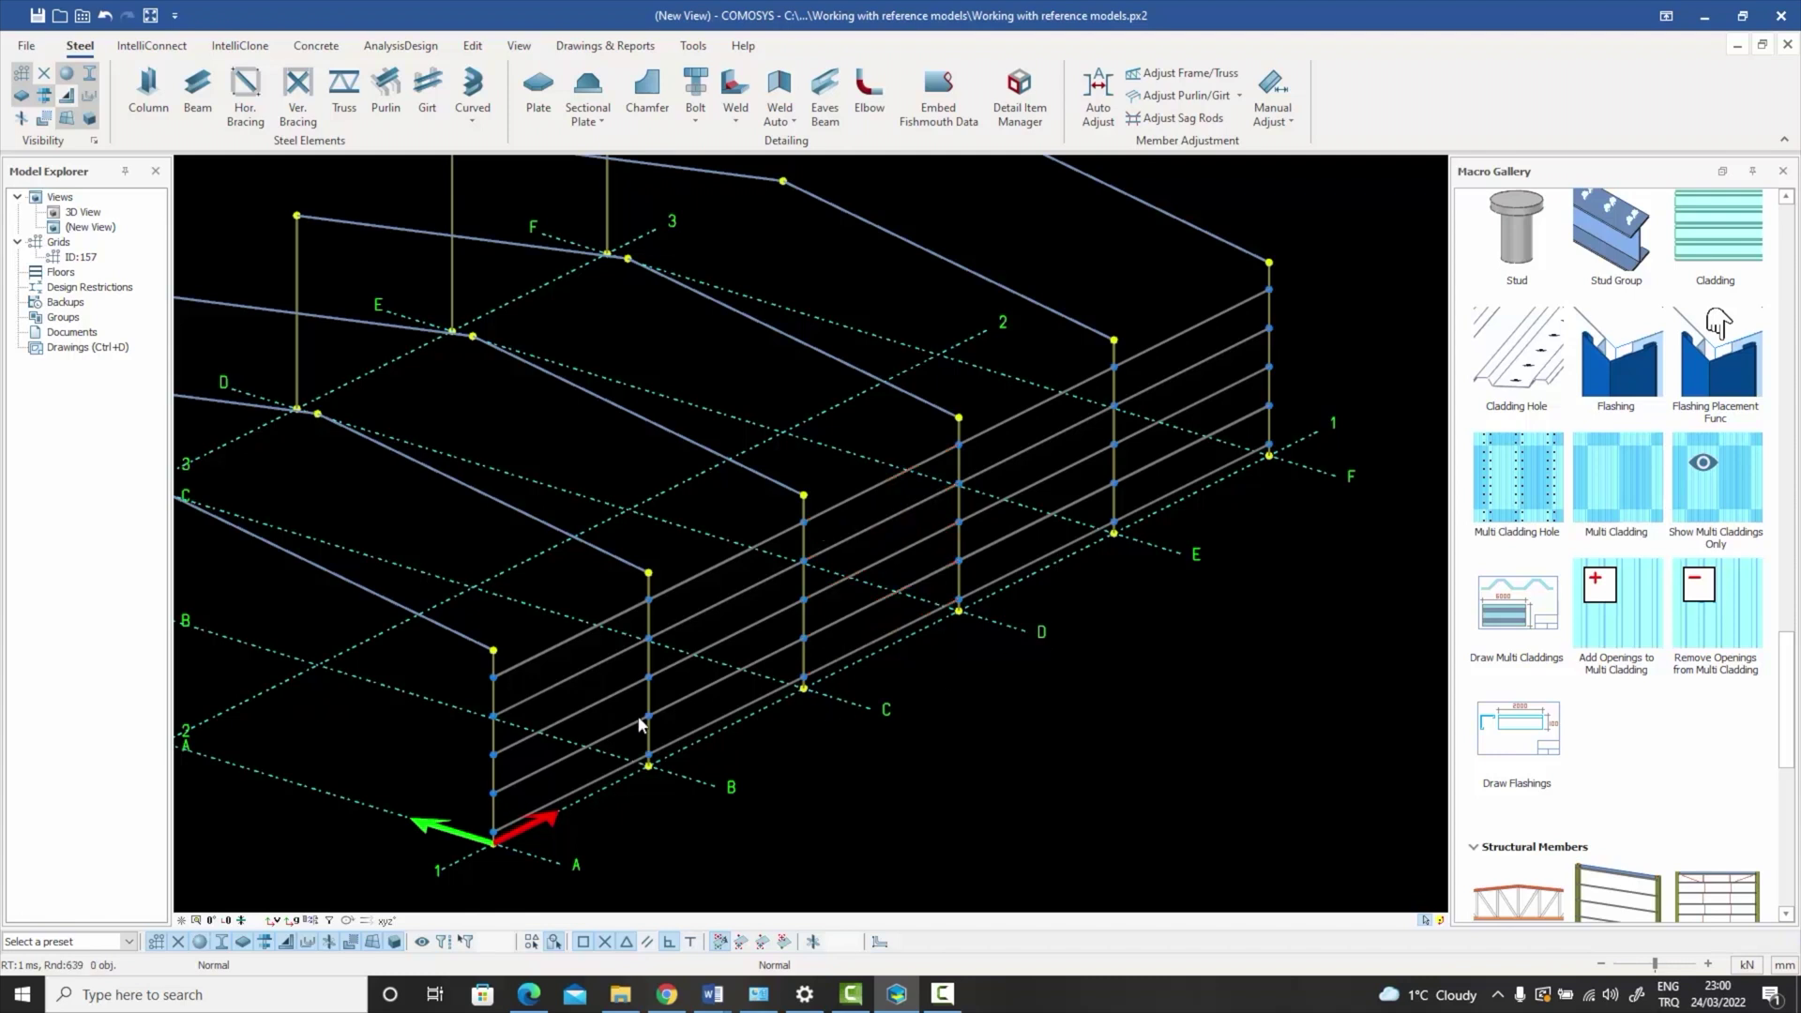
- Show the frame members as solid profiles and inspect how the girts meet the columns along grid line 1
scroll(657, 639, "up", 3)
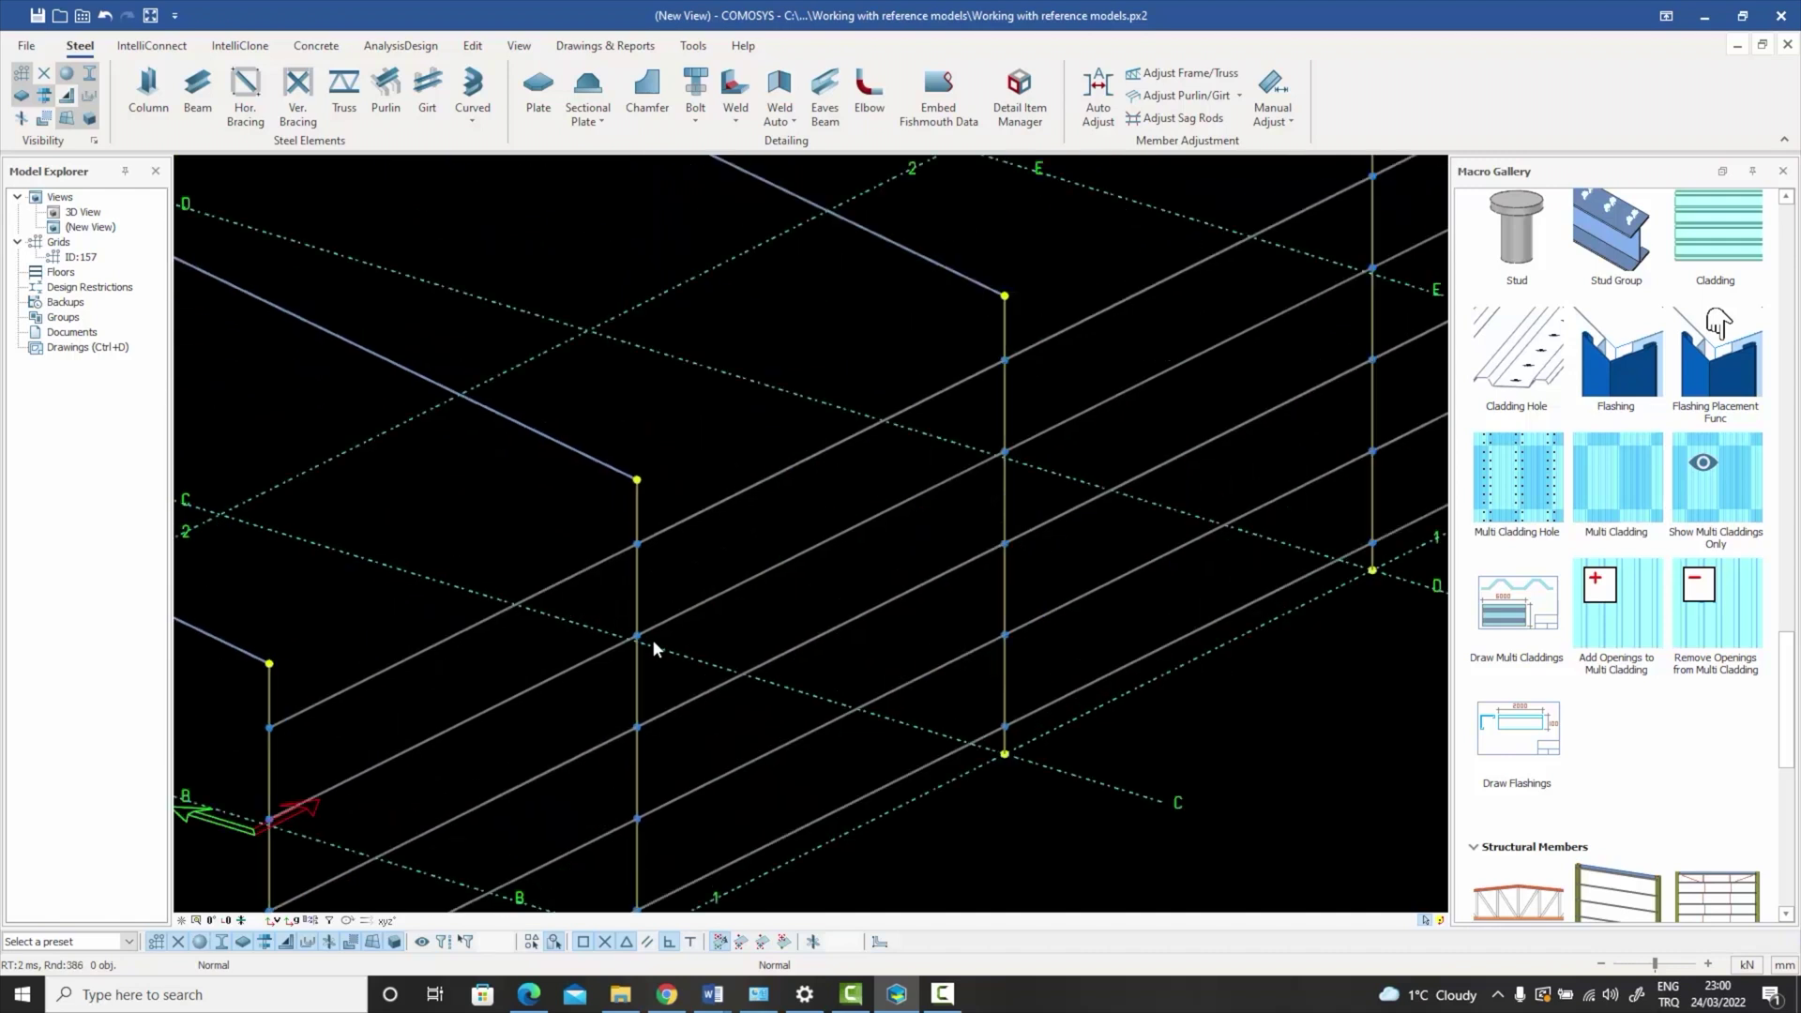
scroll(637, 642, "down", 4)
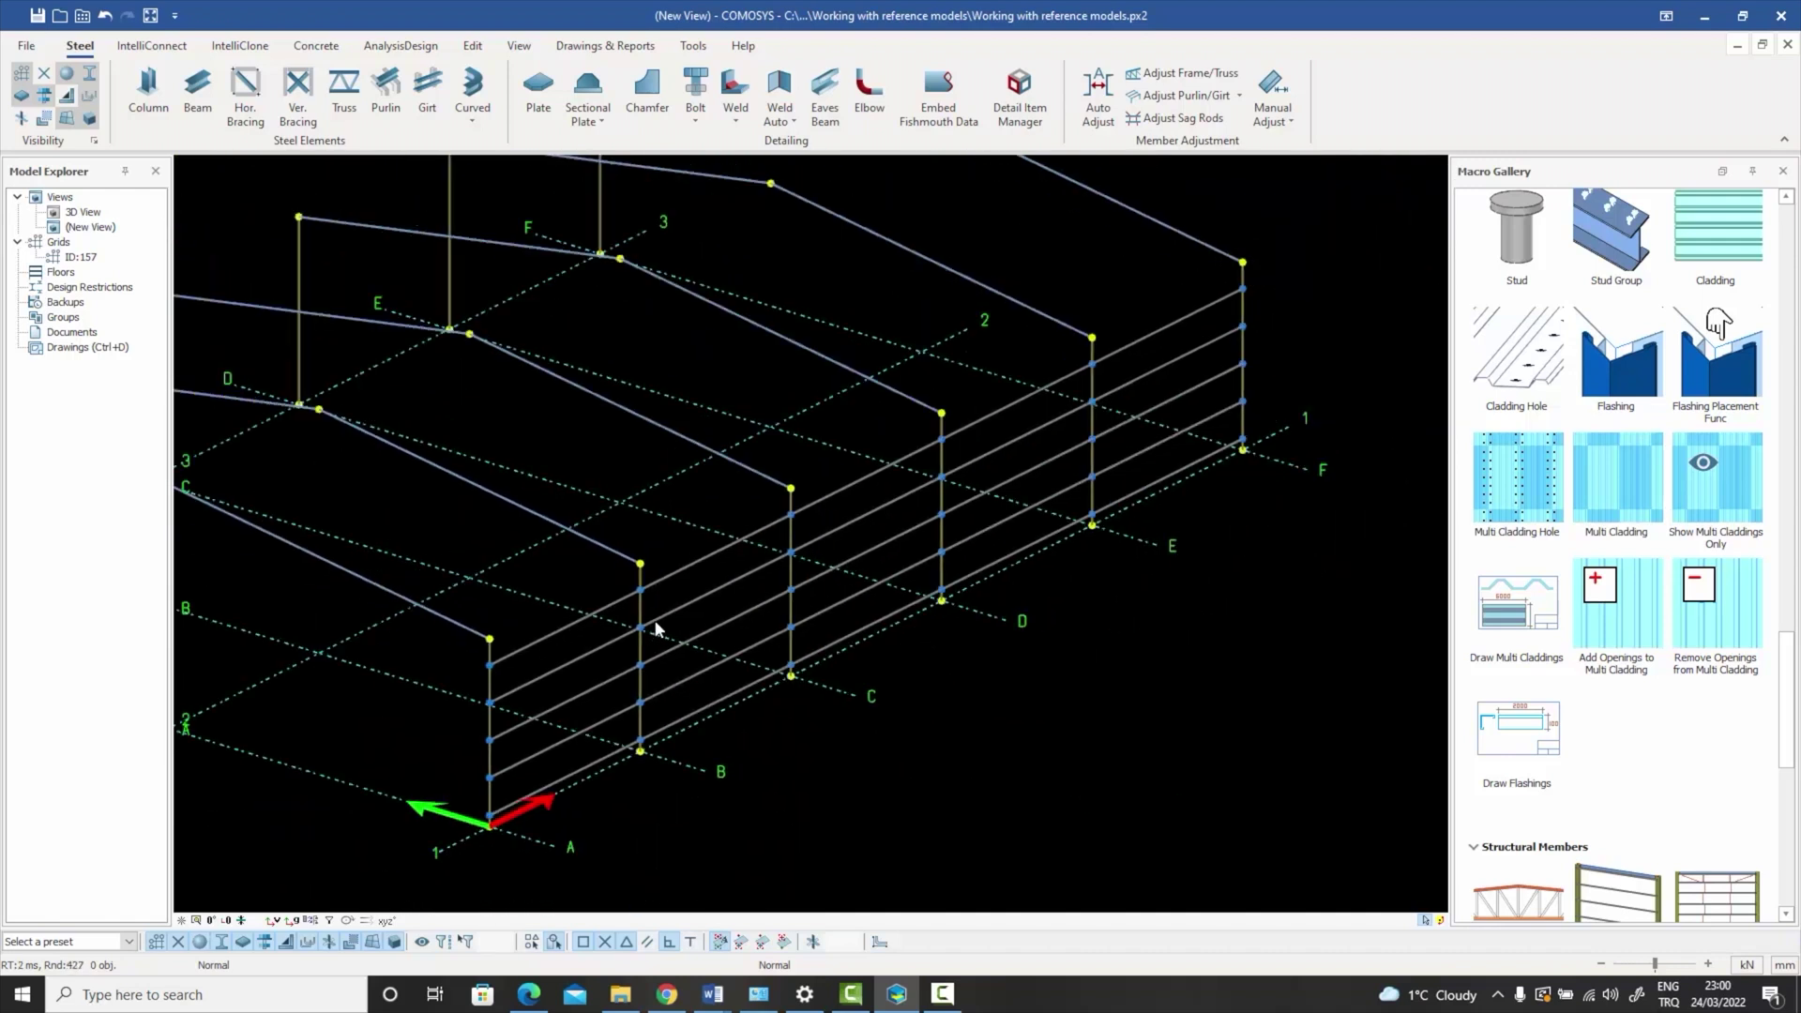
middle_click_drag(658, 621, 652, 571)
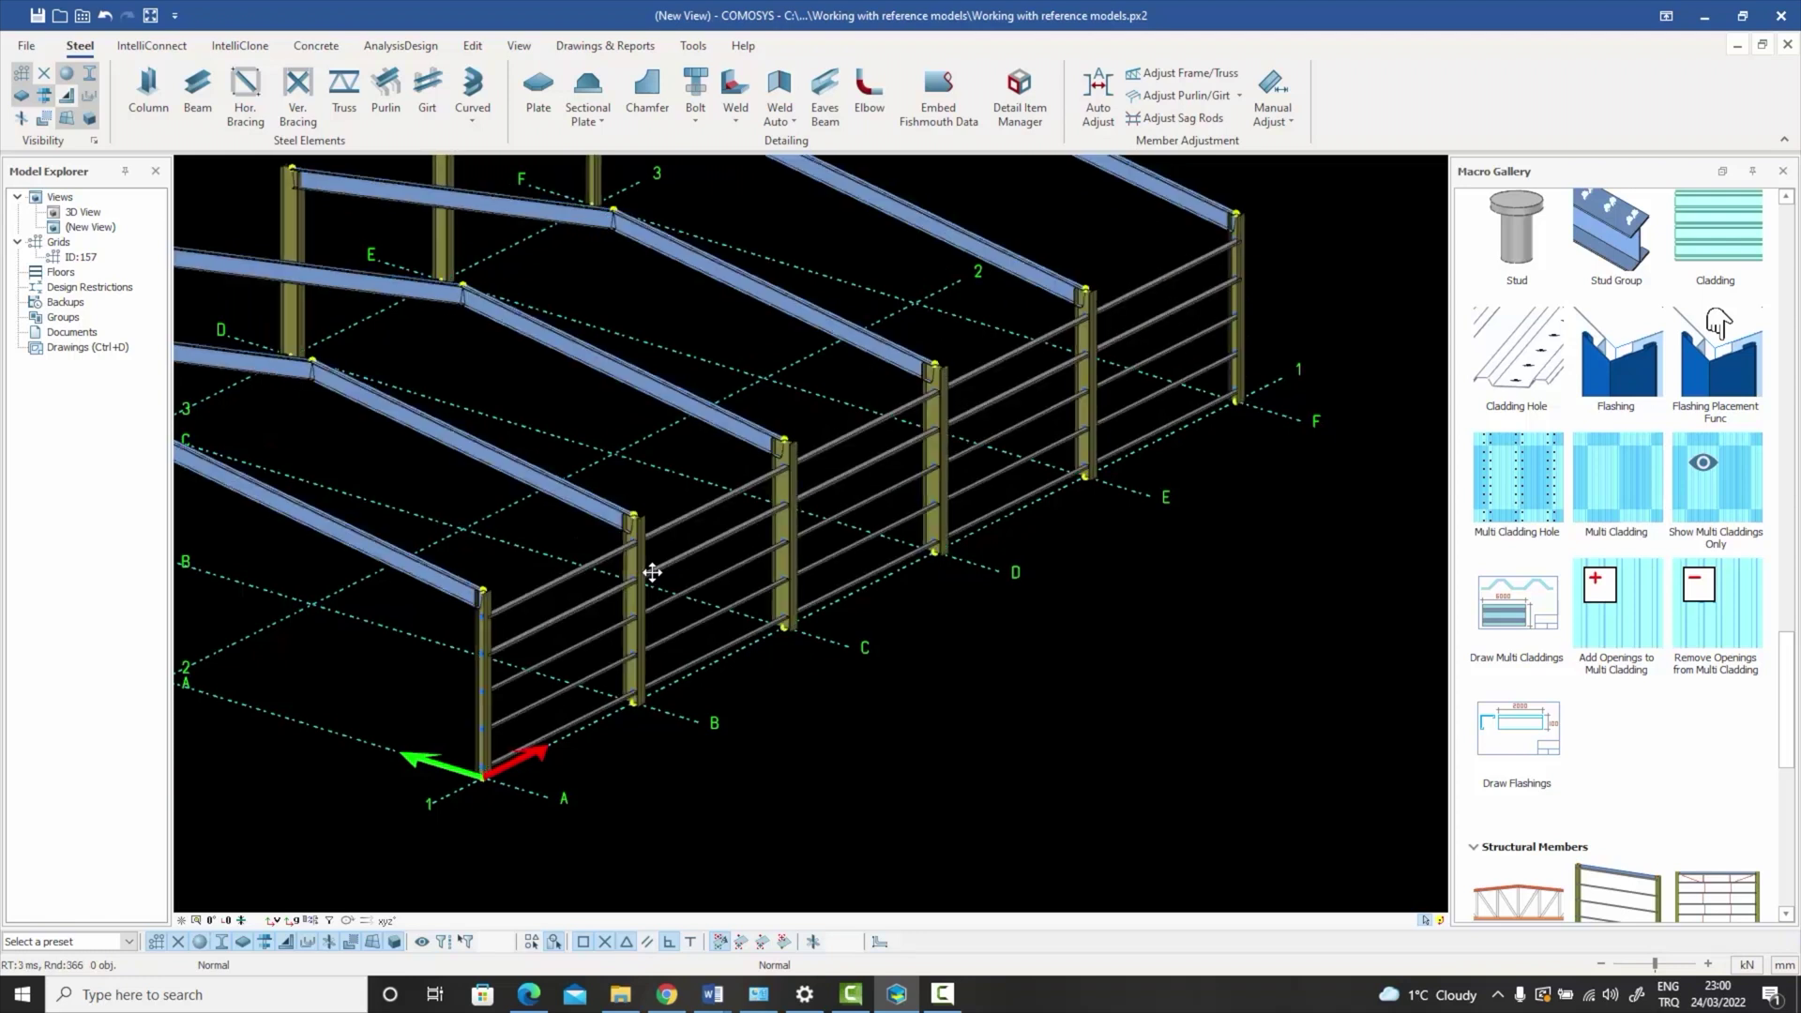
scroll(675, 550, "up", 5)
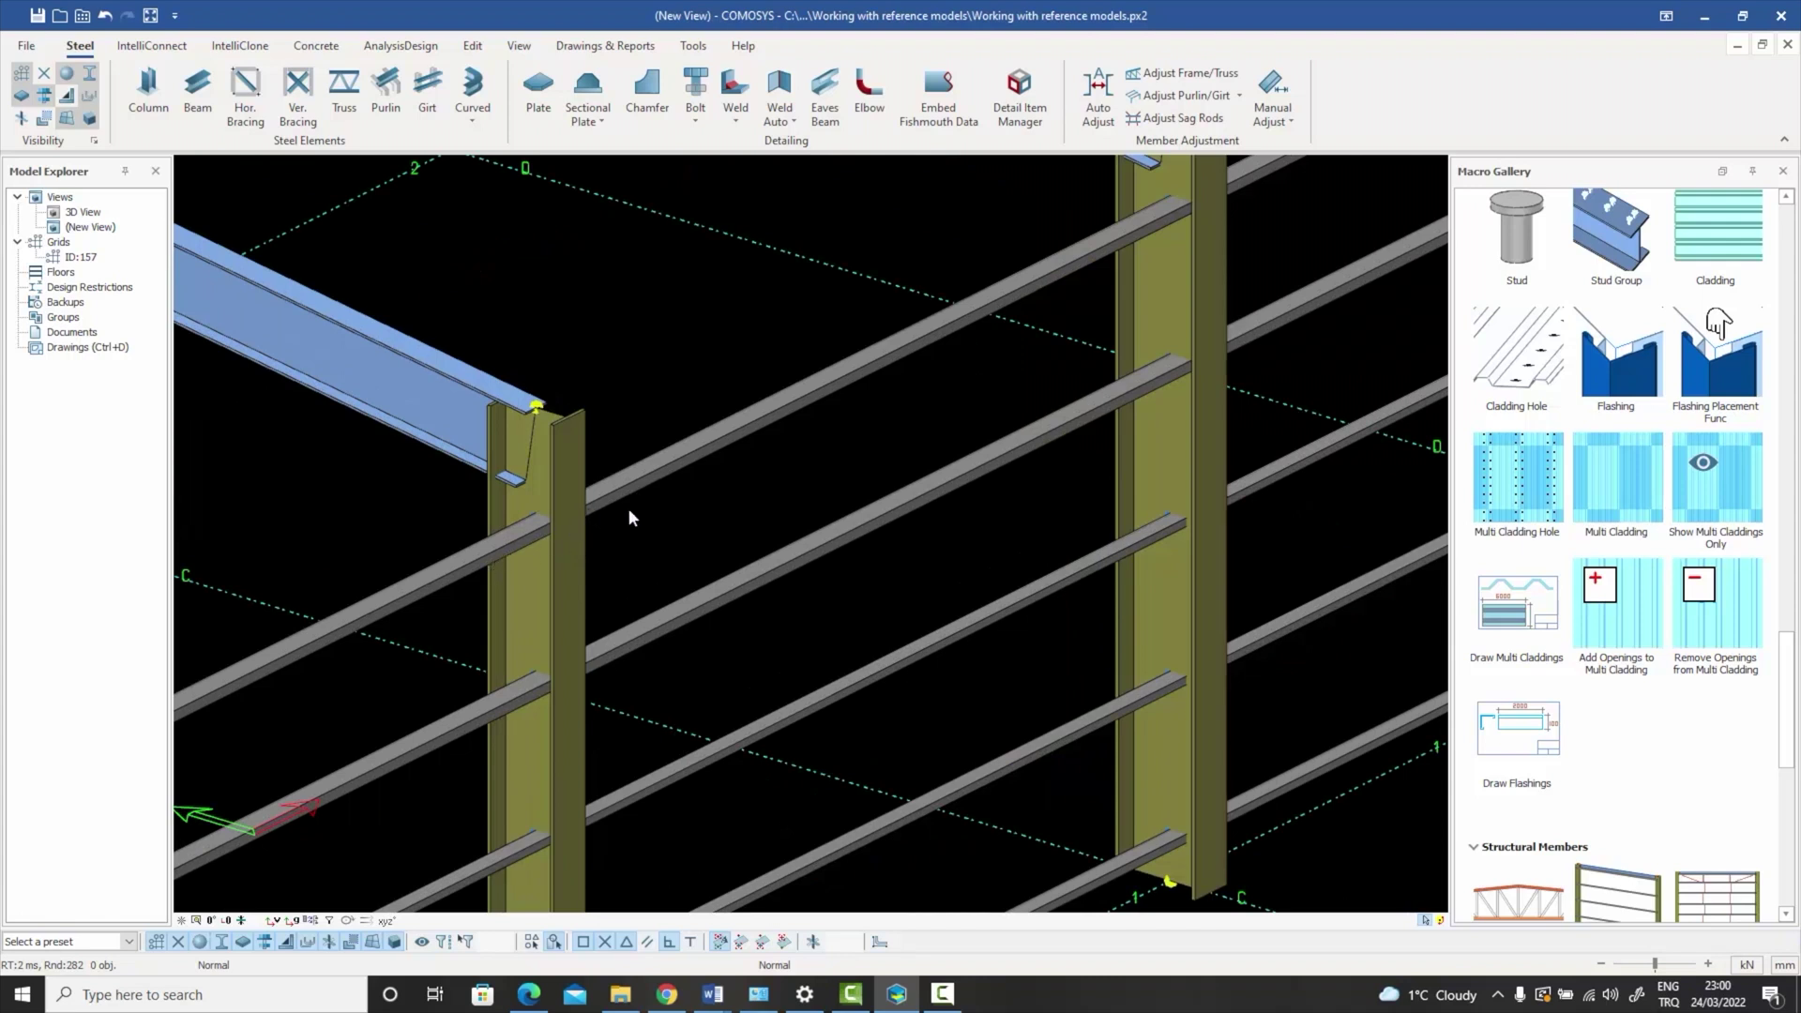
scroll(627, 509, "down", 4)
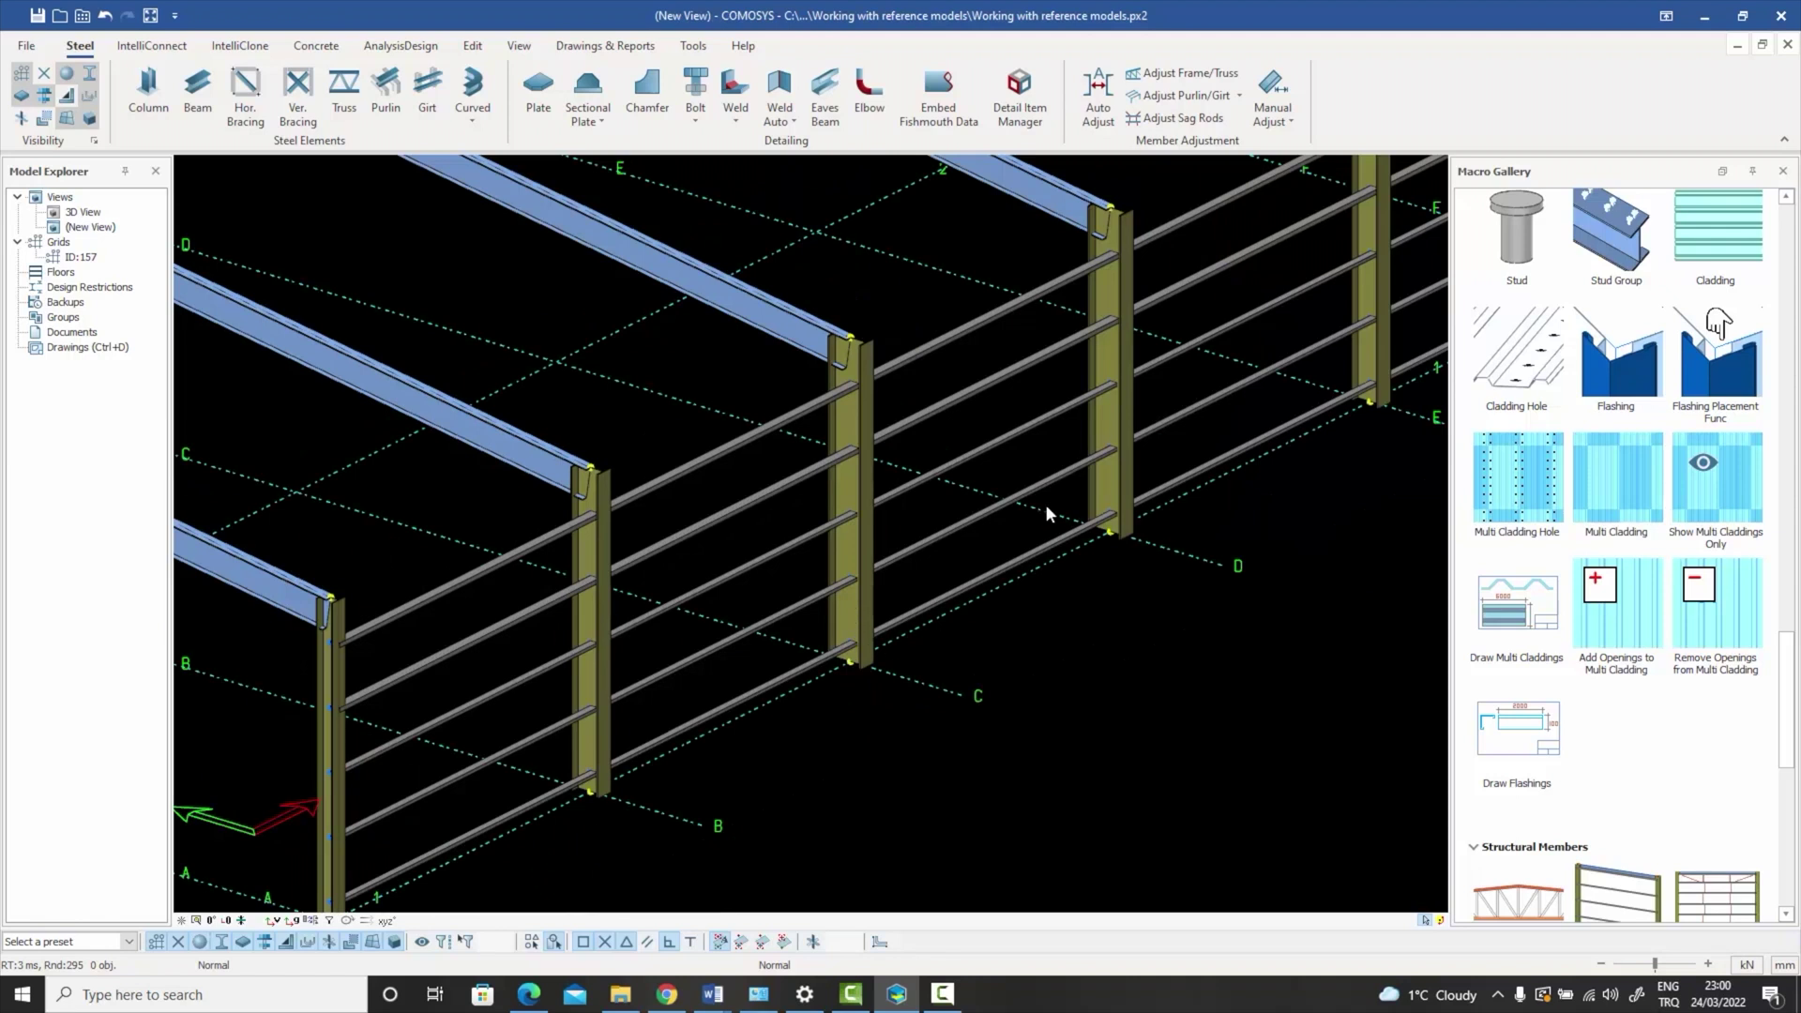
- Select the column at grid line C and the second girt from the top between C and D to inspect their intersection
scroll(1017, 538, "down", 1)
middle_click_drag(1009, 550, 842, 629)
scroll(863, 494, "up", 2)
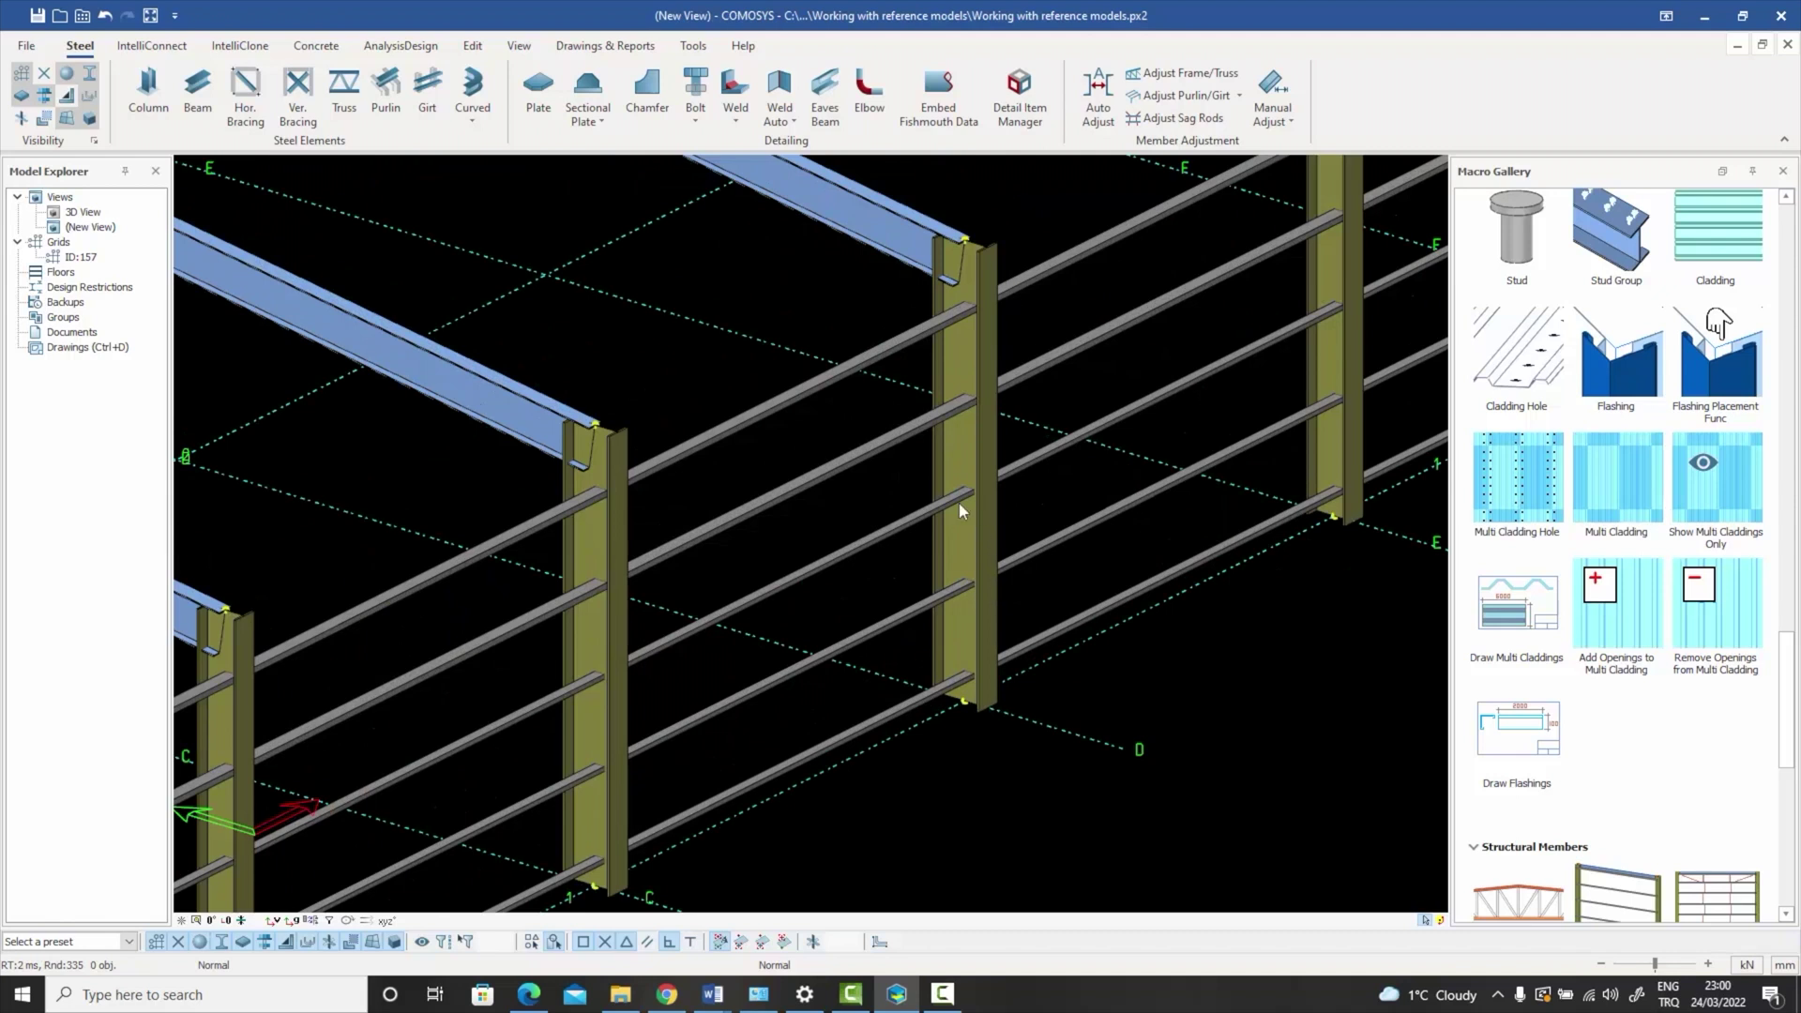
left_click(618, 537)
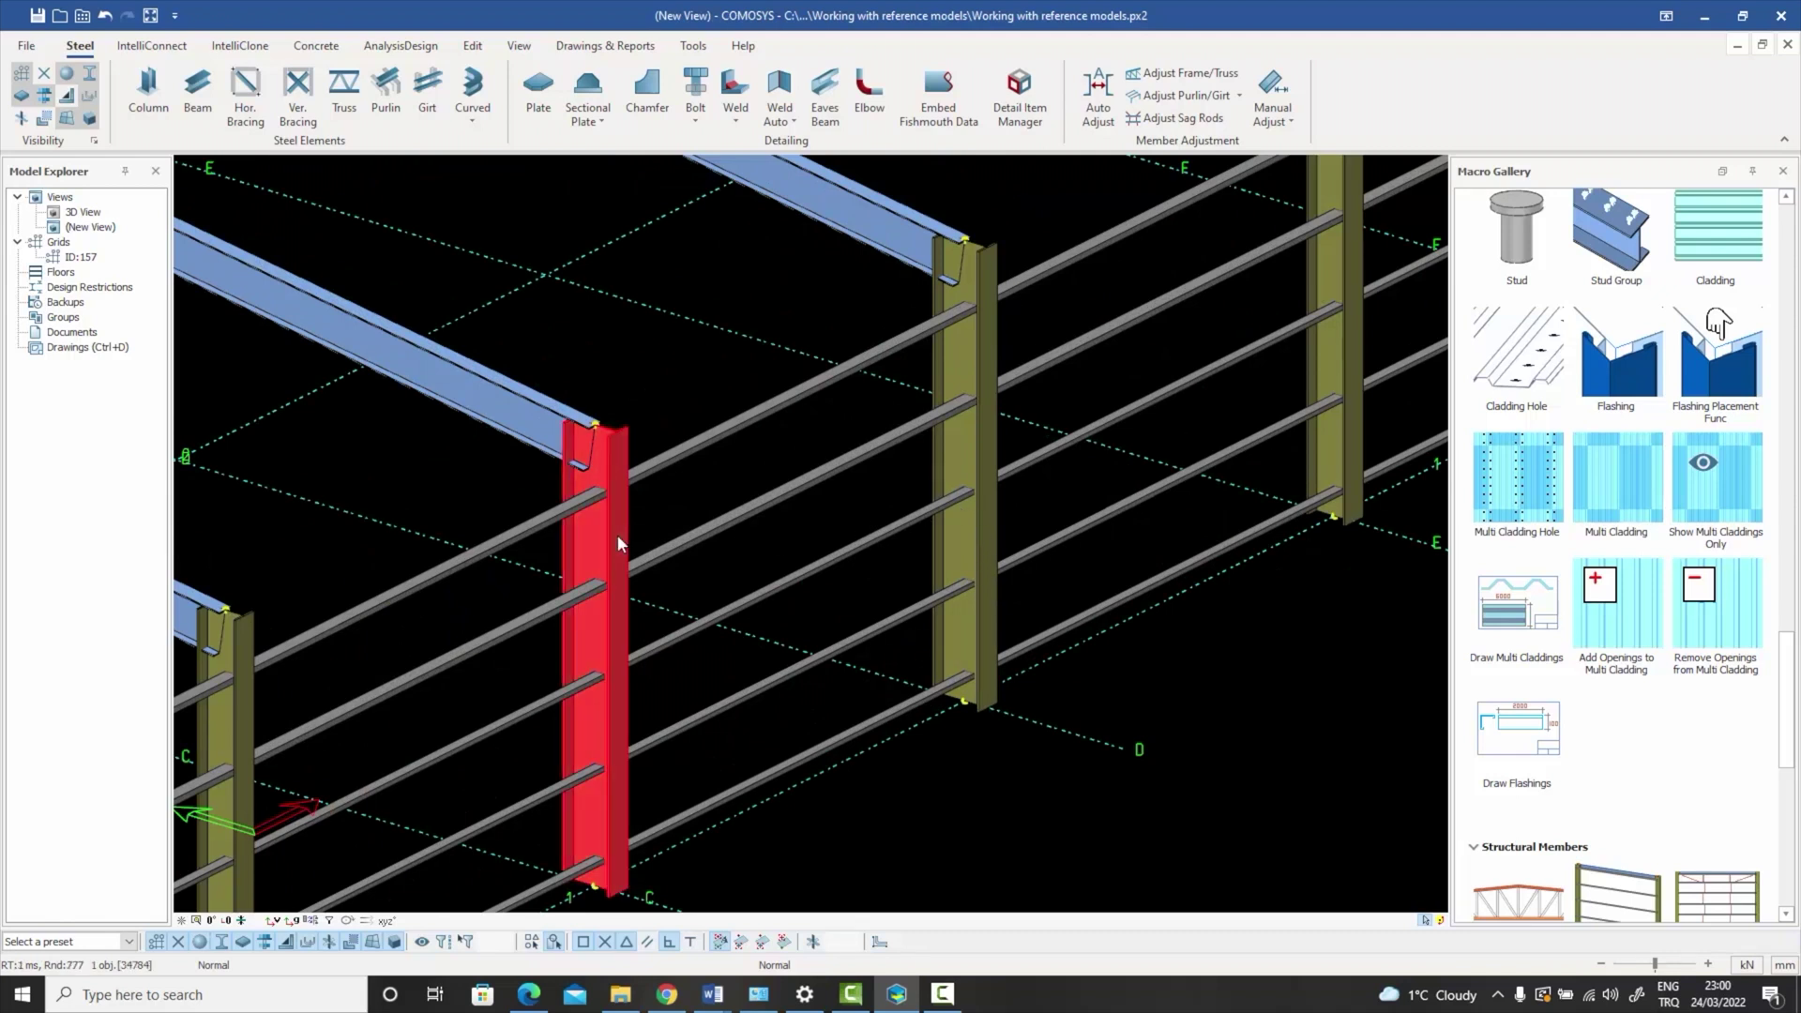
left_click(673, 556)
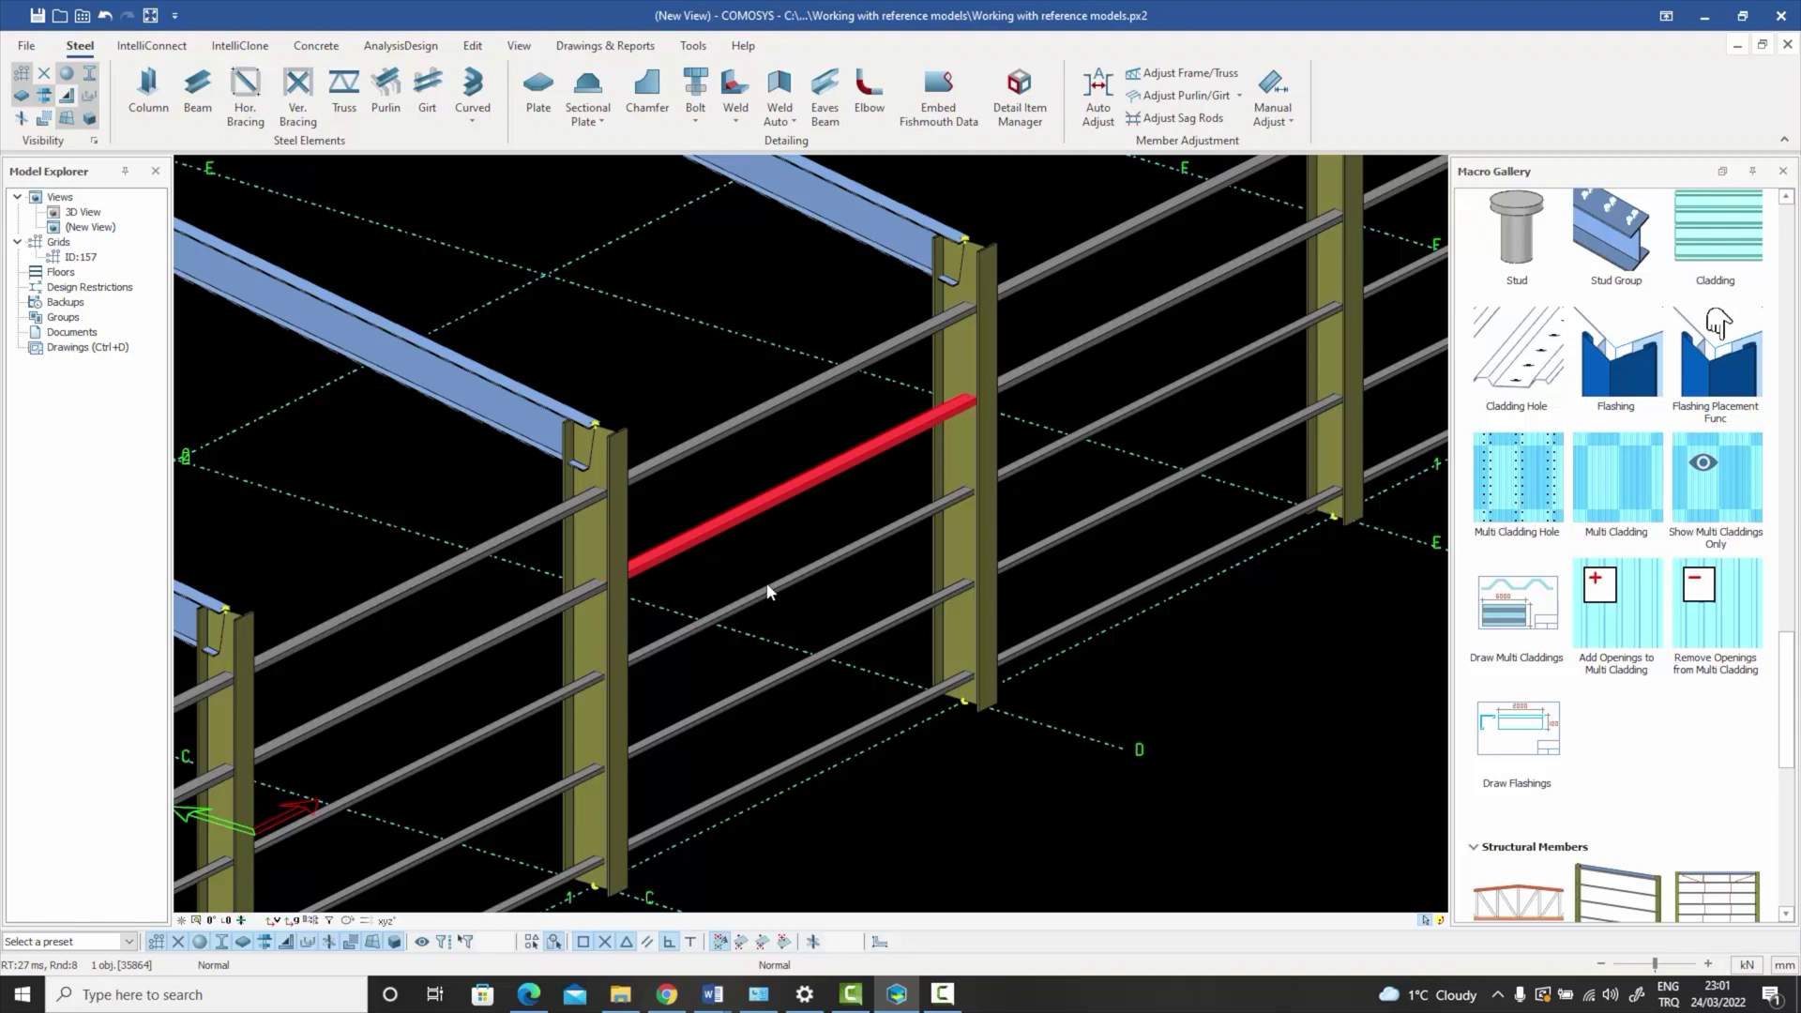
scroll(768, 591, "up", 1)
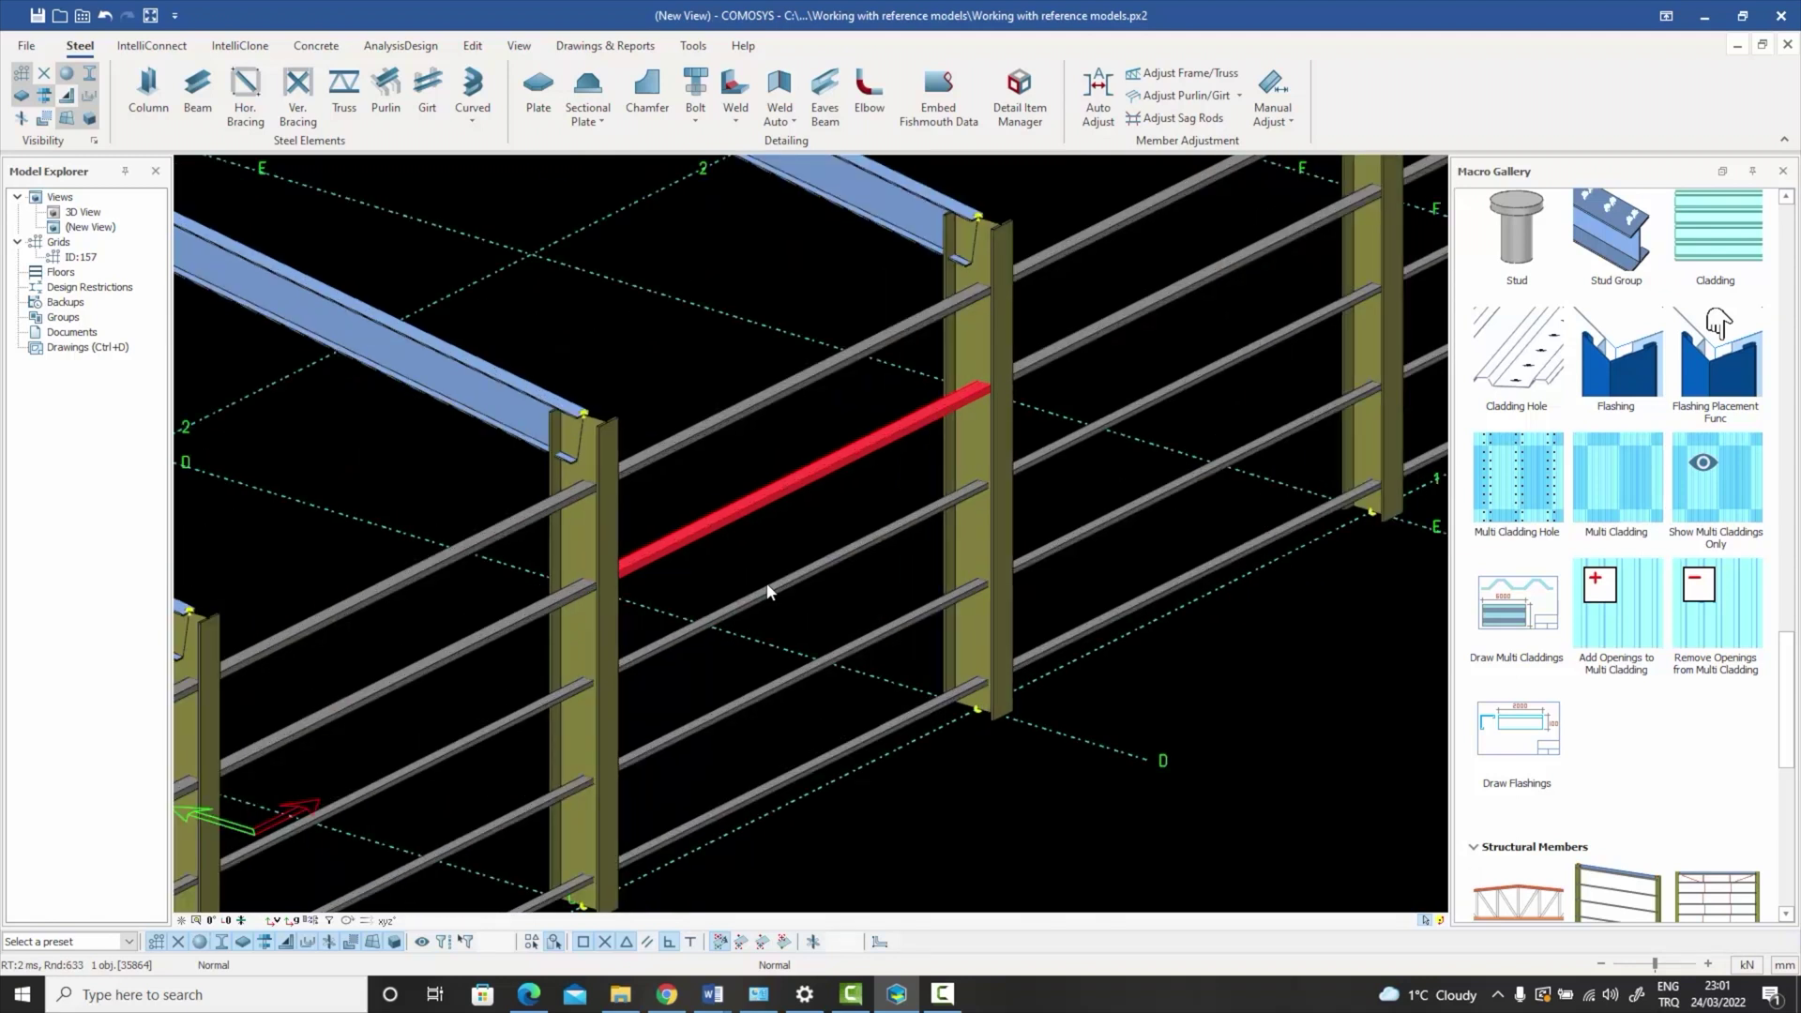
scroll(768, 591, "down", 1)
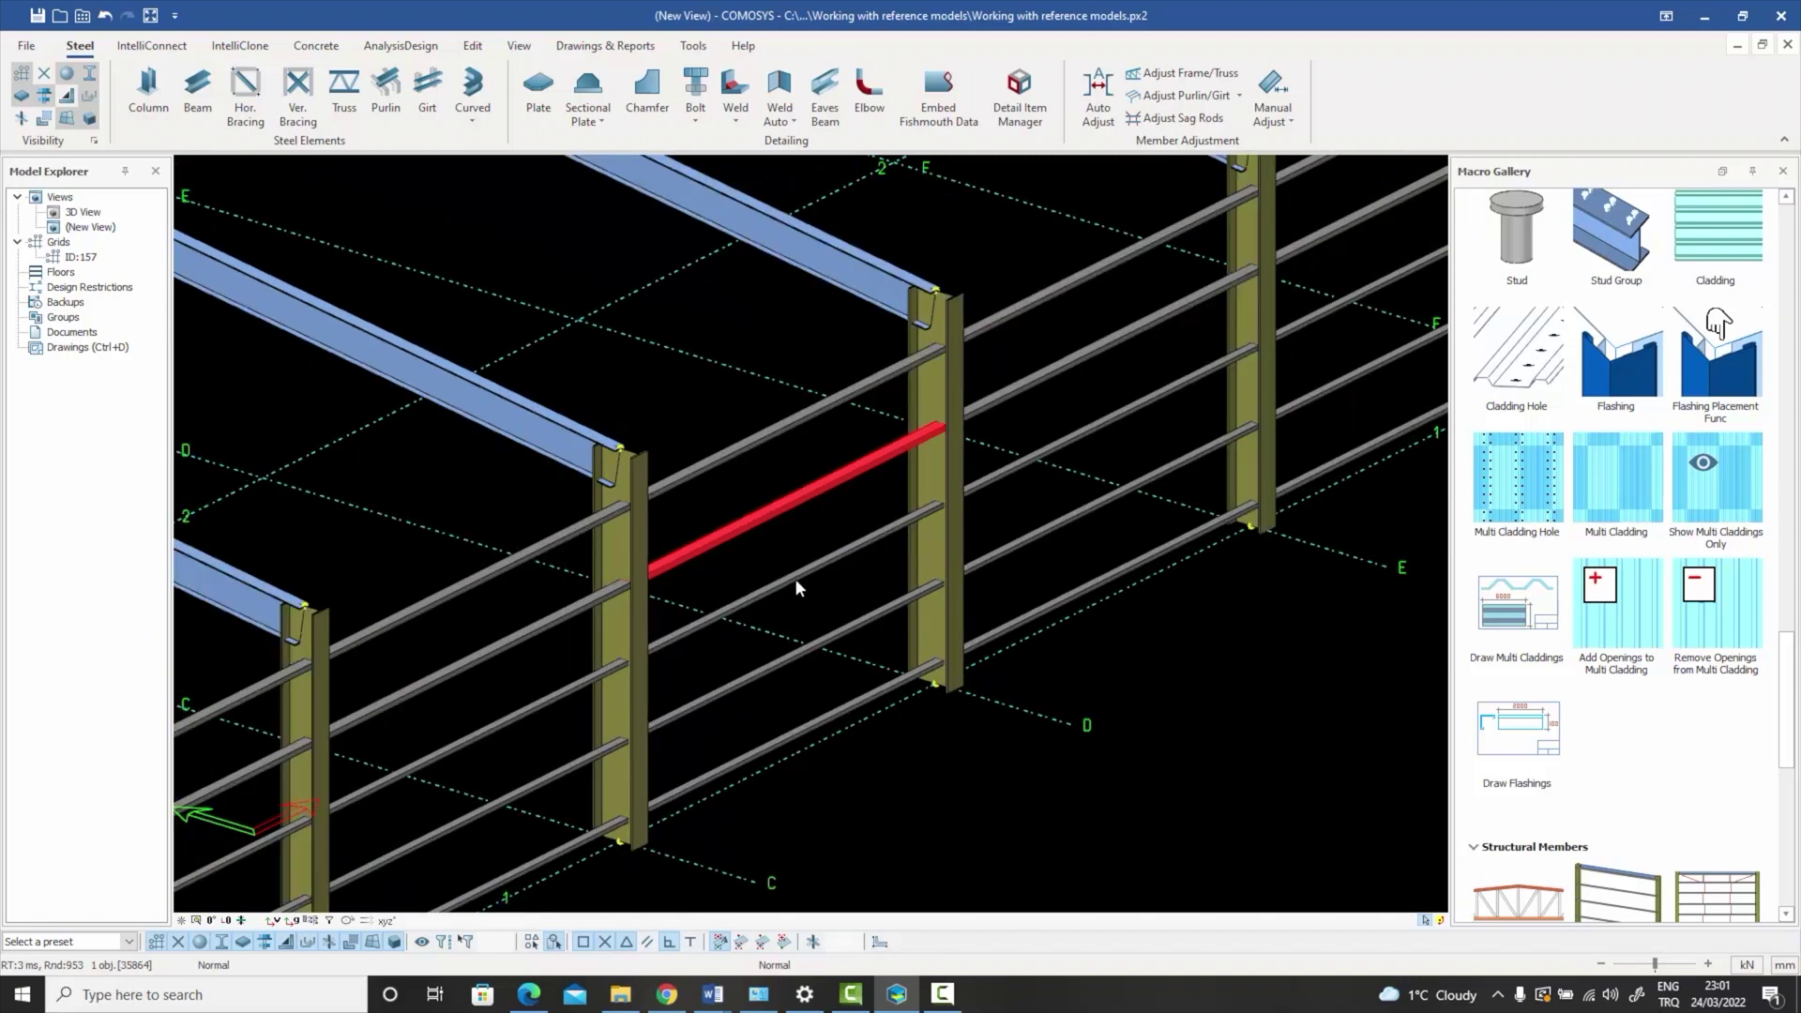
middle_click_drag(823, 563, 607, 667)
middle_click_drag(986, 500, 1023, 488)
scroll(909, 559, "down", 3)
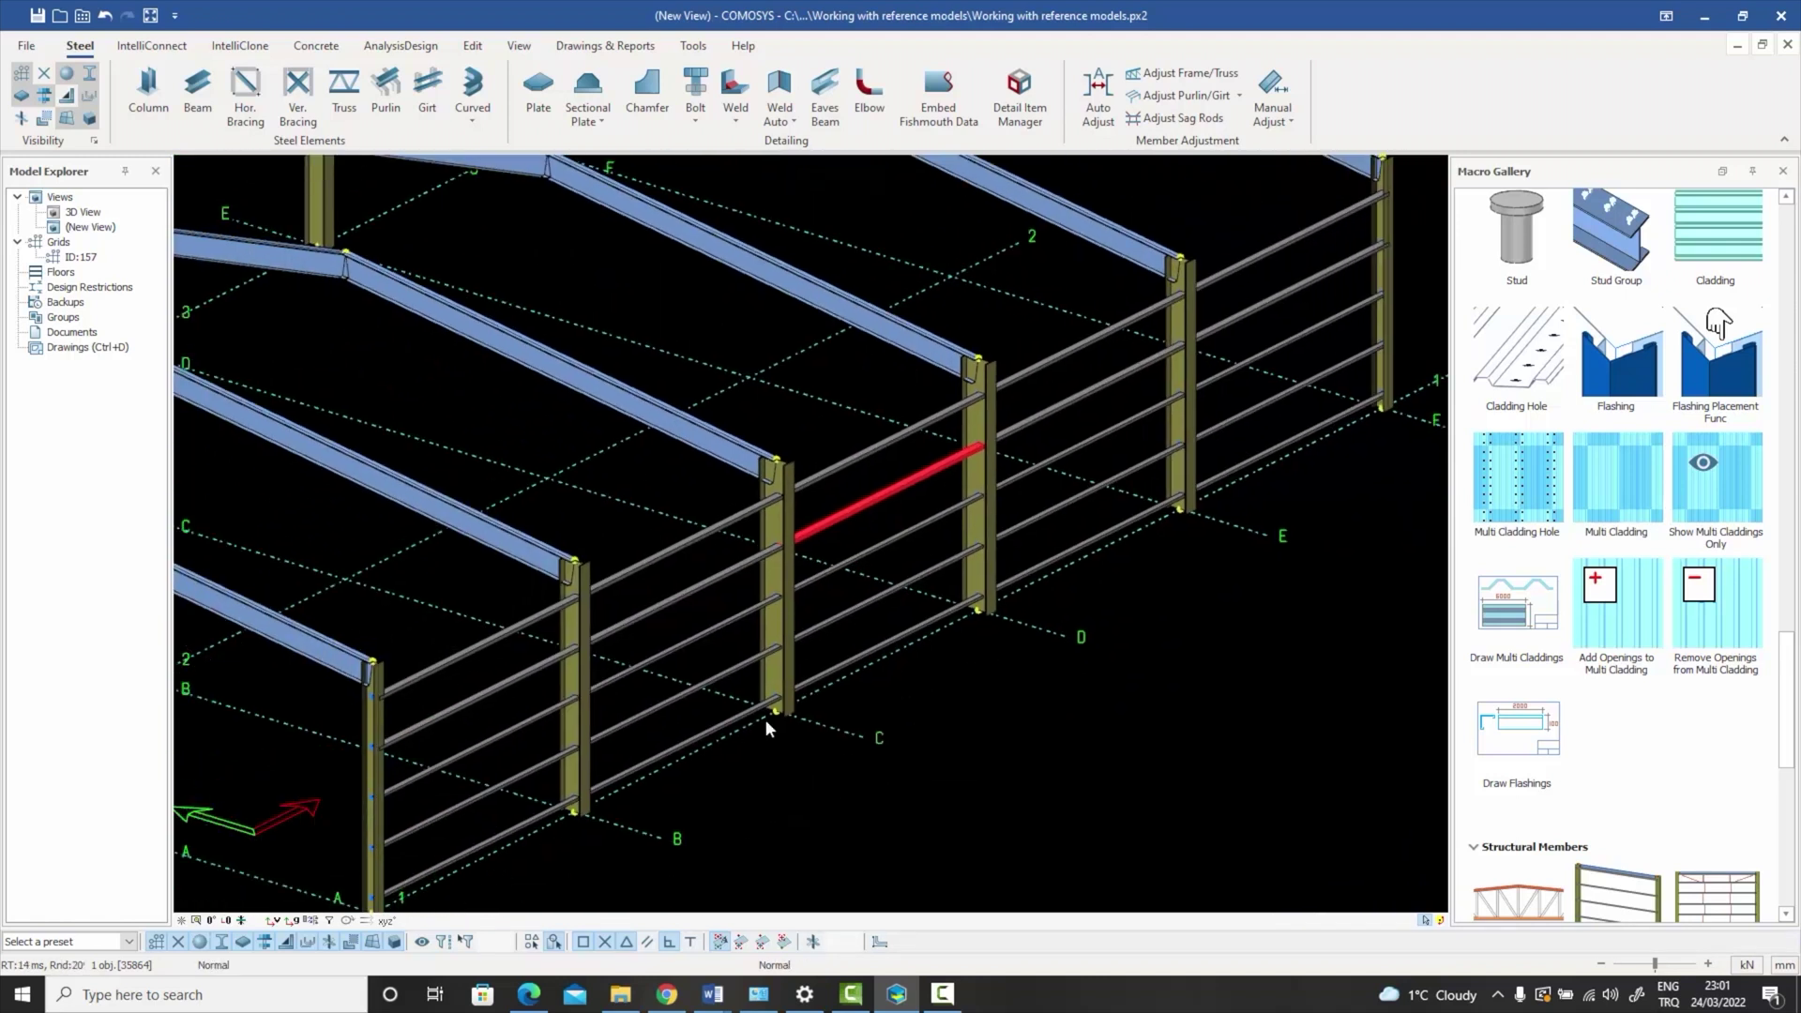
- Switch to the top view and inspect how the girts cross the columns at grid lines B and C
left_click(212, 924)
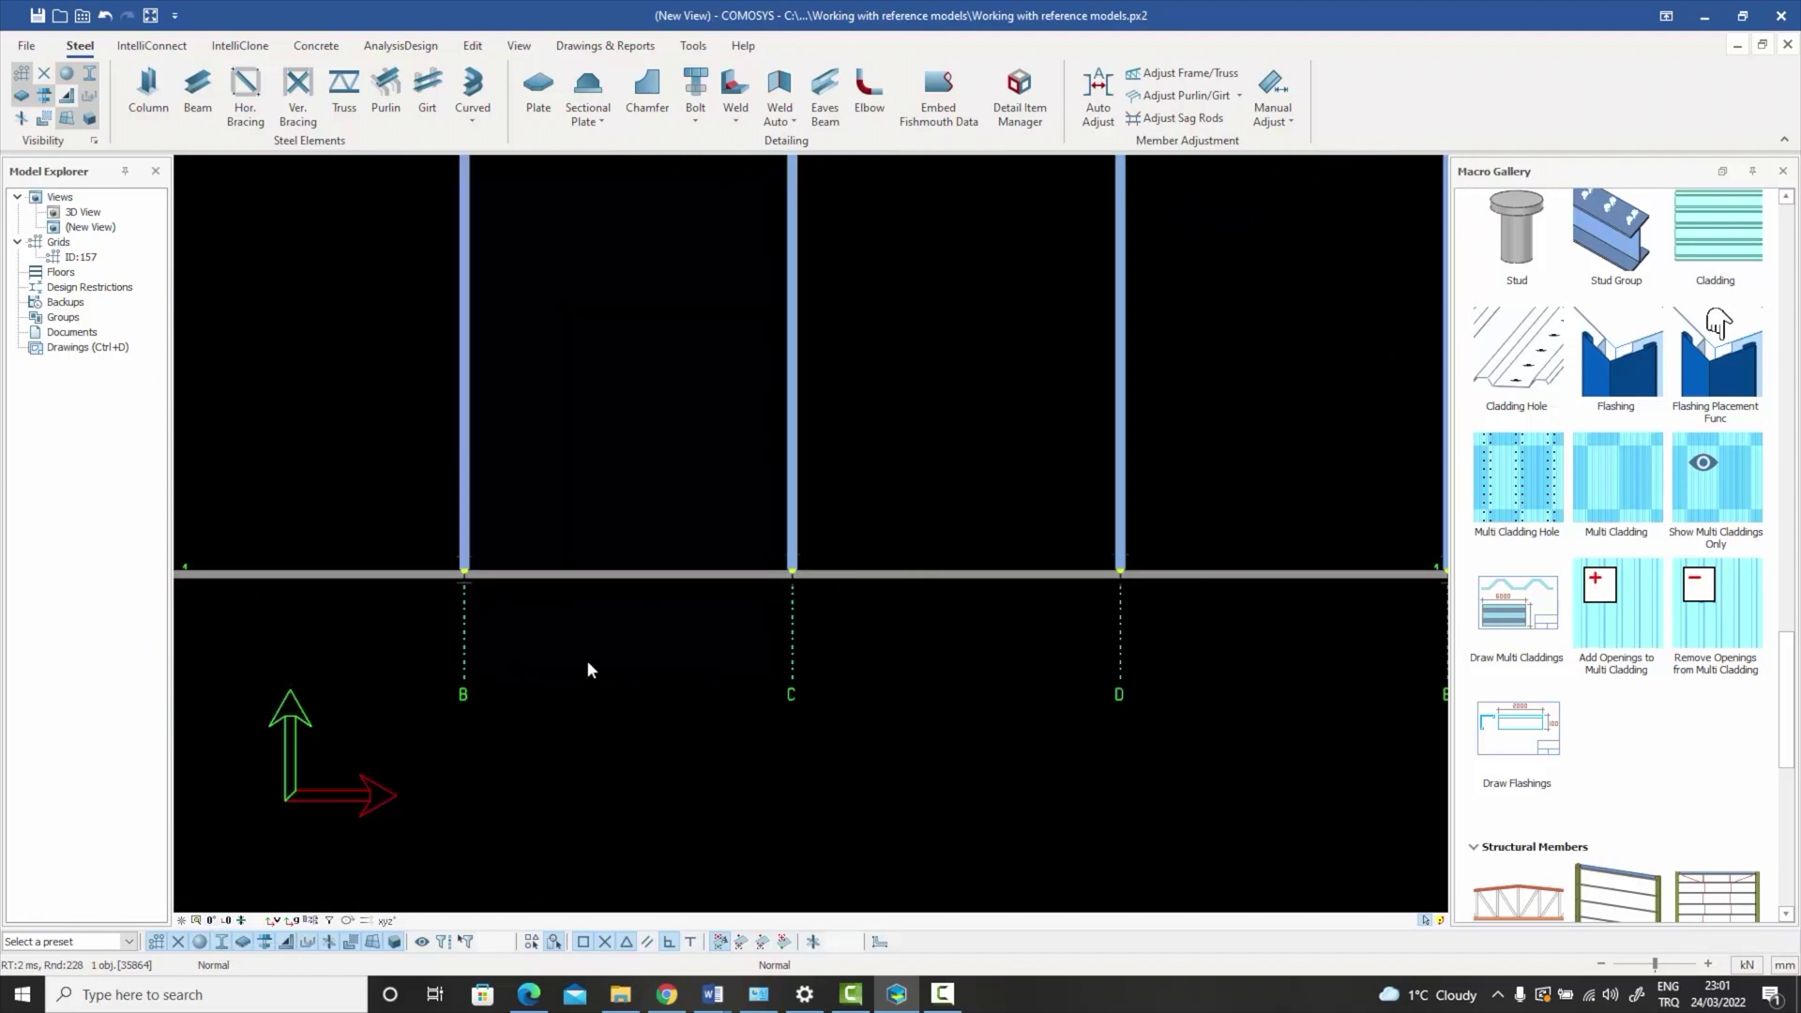
scroll(587, 660, "down", 3)
scroll(495, 611, "up", 6)
scroll(553, 587, "down", 2)
scroll(1051, 572, "up", 6)
scroll(1064, 576, "down", 2)
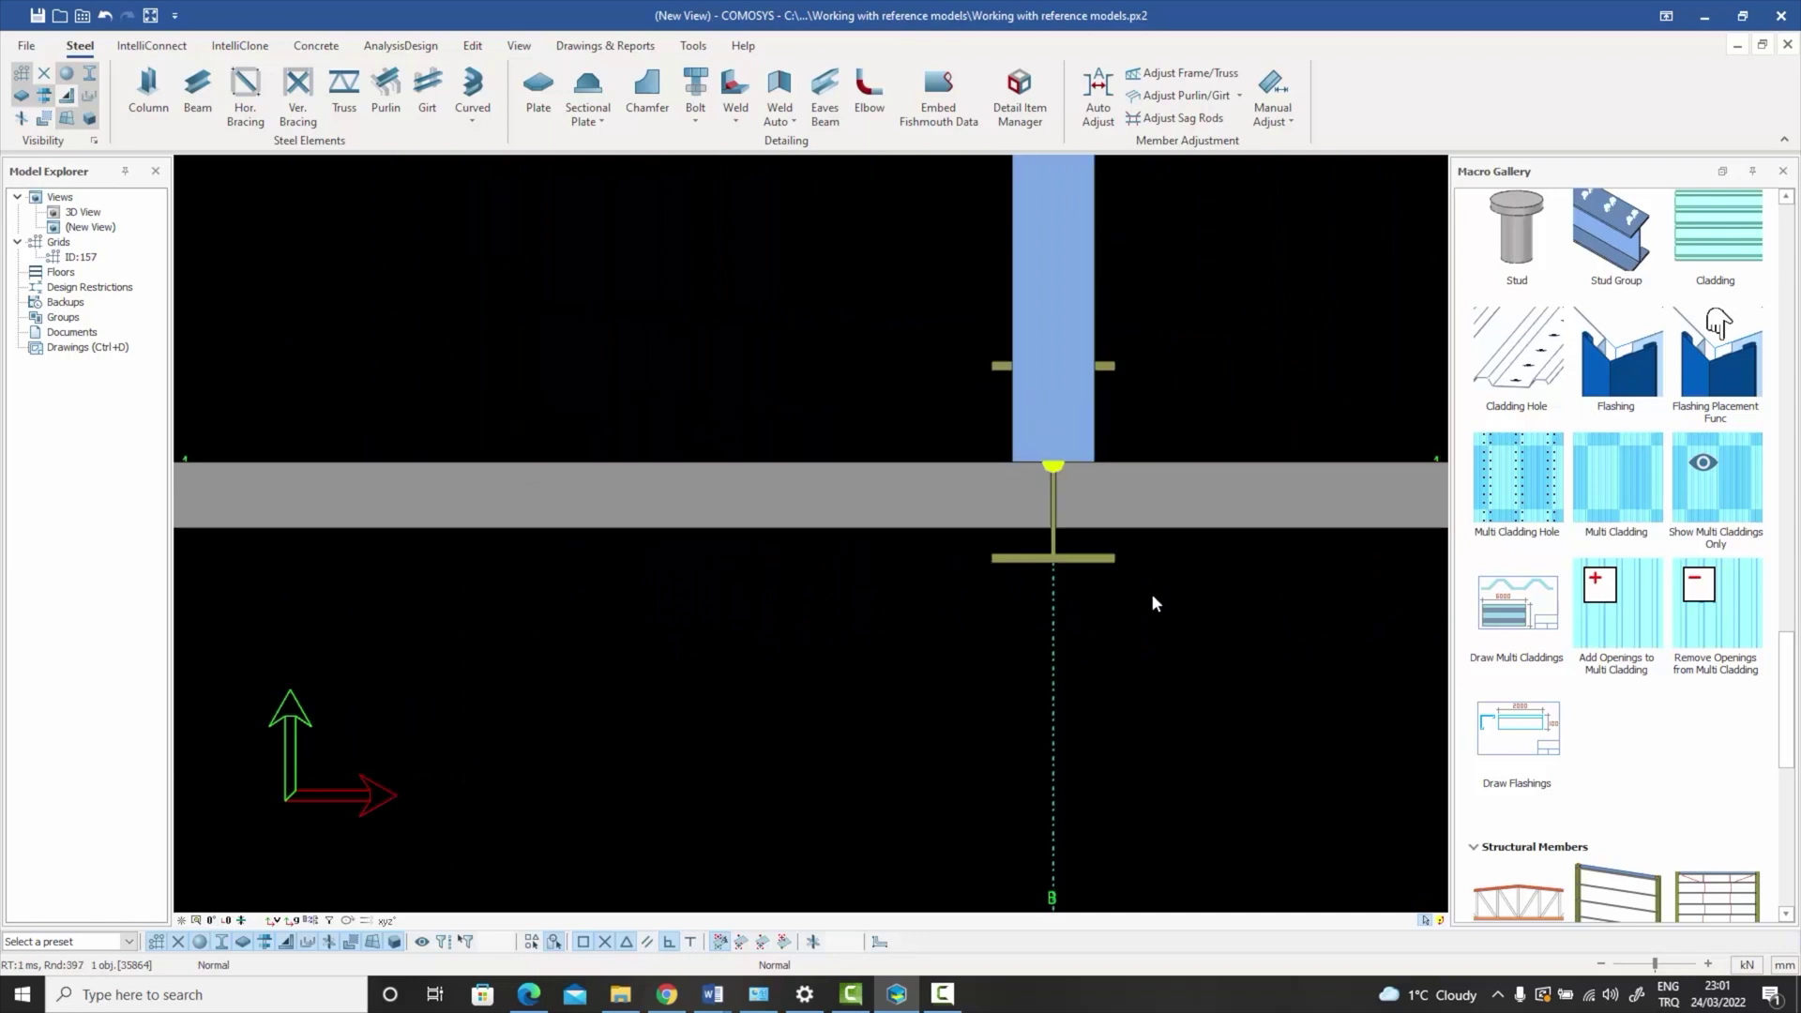
middle_click_drag(1257, 580, 586, 676)
scroll(585, 675, "down", 3)
middle_click_drag(1305, 727, 880, 690)
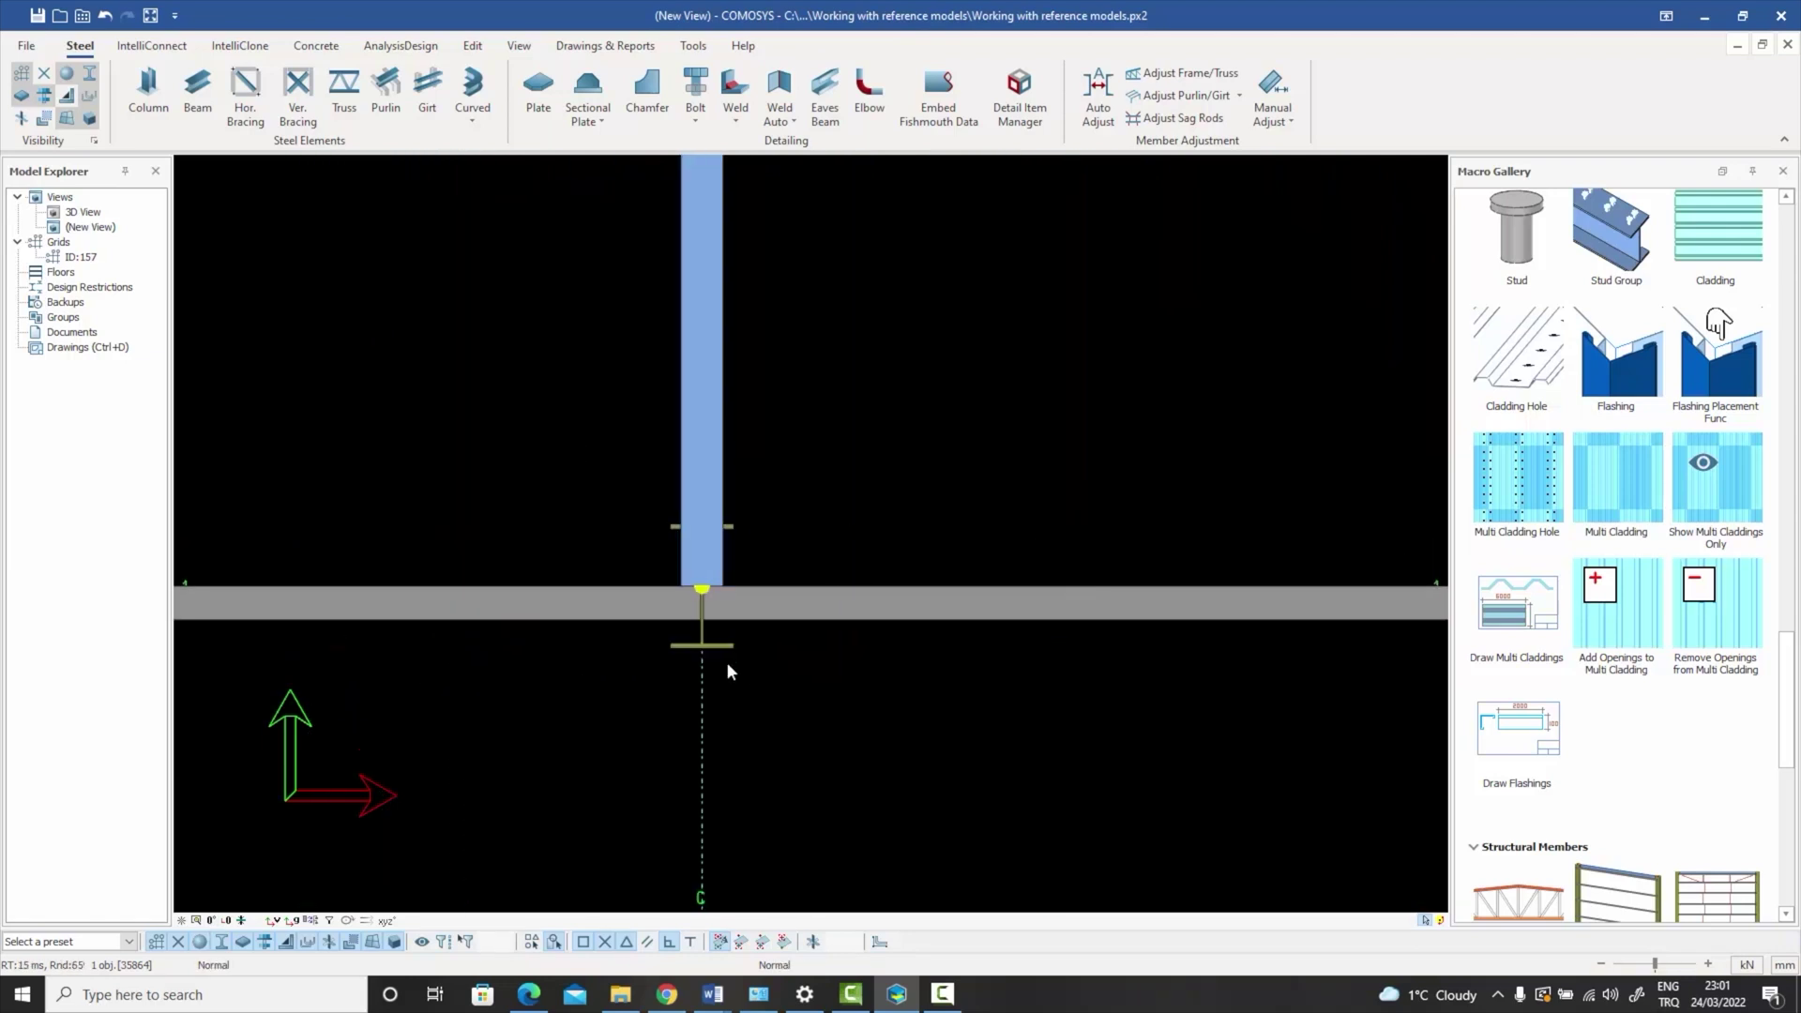
- Check the profile properties of the column at grid line C, and close them without changes
scroll(728, 640, "up", 2)
double_click(708, 645)
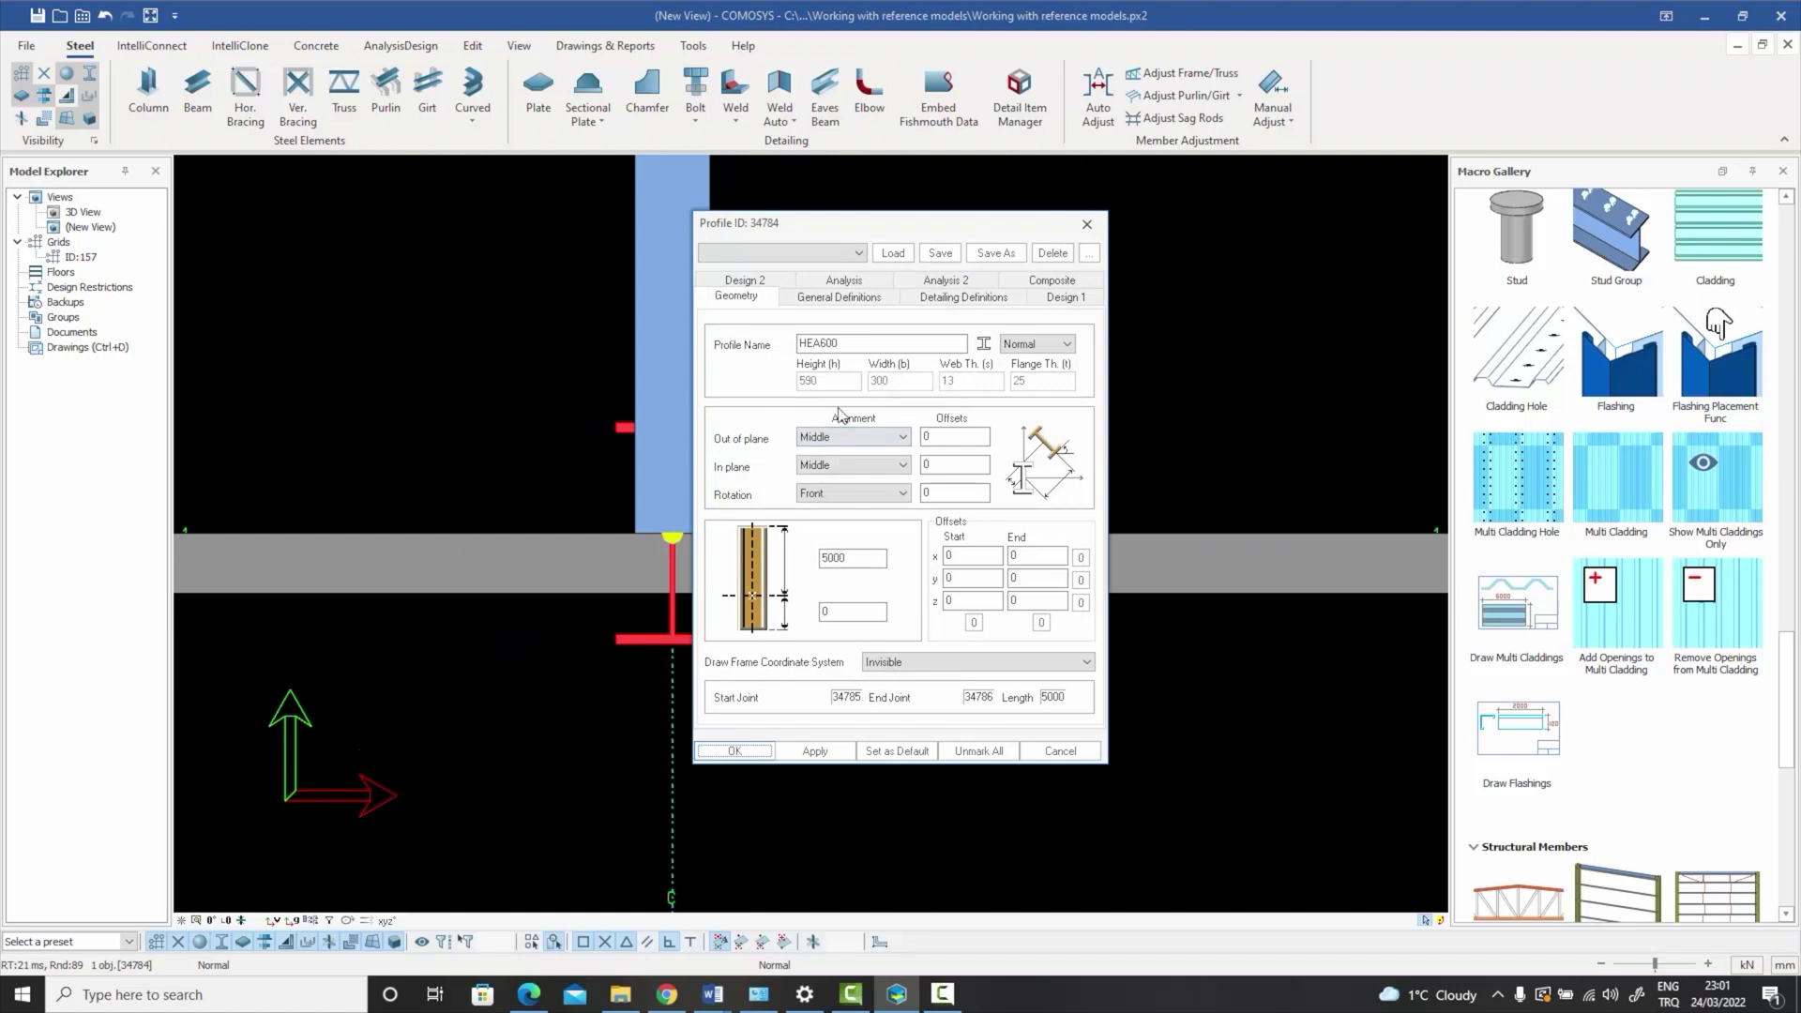
left_click(1039, 756)
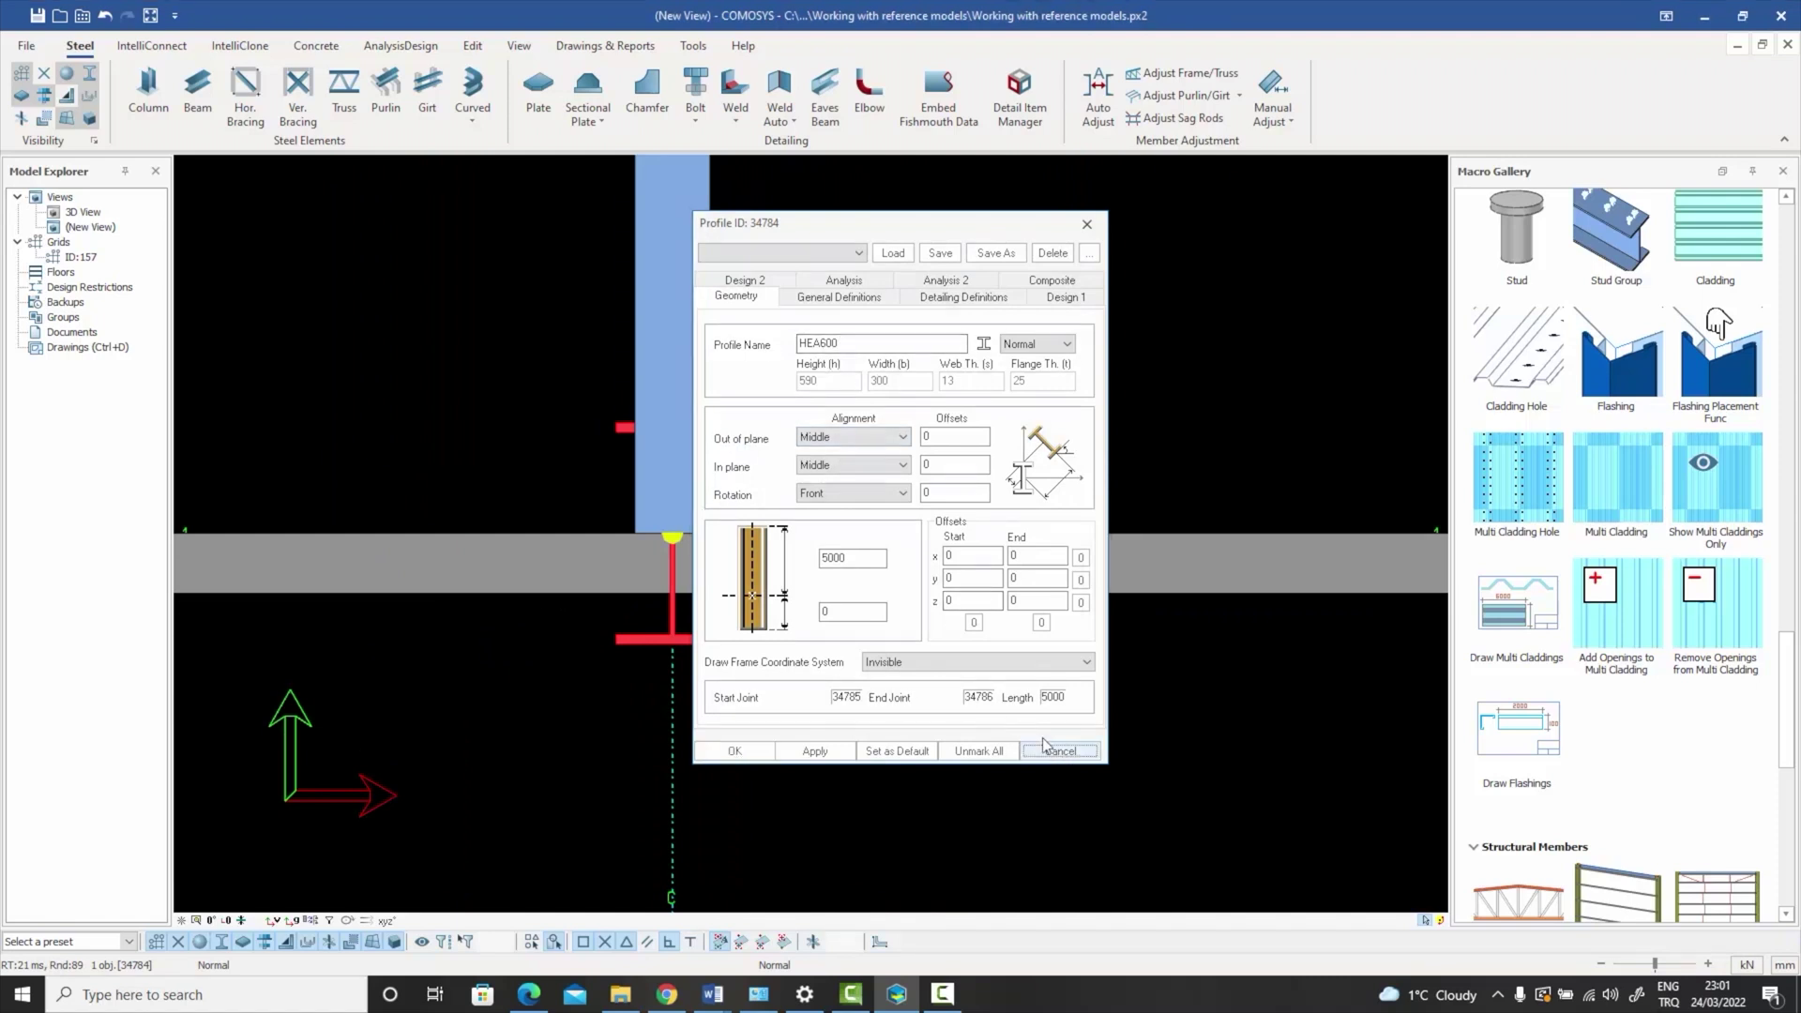
- Select all the wall girts along grid line 1, bay by bay, starting from grid line A
scroll(972, 695, "down", 4)
scroll(751, 694, "up", 4)
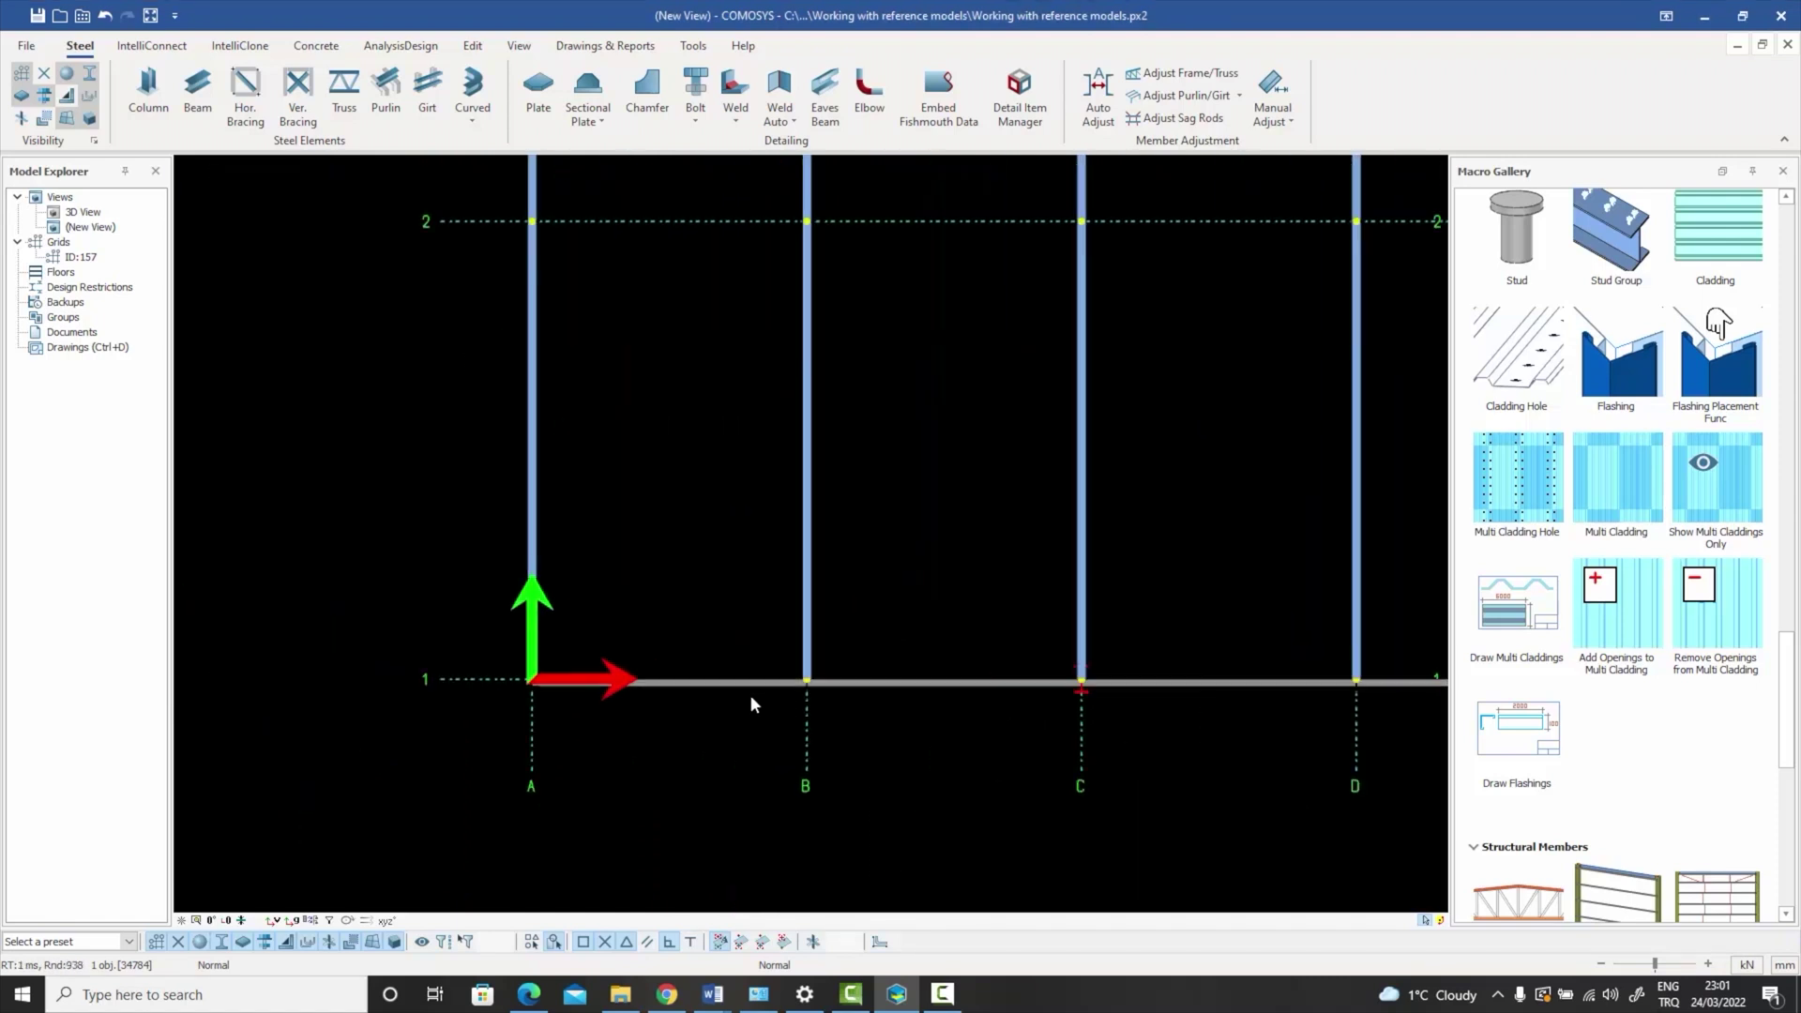
left_click_drag(998, 707, 979, 640)
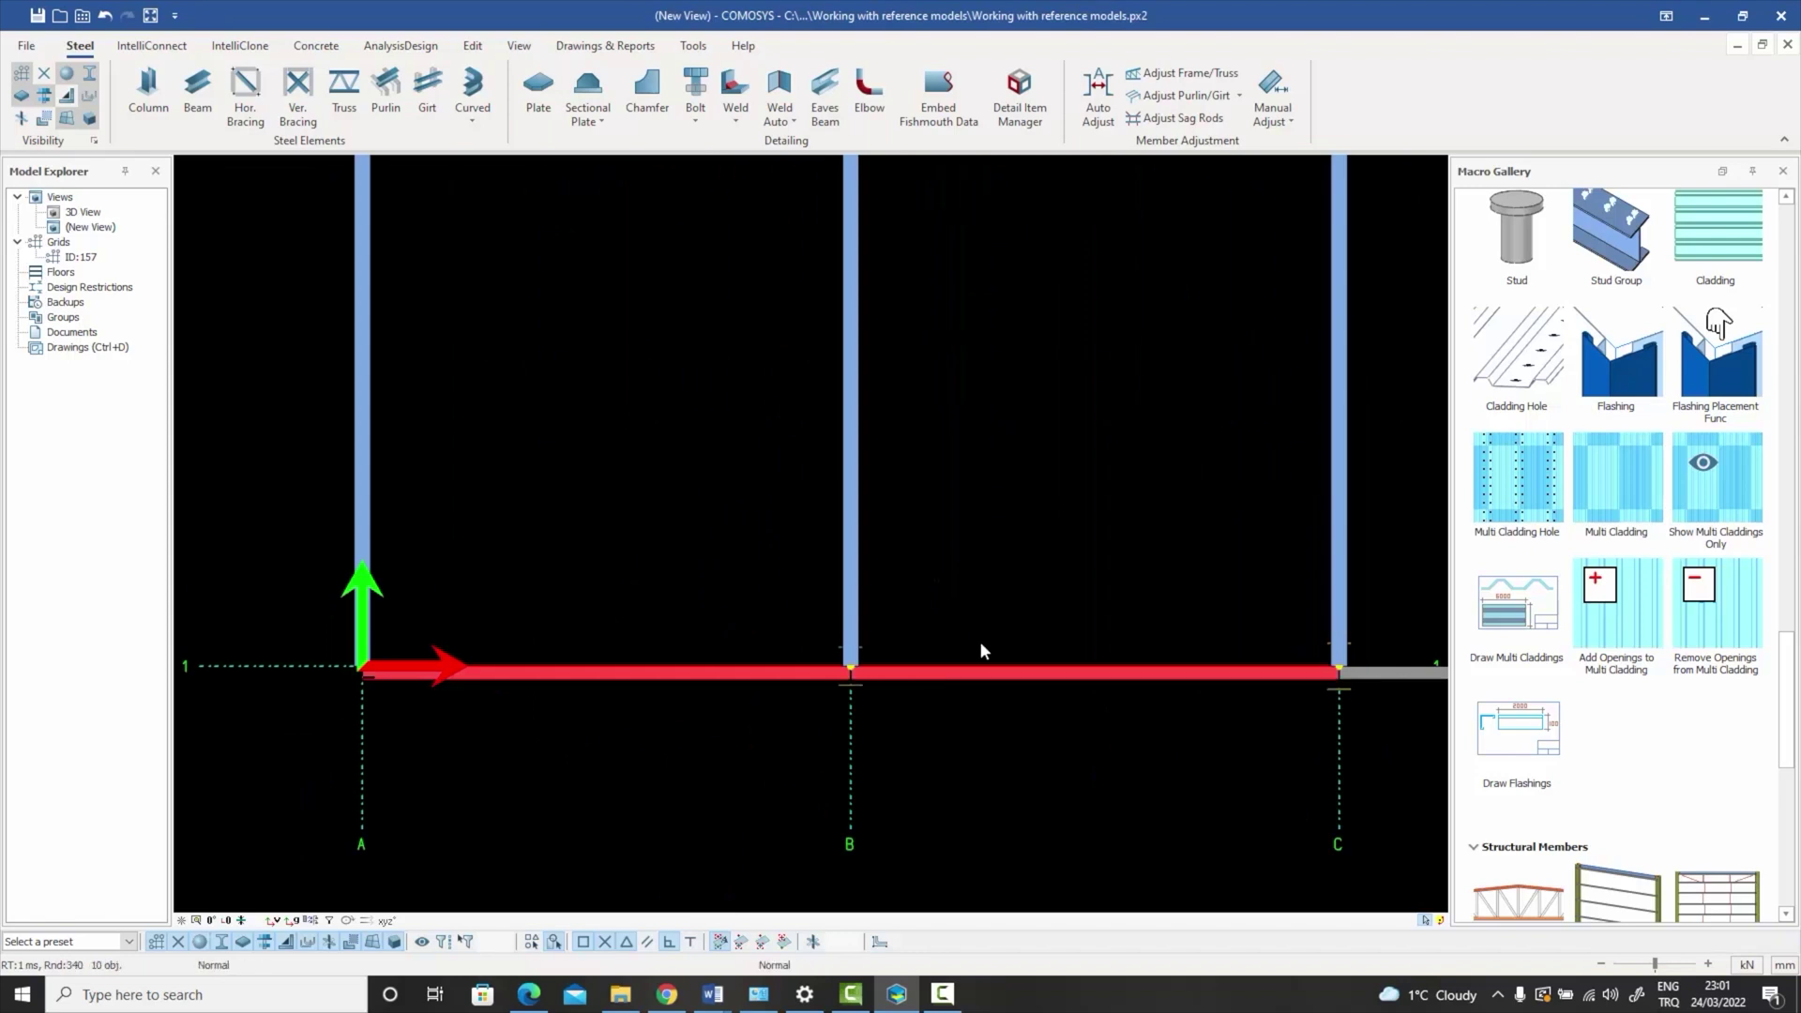
scroll(1021, 702, "down", 3)
middle_click_drag(1109, 726, 723, 676)
left_click_drag(946, 663, 923, 627)
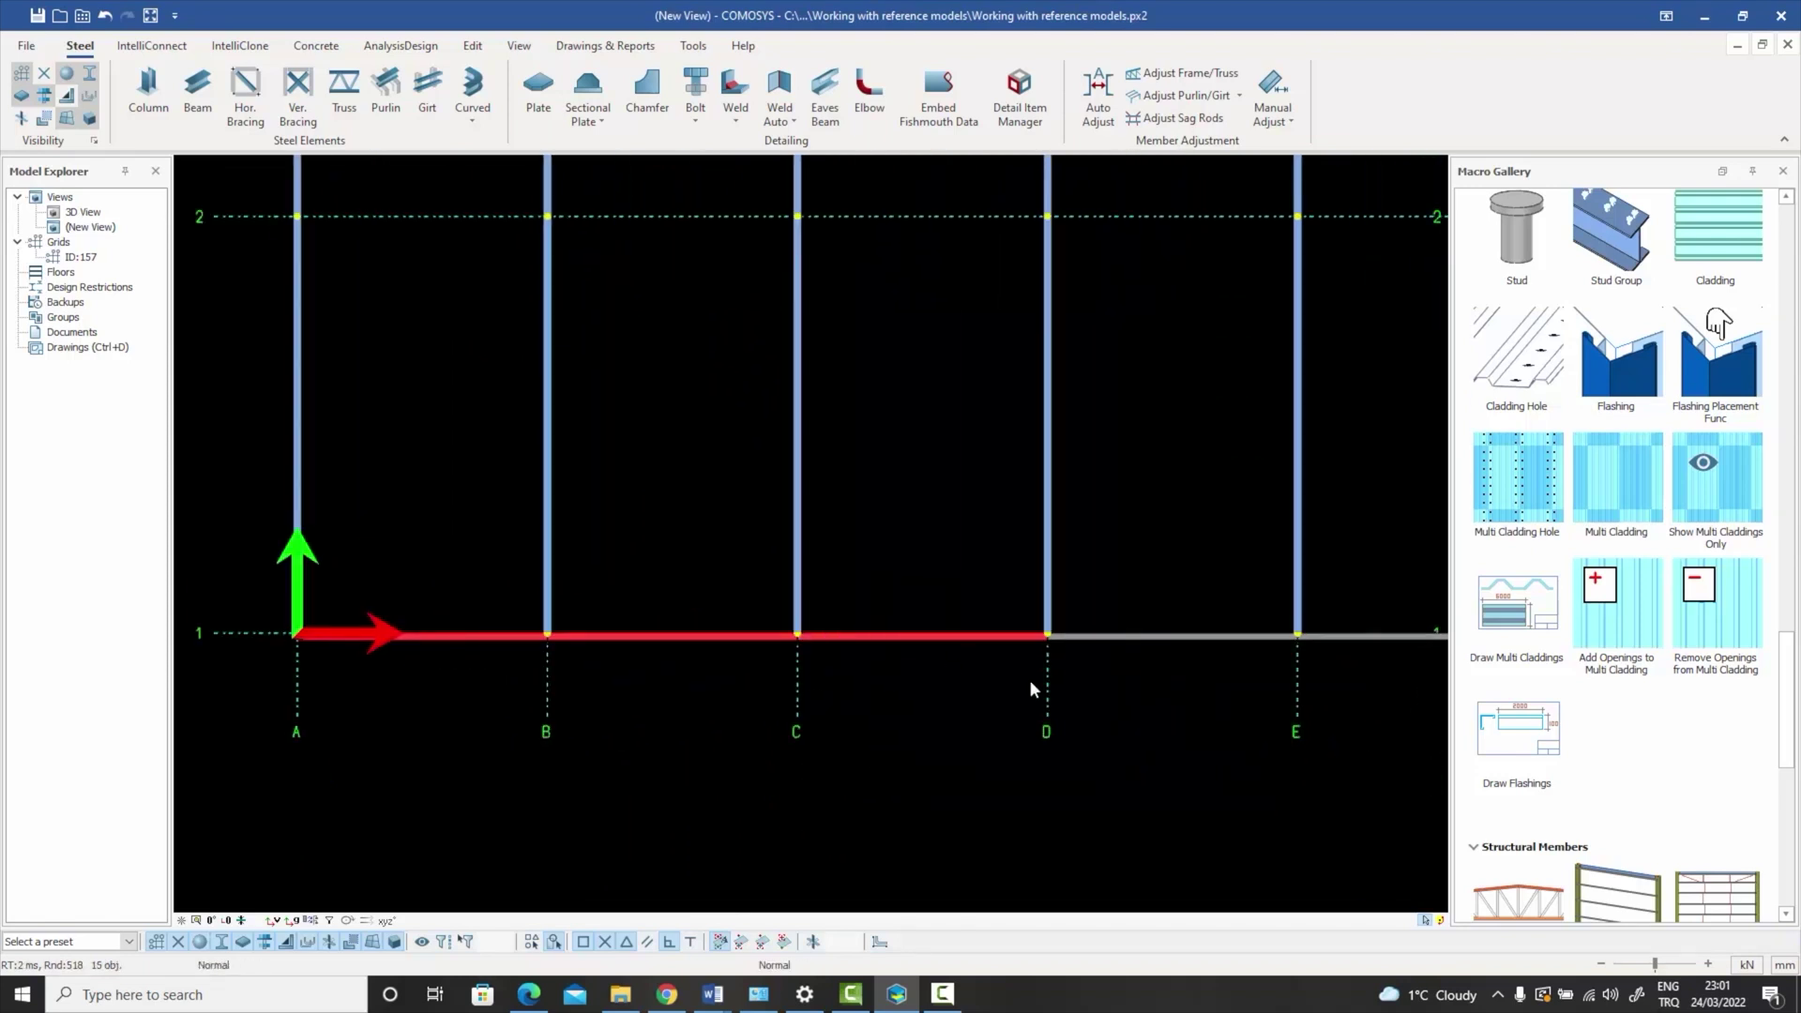
left_click_drag(1182, 679, 1161, 625)
scroll(1197, 736, "down", 2)
middle_click_drag(1262, 730, 1071, 717)
left_click_drag(1162, 690, 1113, 648)
scroll(757, 685, "up", 5)
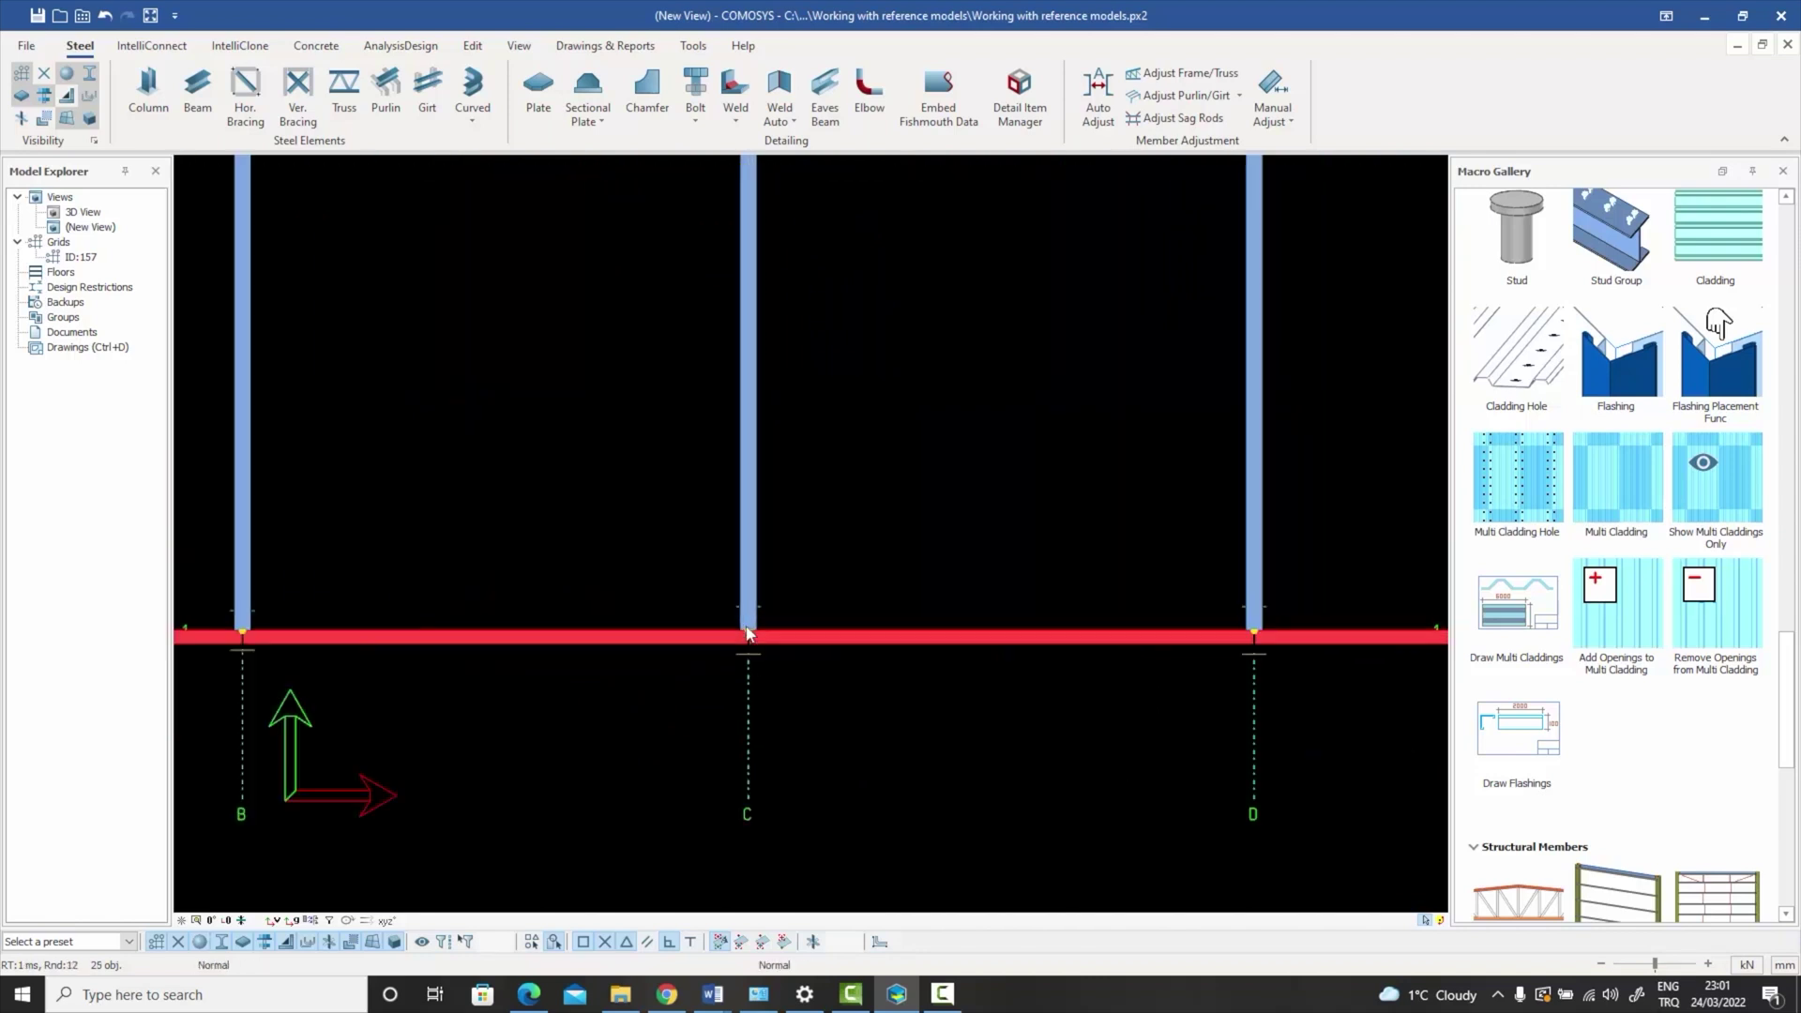
- Move the selected girts linearly by -295 in Y, from the centre of column C to its outer flange face
middle_click_drag(825, 648, 878, 545)
scroll(874, 548, "up", 3)
right_click(934, 466)
mouse_move(1032, 720)
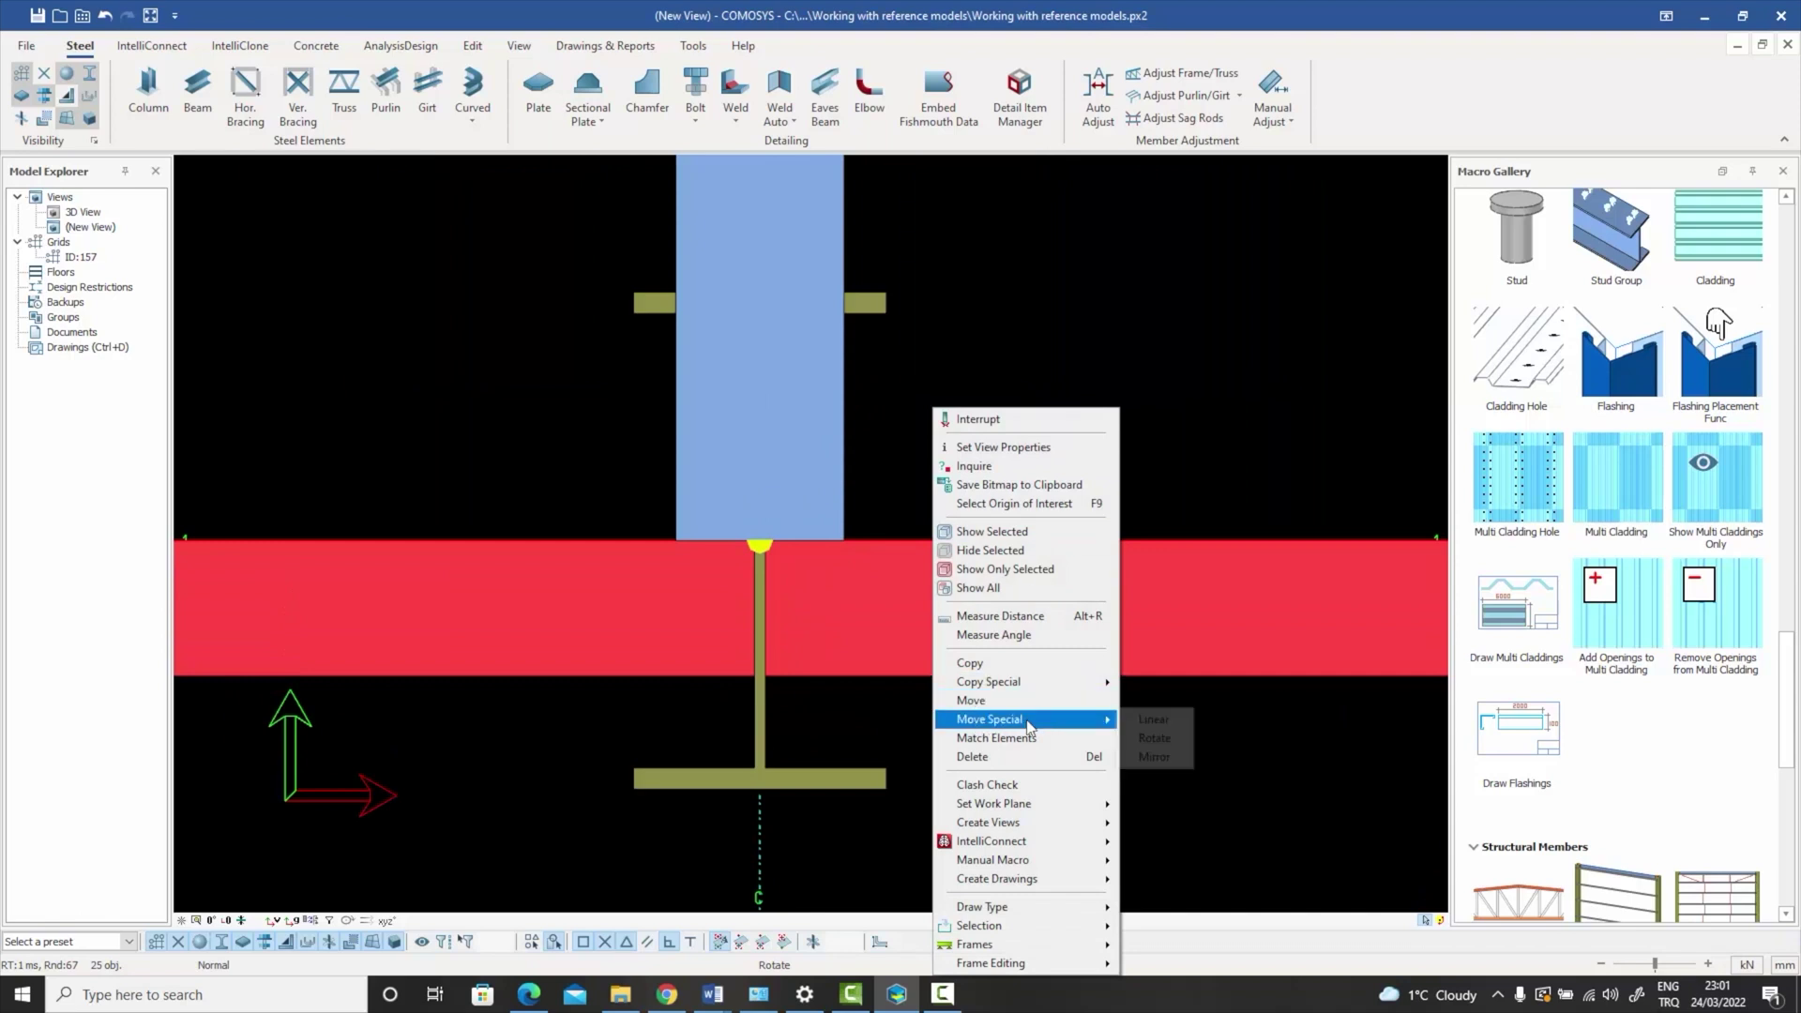
left_click(1155, 720)
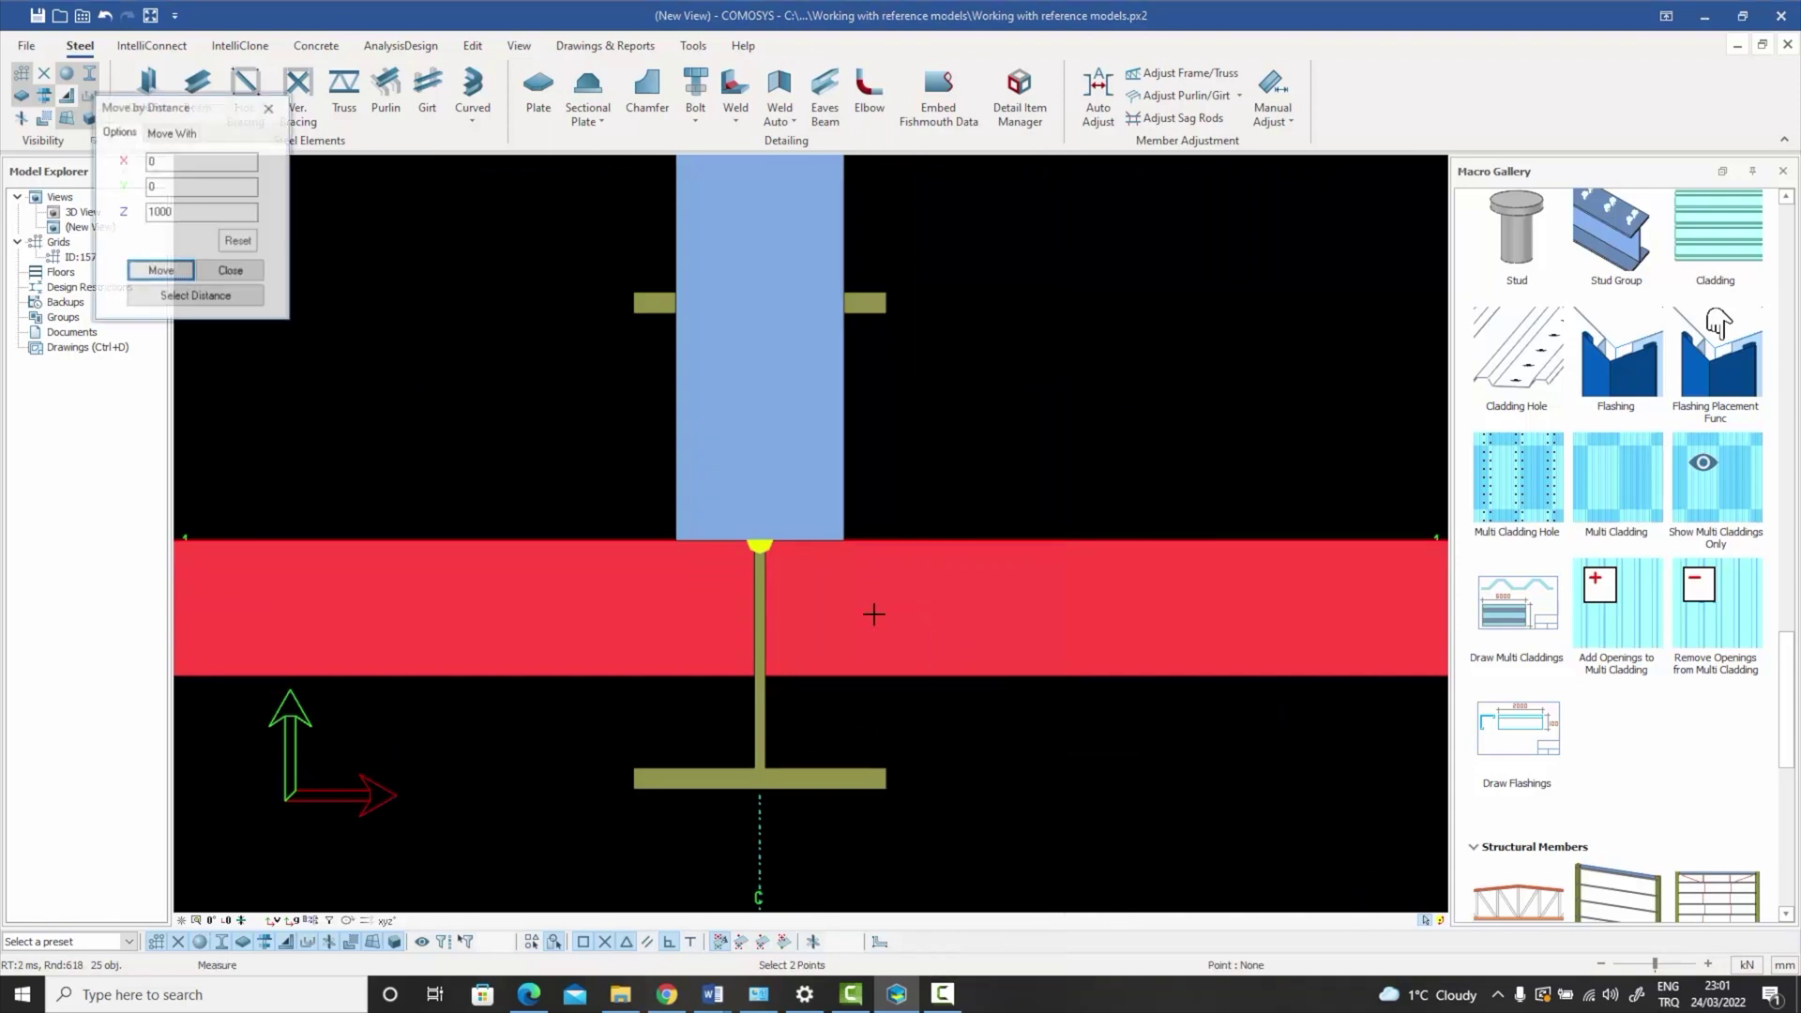
left_click(759, 544)
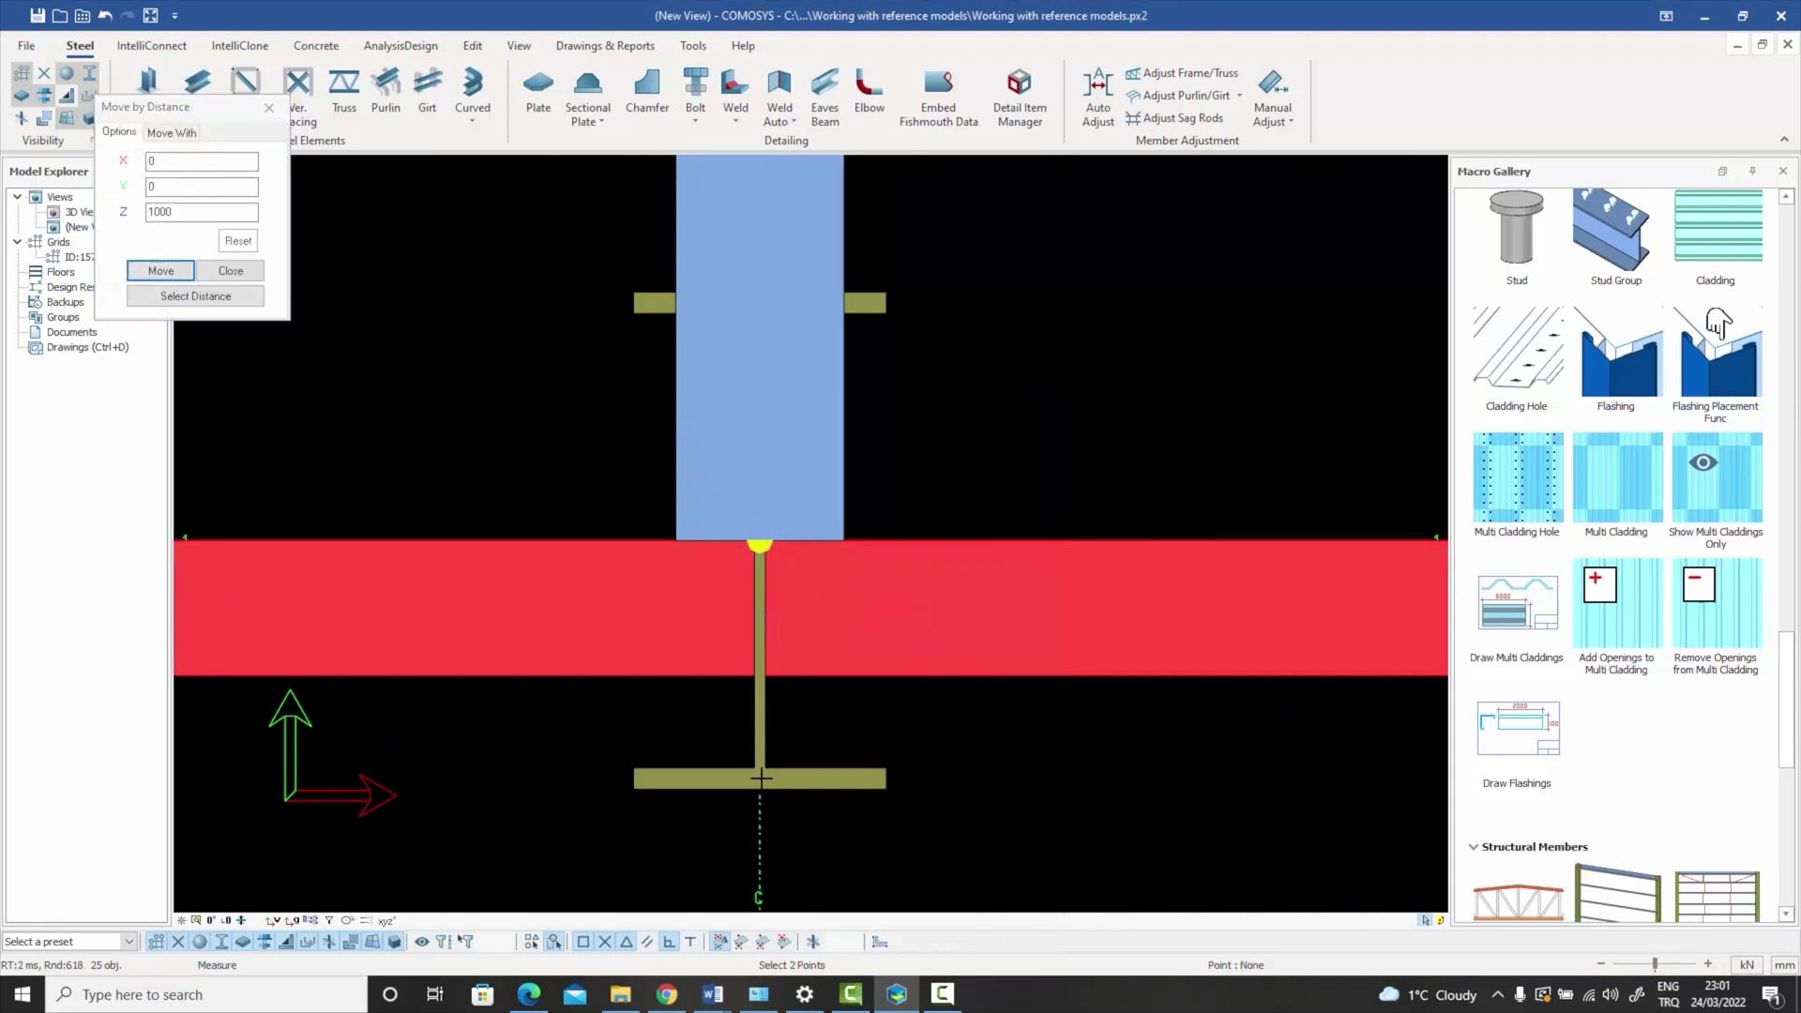
left_click(760, 788)
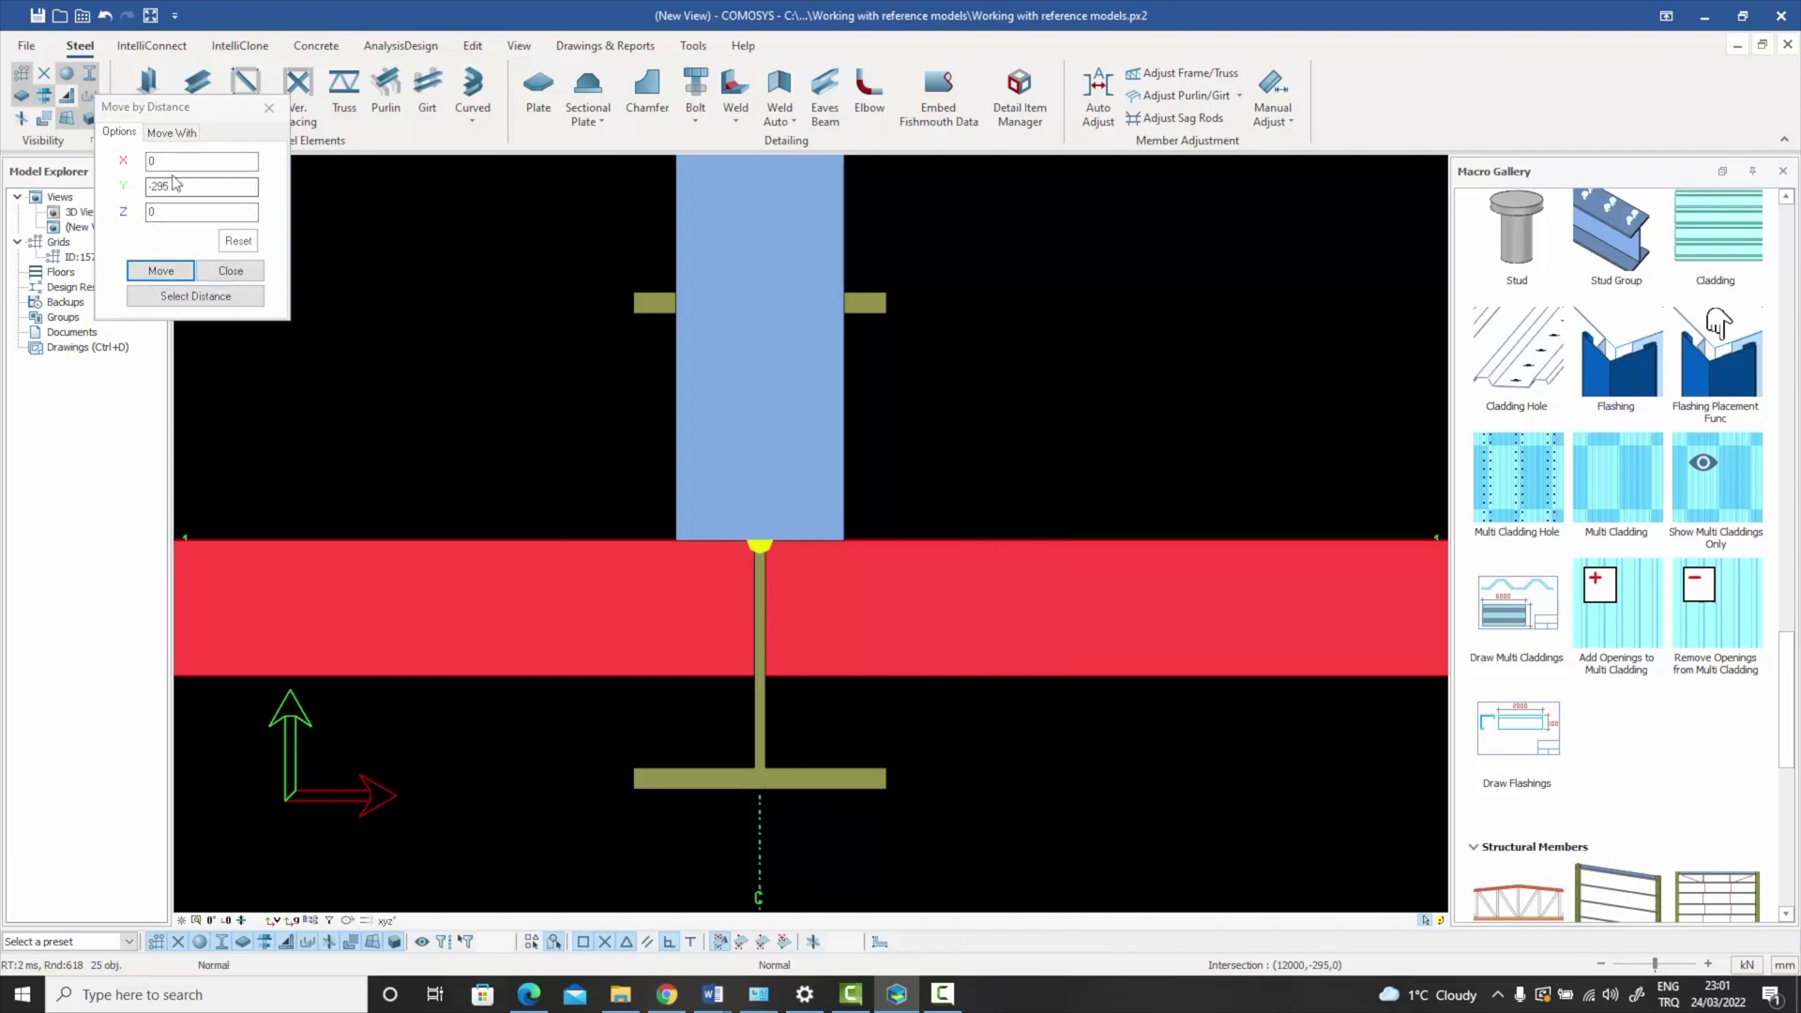
left_click(161, 270)
left_click(231, 271)
- Examine how the moved girts sit against the outer flange of the column at grid line C
scroll(526, 444, "down", 4)
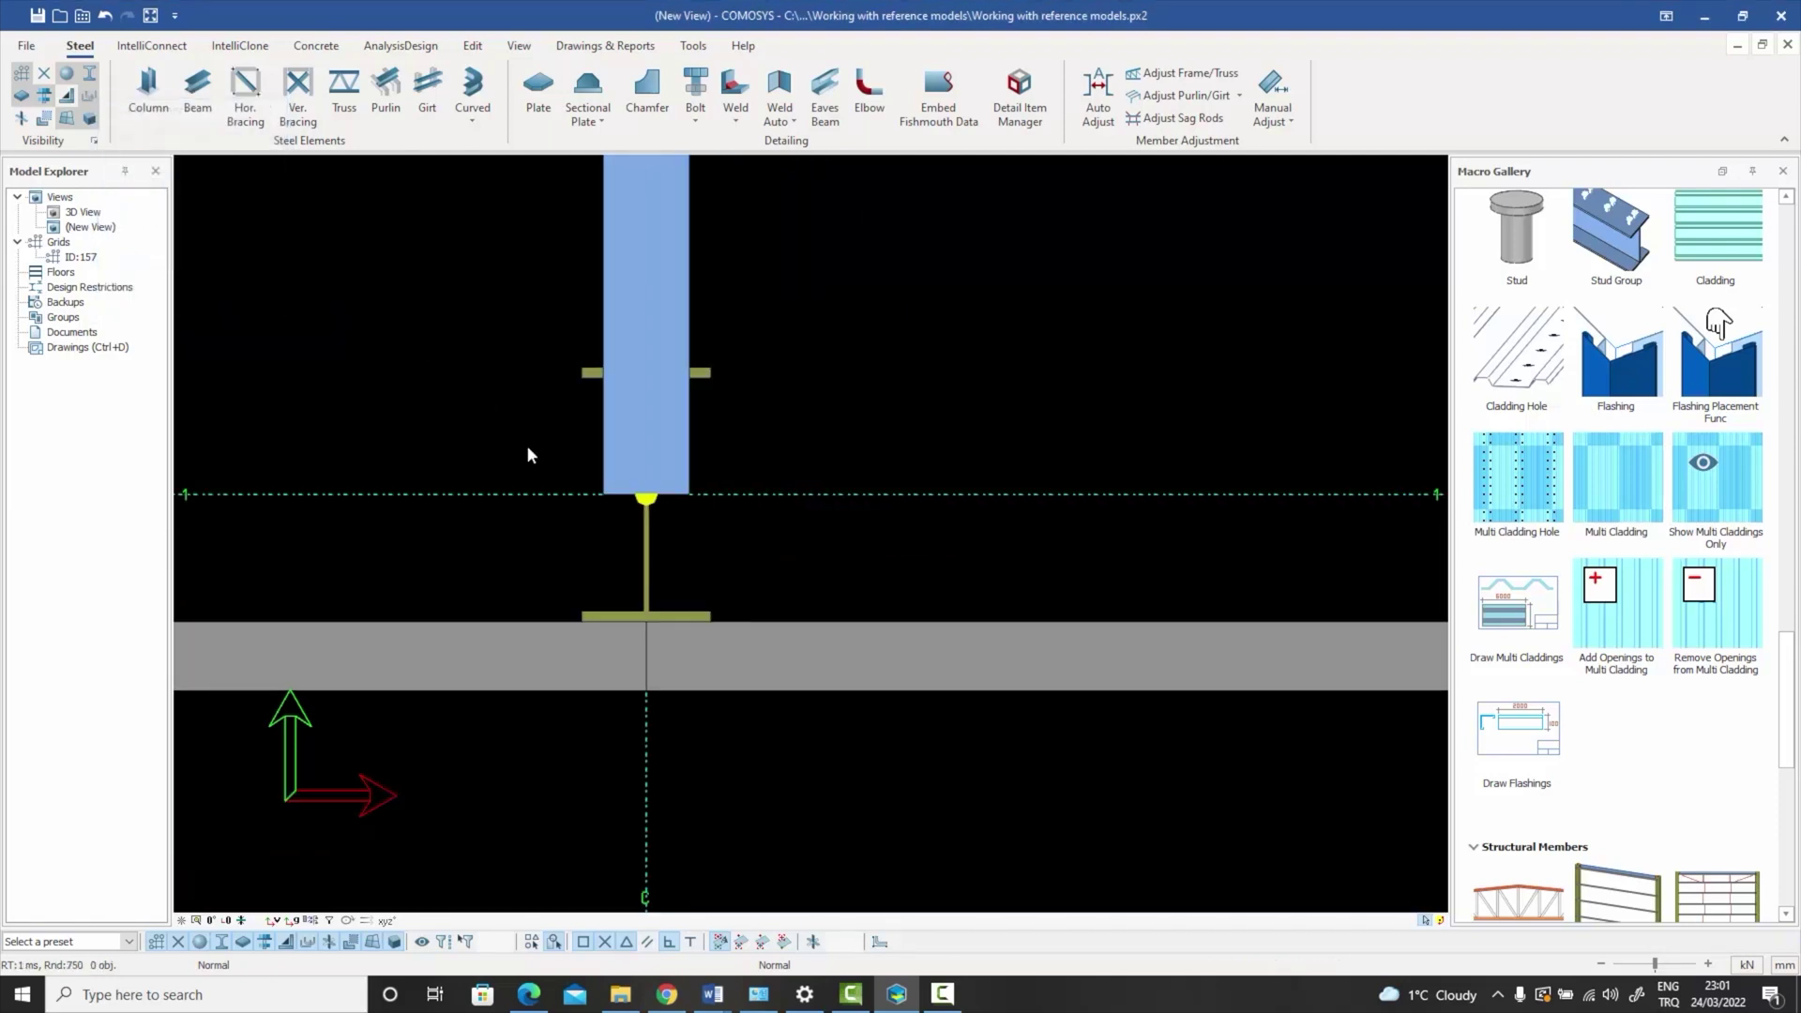
scroll(623, 582, "up", 2)
scroll(619, 578, "down", 3)
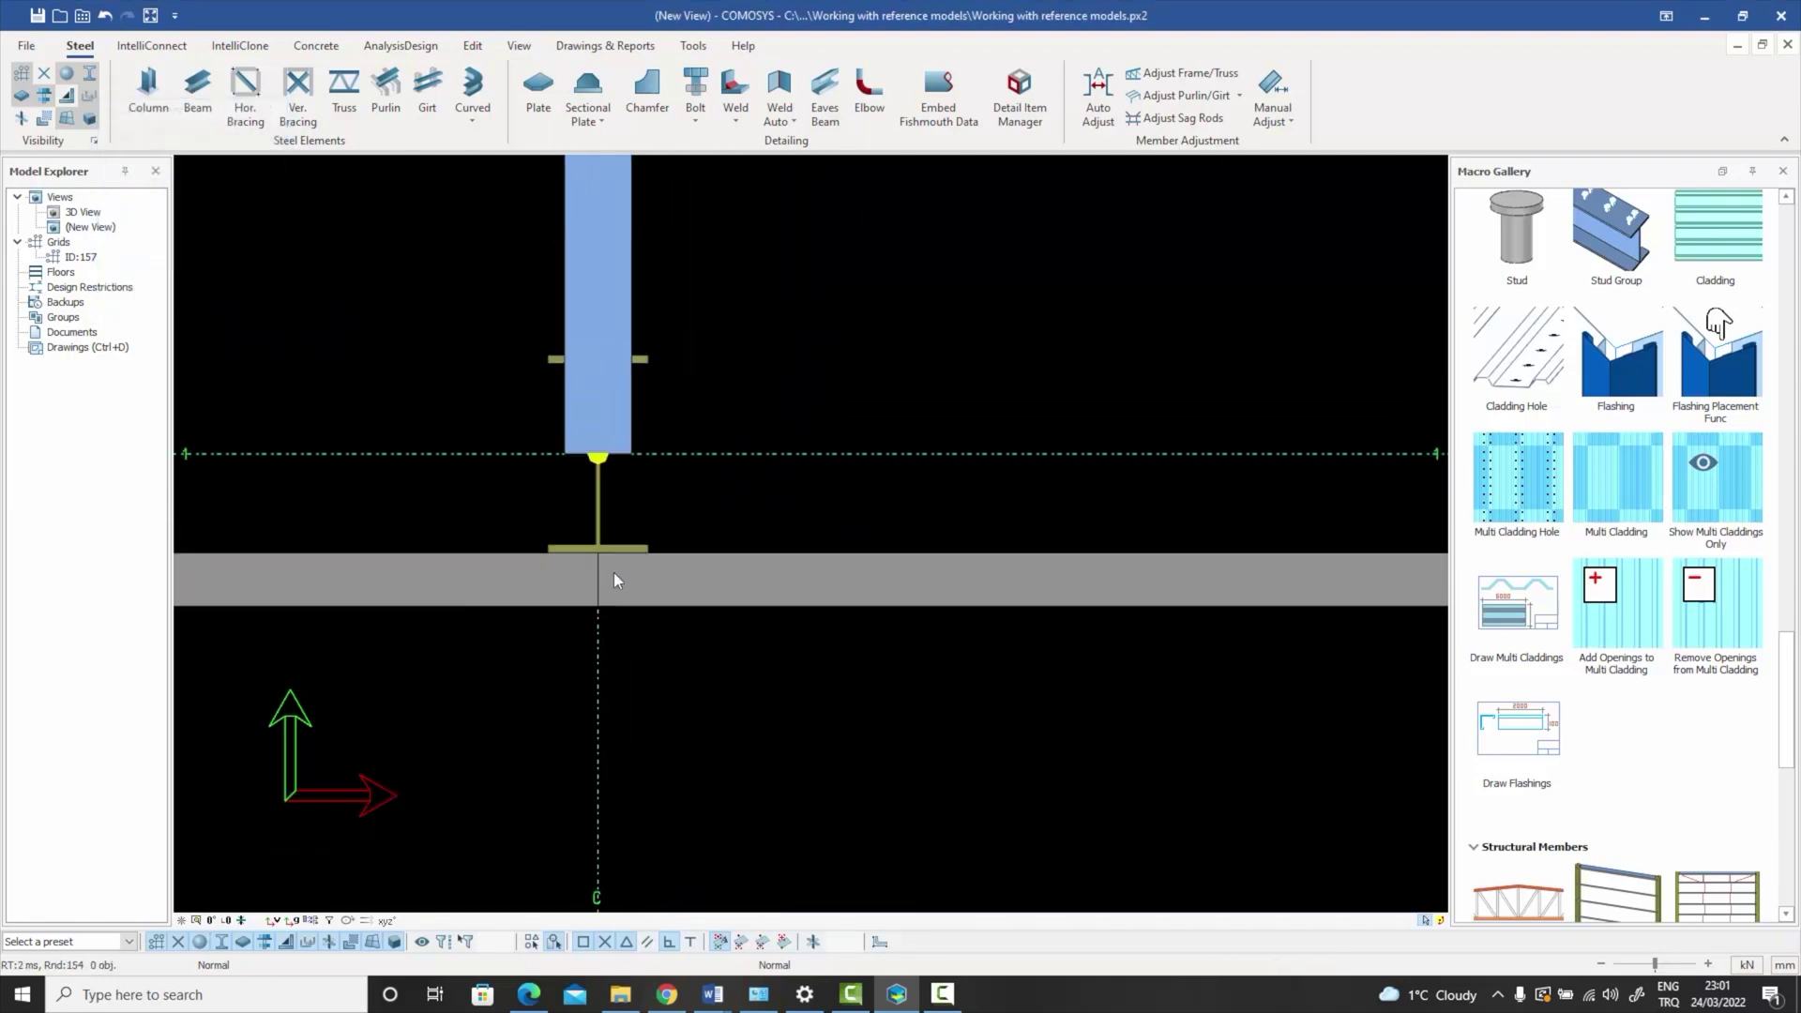
scroll(593, 560, "up", 3)
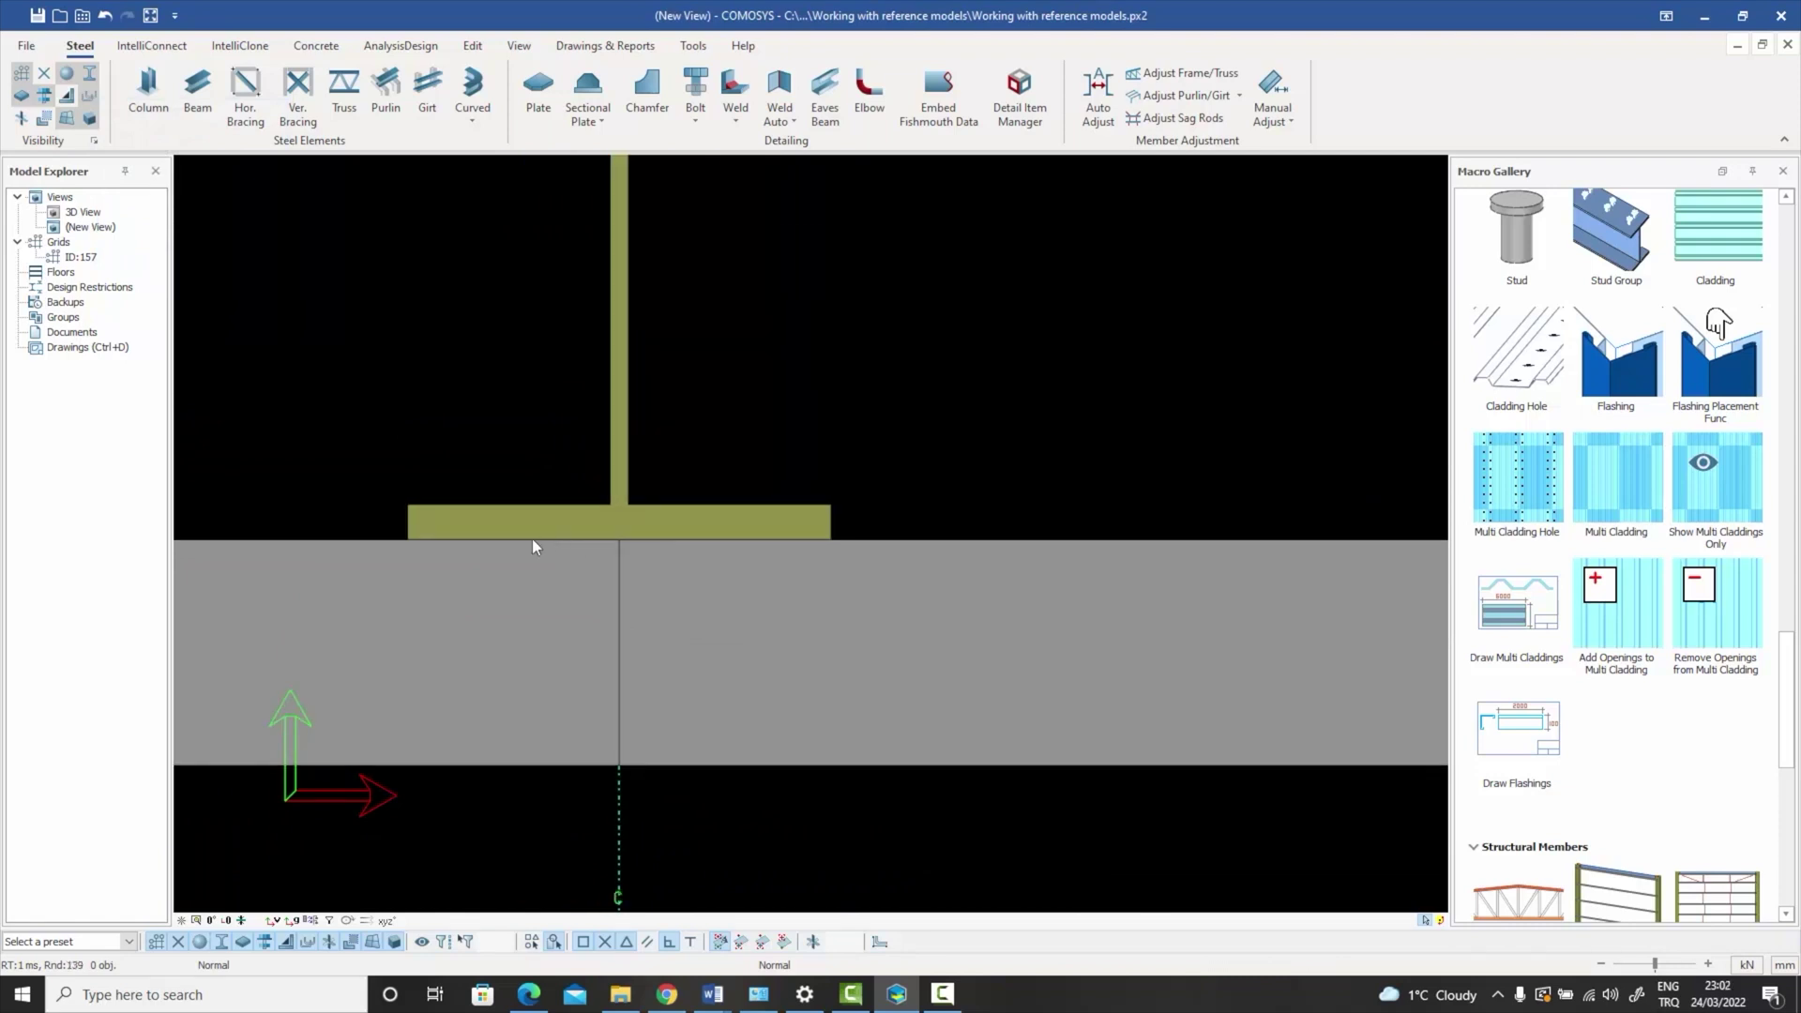
scroll(531, 539, "down", 4)
scroll(528, 535, "up", 2)
scroll(524, 535, "up", 1)
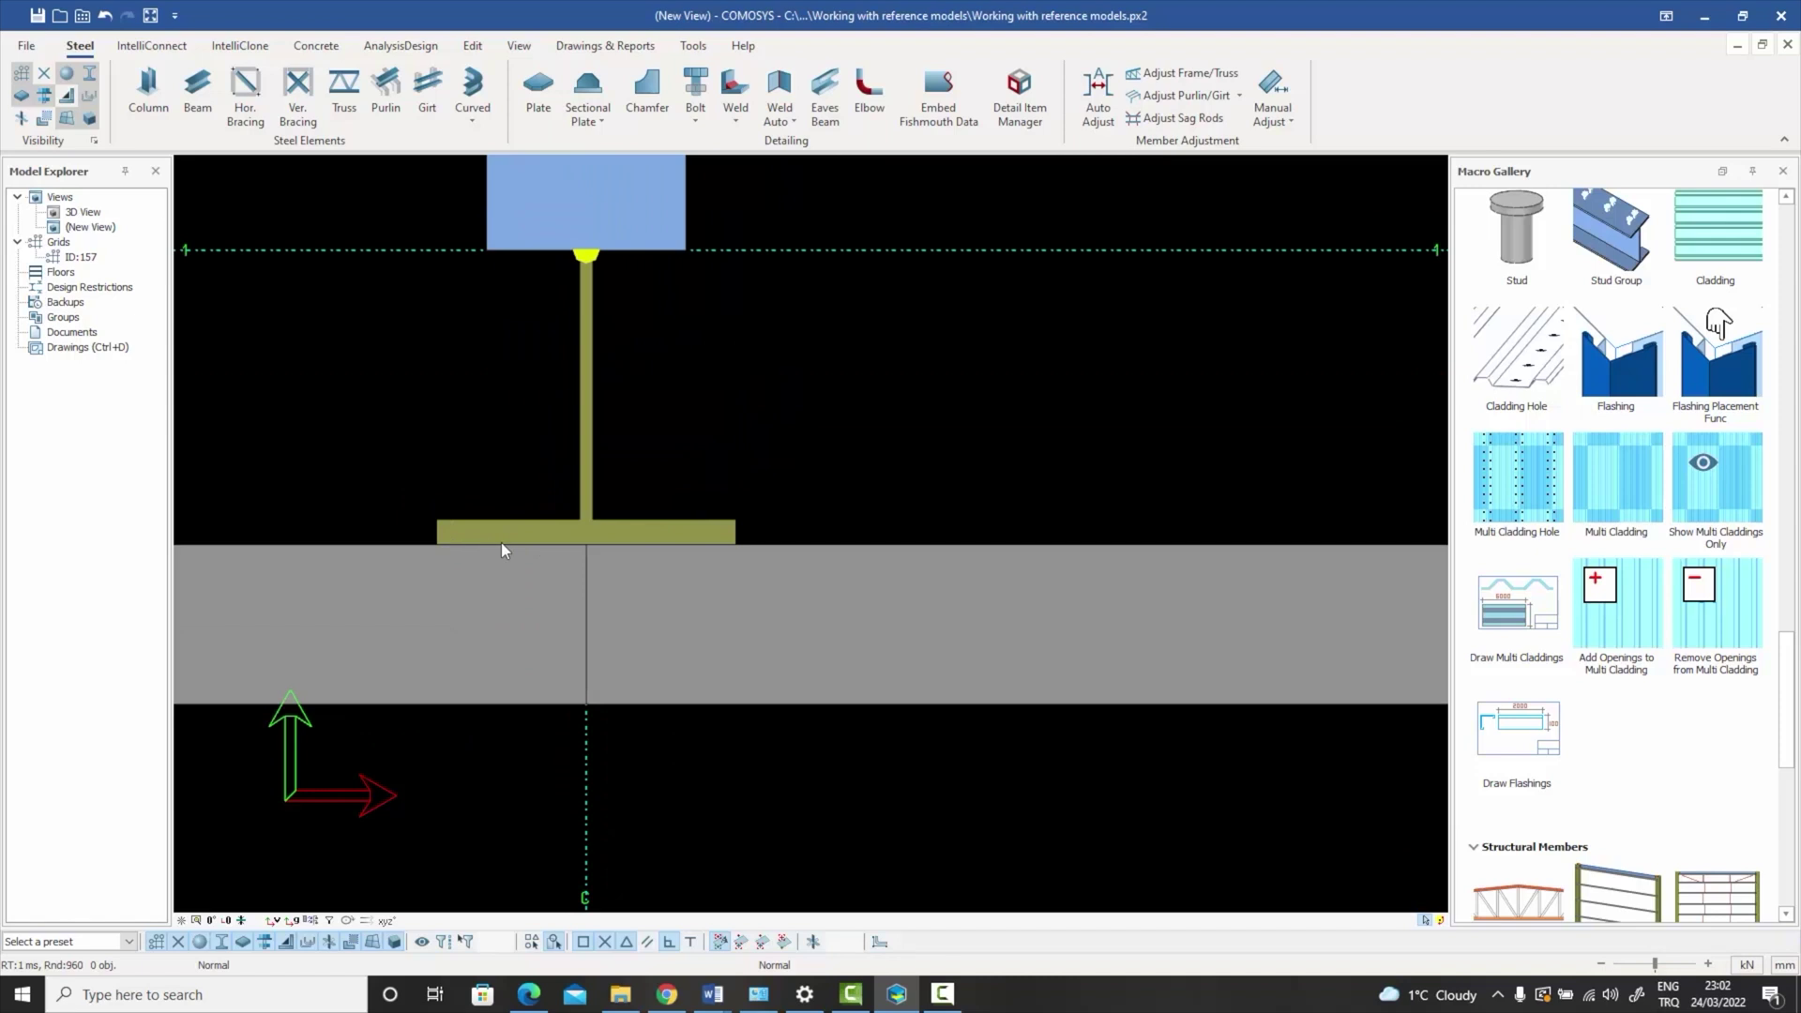
- Compare the spacing between the girts and the outer flanges of the columns at grid lines B and A
scroll(656, 561, "down", 5)
middle_click_drag(469, 546, 1413, 564)
middle_click_drag(555, 542, 927, 548)
scroll(726, 580, "up", 5)
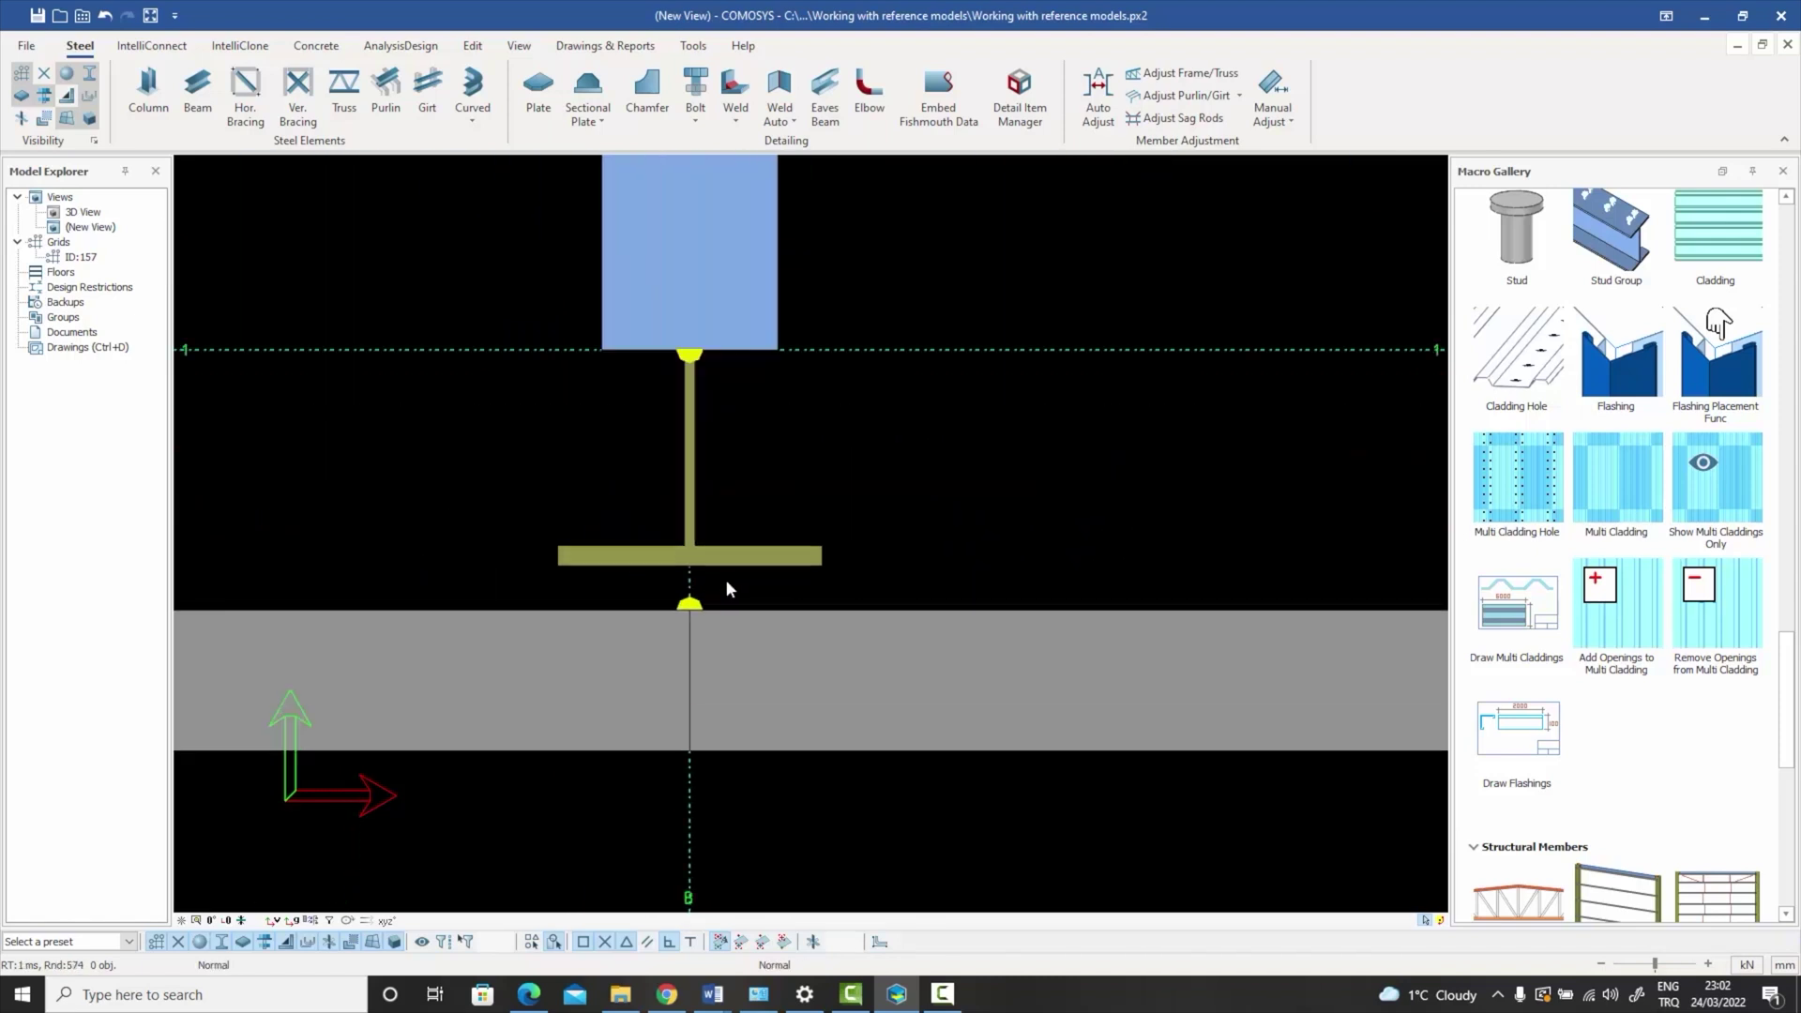
scroll(756, 589, "down", 5)
middle_click_drag(672, 595, 1431, 601)
middle_click_drag(187, 591, 433, 590)
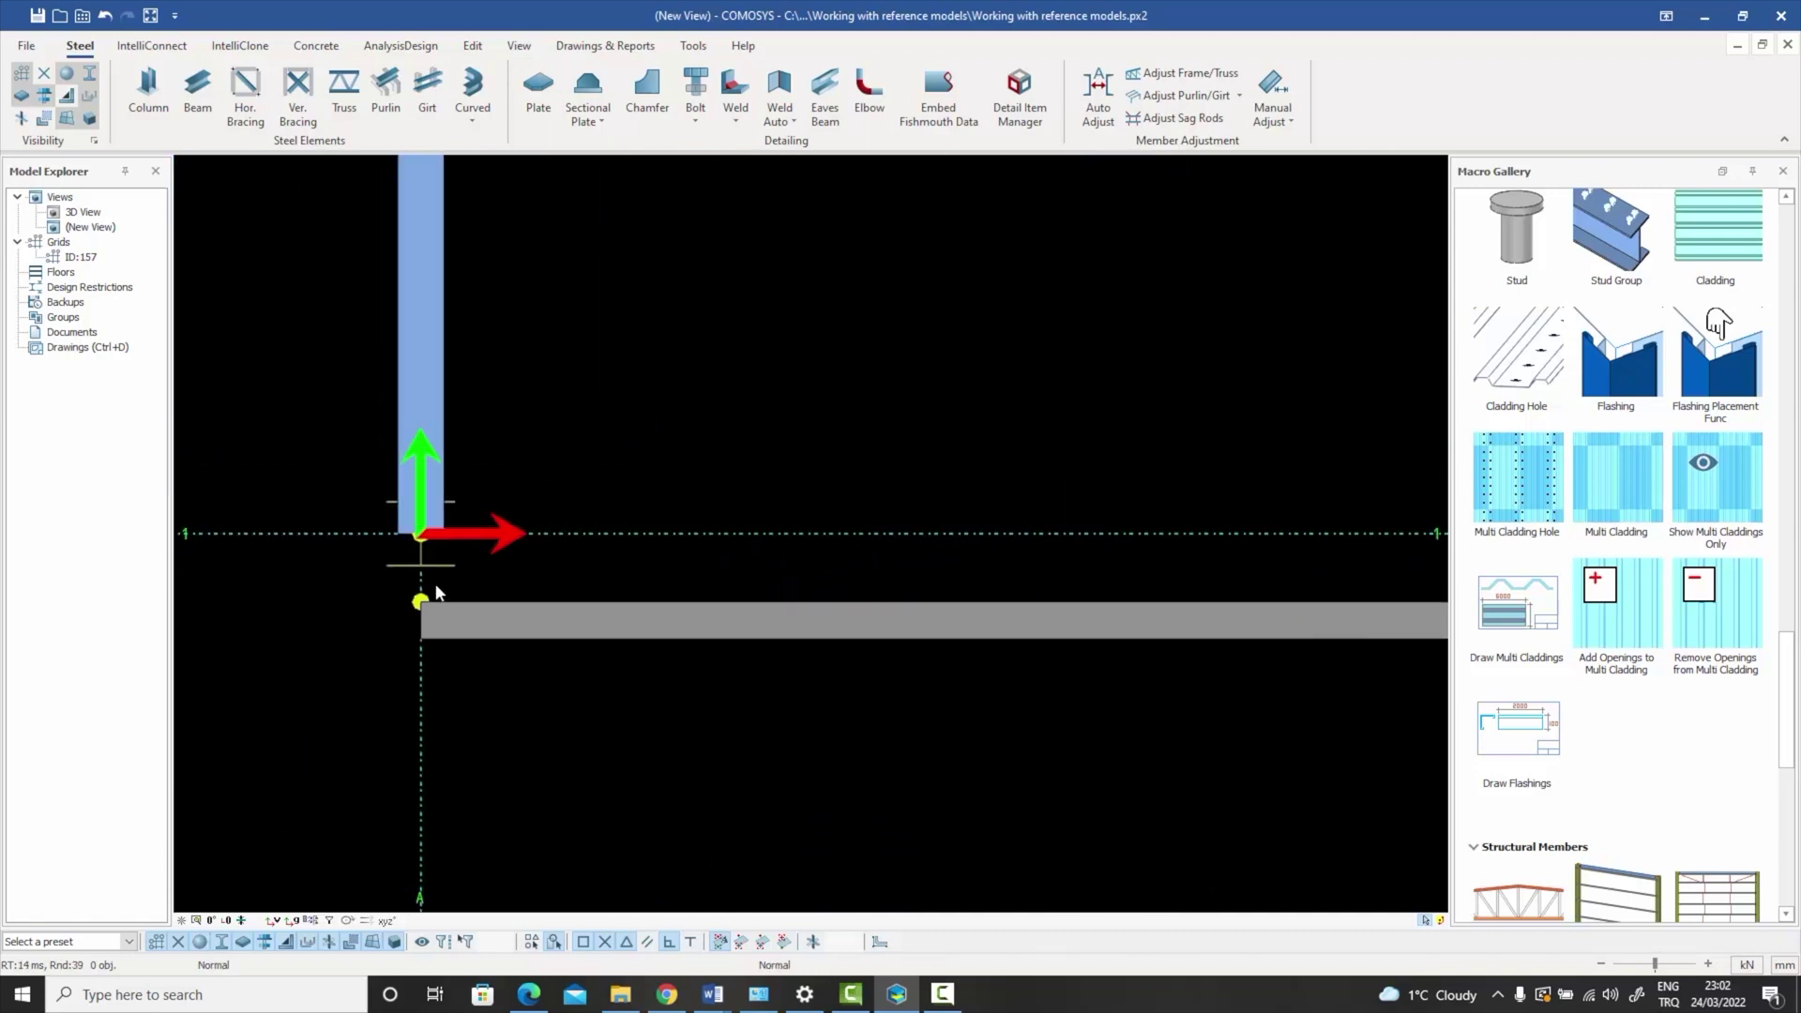
scroll(429, 583, "up", 5)
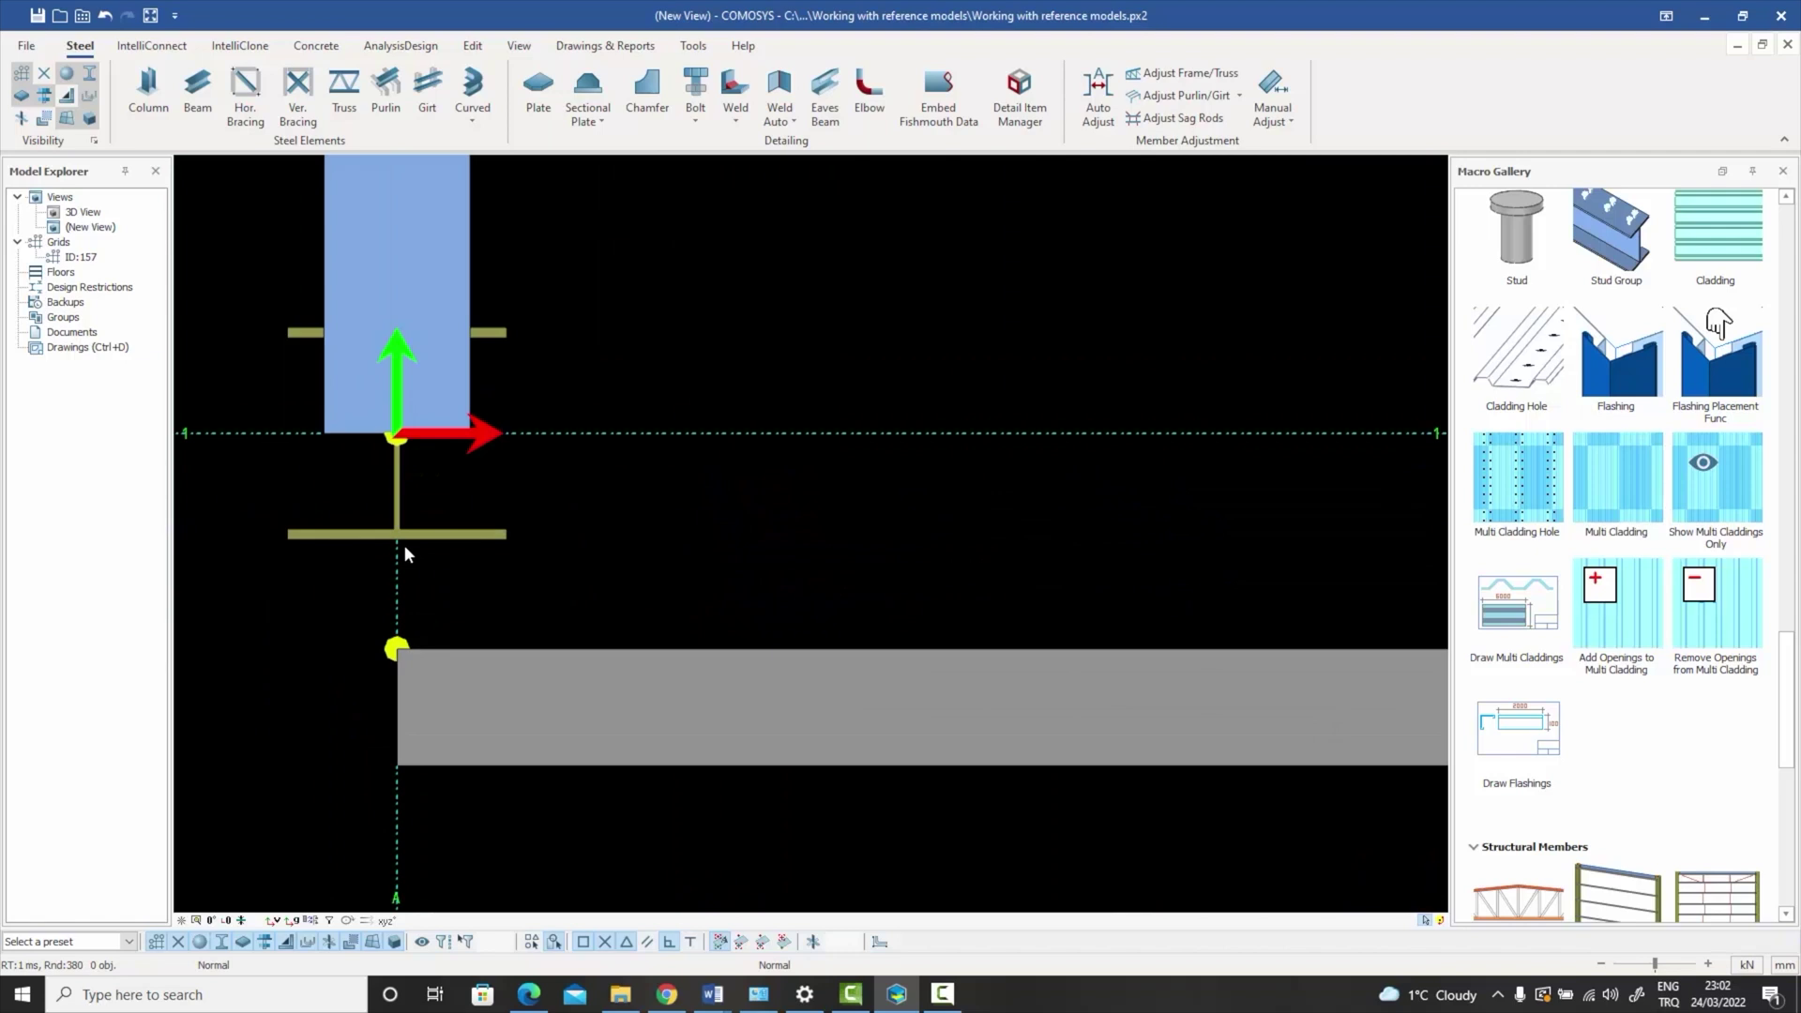
- Set up a Girt Connection macro with the Bracket Type Without Cut support type for the girts at the grid line B column
scroll(406, 548, "down", 10)
middle_click_drag(555, 616, 597, 656, "shift")
scroll(762, 474, "up", 6)
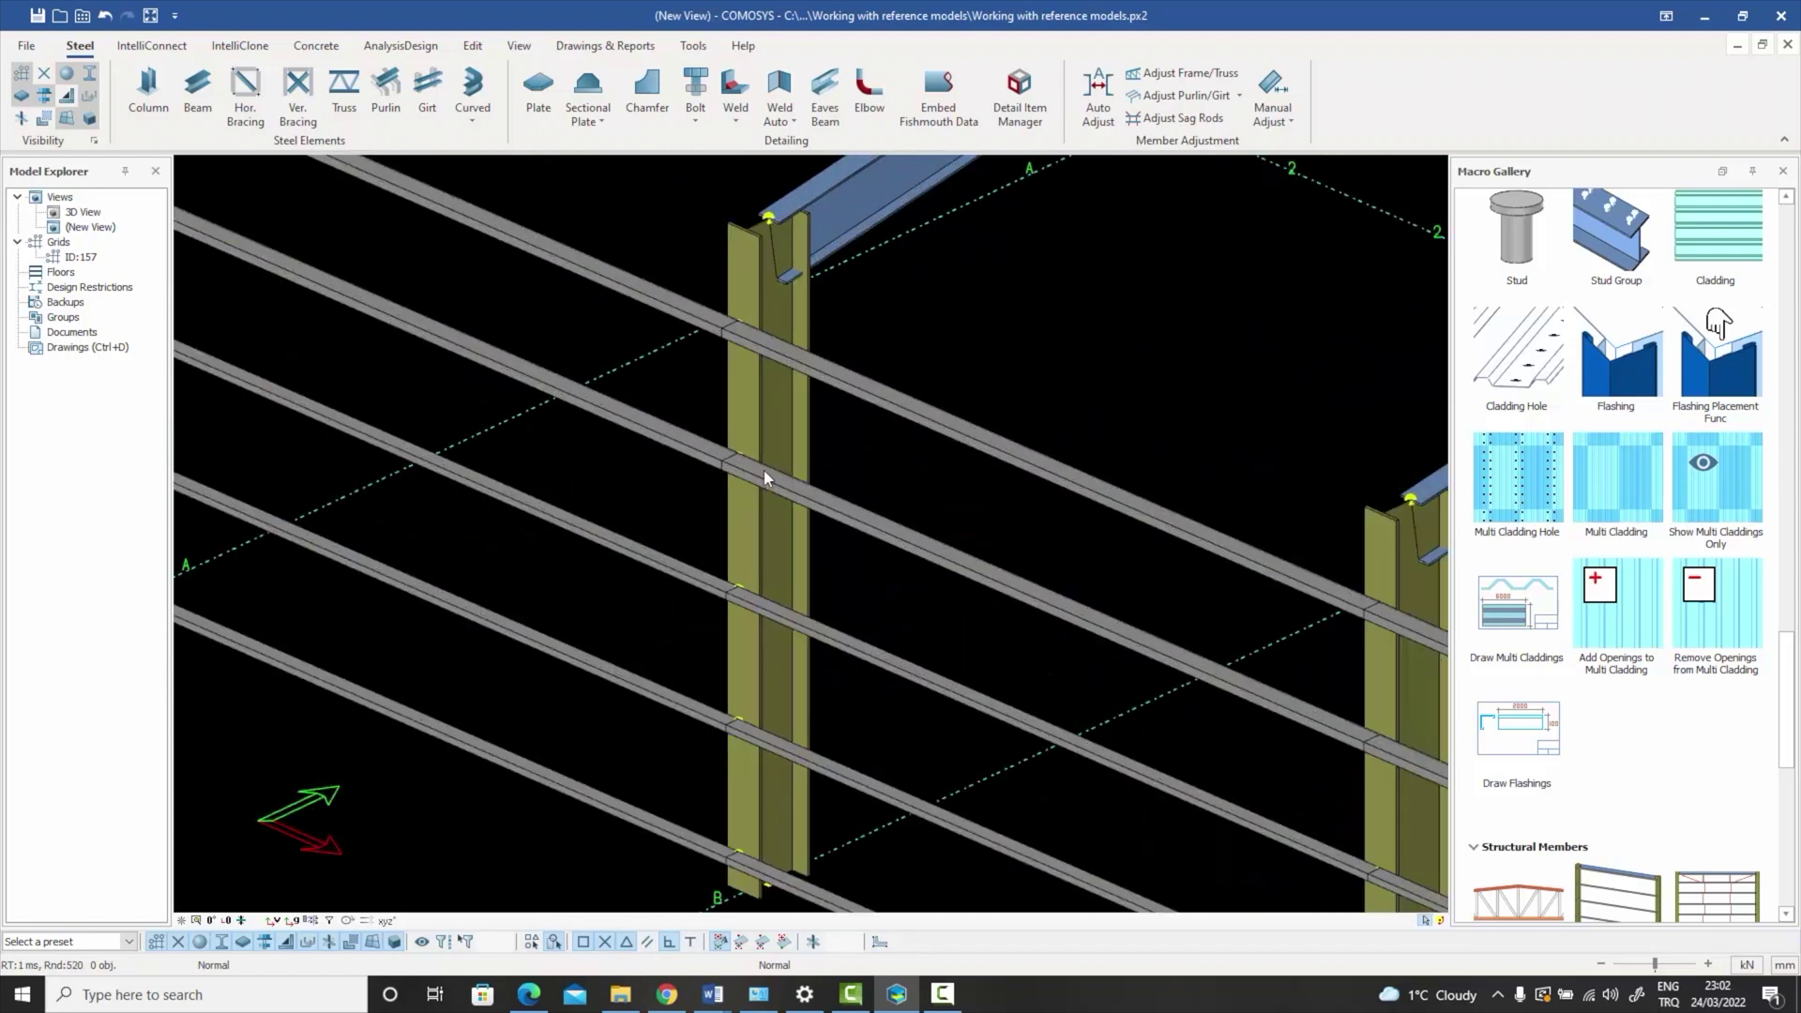
middle_click_drag(763, 470, 670, 535)
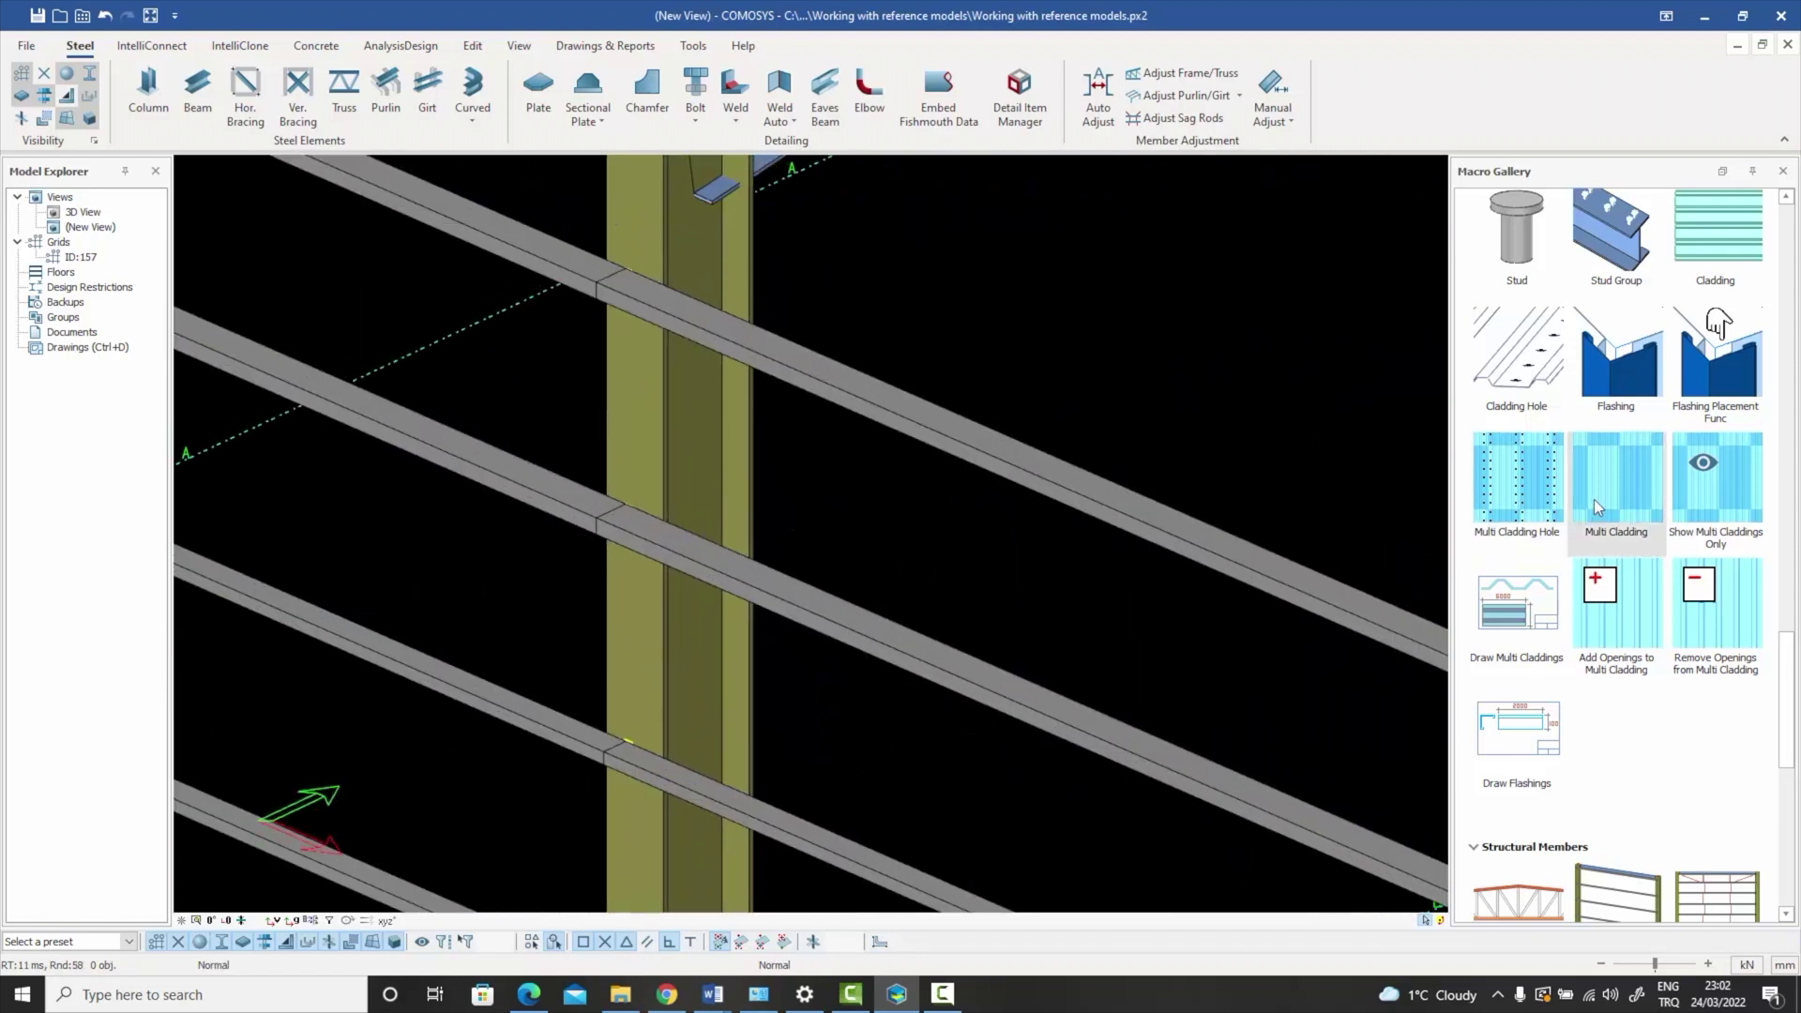
mouse_move(1597, 505)
scroll(1595, 507, "up", 3)
scroll(1558, 473, "down", 10)
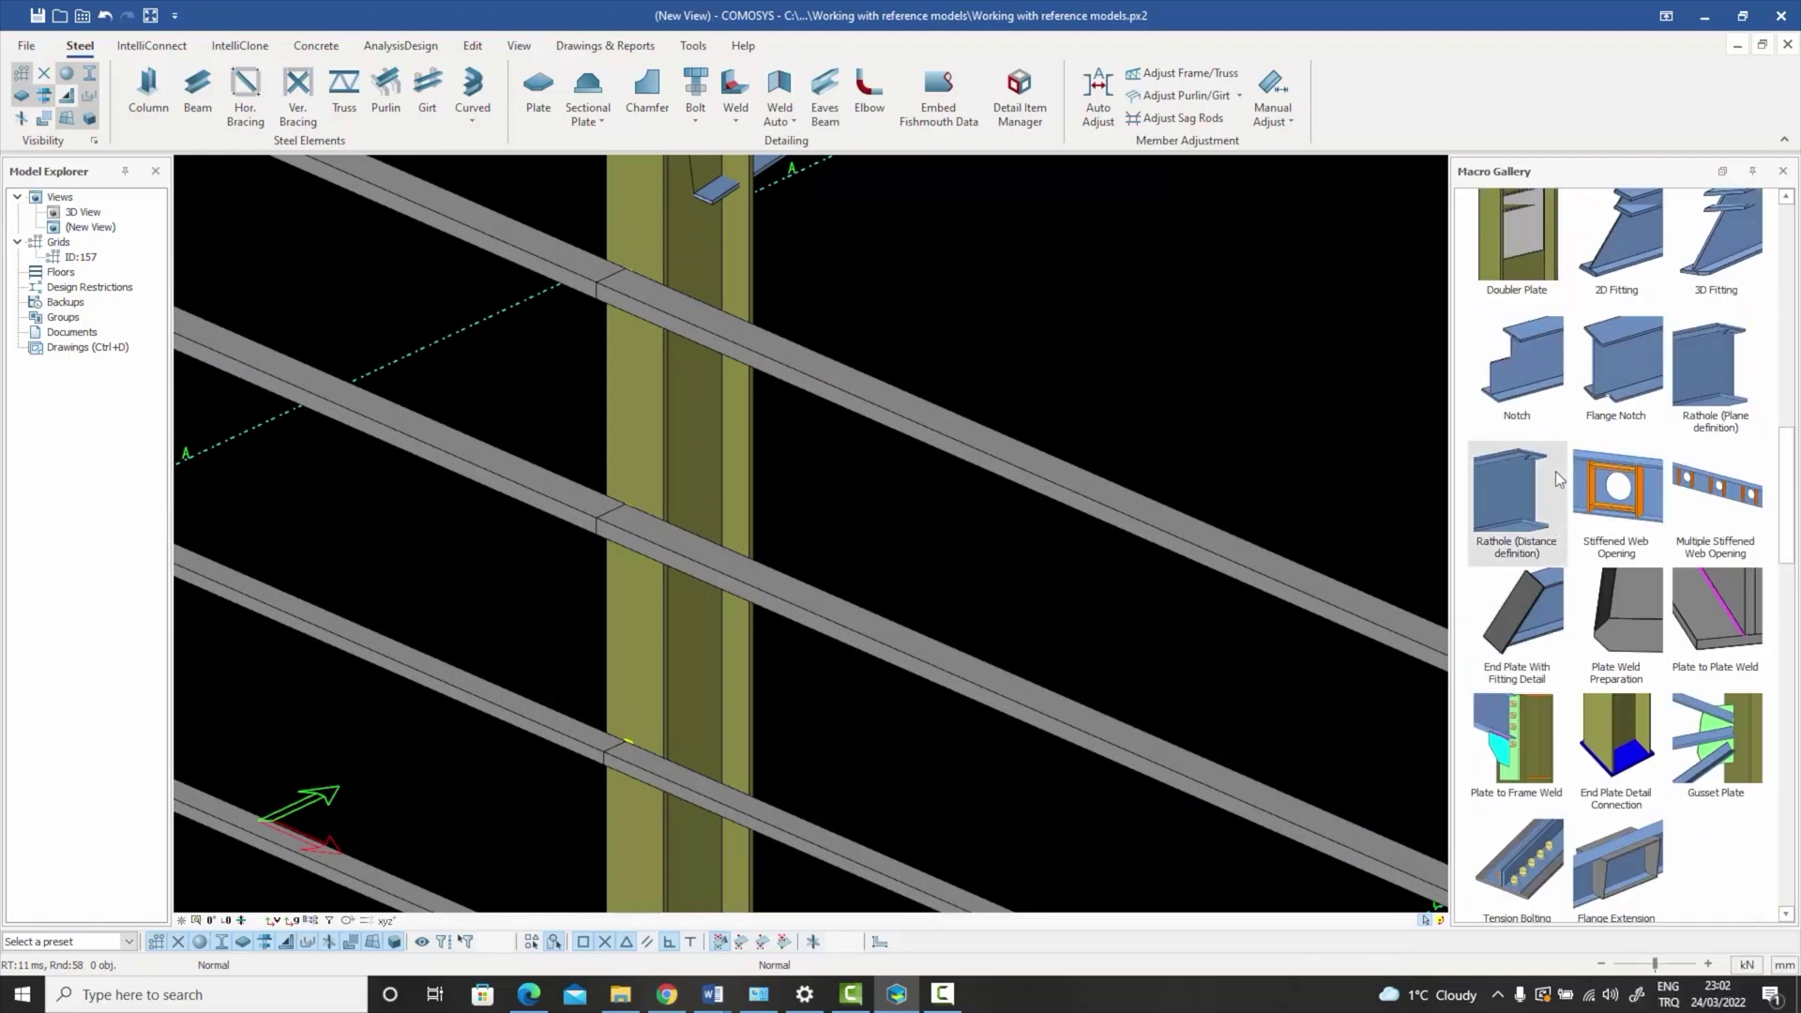
scroll(1556, 479, "up", 8)
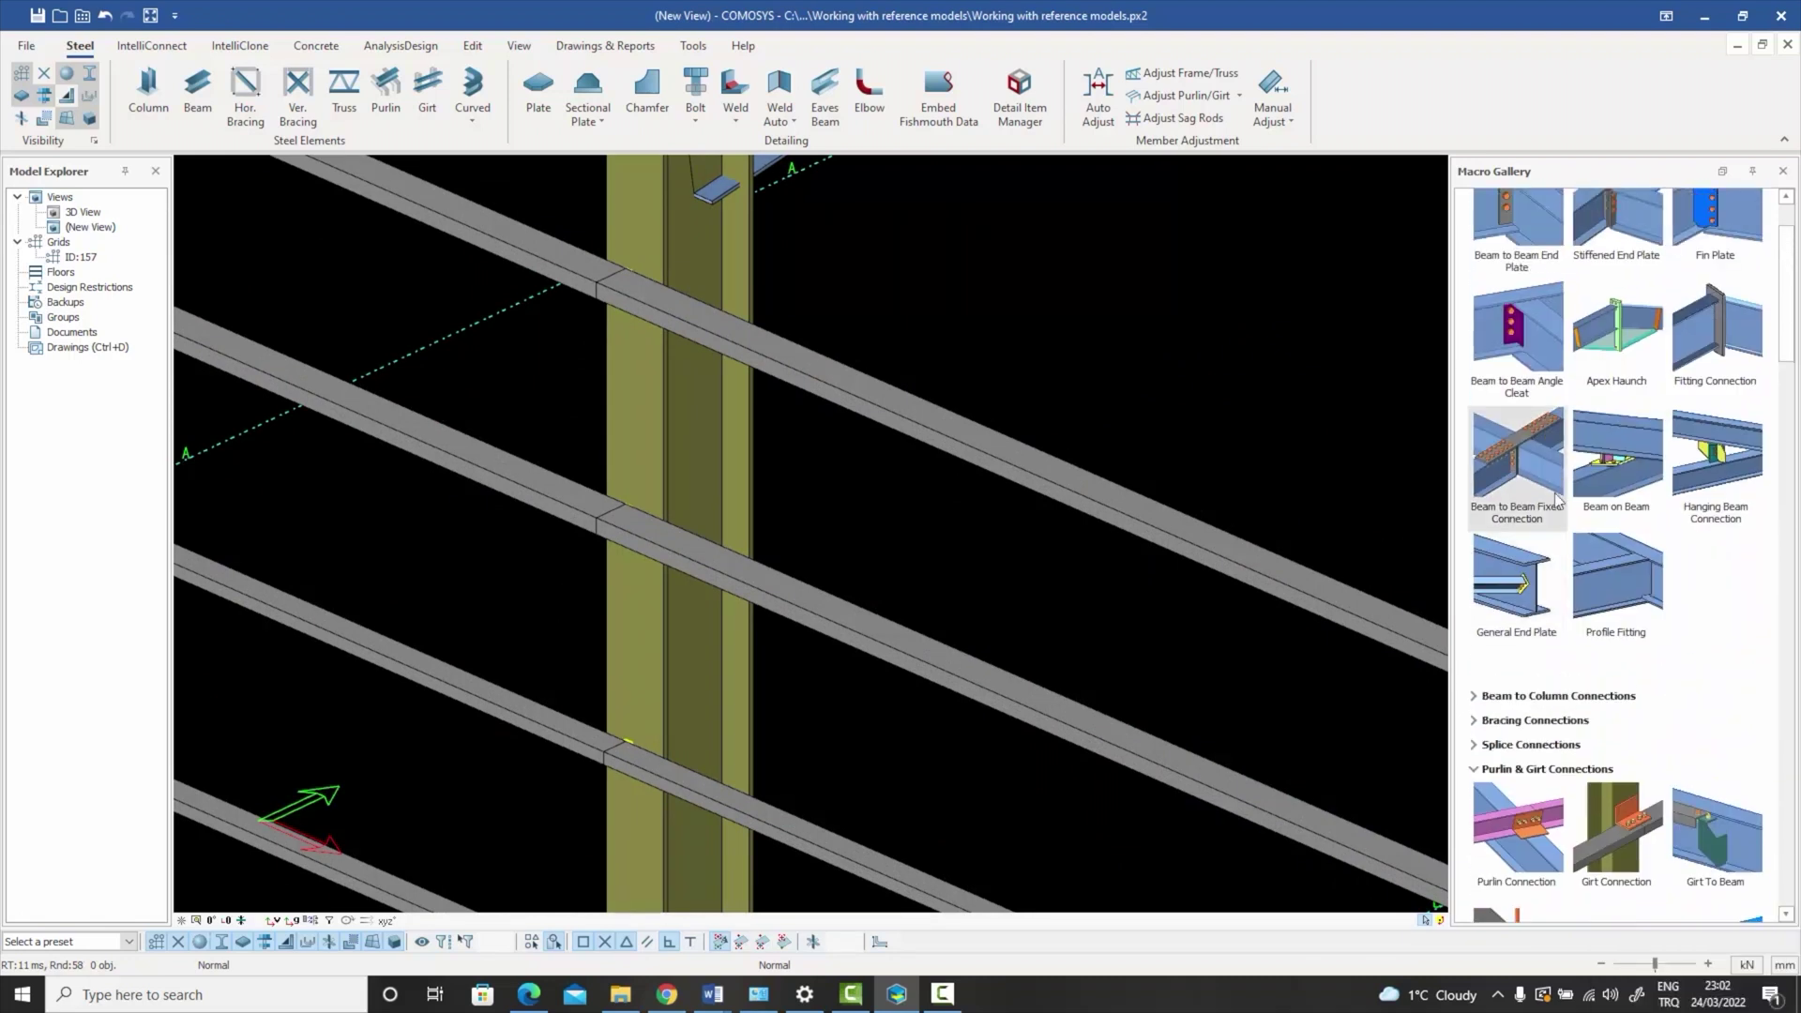
scroll(1595, 610, "down", 3)
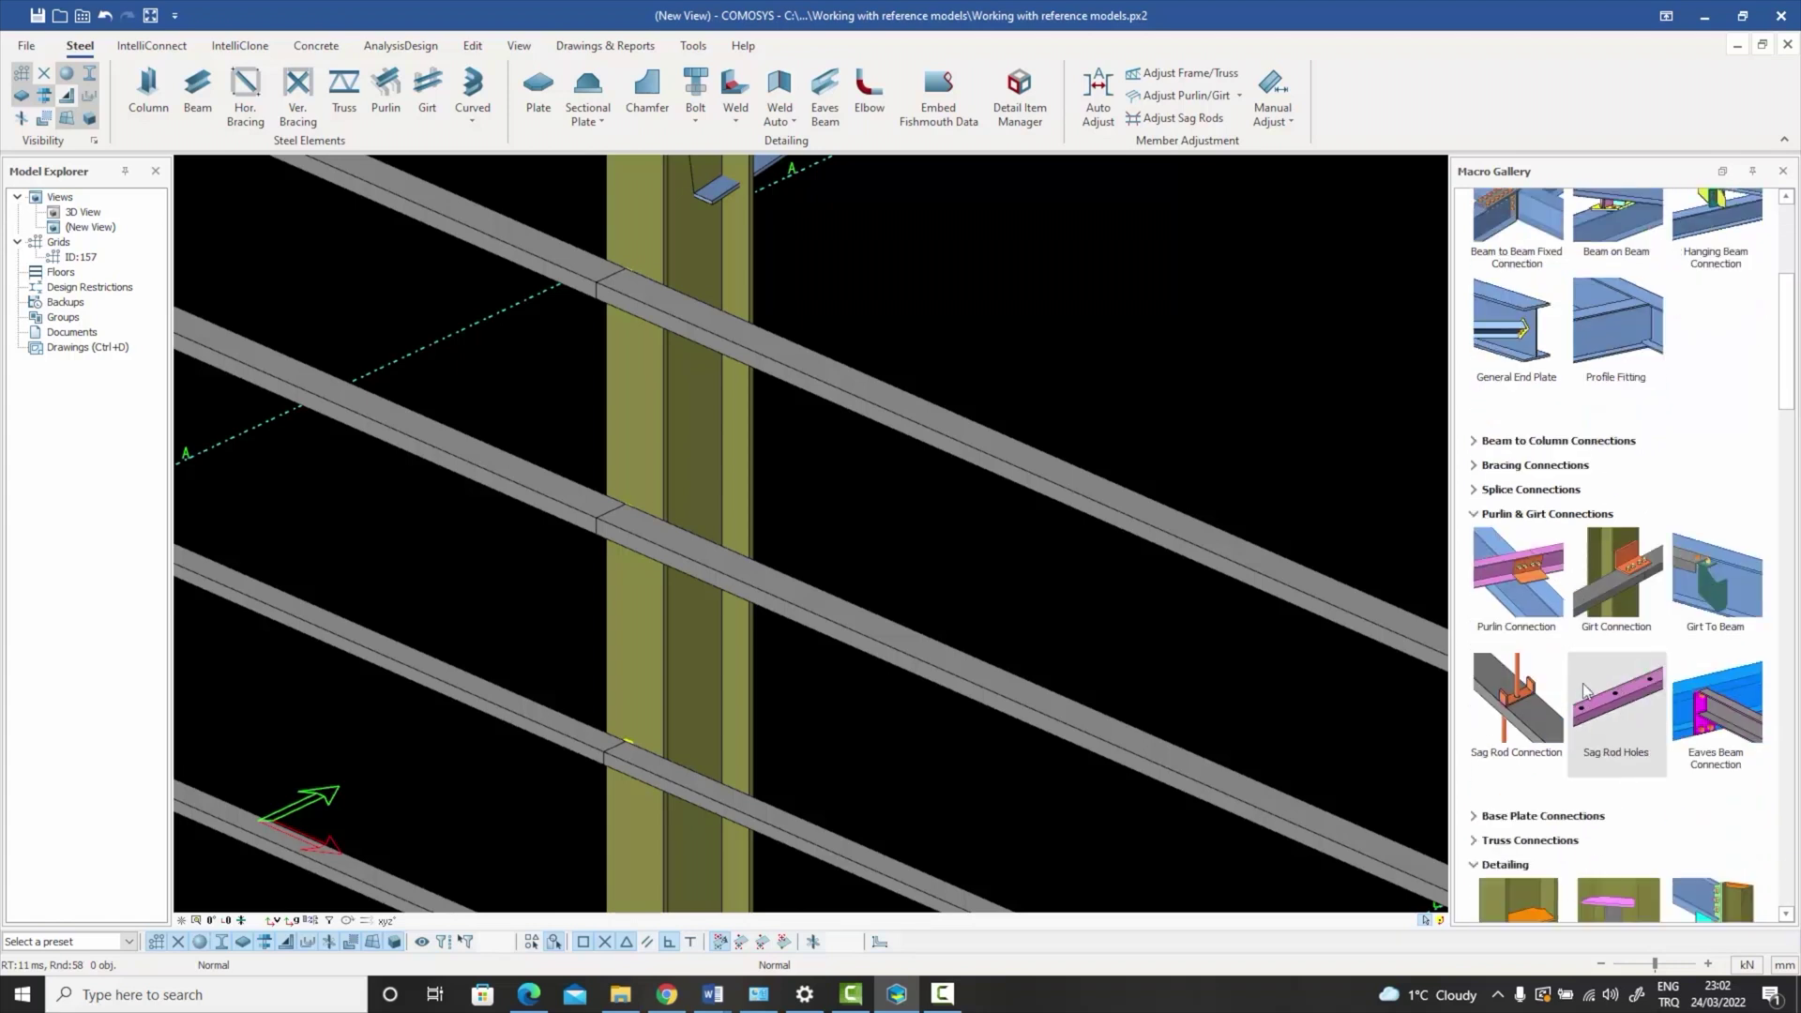
left_click(1627, 583)
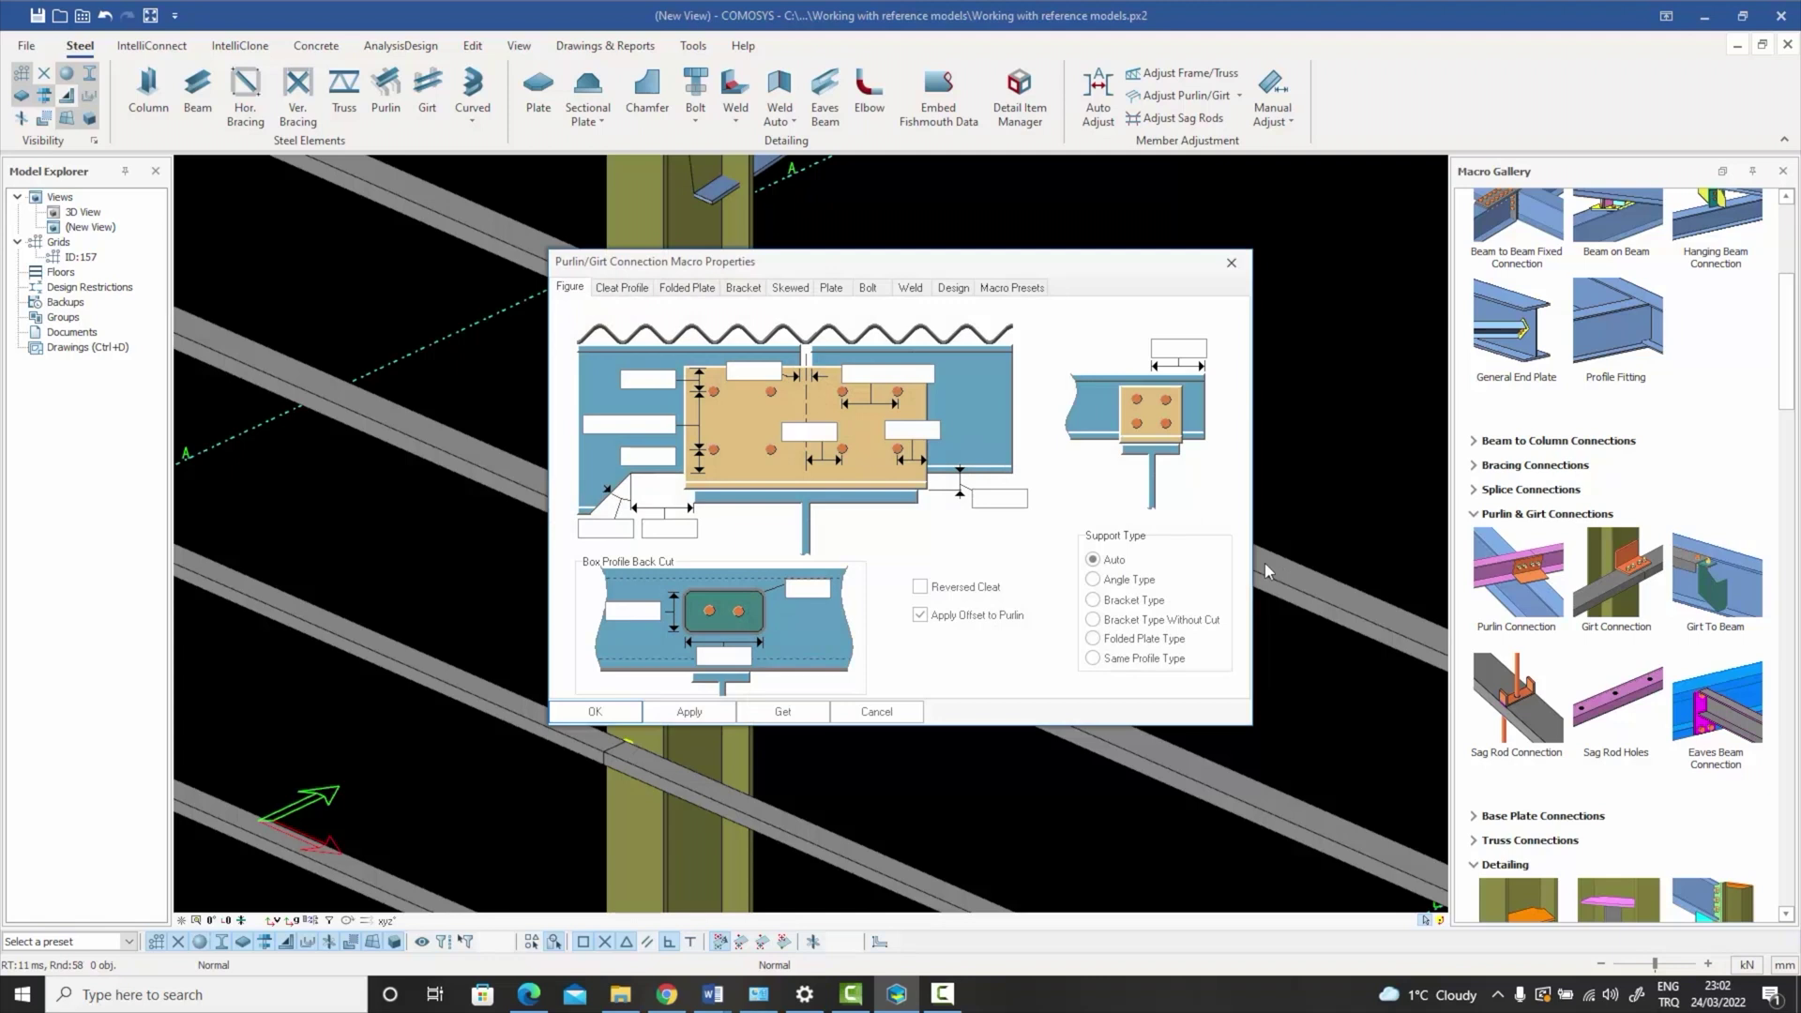
left_click(1126, 621)
left_click(689, 713)
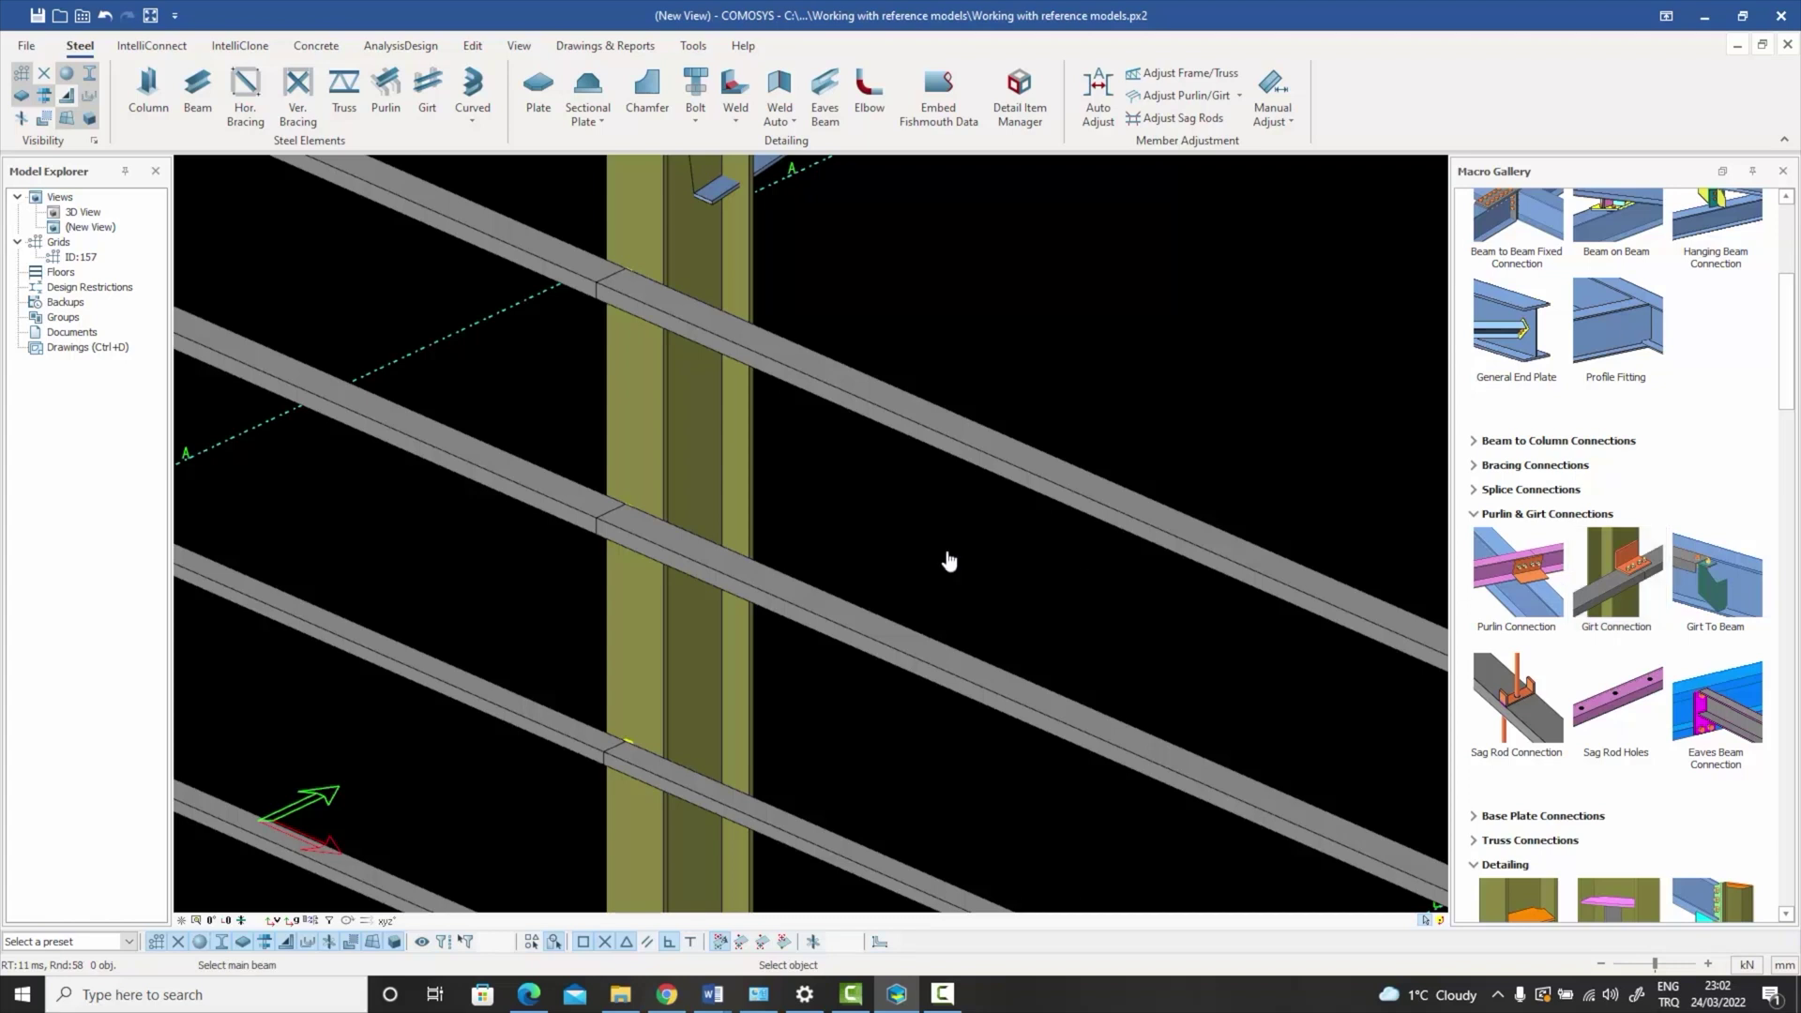
- Apply the girt connection to the column at grid line B and the second girt line from the top, and inspect its bolts
left_click(674, 476)
left_click(627, 525)
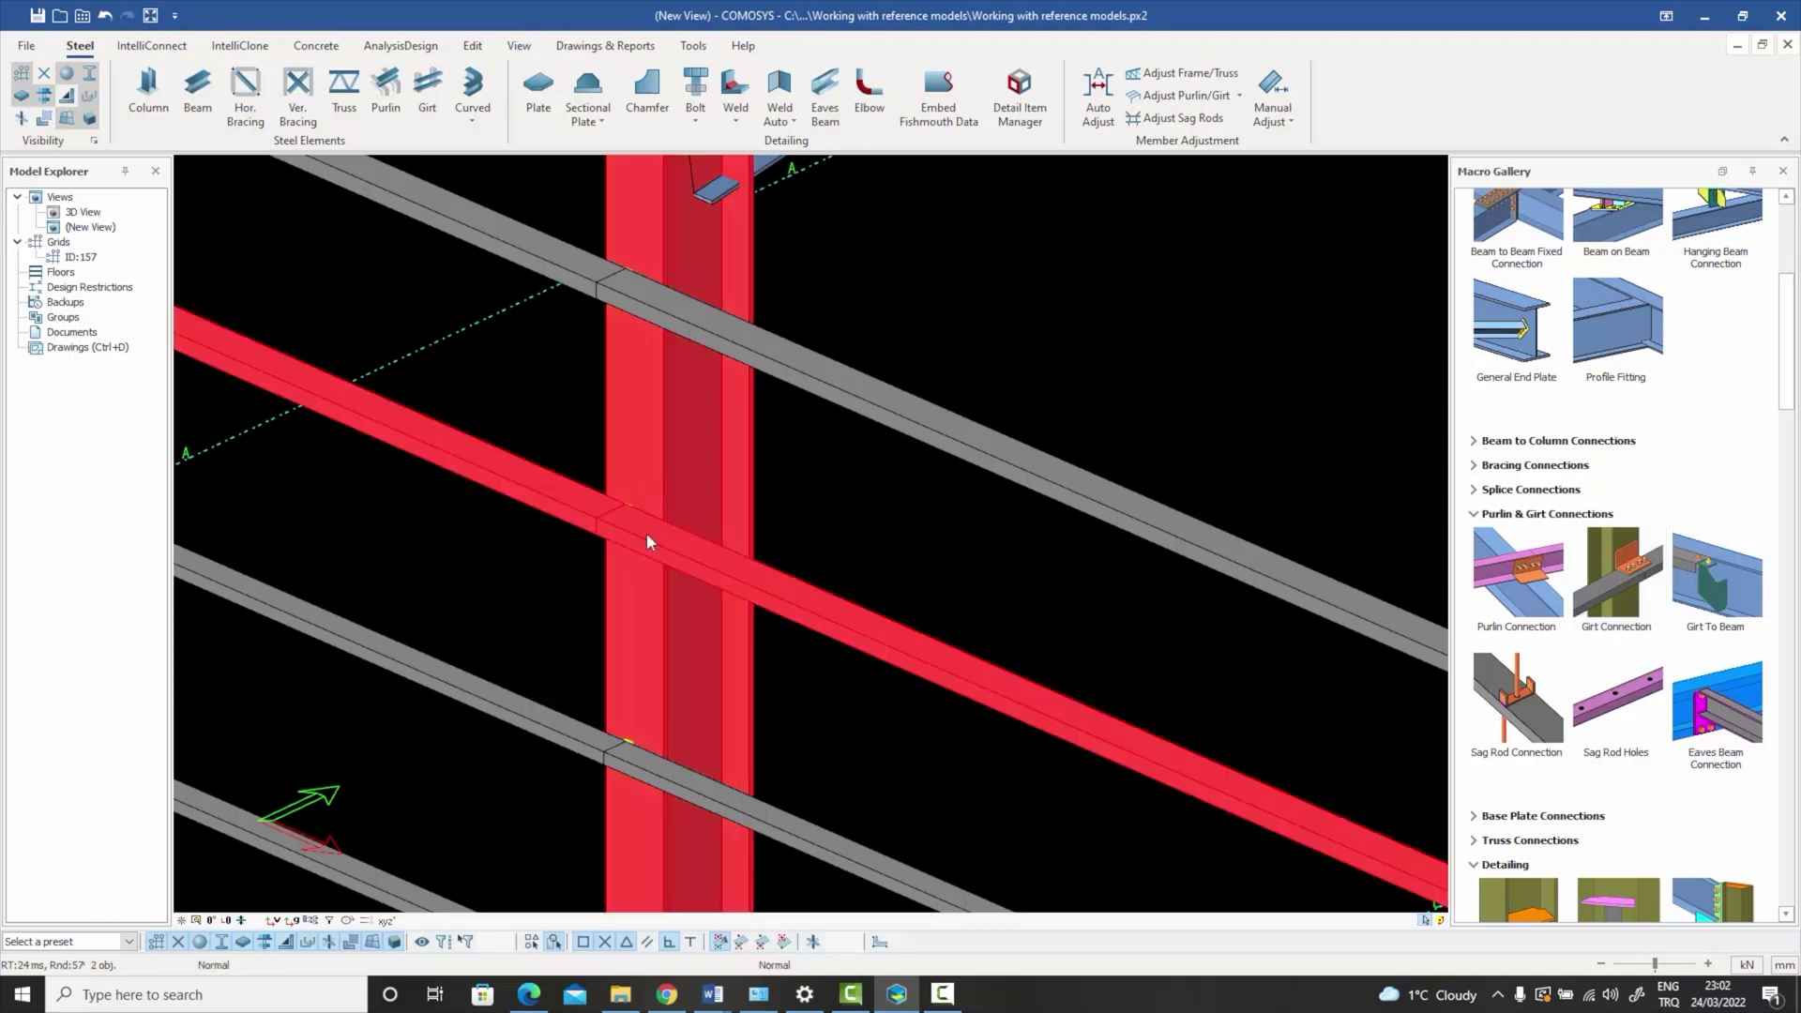
key("Escape")
scroll(621, 520, "up", 5)
left_click(650, 511)
mouse_move(650, 511)
middle_mouse_down()
mouse_move(797, 441)
mouse_move(644, 512)
middle_mouse_up()
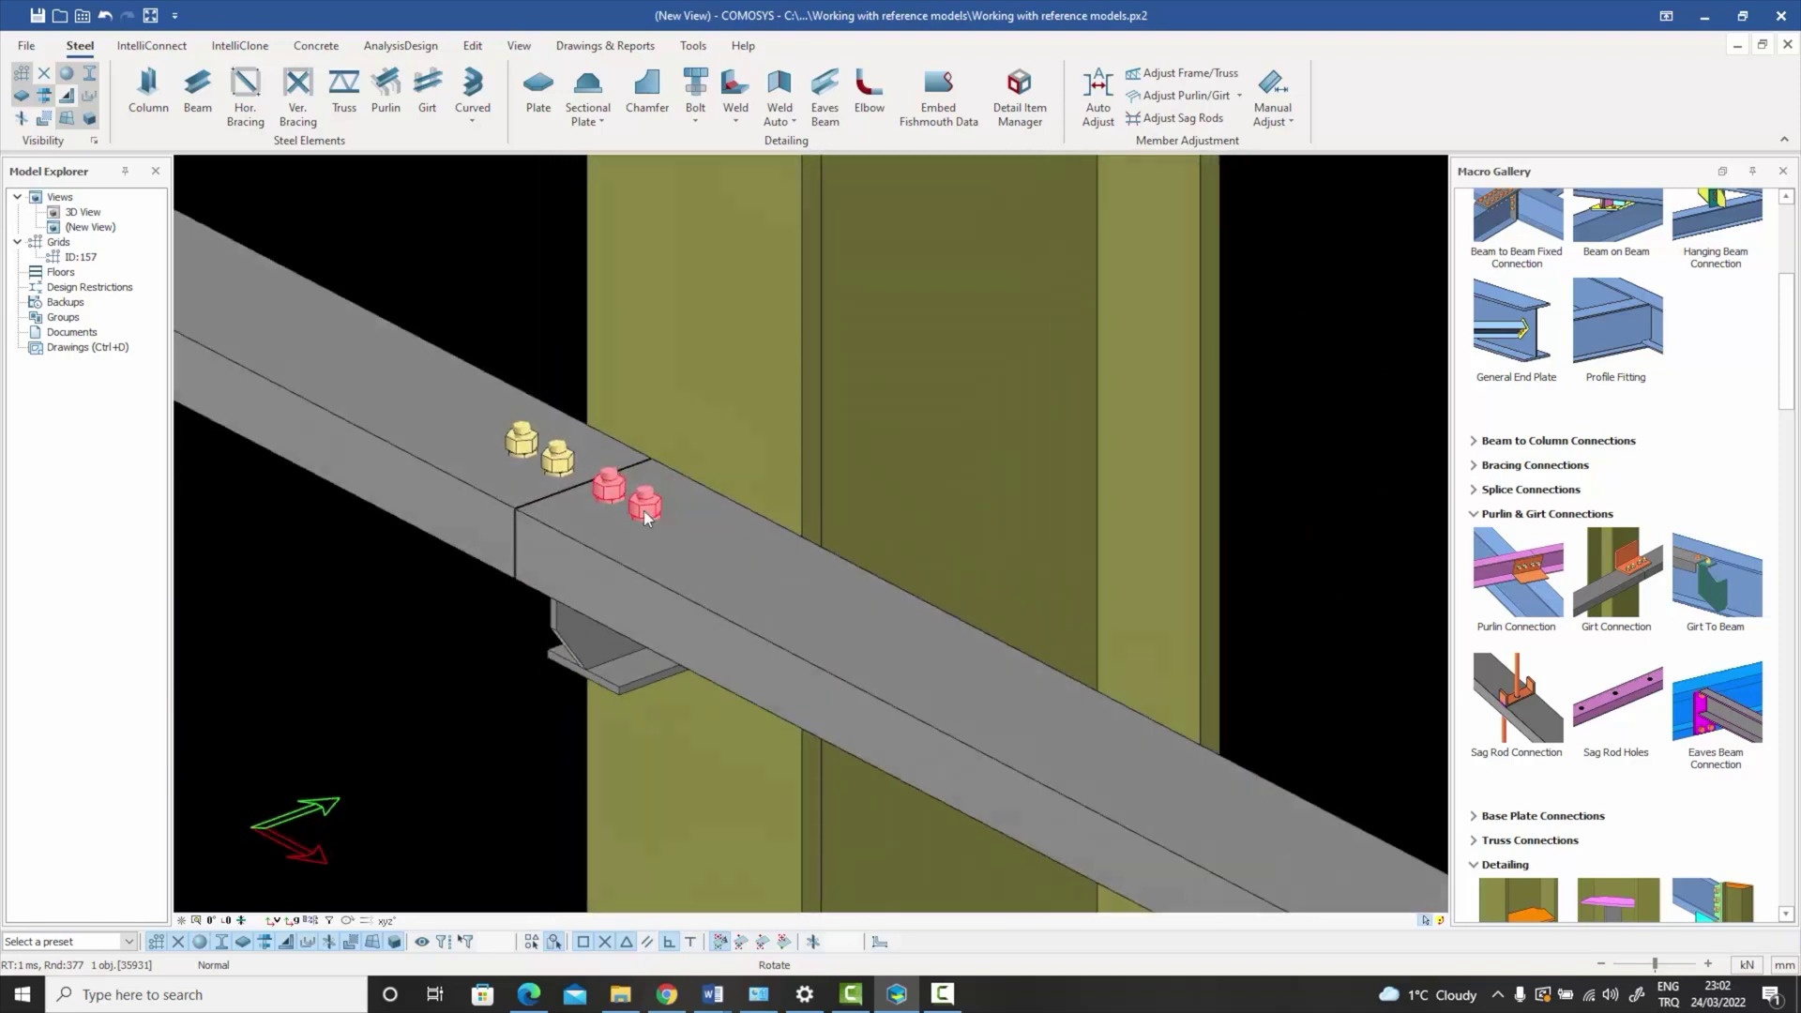
- Deselect the bolts, show the frame as centre lines, and examine the girt end joints relative to the column axes
scroll(645, 514, "down", 5)
scroll(645, 522, "down", 2)
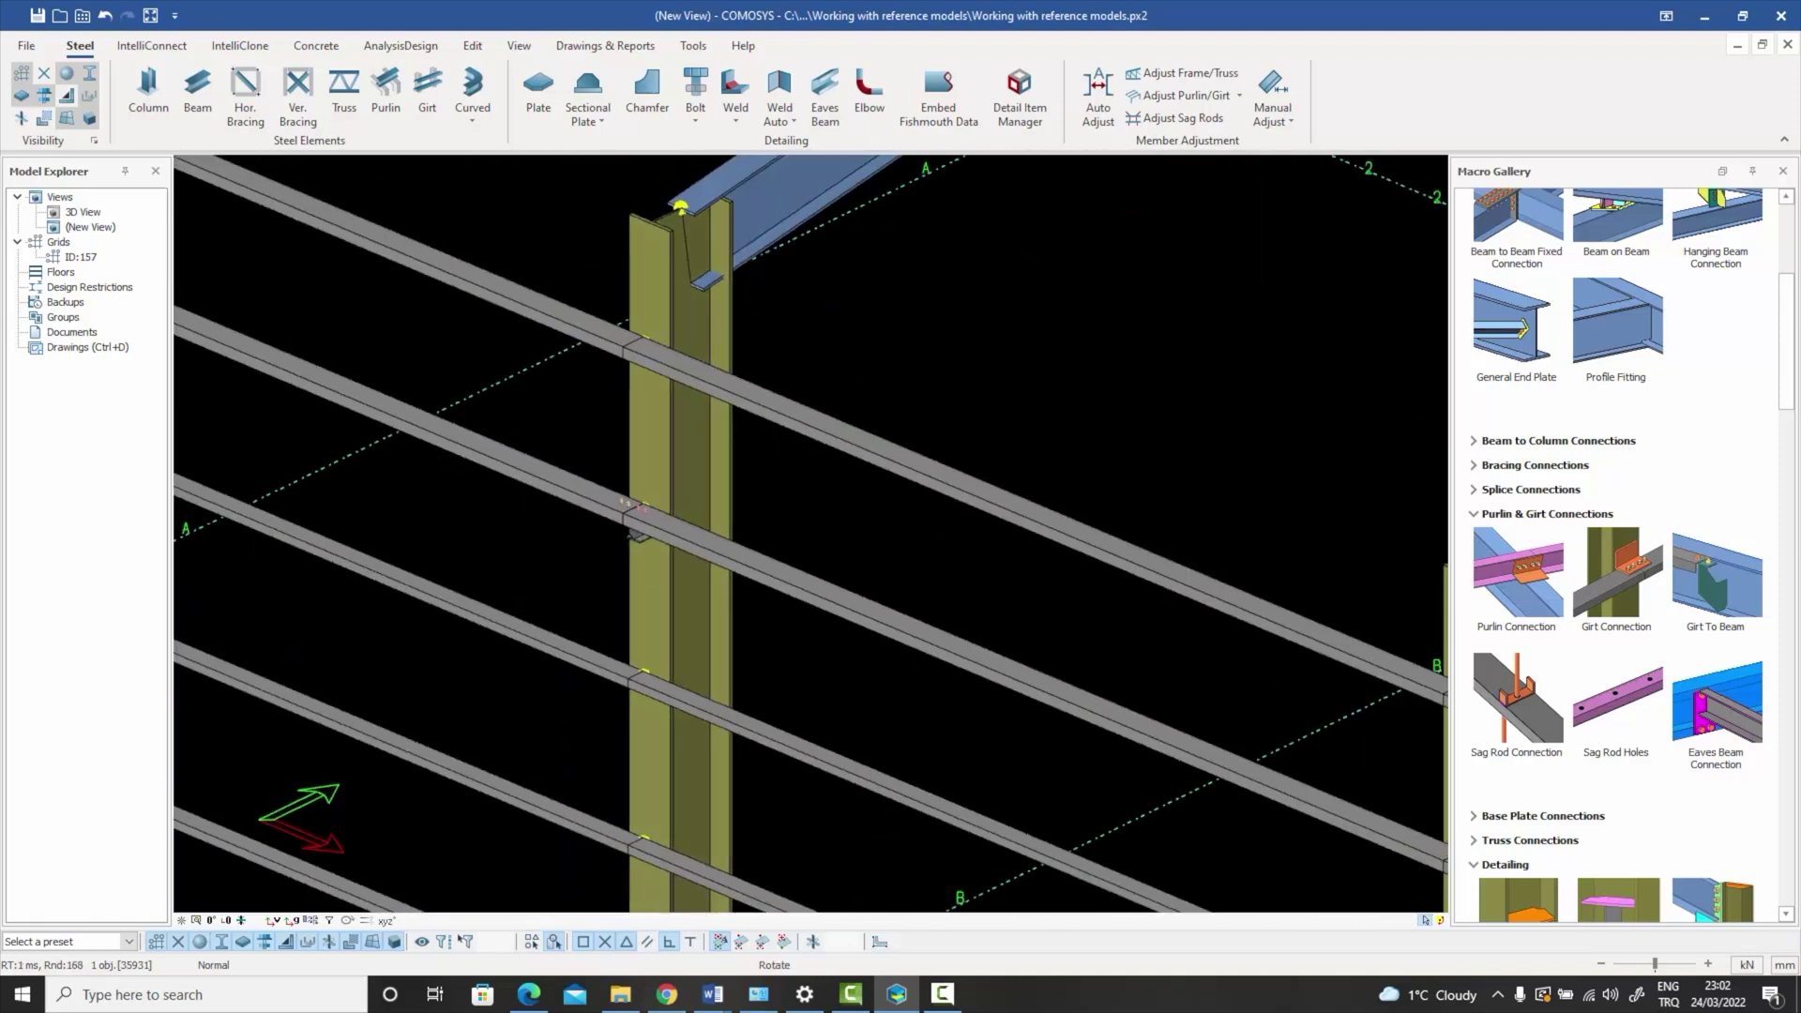
key("Escape")
scroll(775, 516, "down", 3)
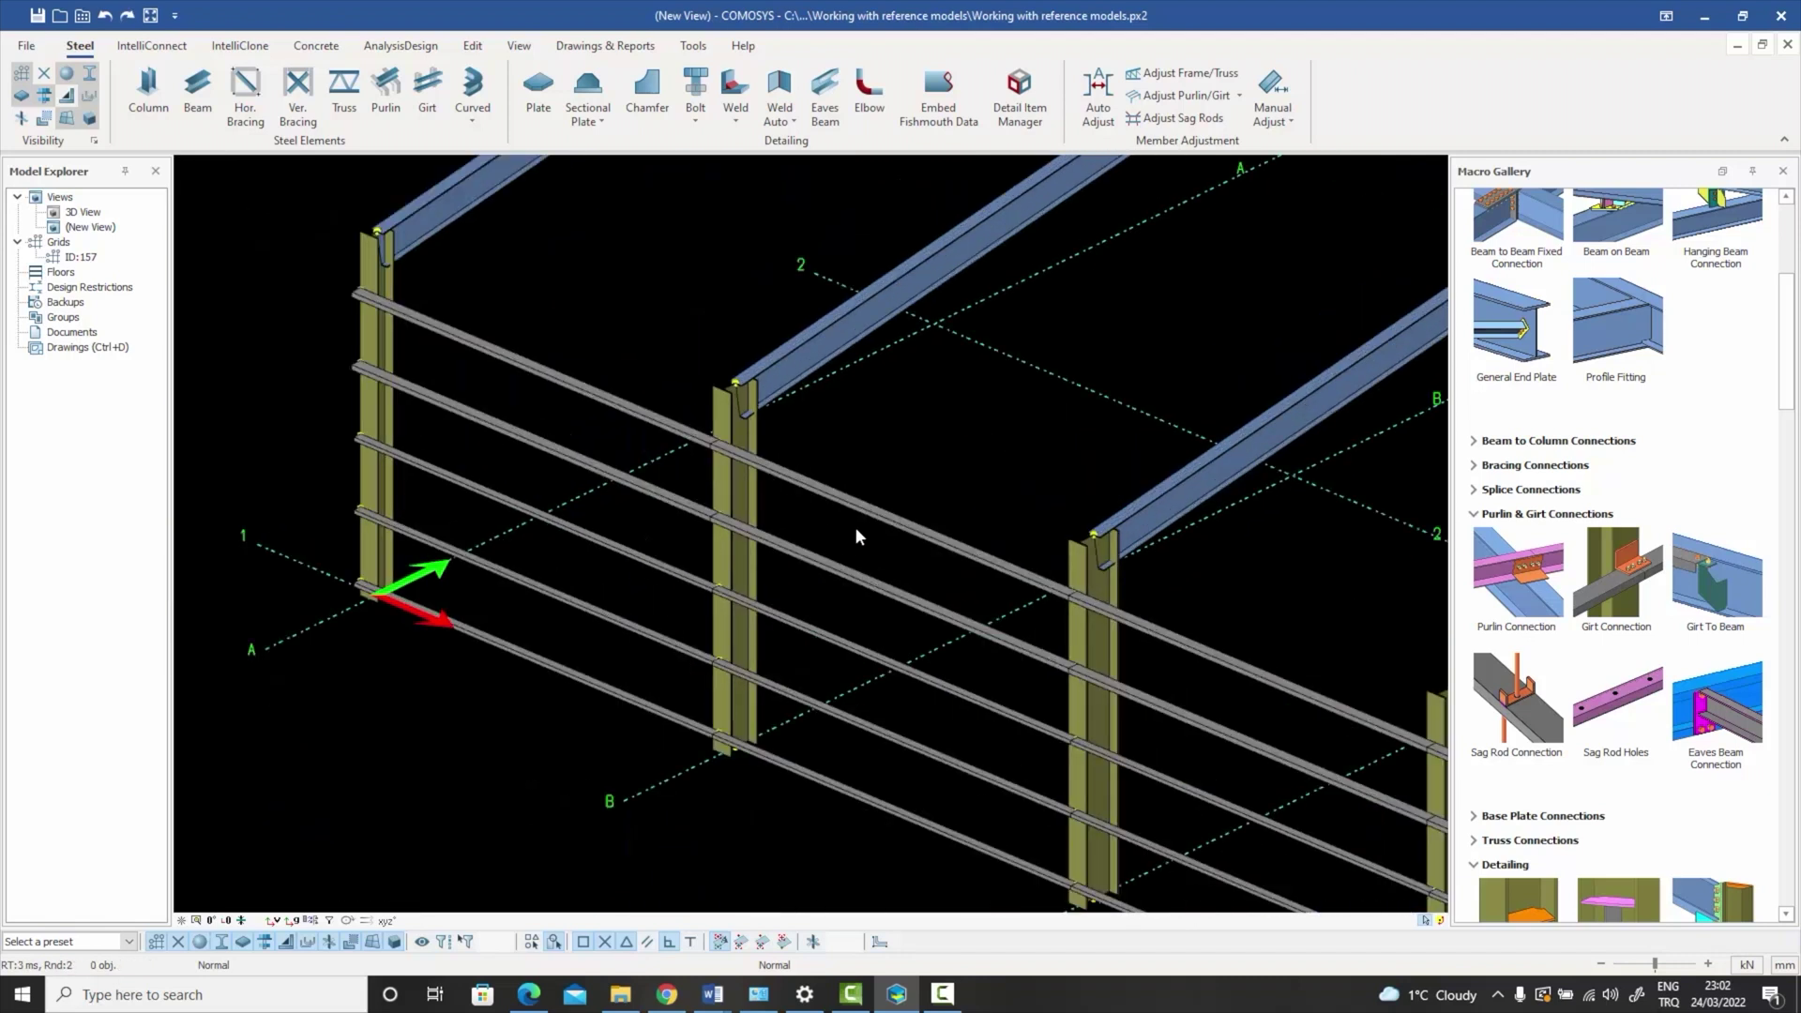
middle_click_drag(854, 526, 728, 519)
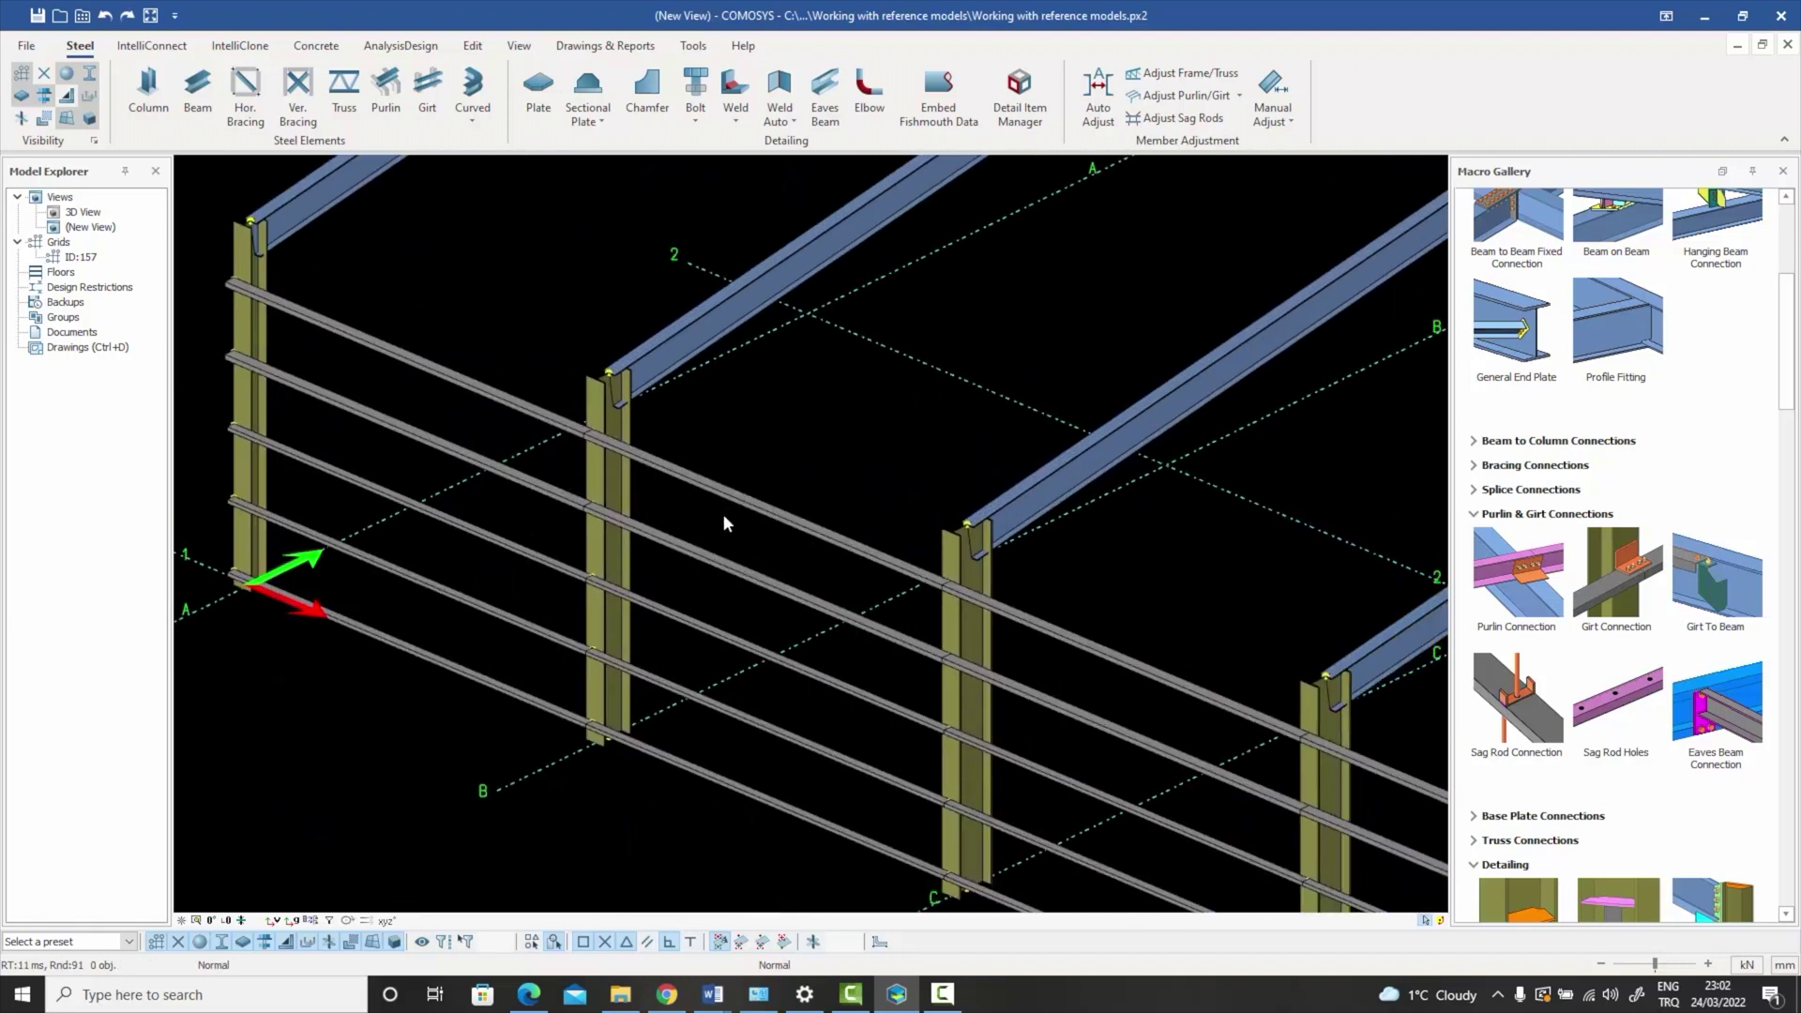
key("ctrl+2")
key("ctrl+1")
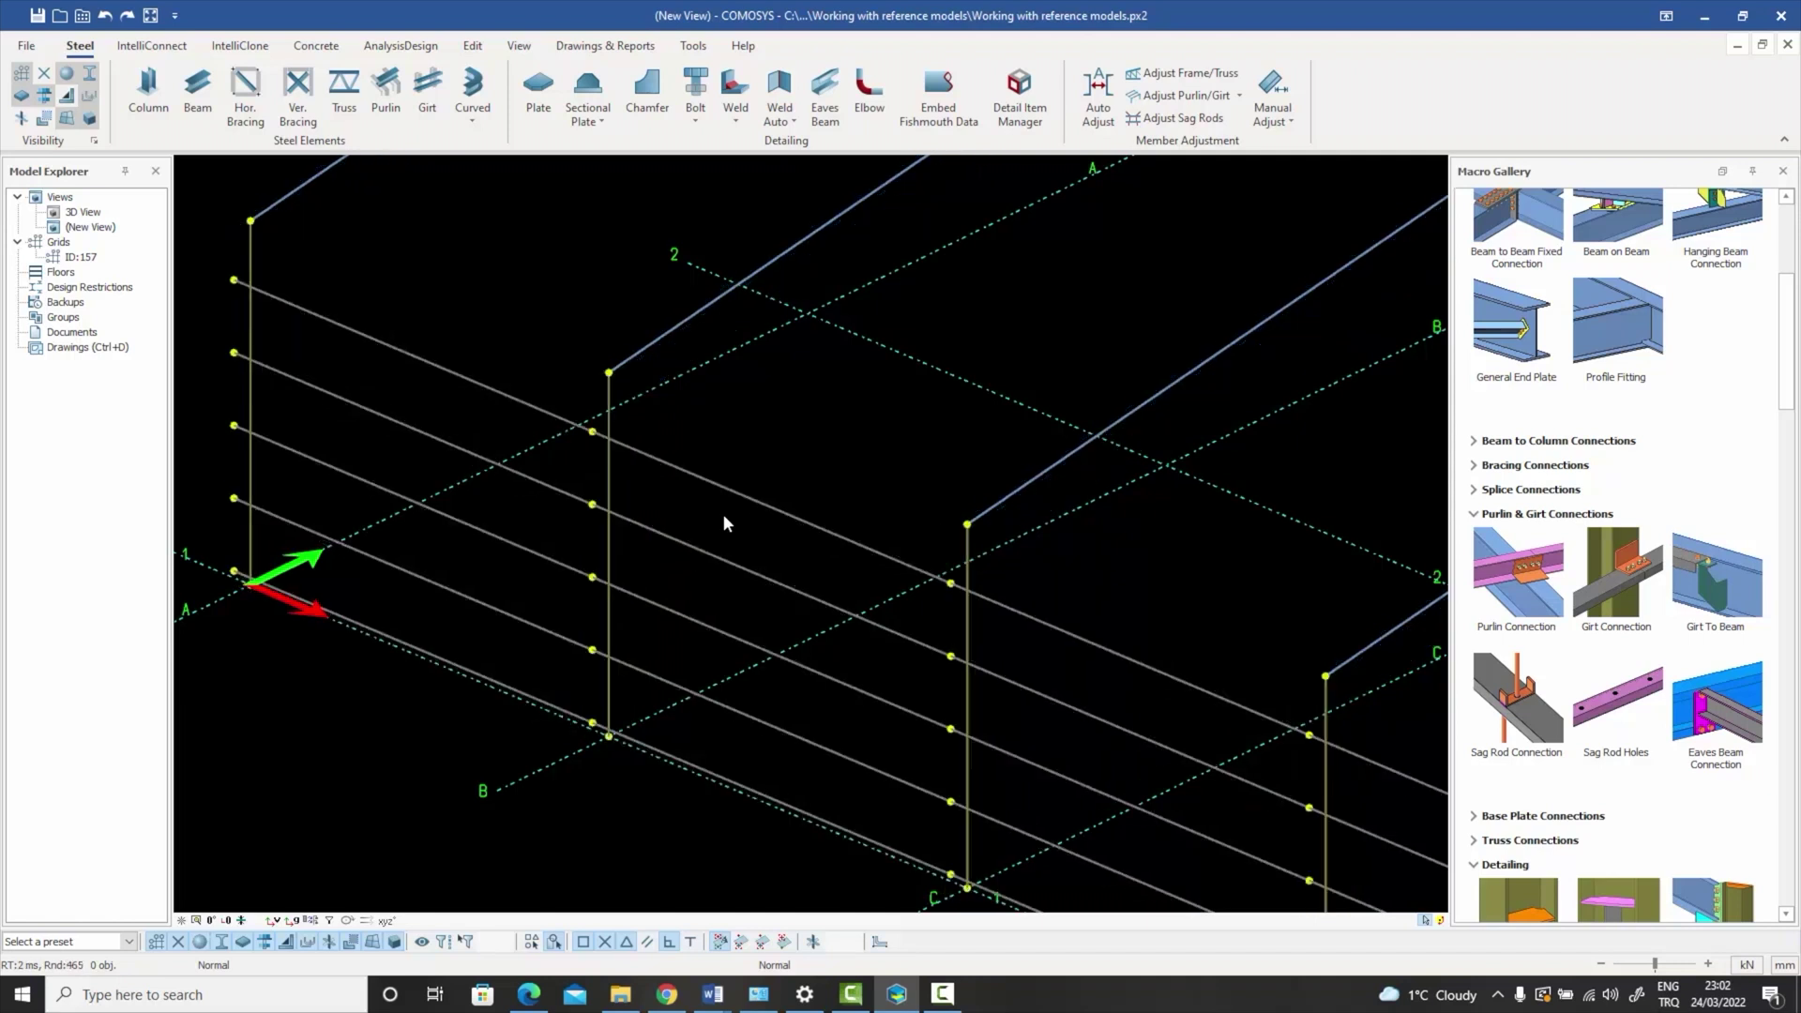
scroll(742, 521, "down", 1)
mouse_move(743, 525)
middle_mouse_down("ctrl")
mouse_move(689, 536)
mouse_move(742, 533)
middle_mouse_up("ctrl")
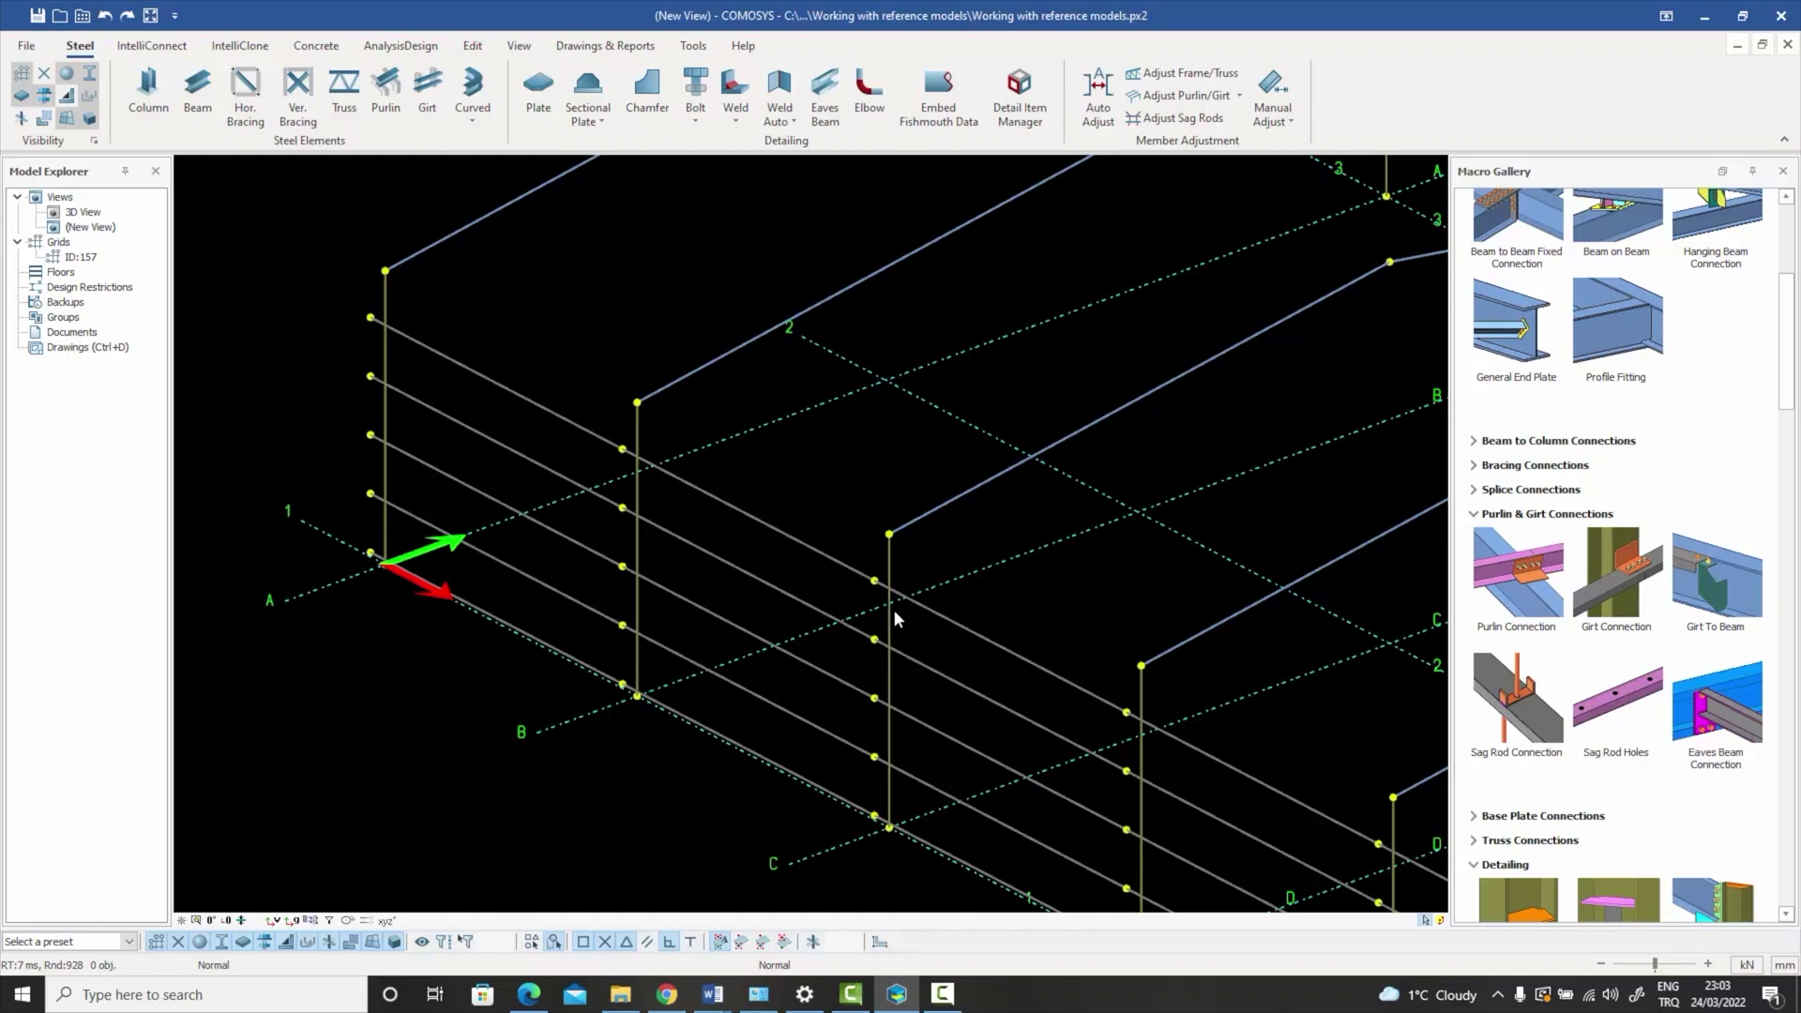
middle_click_drag(897, 610, 810, 547)
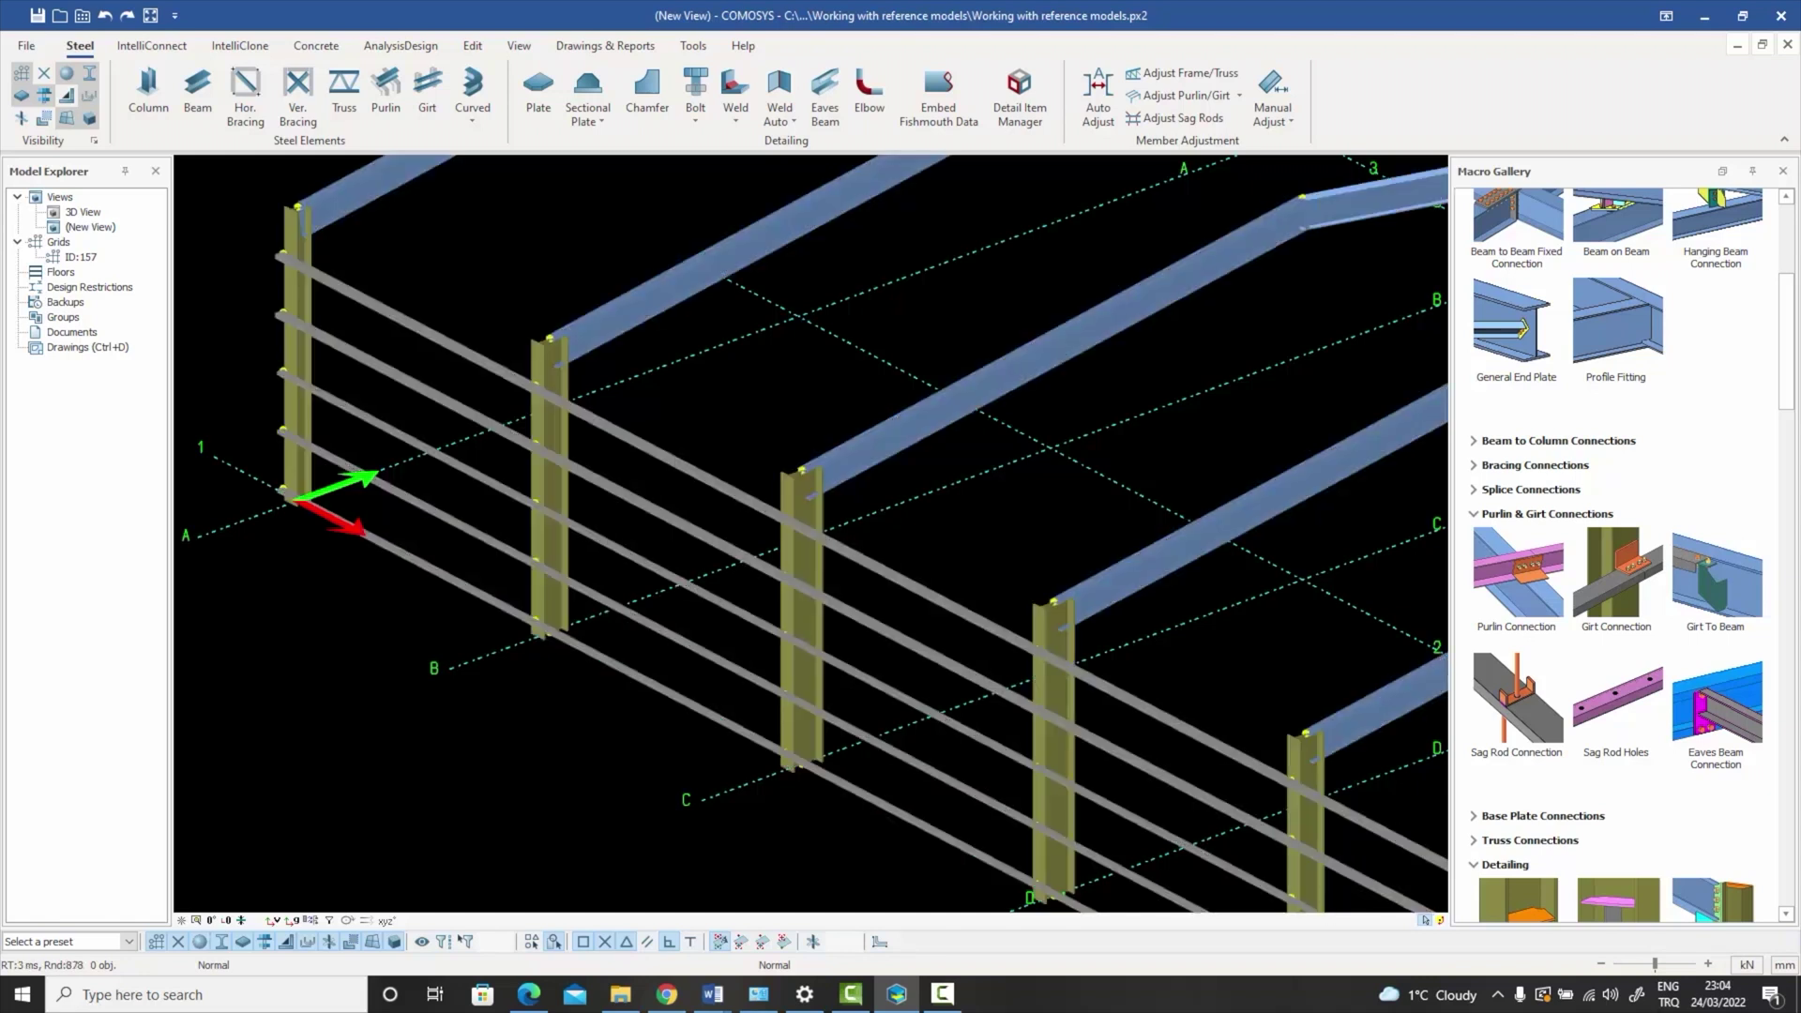
scroll(793, 522, "up", 3)
scroll(793, 523, "down", 2)
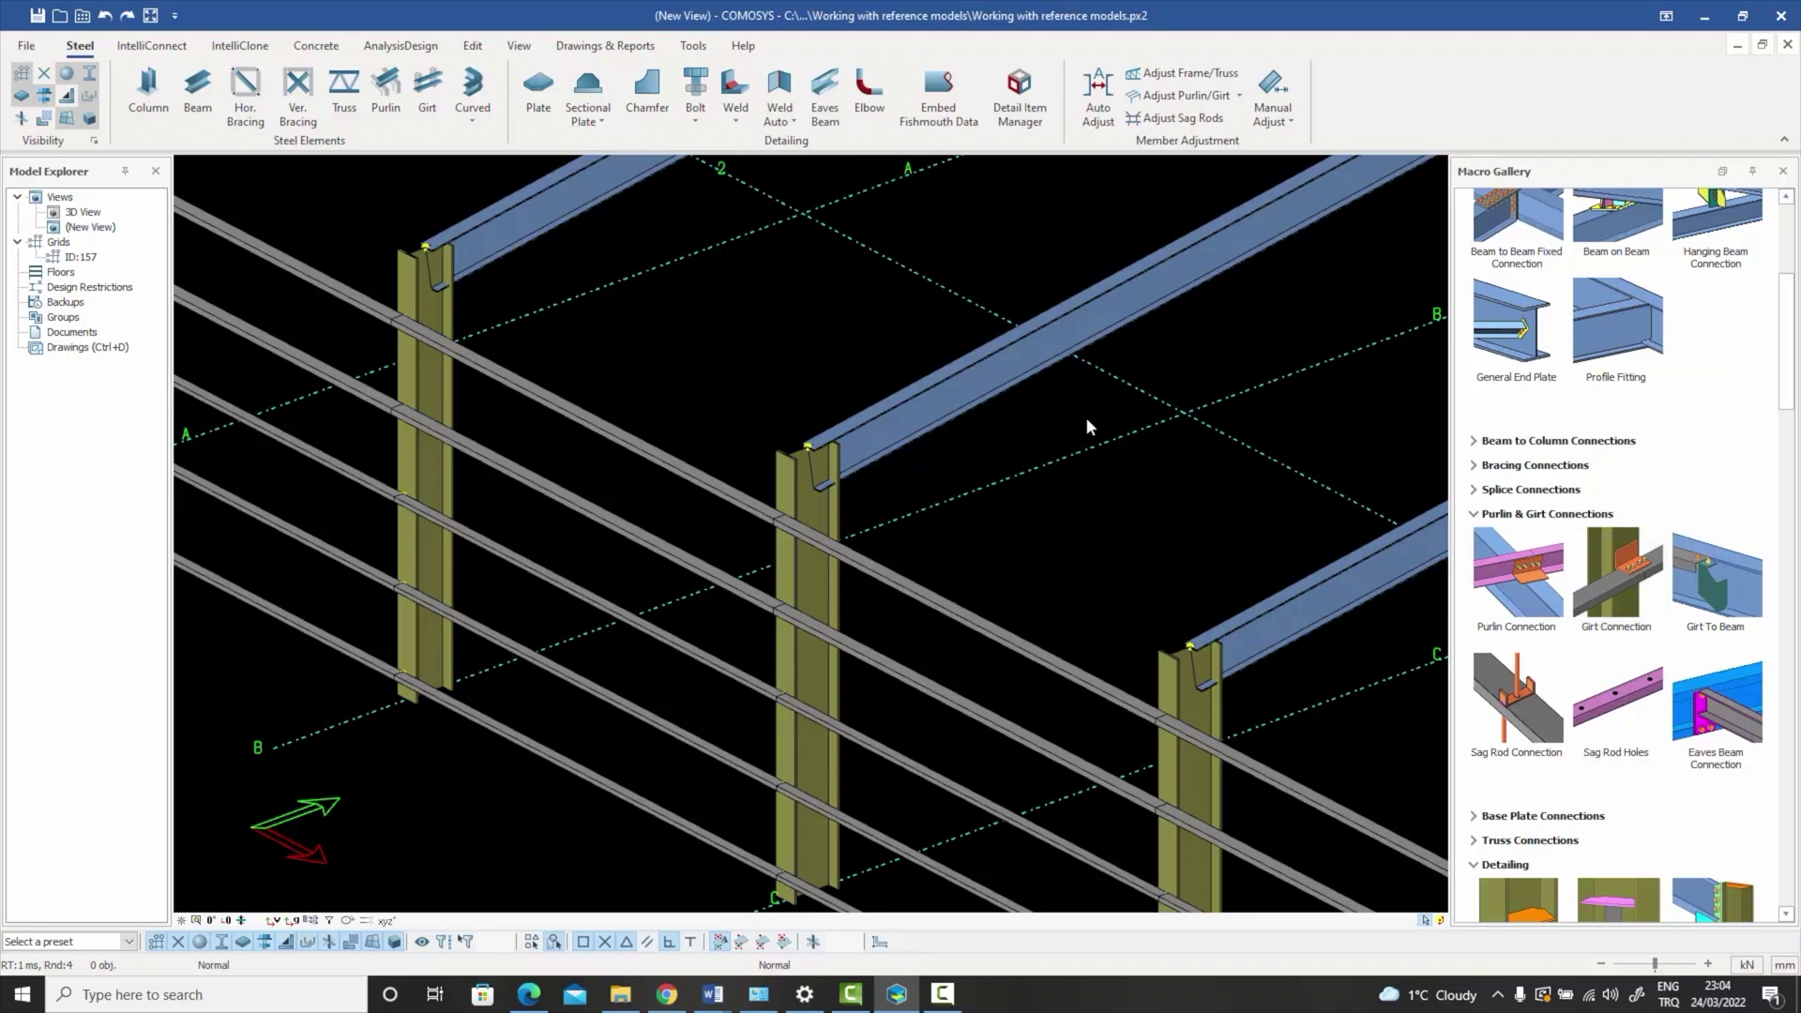
scroll(891, 405, "down", 3)
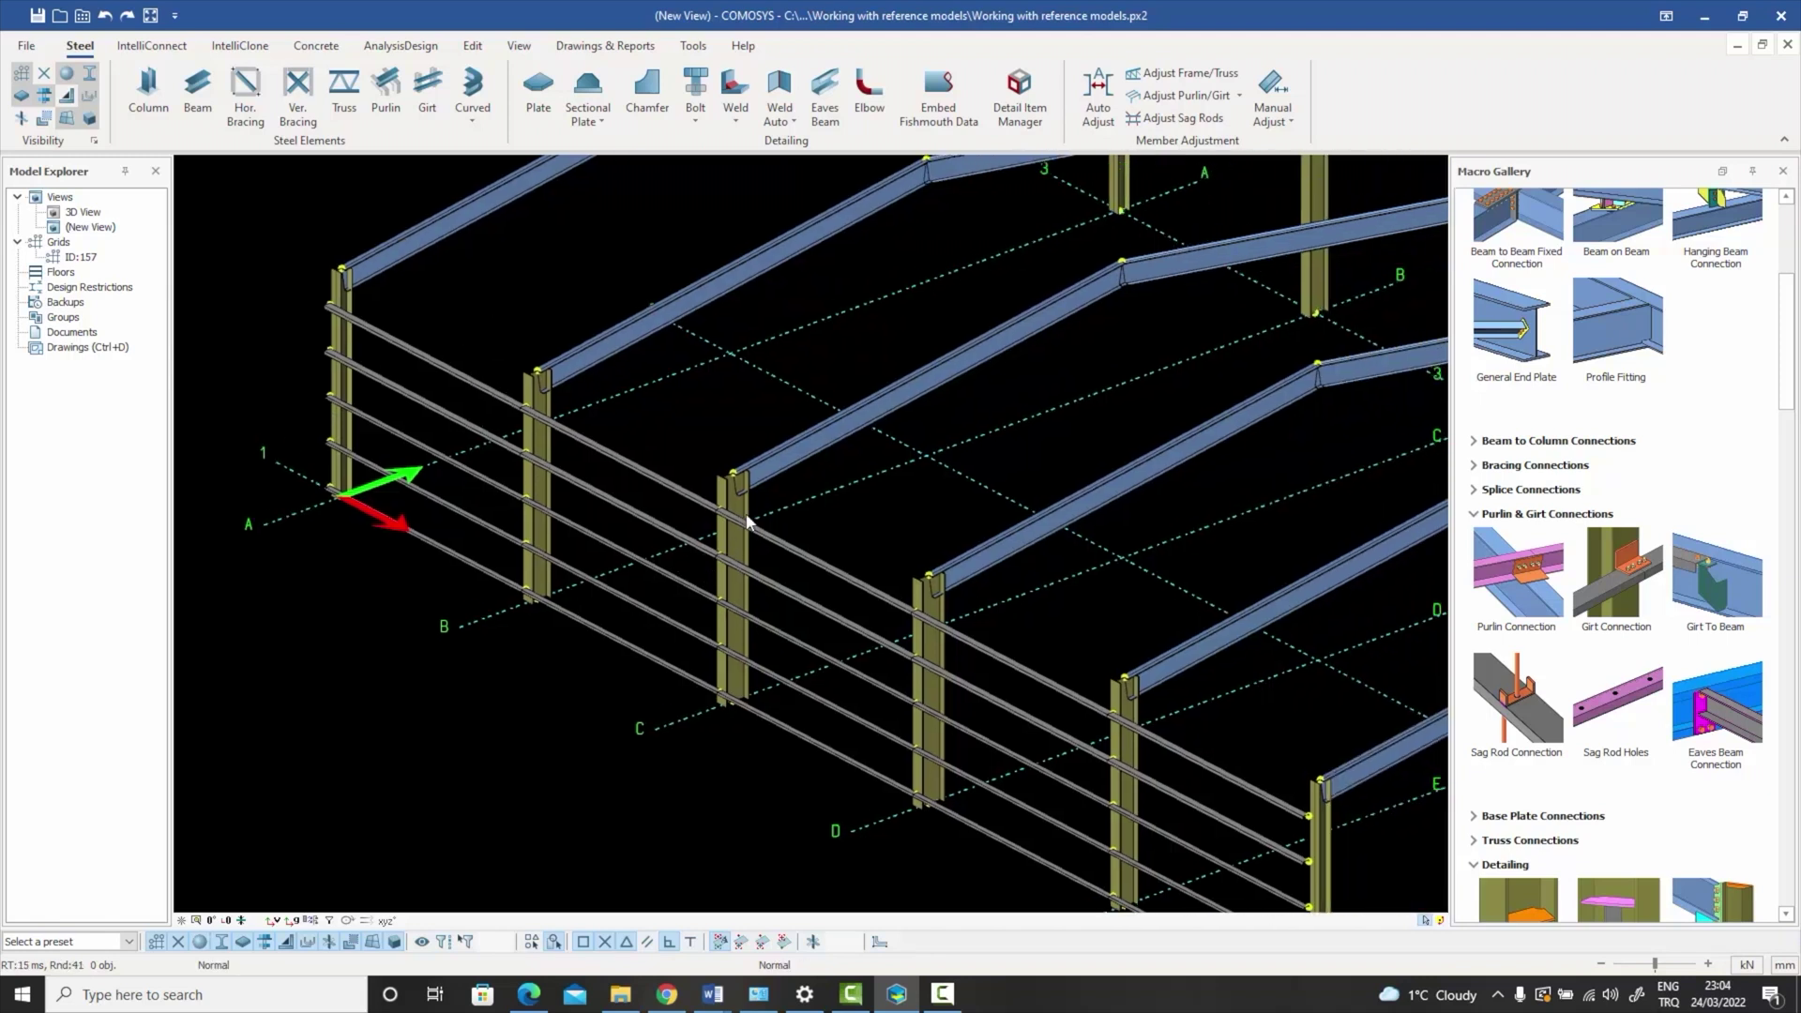
scroll(747, 522, "up", 3)
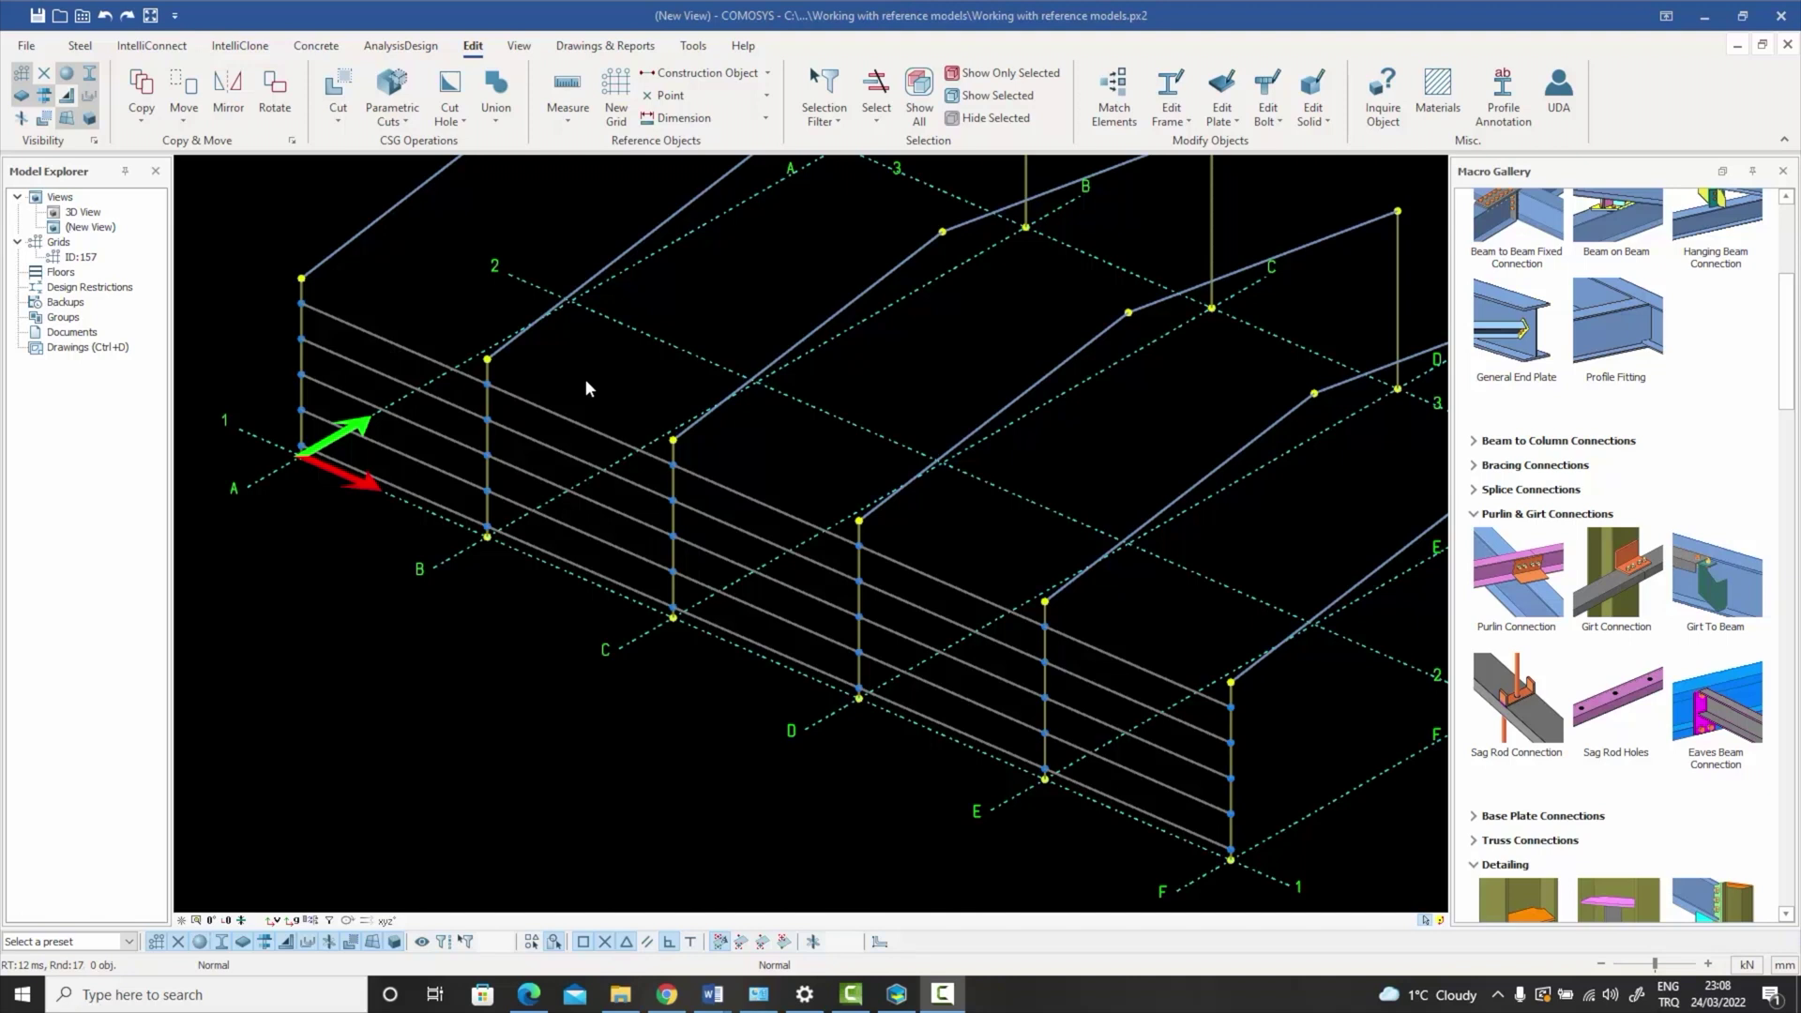
- Show the members as solid profiles and check the geometry properties of the column at grid line C
left_click(628, 376)
key("ctrl+2")
key("ctrl+3")
scroll(680, 519, "up", 4)
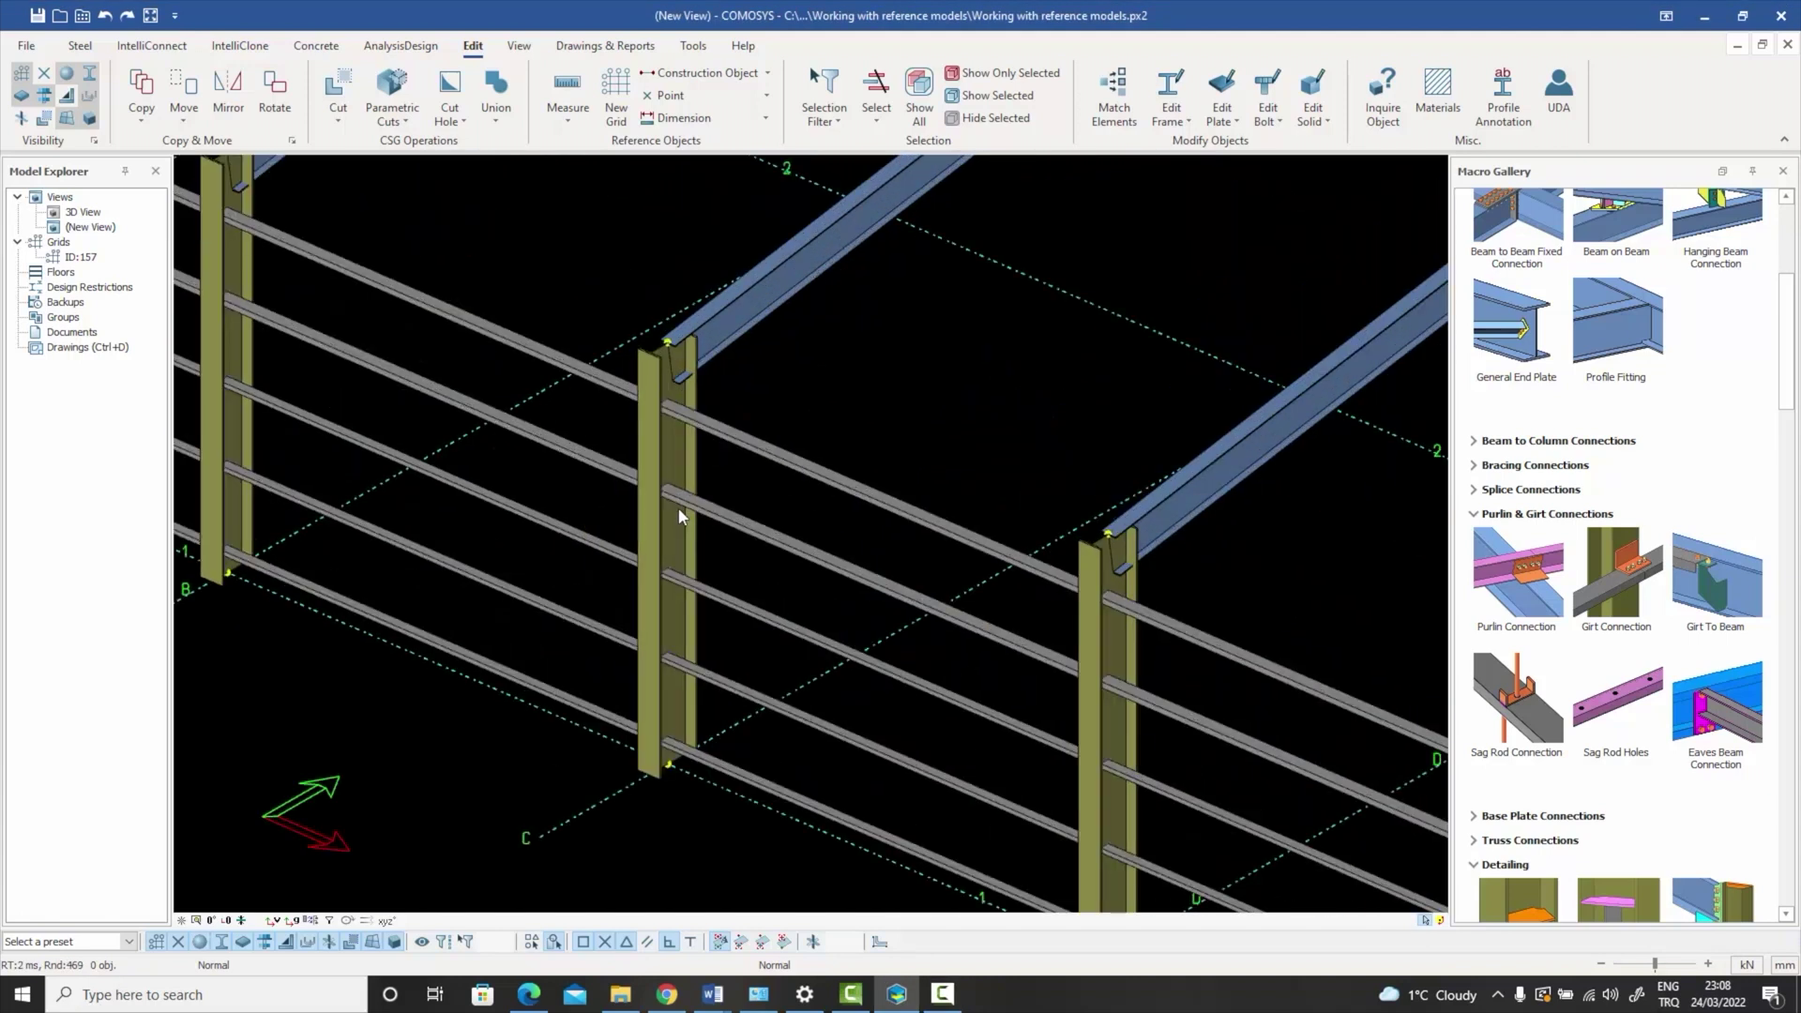
left_click(656, 442)
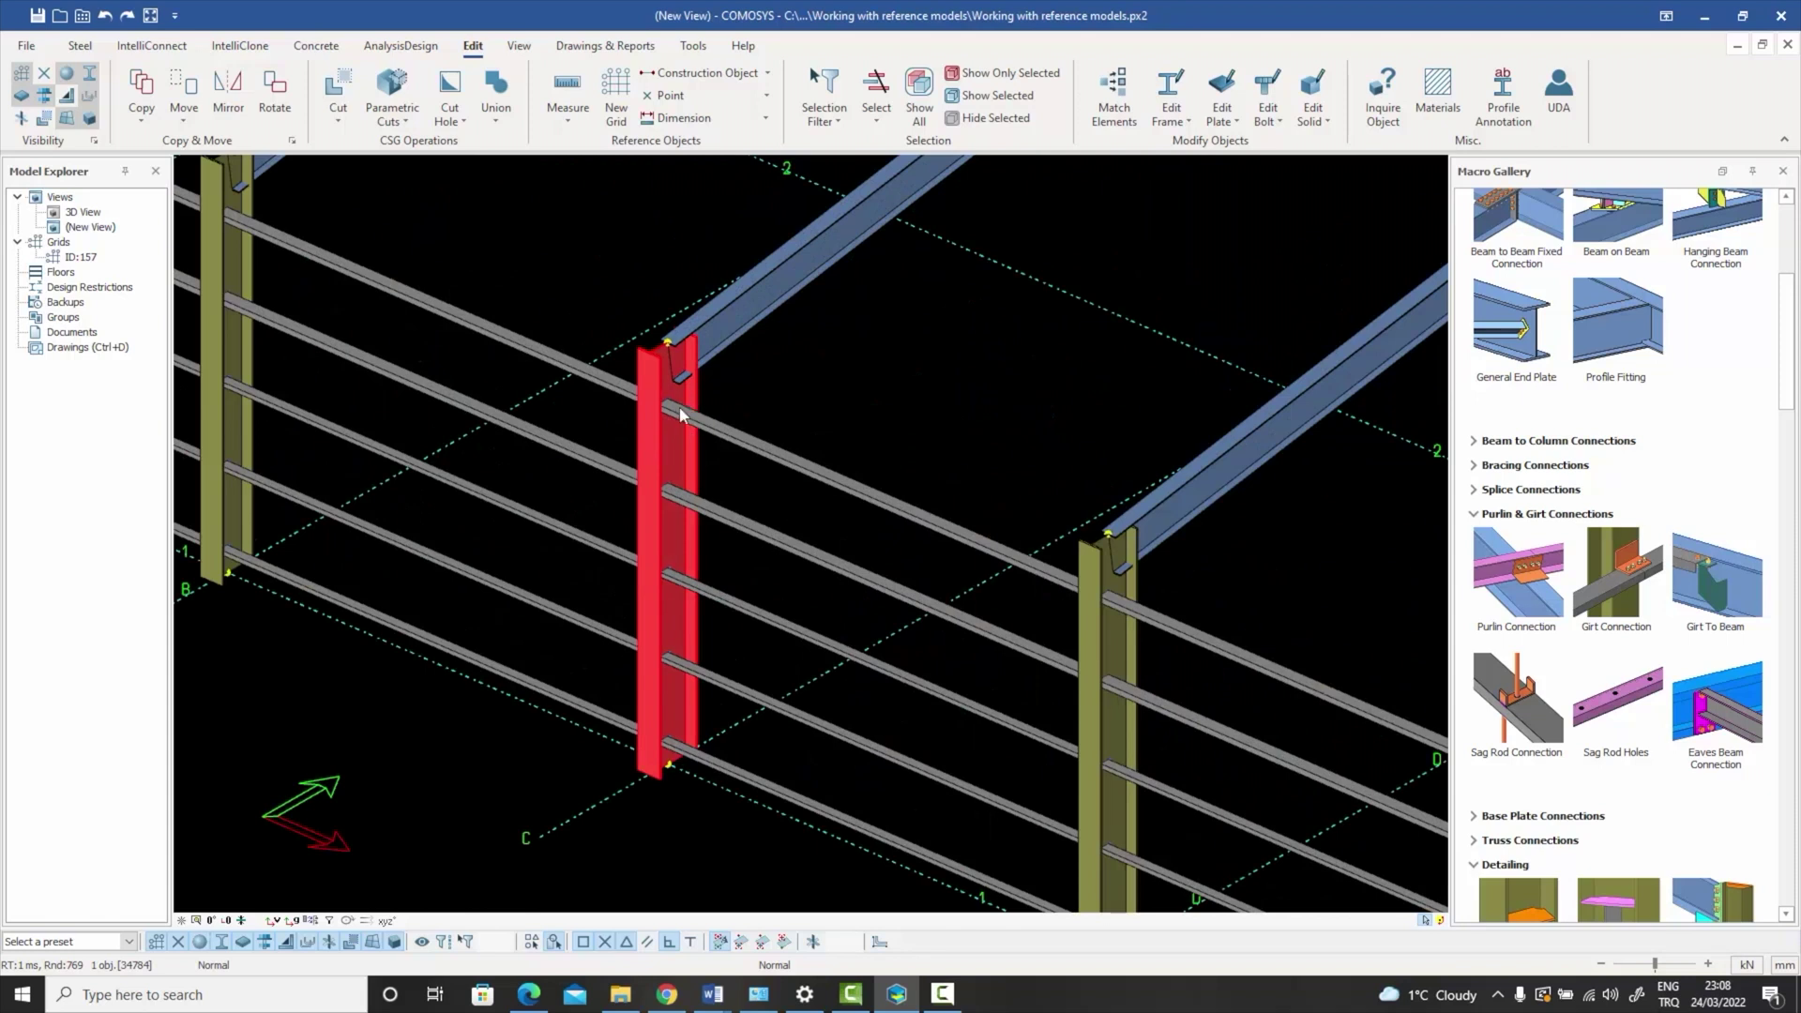
double_click(668, 439)
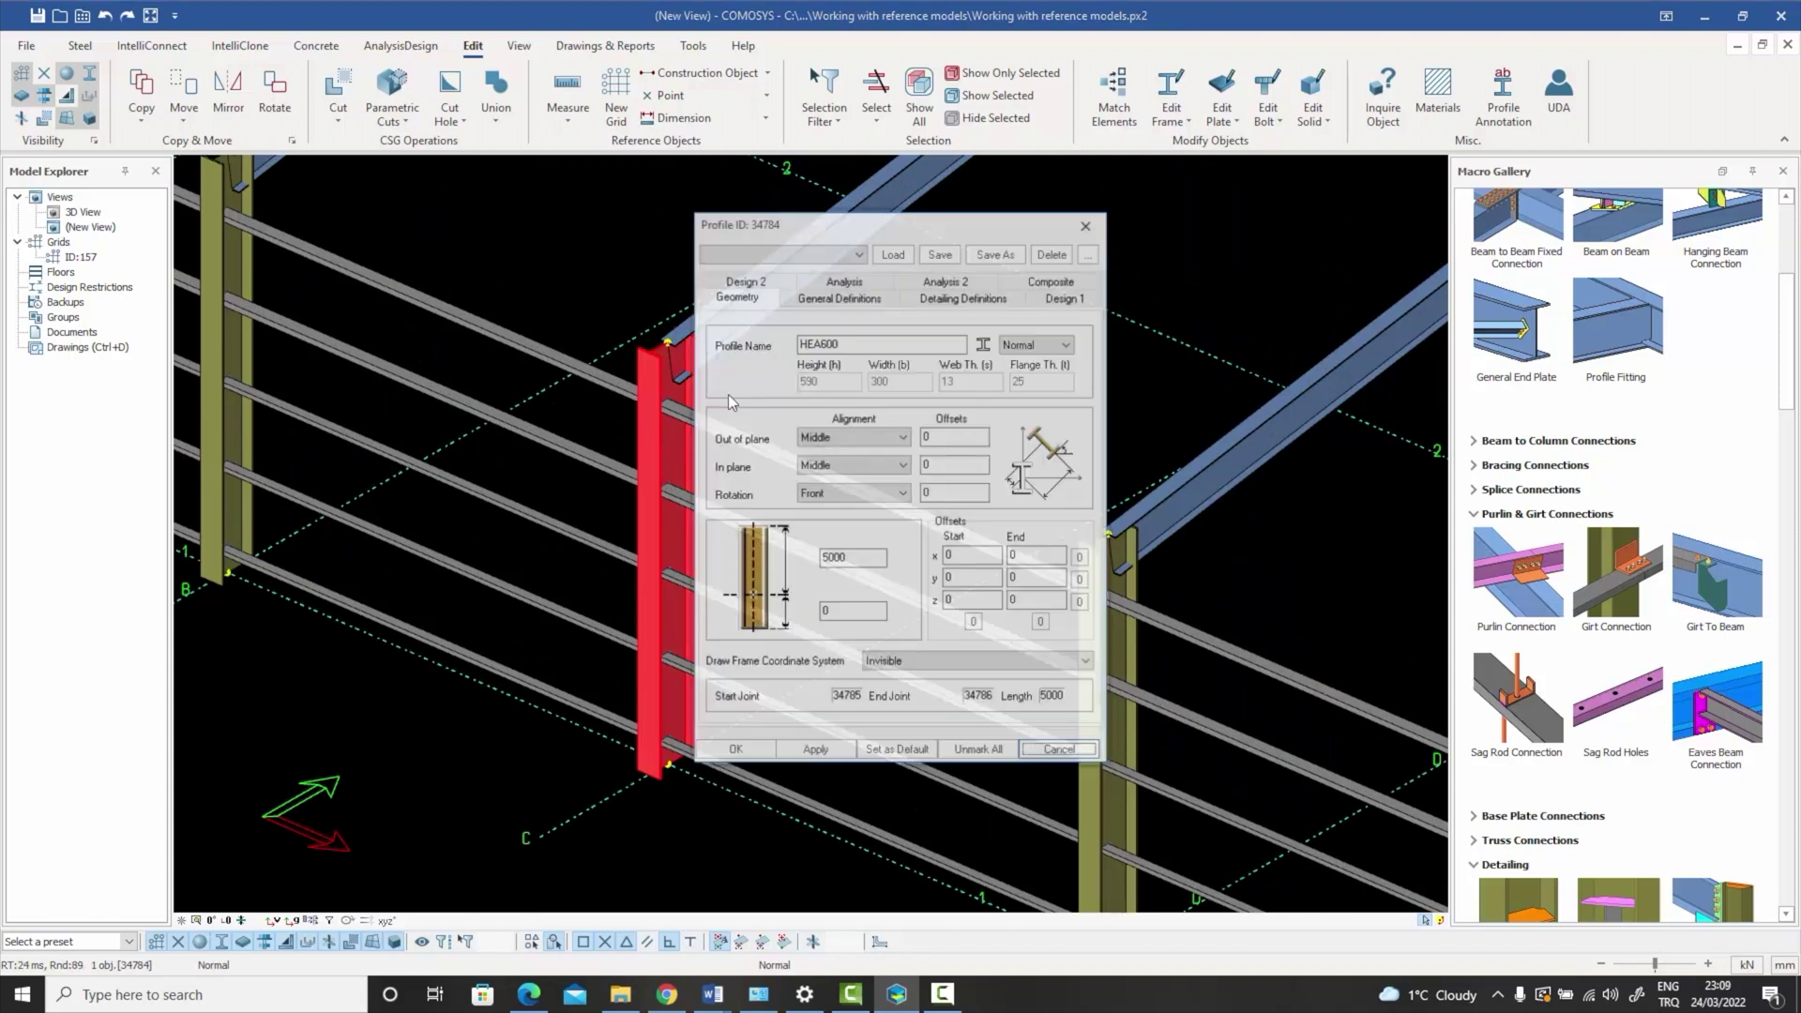
left_click(1058, 751)
left_click(711, 394)
scroll(711, 394, "up", 3)
scroll(663, 441, "up", 2)
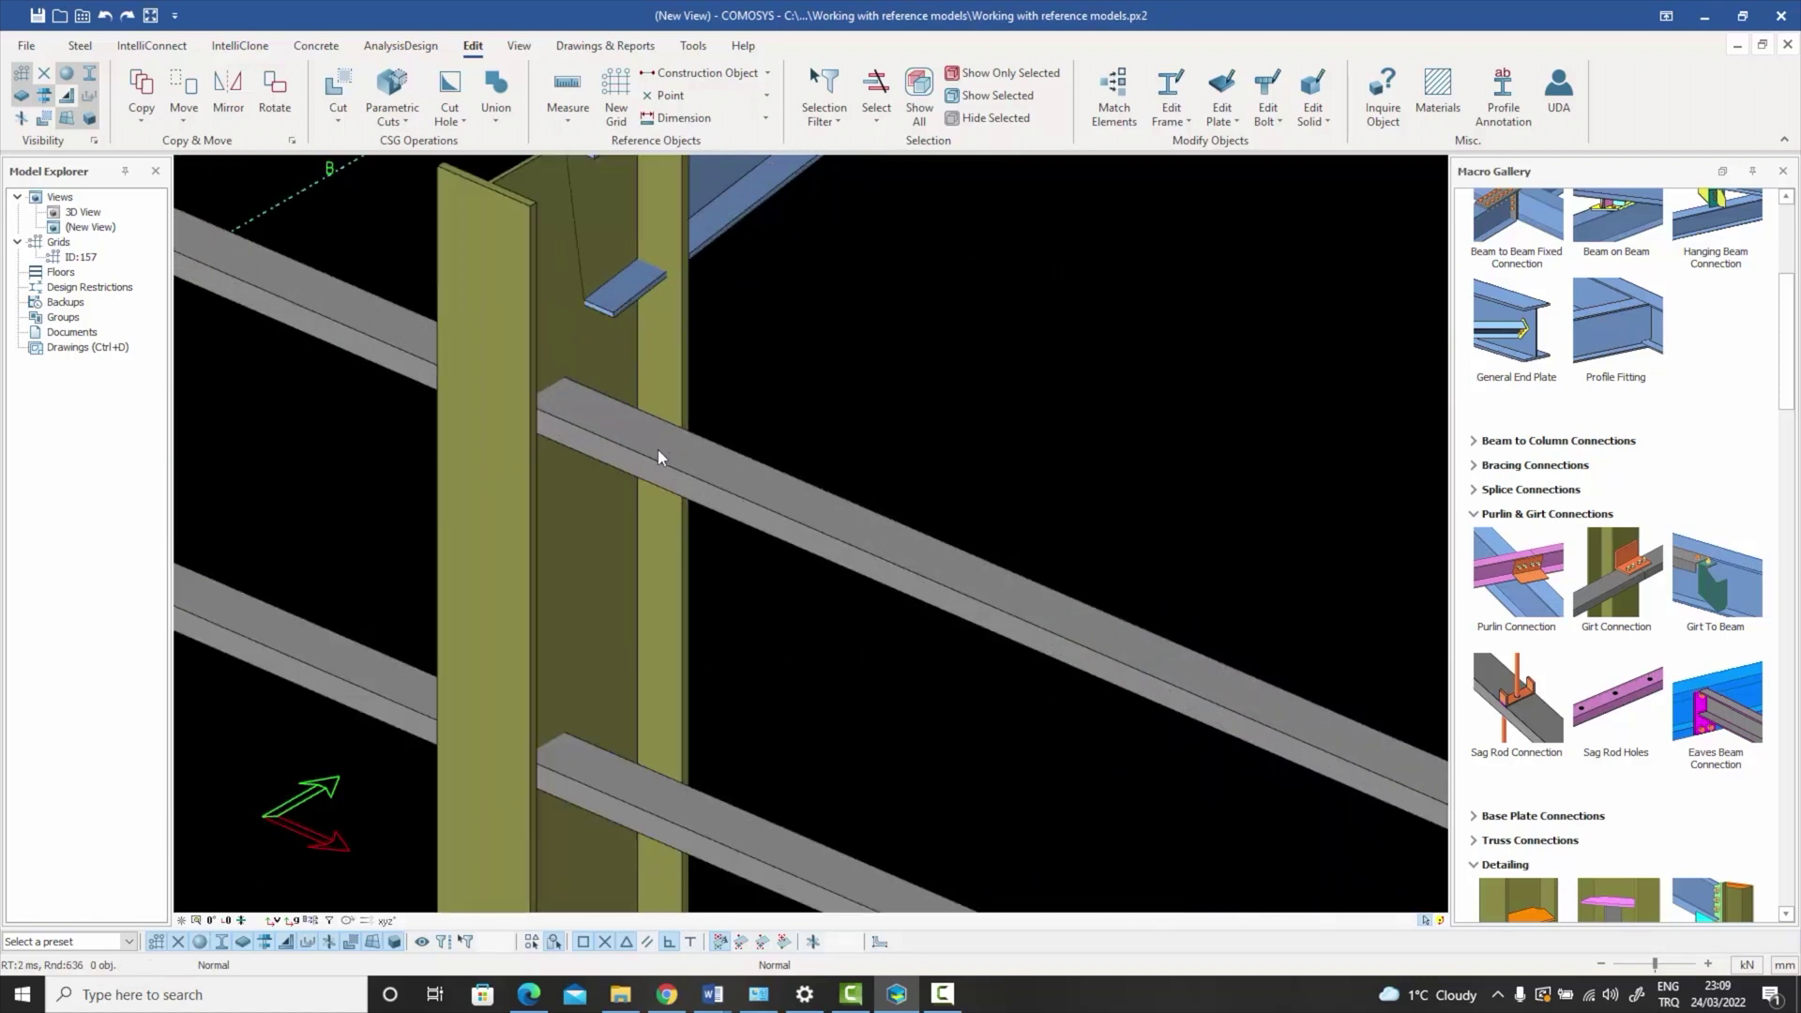
right_click(650, 443)
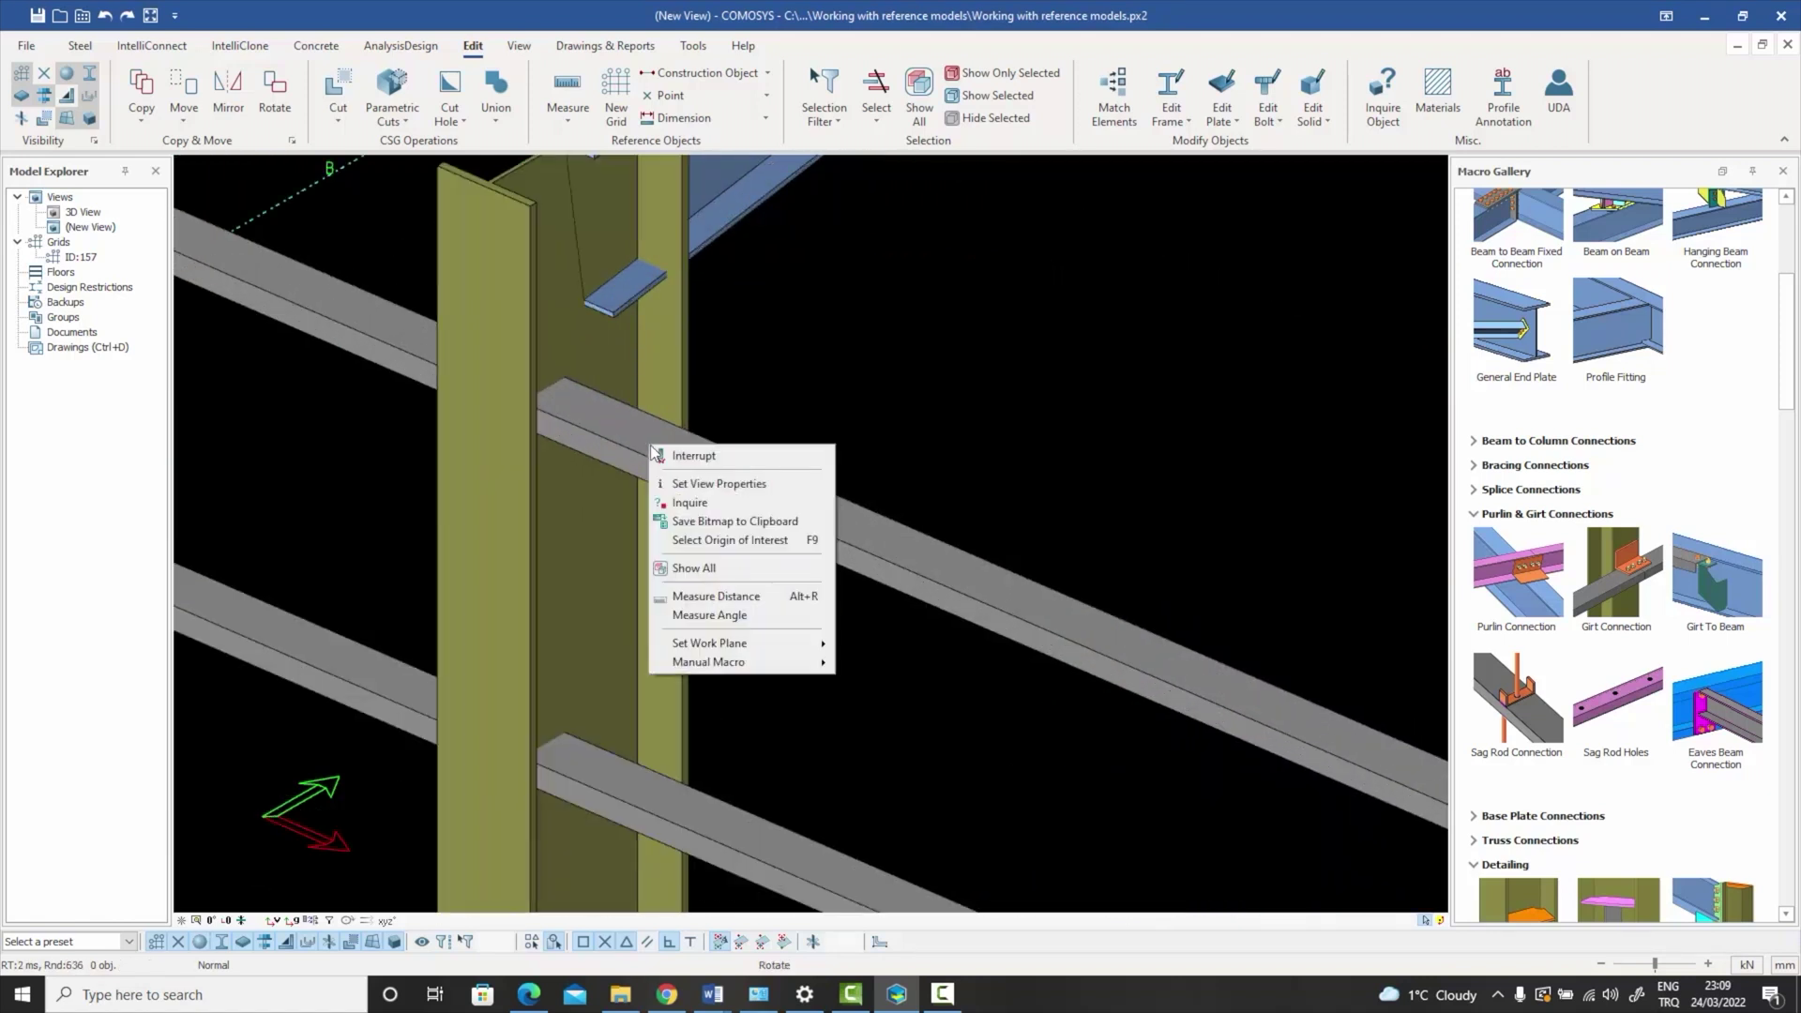
left_click(731, 599)
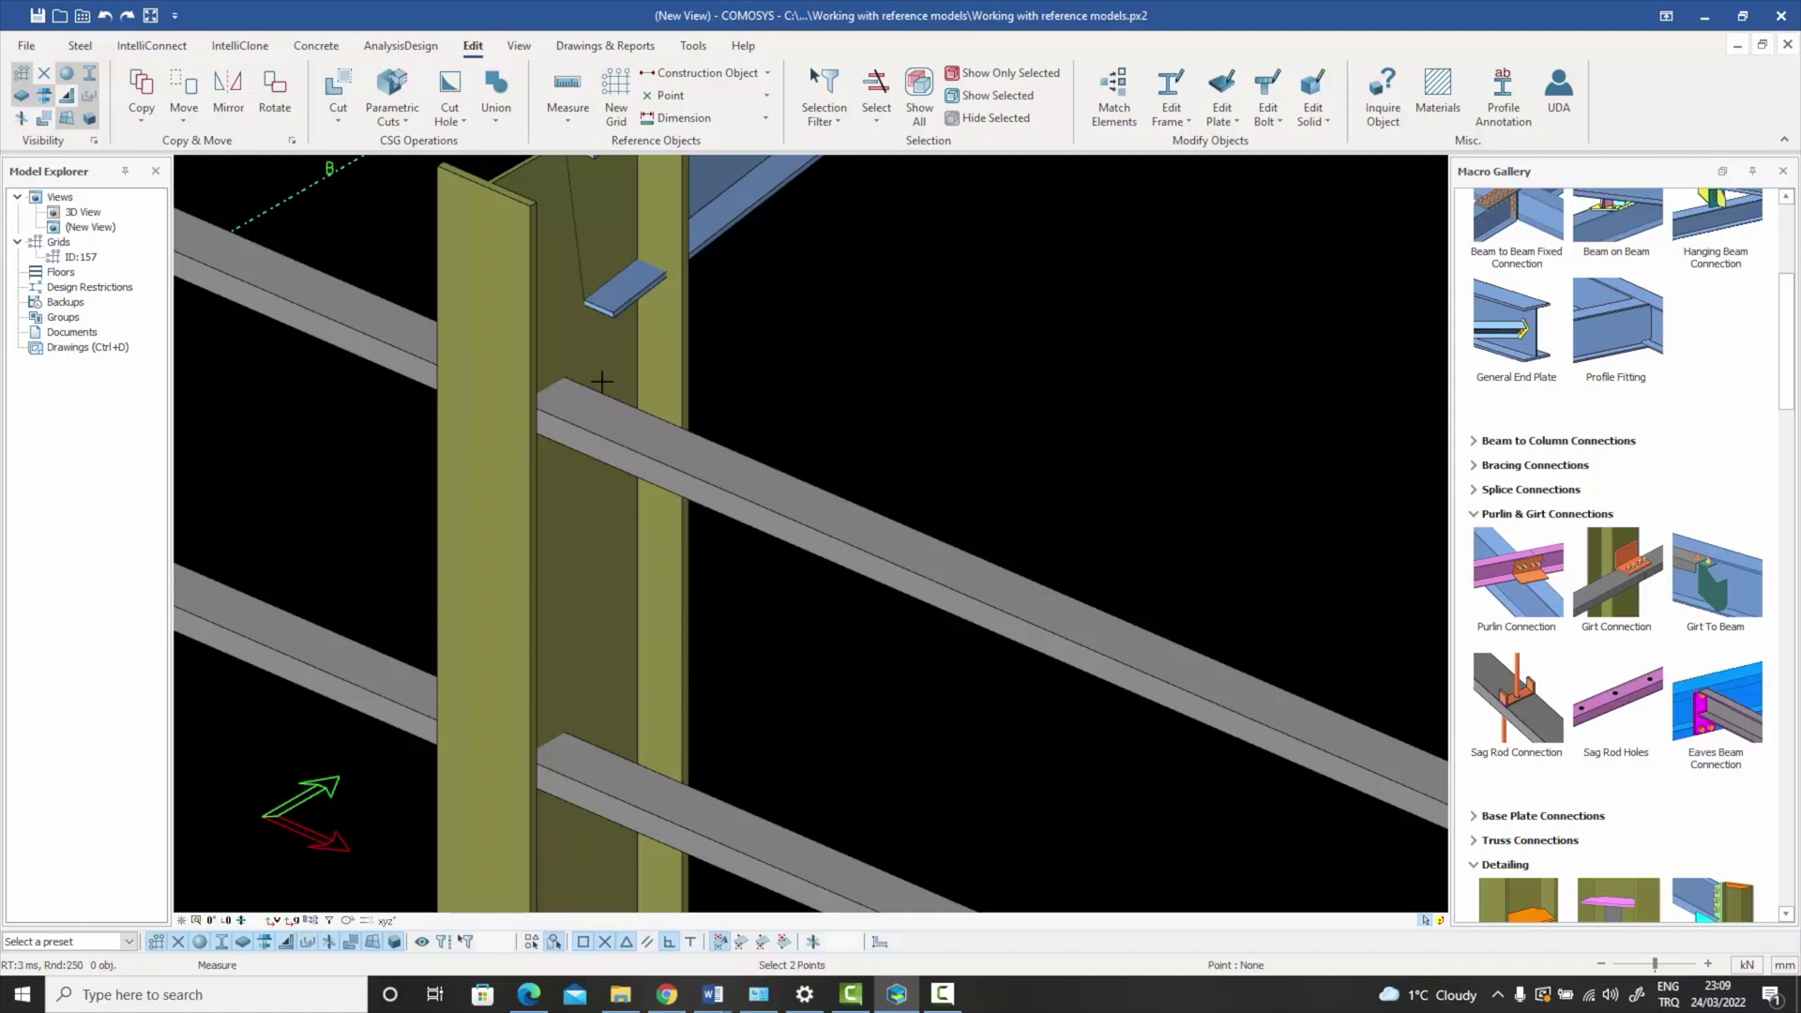
scroll(561, 380, "up", 3)
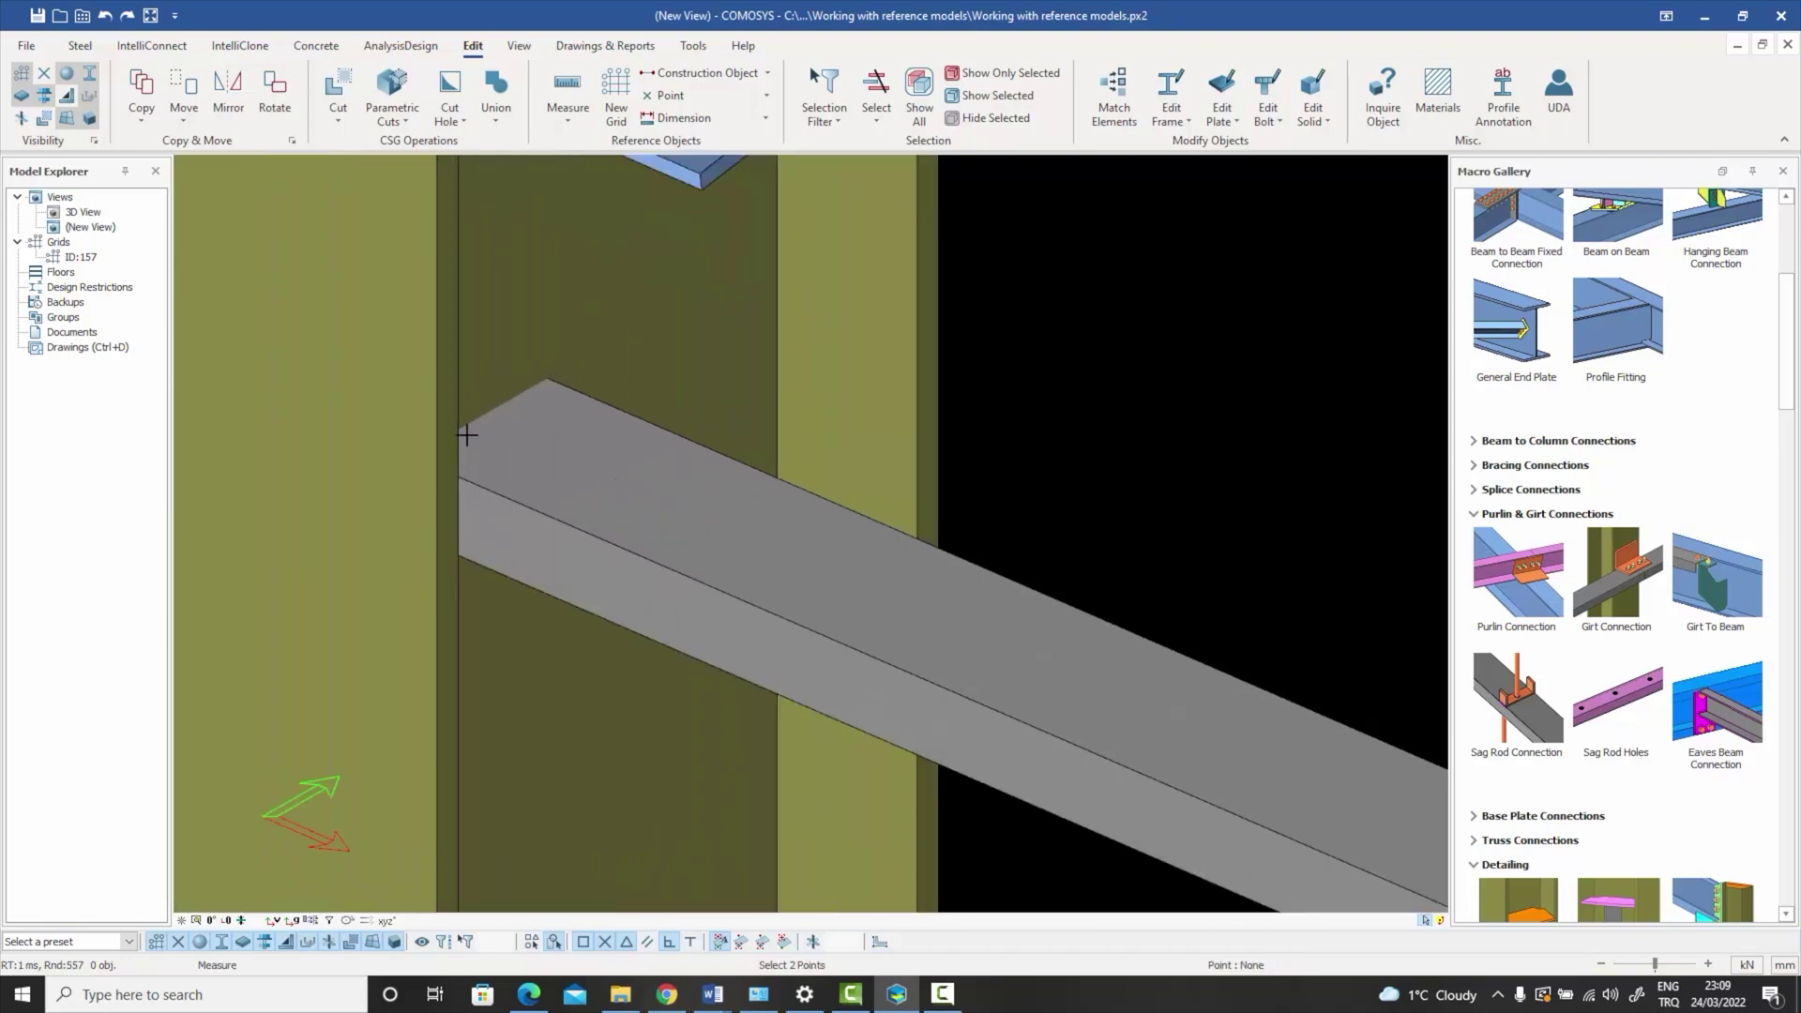
scroll(610, 406, "down", 2)
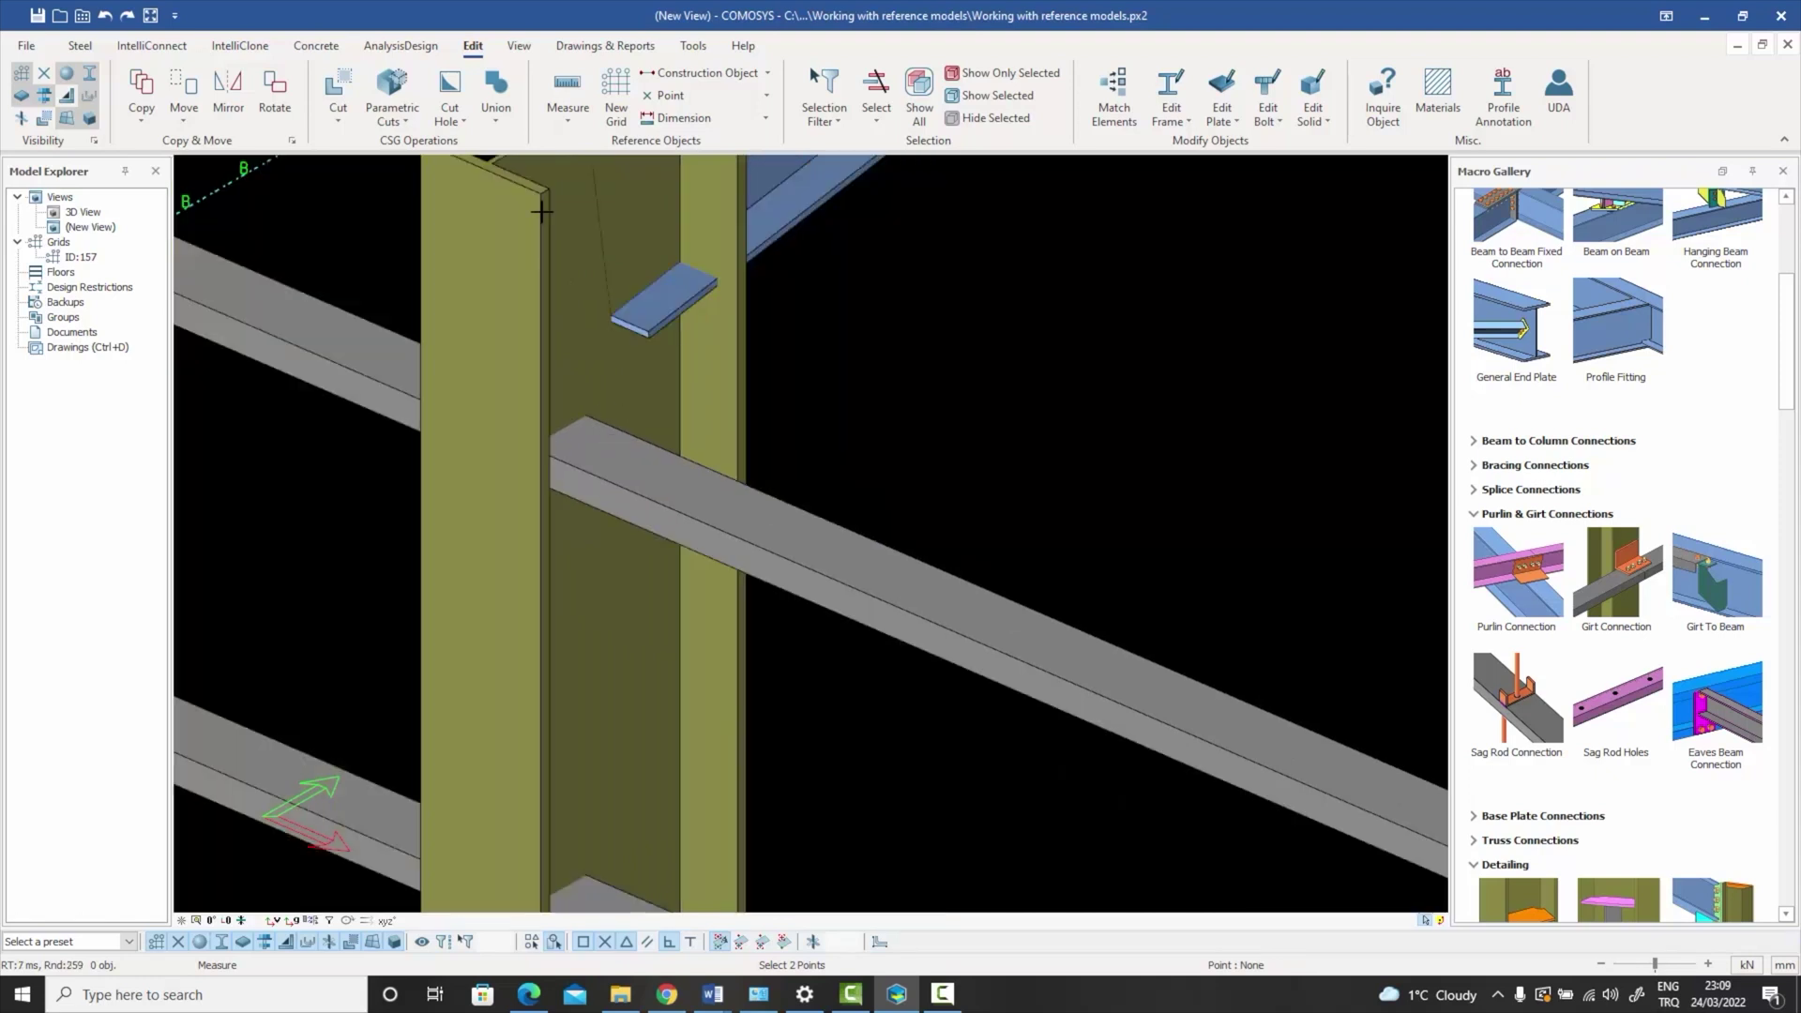
right_click(786, 406)
left_click(813, 418)
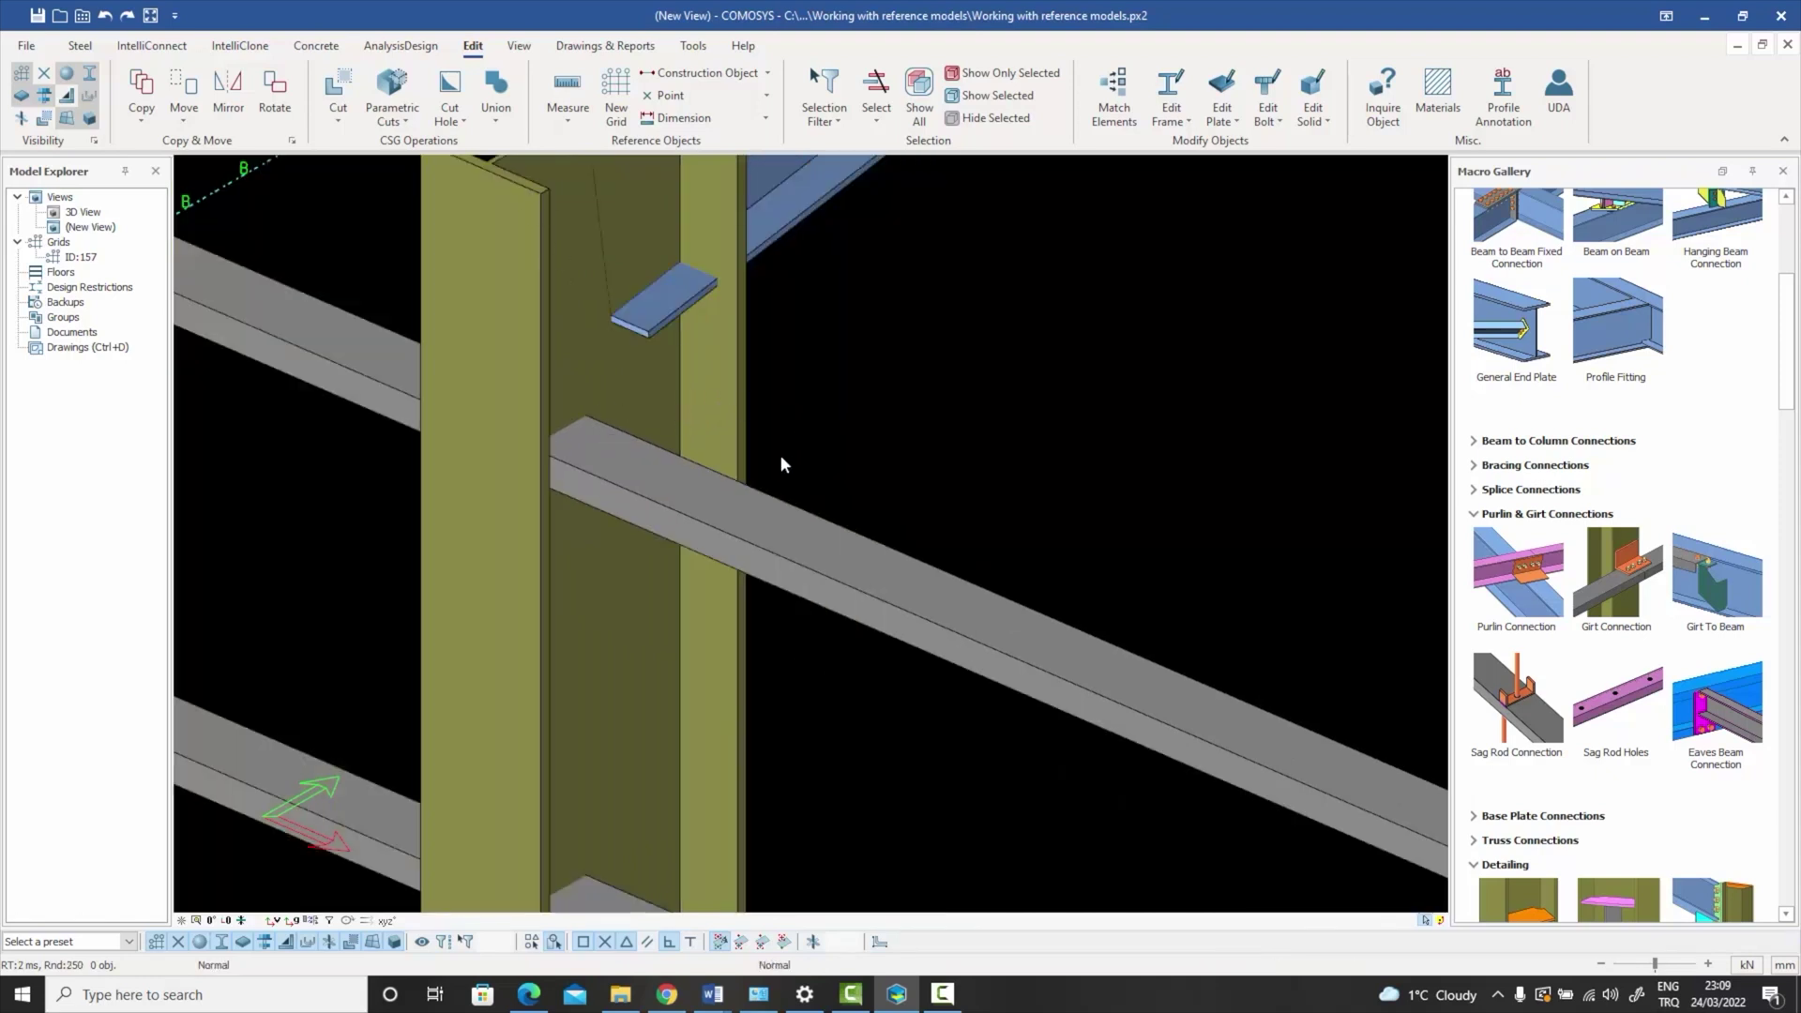
- Set the in-plane offset of the top girt between grid lines C and D to 295 mm
double_click(778, 544)
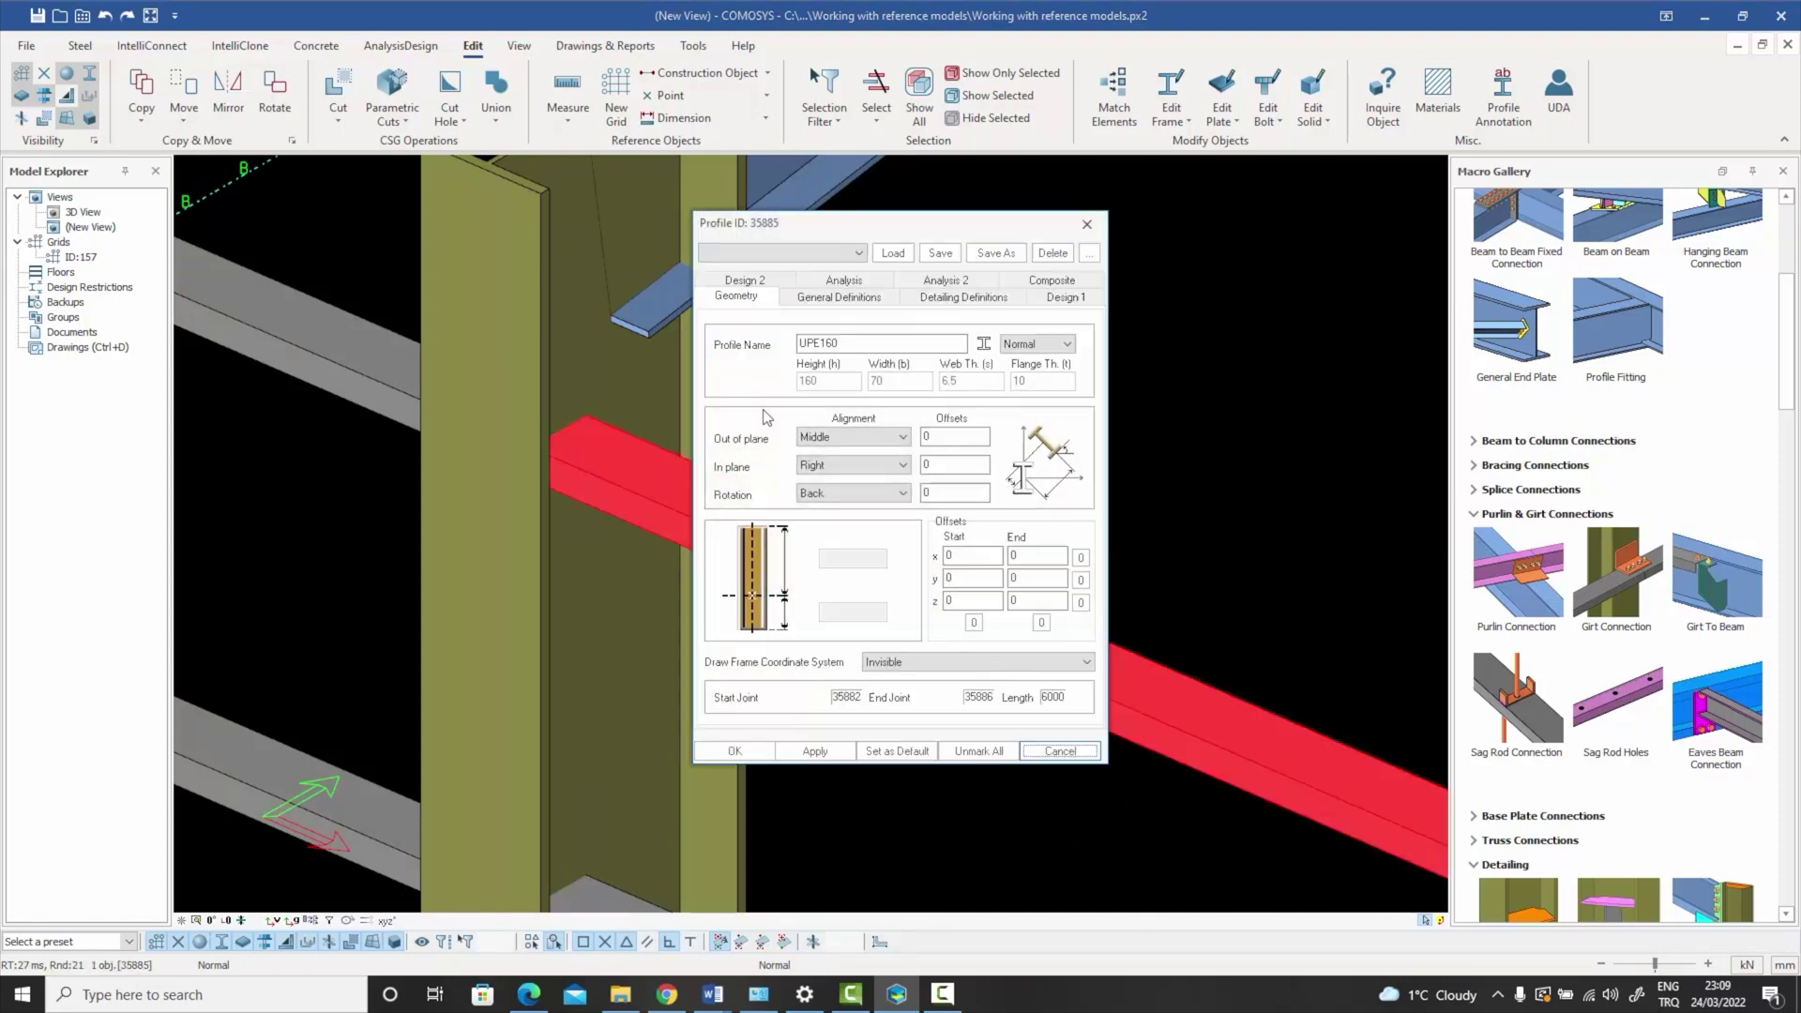
left_click_drag(794, 233, 1056, 181)
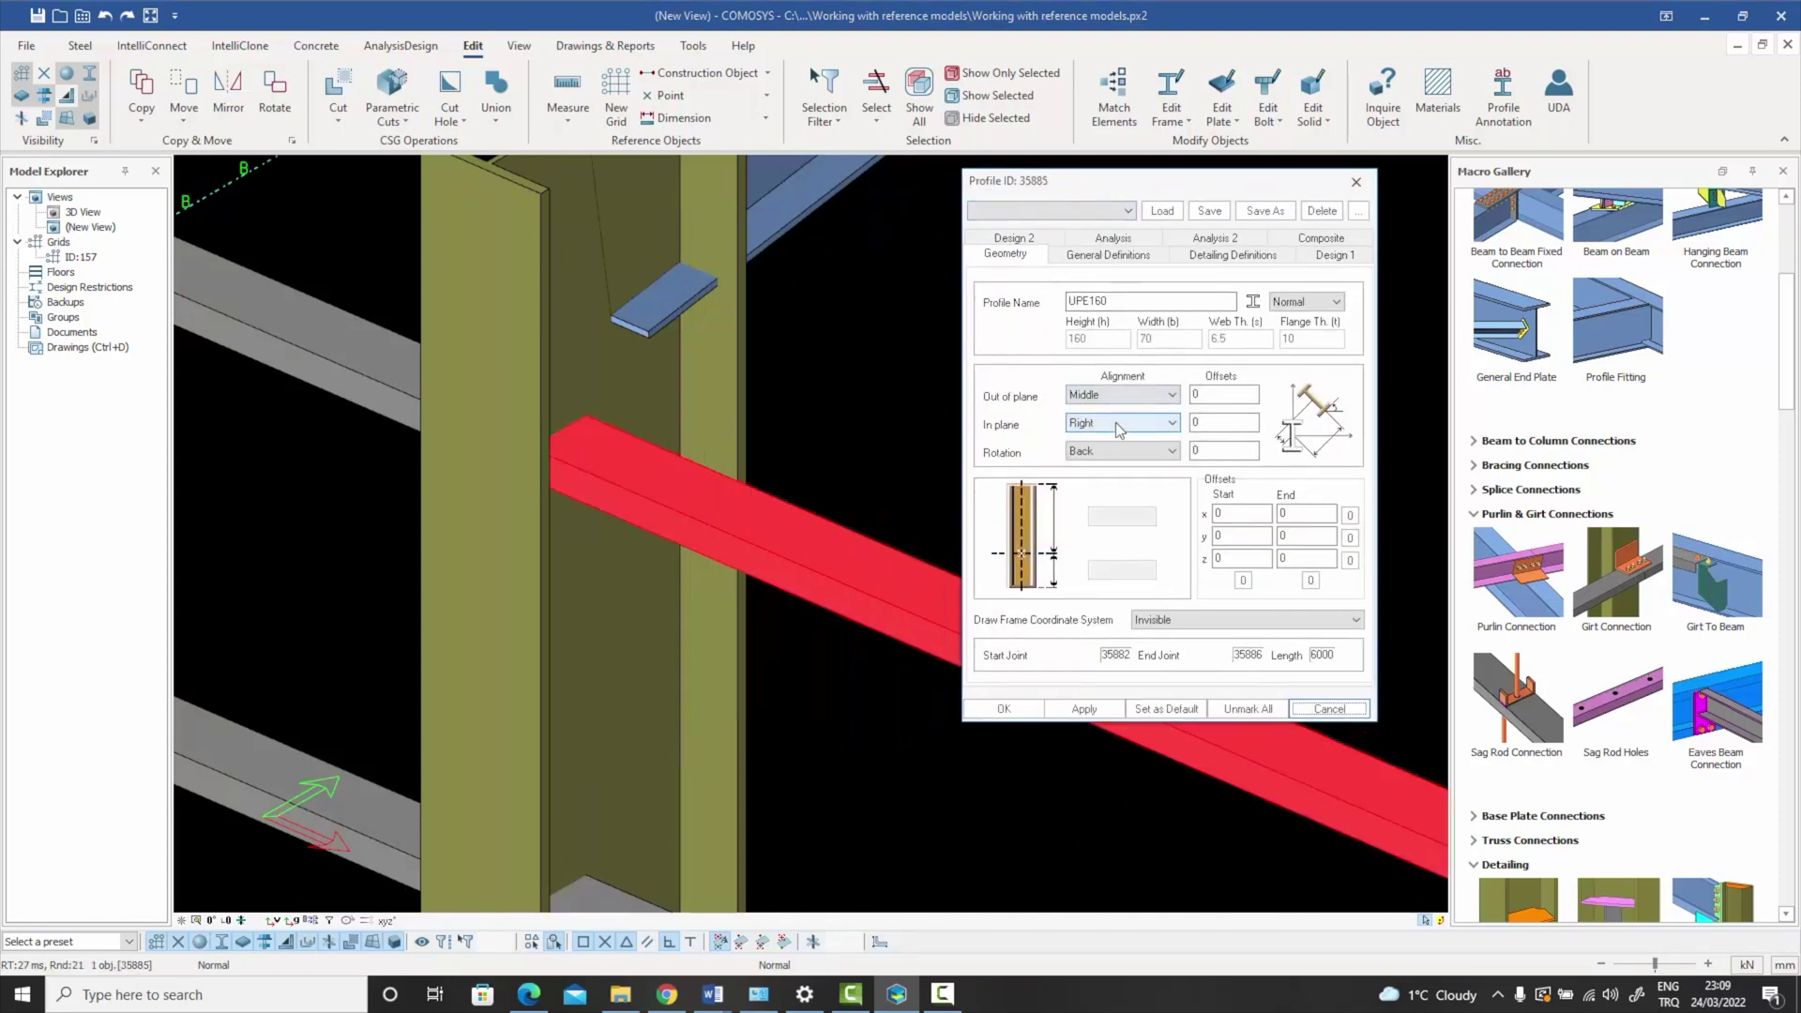
left_click(1223, 421)
double_click(1210, 423)
type("295")
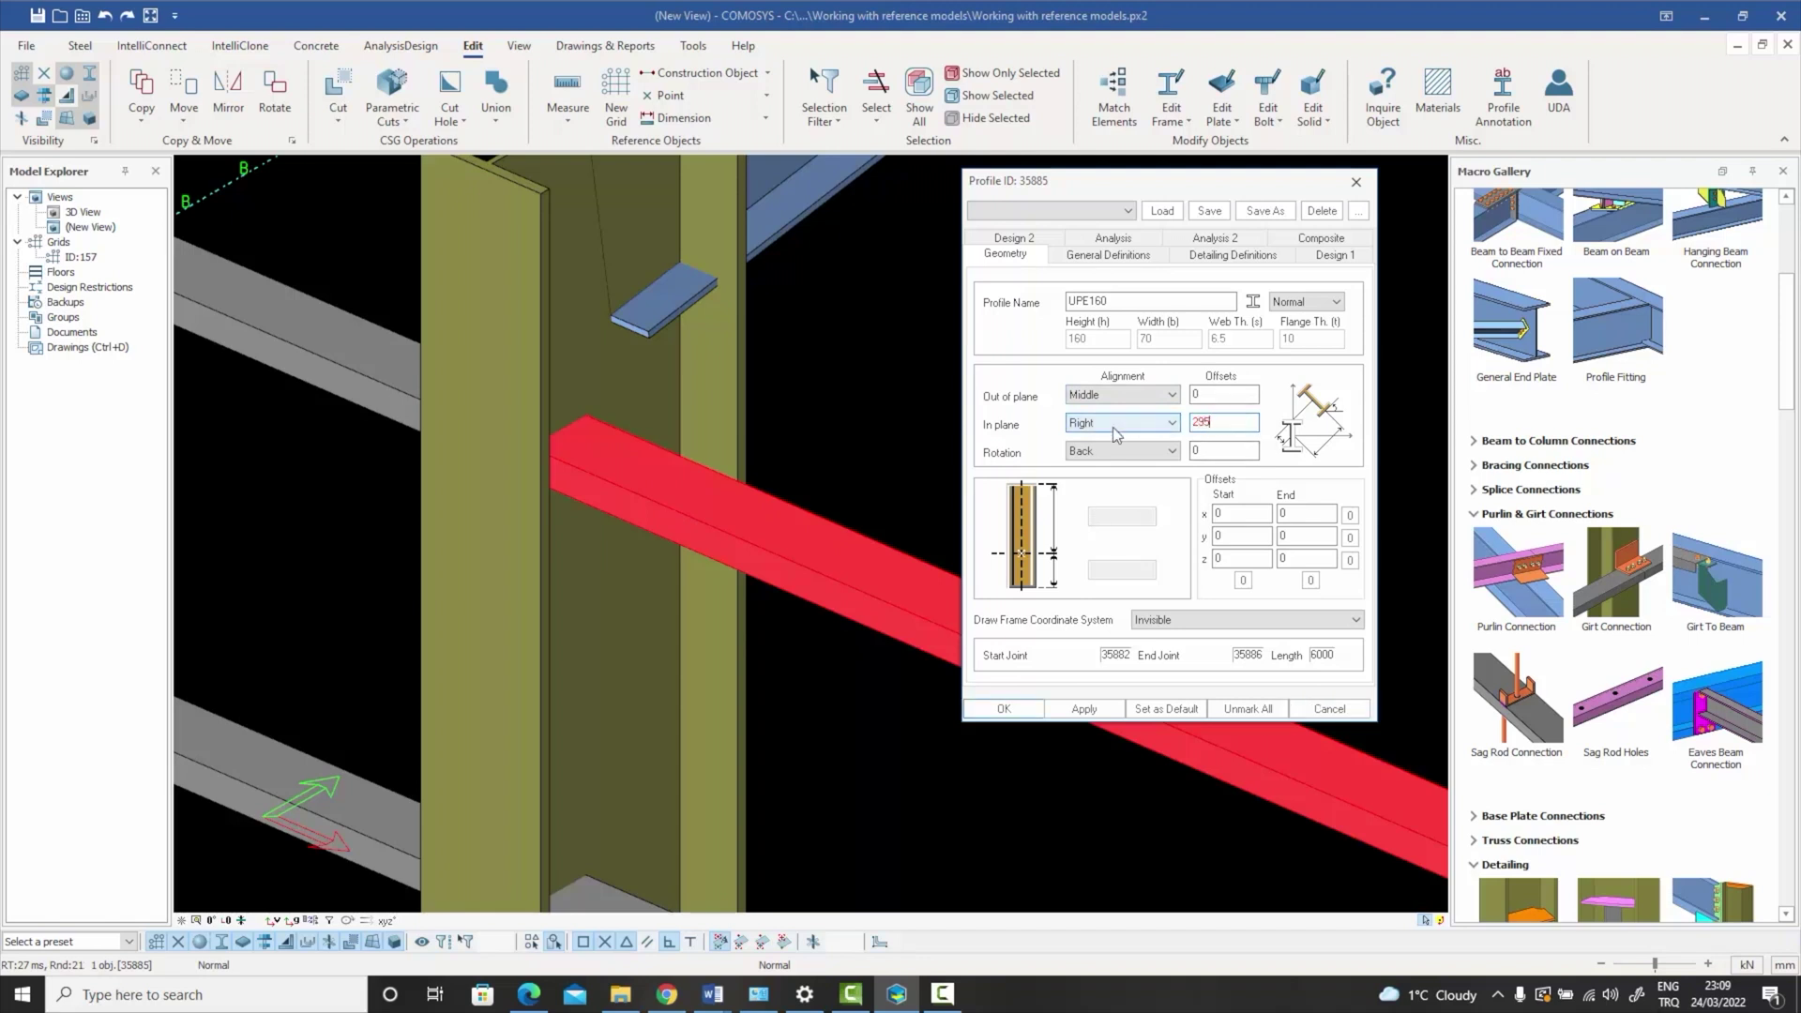
left_click(1085, 709)
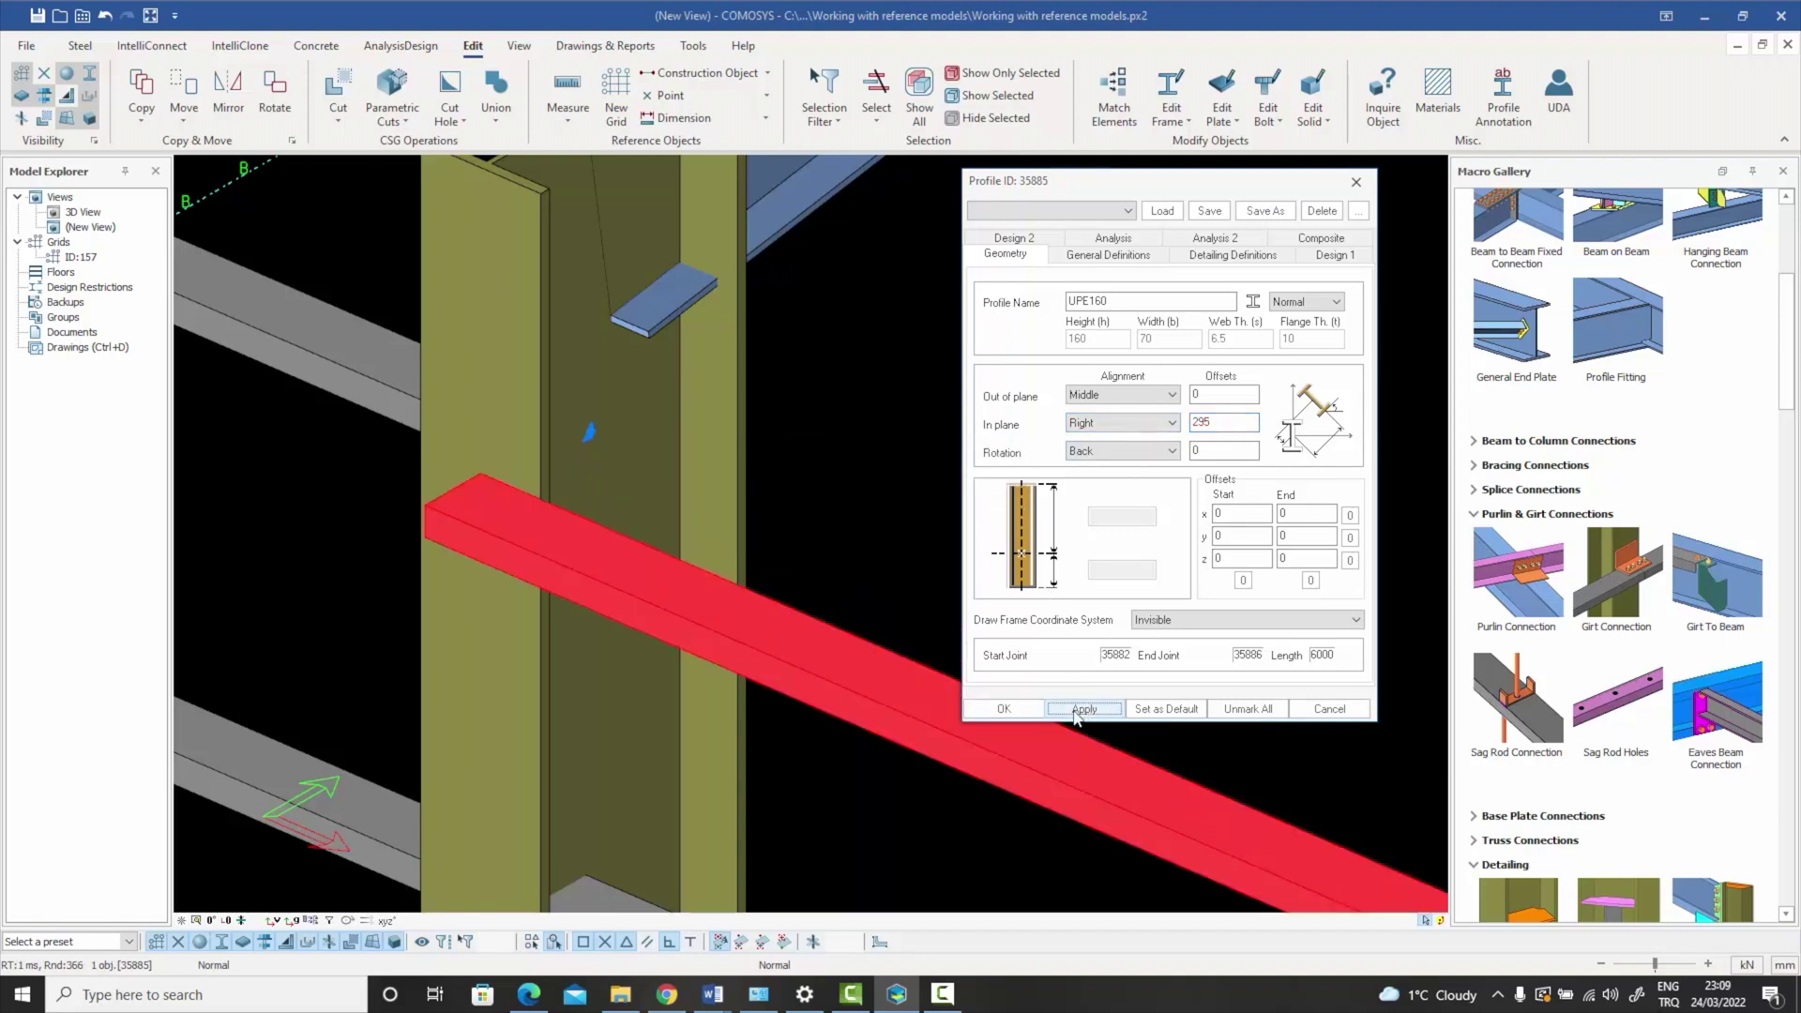
left_click(1010, 711)
left_click(908, 580)
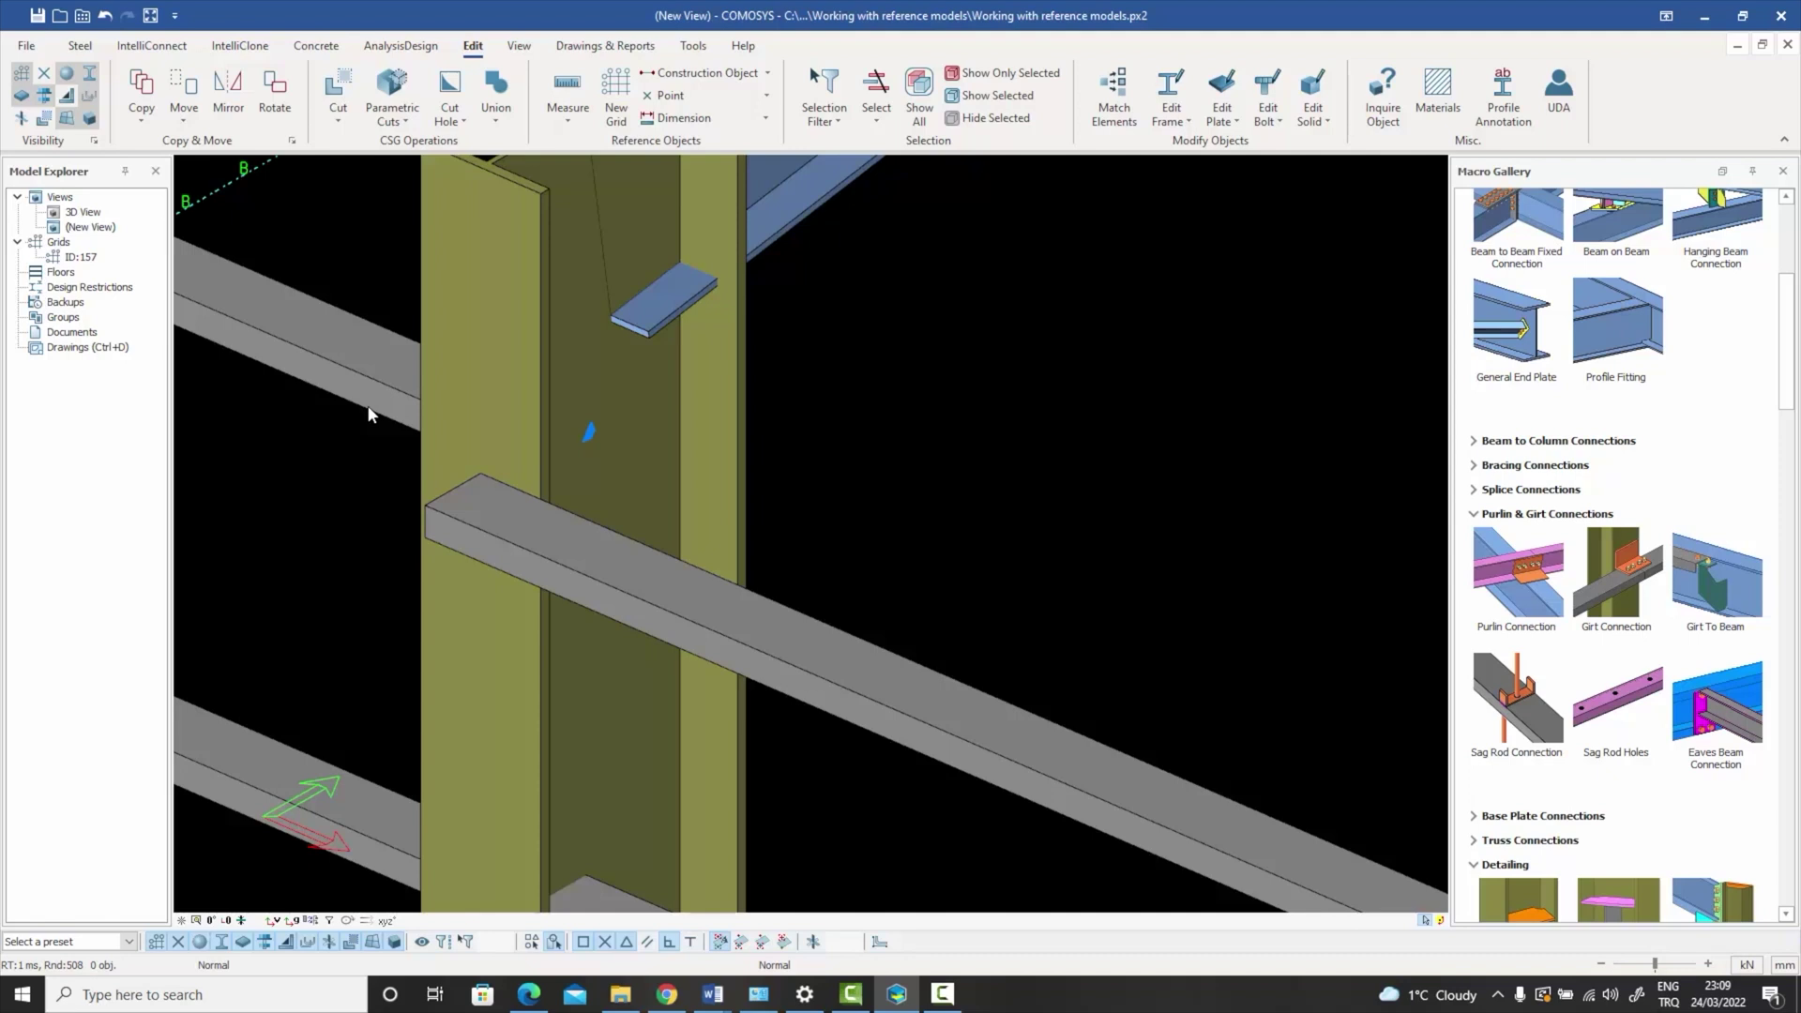
- Check the geometry properties of the top girt and the bottom girt between grid lines C and D
double_click(584, 555)
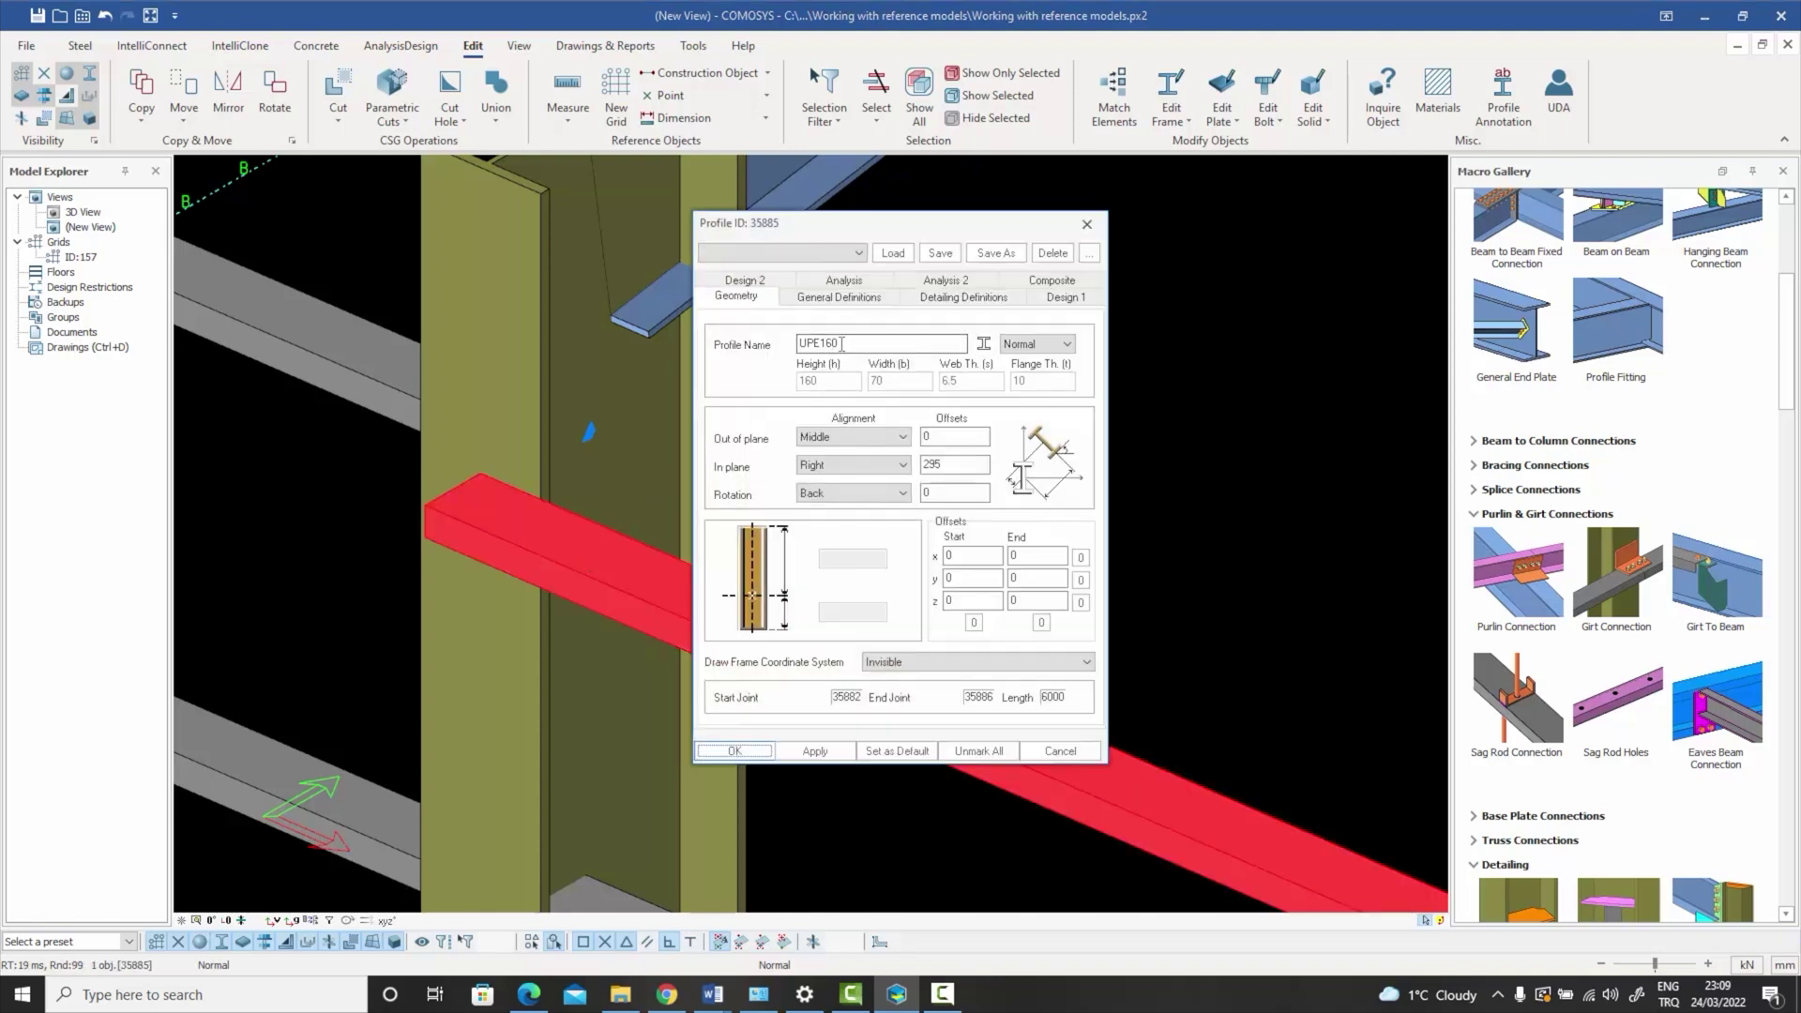
left_click(1087, 223)
scroll(1062, 331, "down", 7)
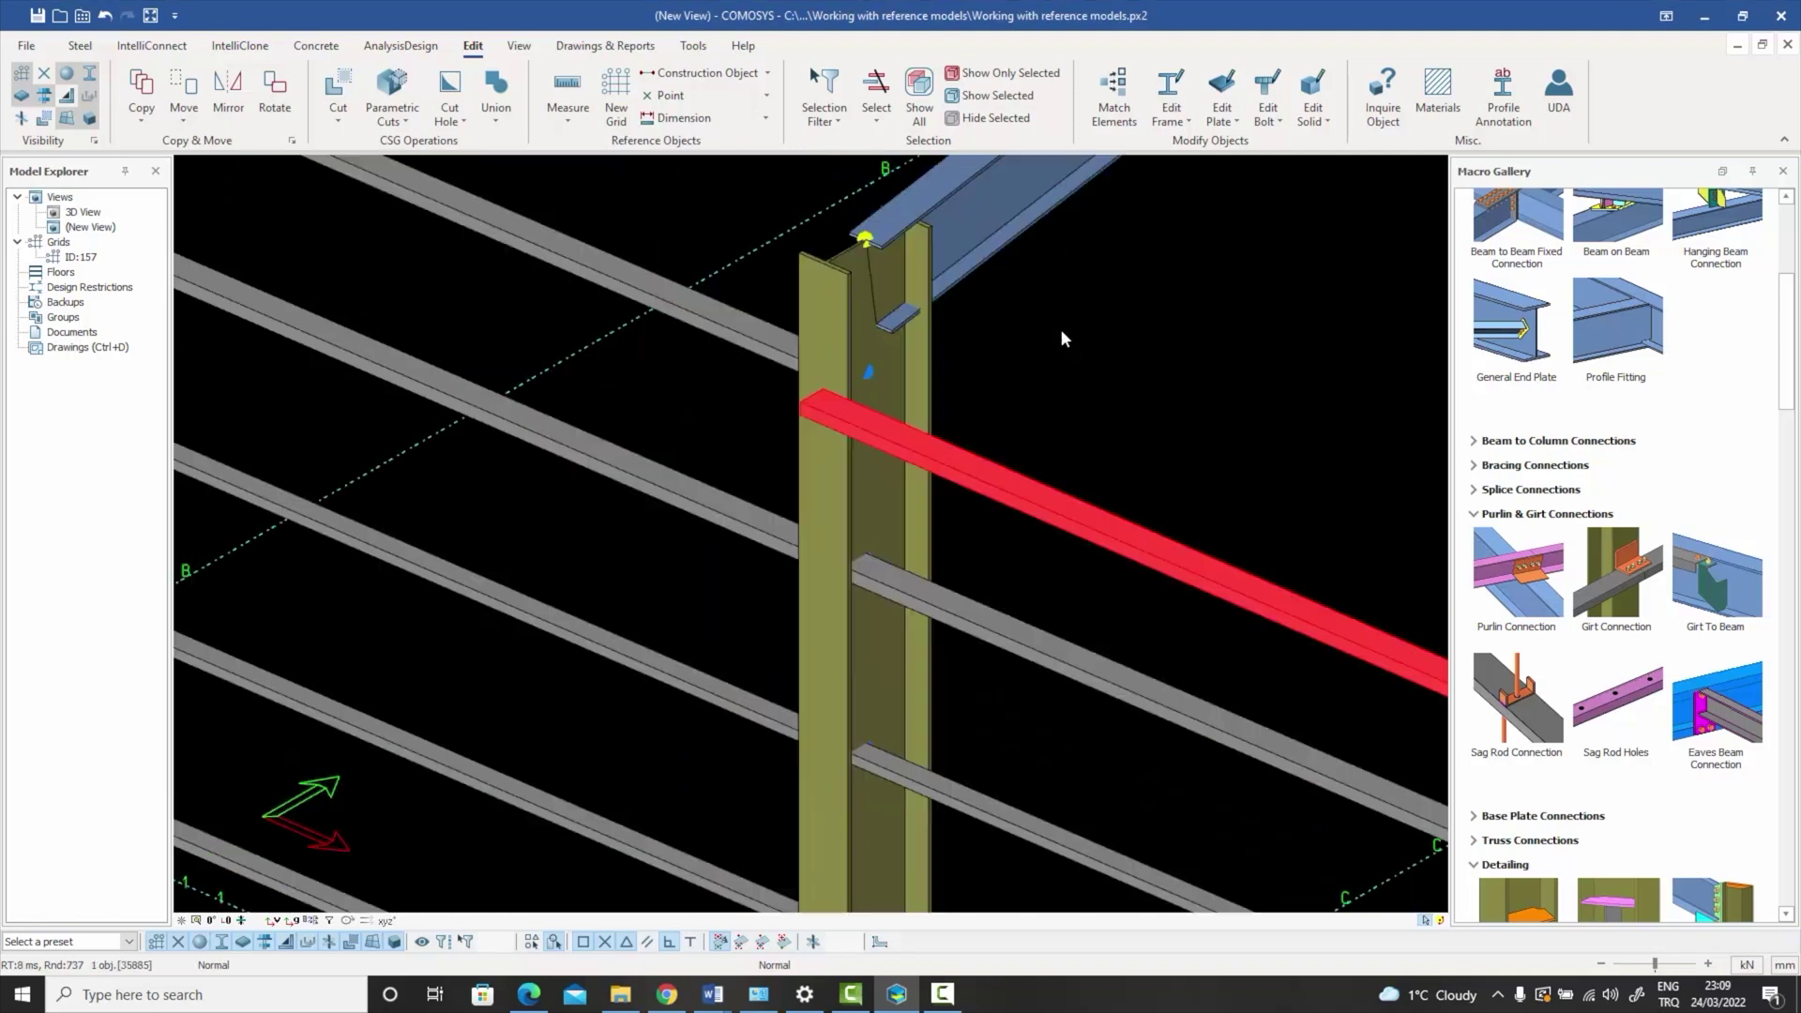
middle_click_drag(1017, 723, 808, 598)
scroll(808, 601, "up", 4)
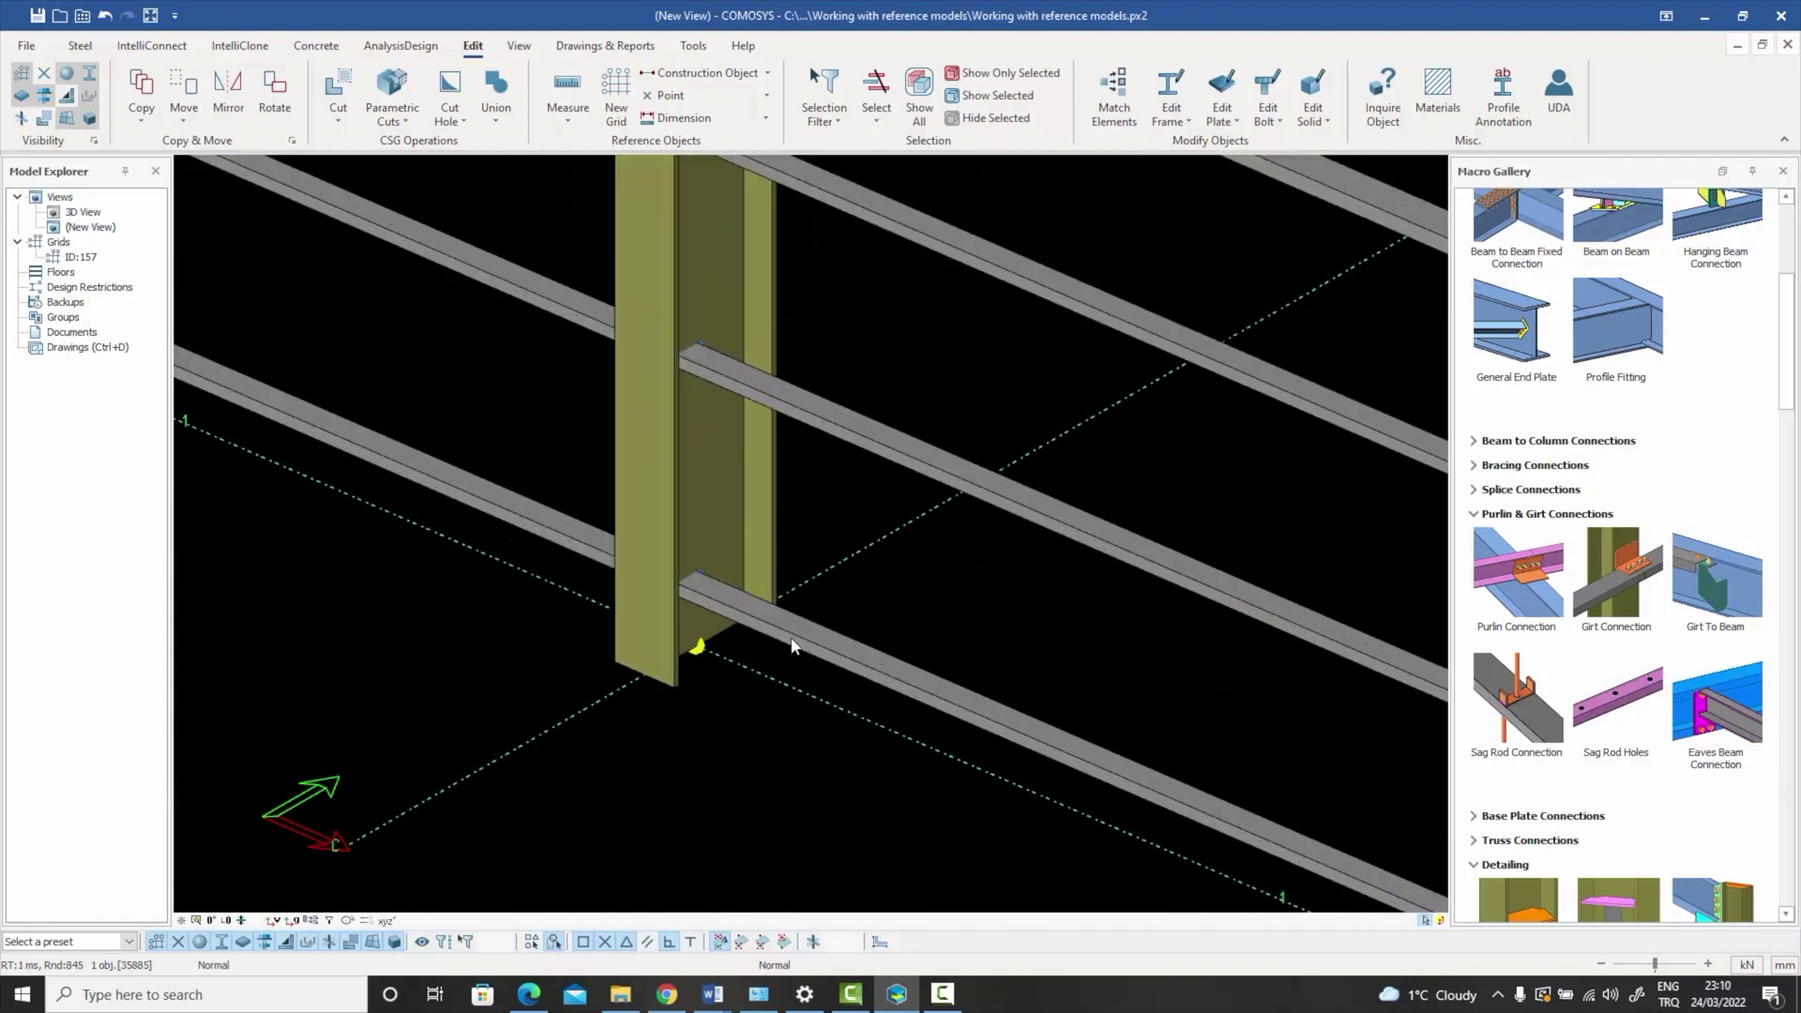
double_click(793, 645)
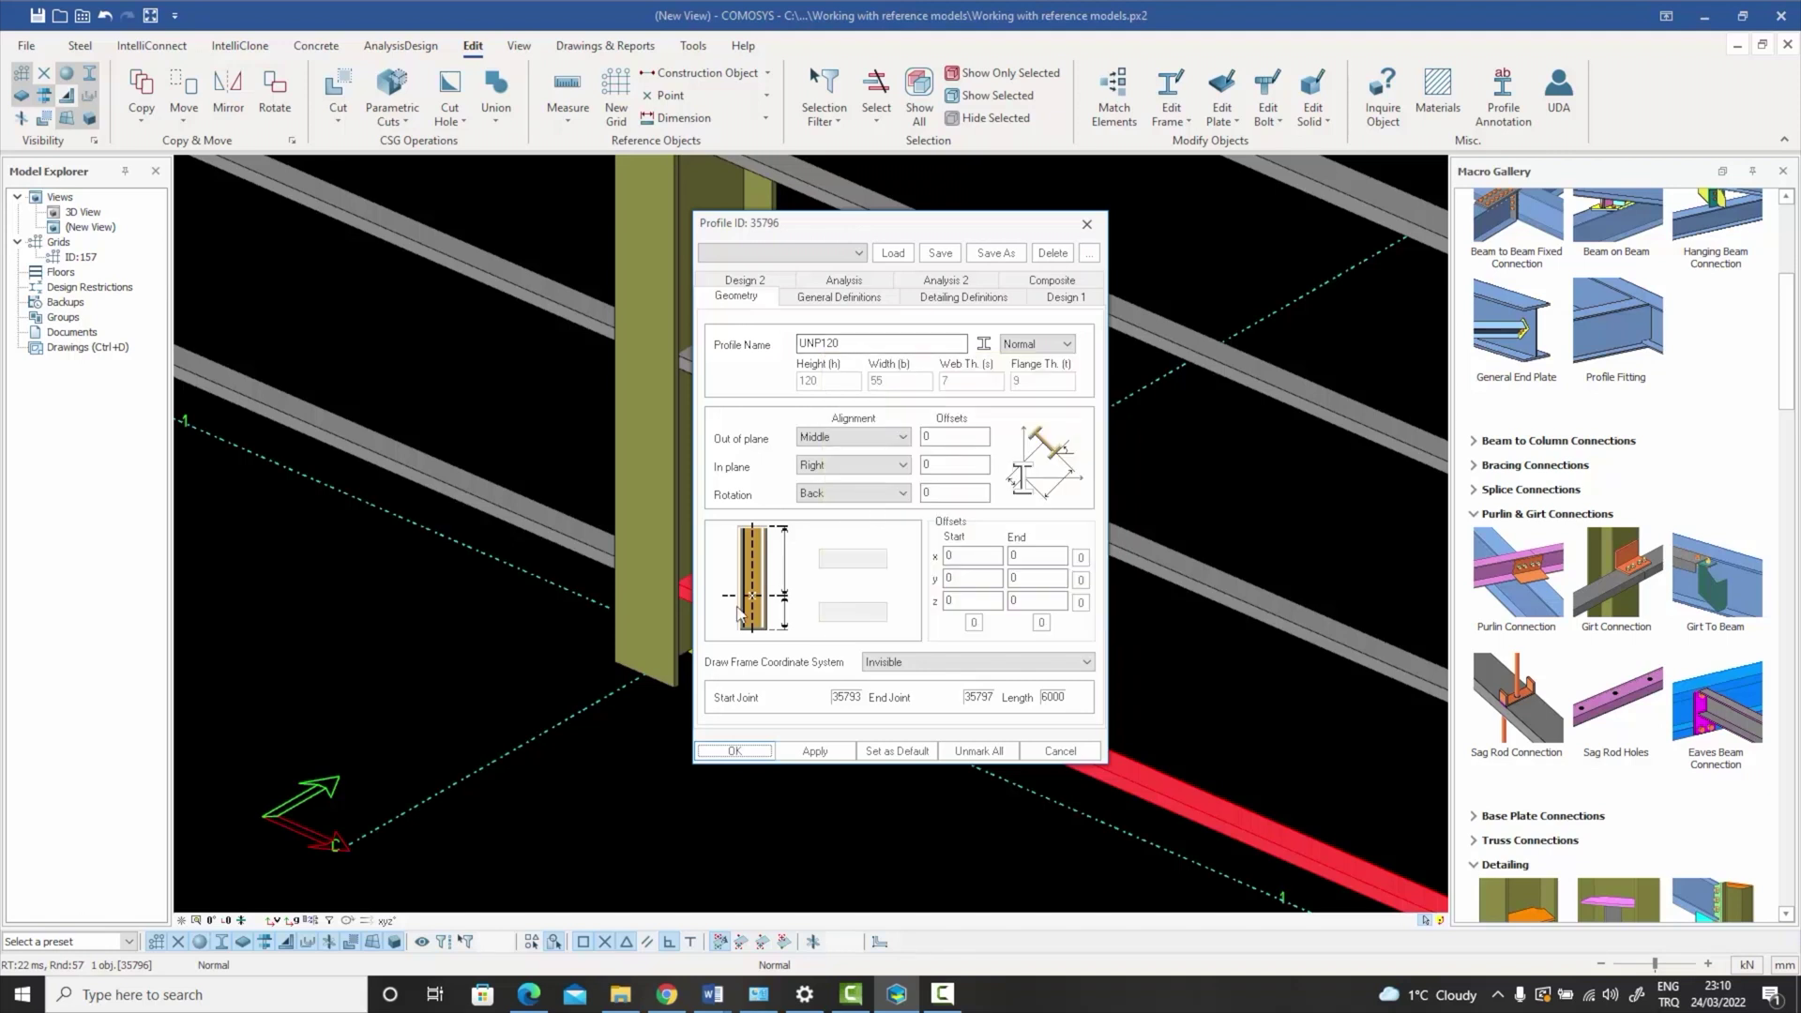
left_click(1049, 755)
left_click(949, 606)
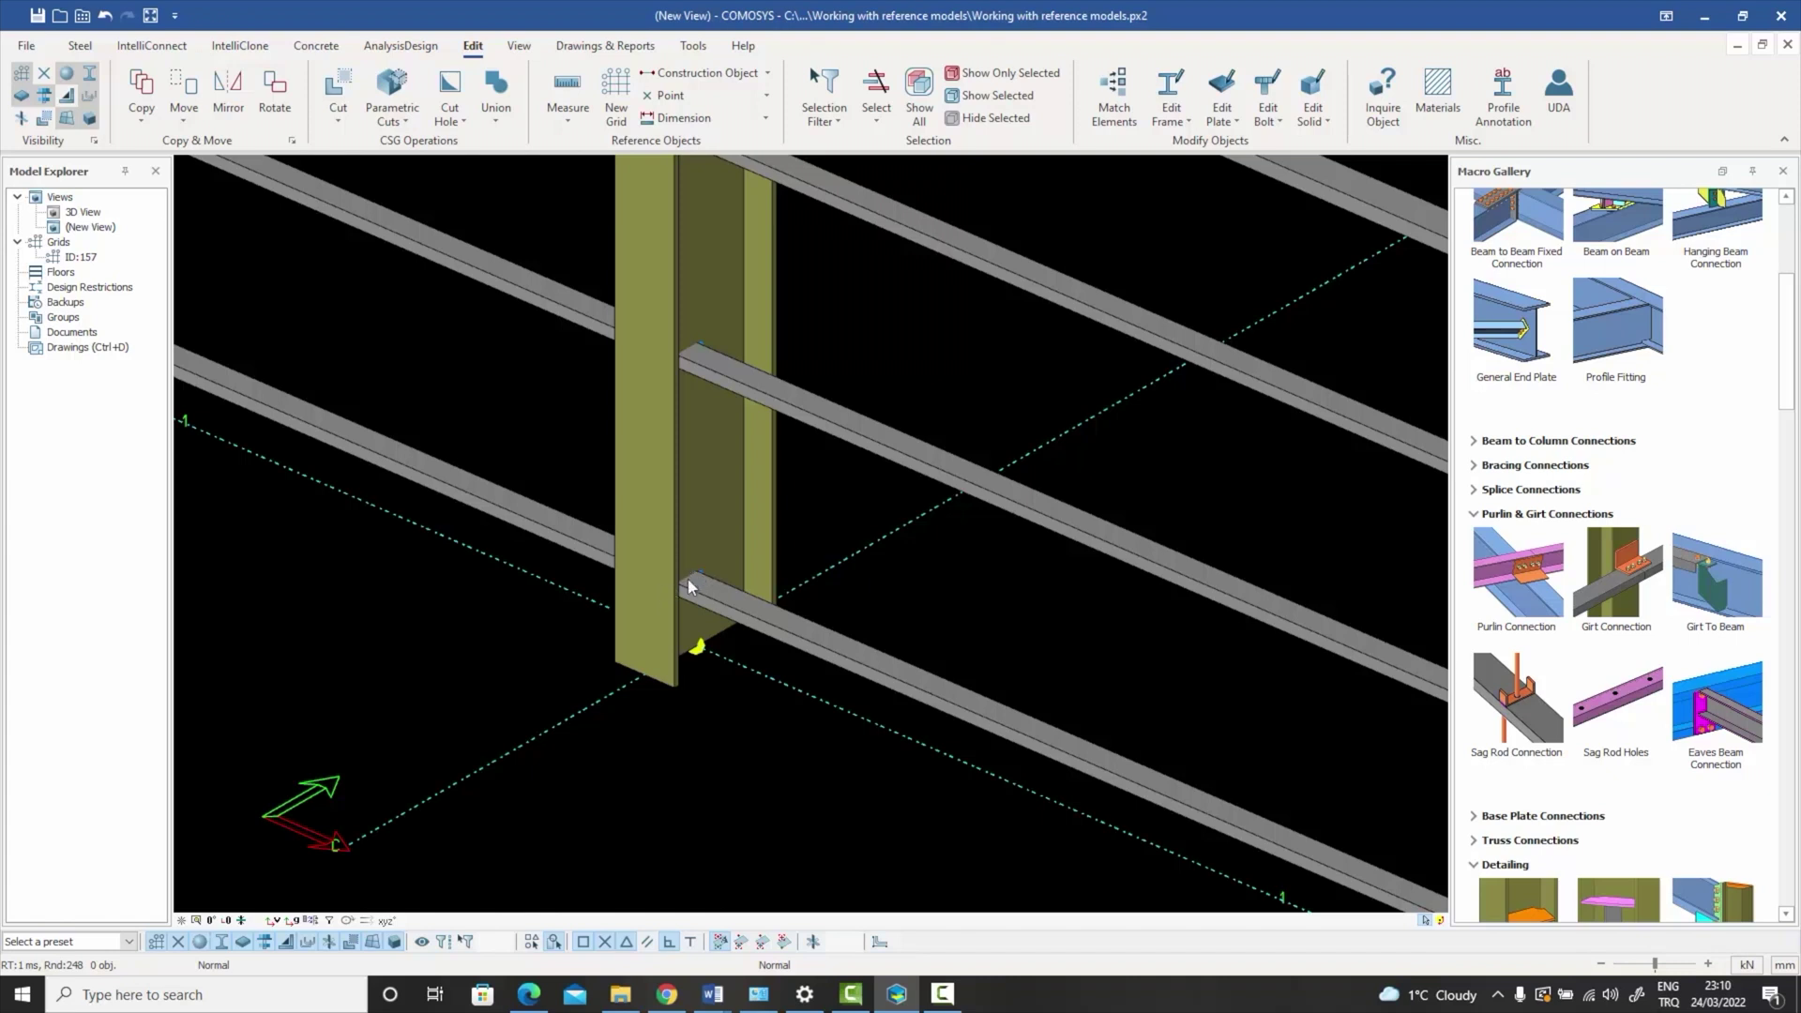
- Set the in-plane offset of the bottom girt between grid lines C and D to 295 mm and compare it with the neighbouring girts
double_click(742, 605)
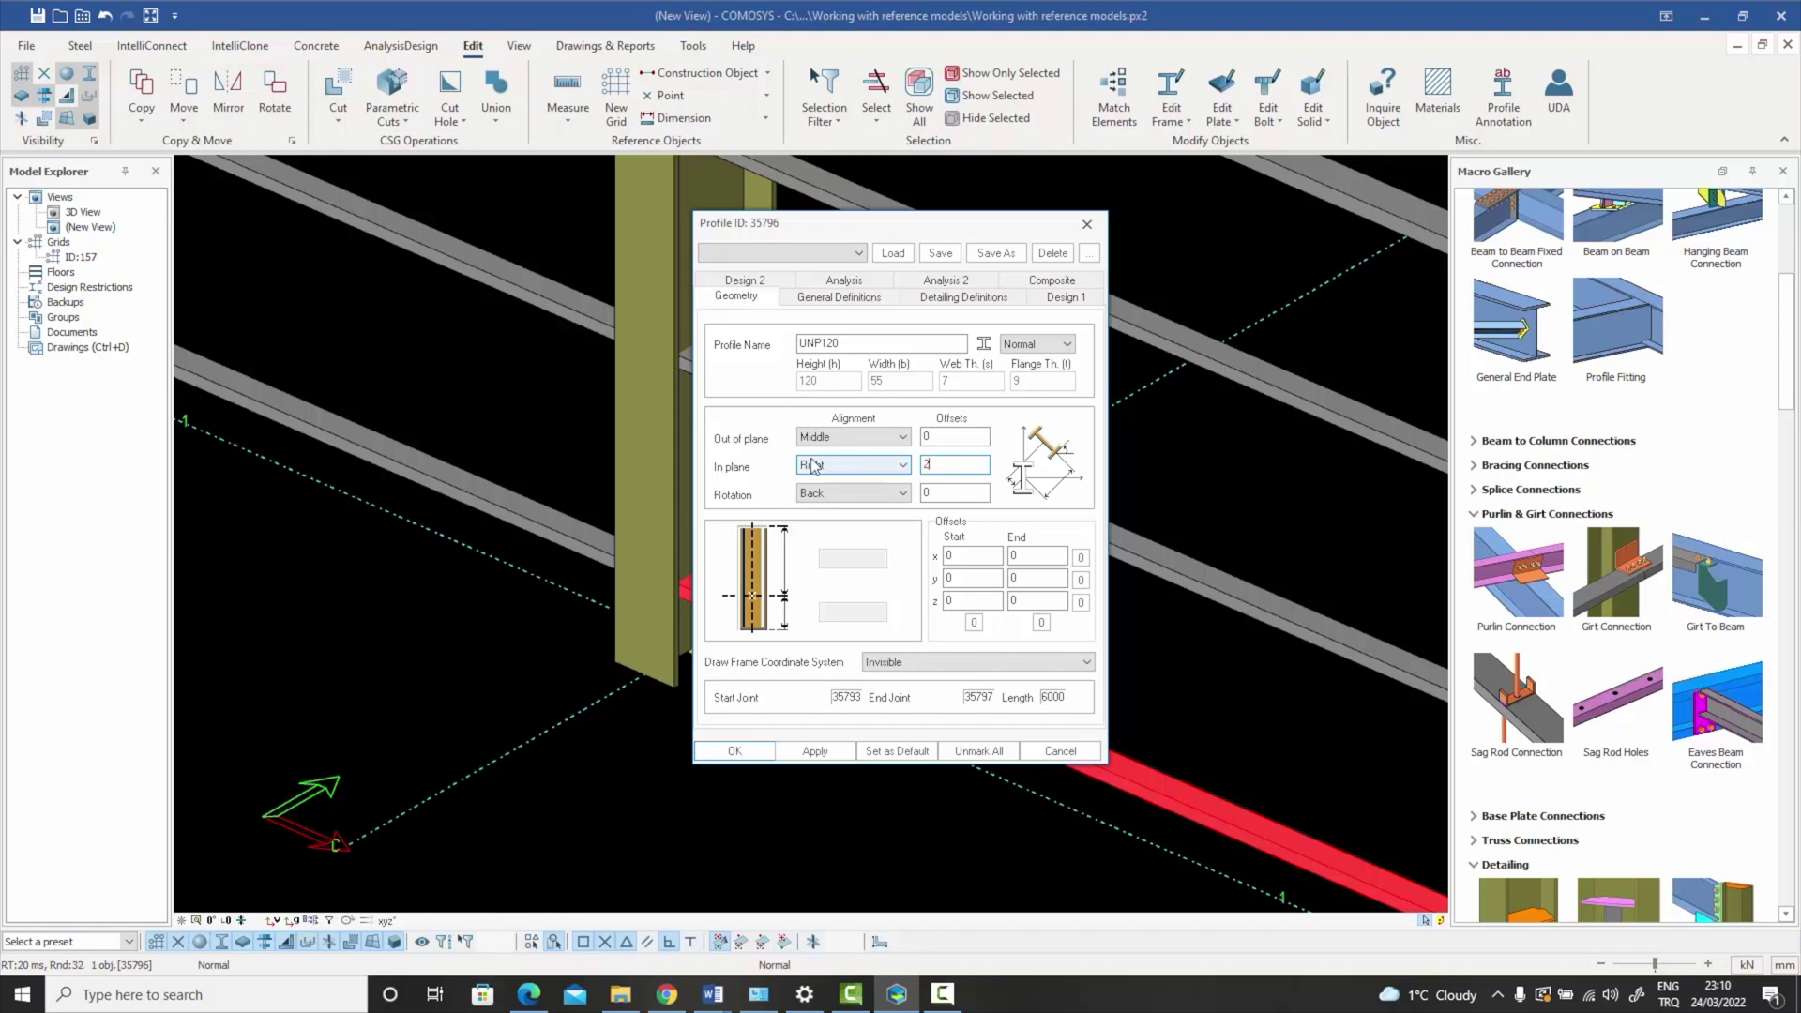
type("95")
left_click(740, 756)
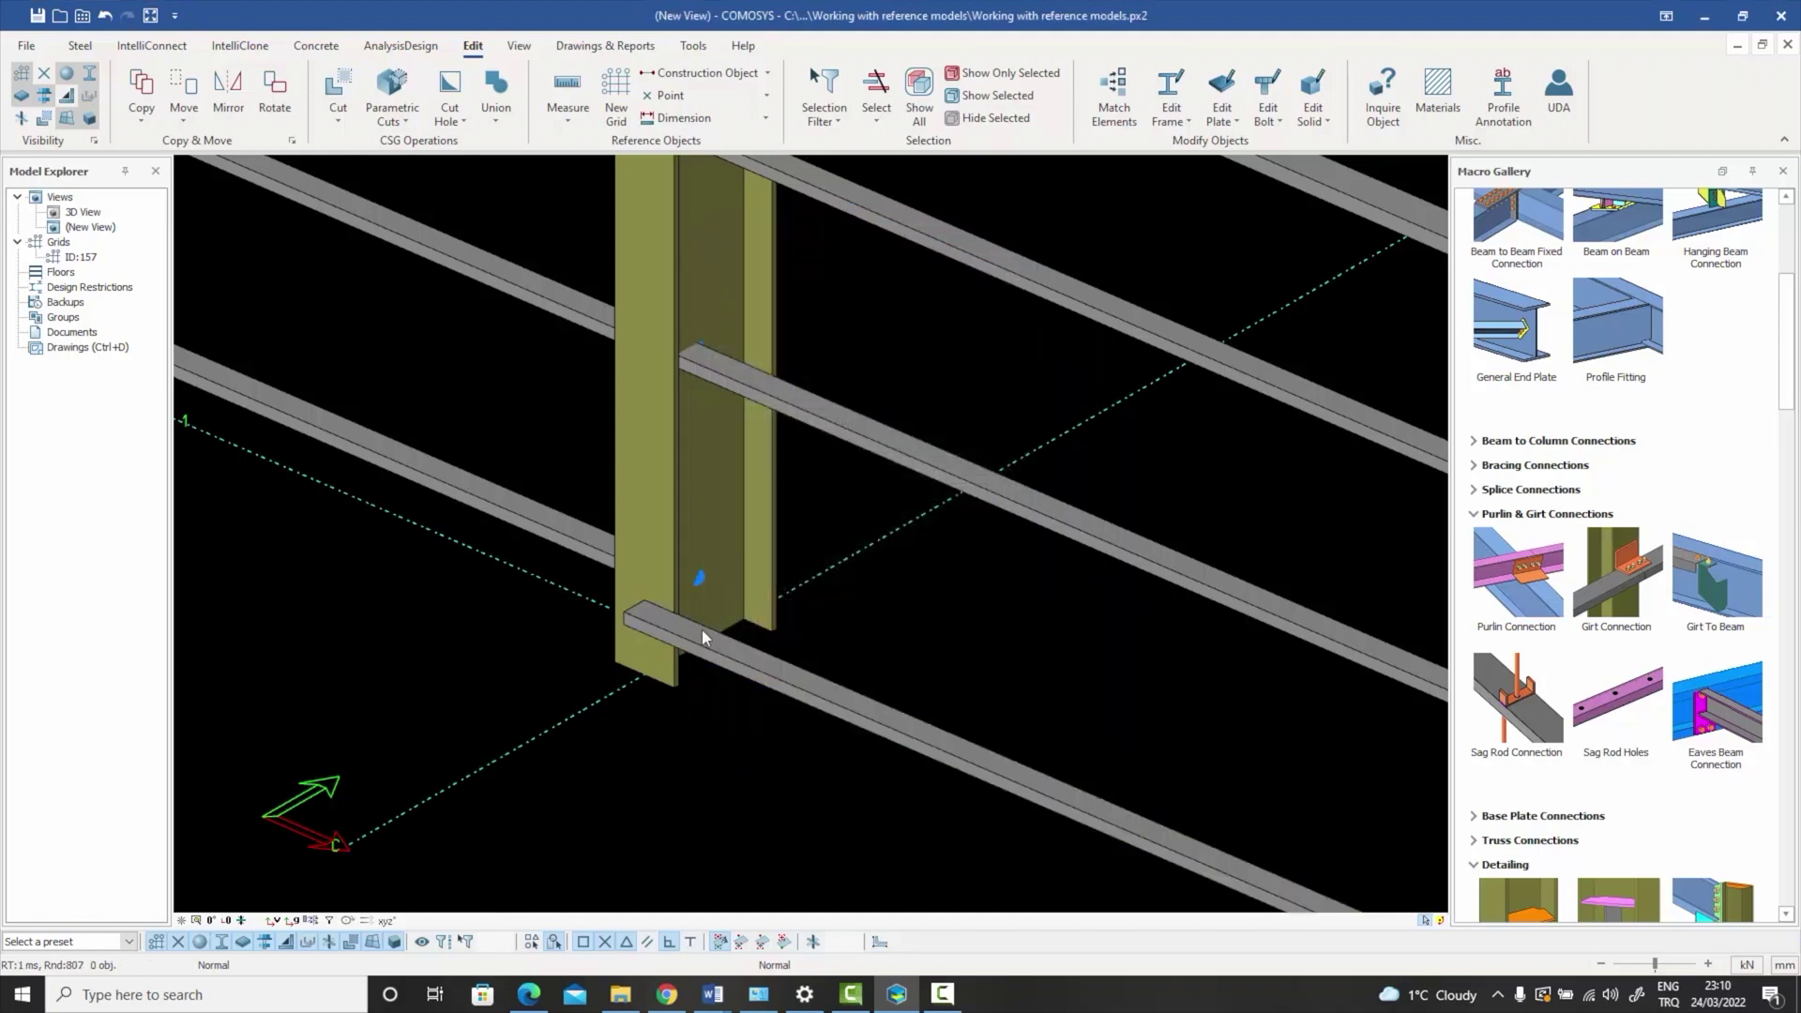
scroll(674, 614, "down", 5)
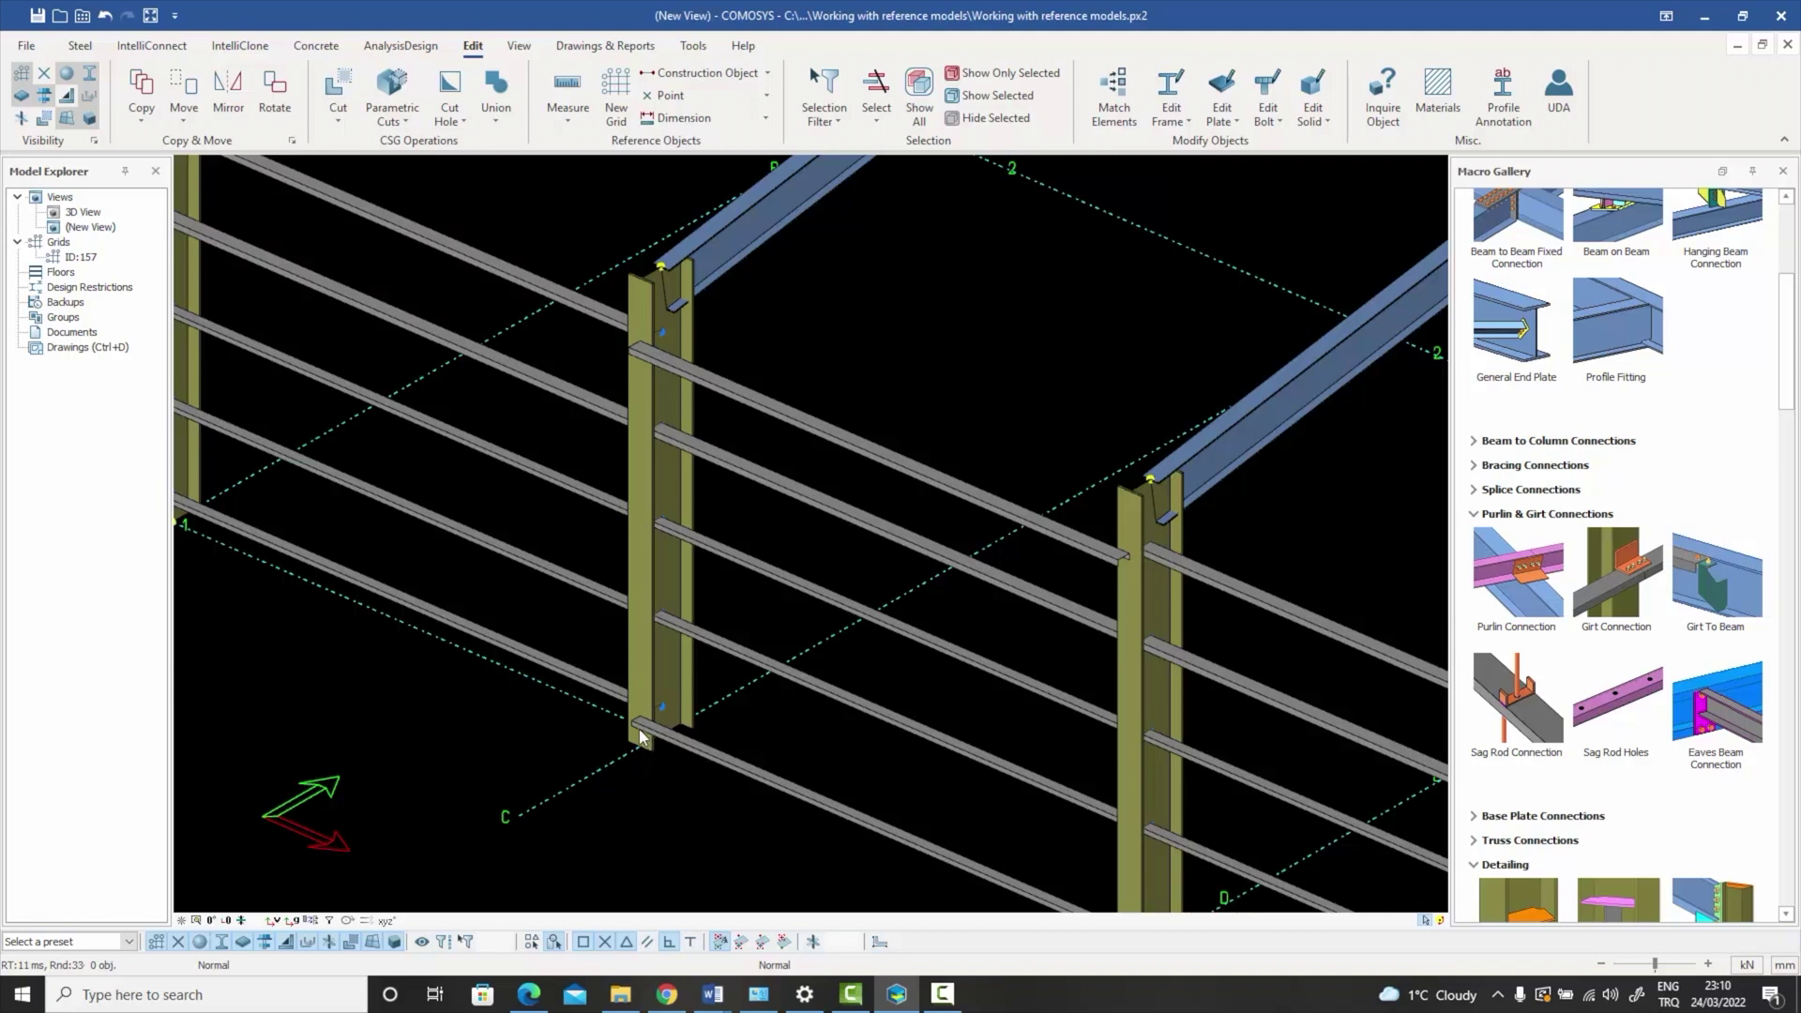
middle_click_drag(655, 720, 742, 701)
left_click(734, 379)
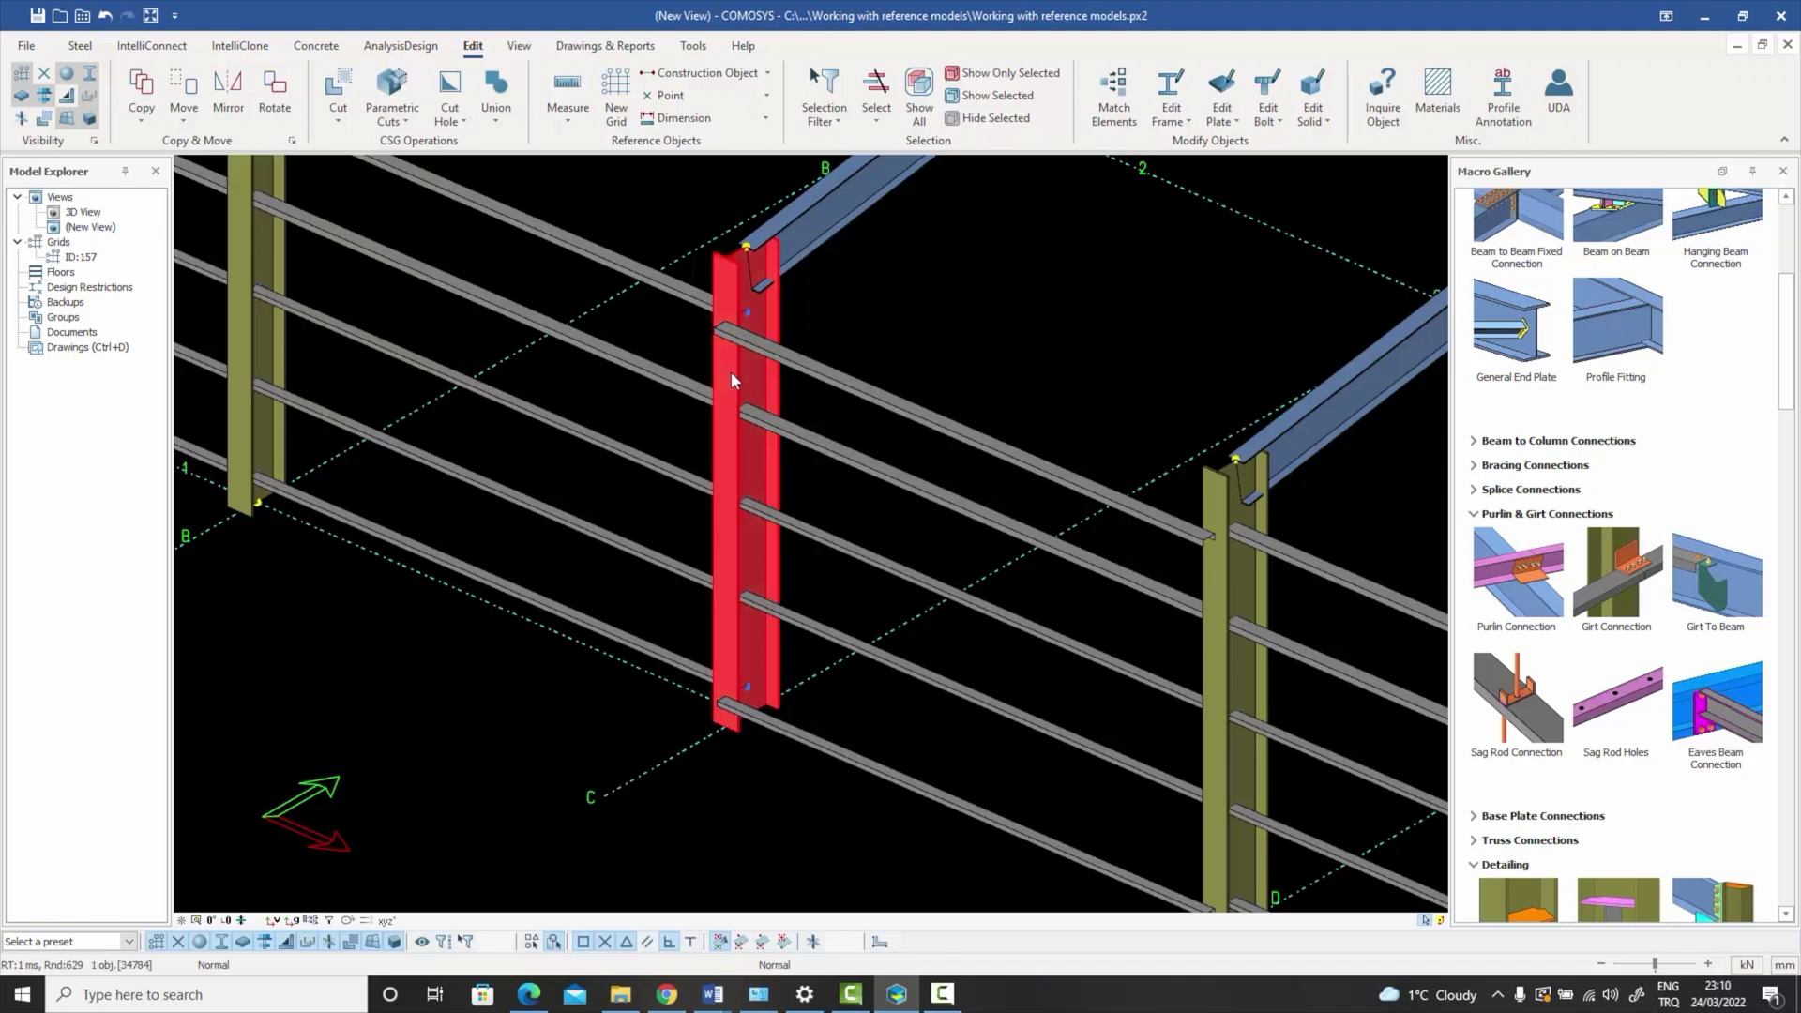
left_click(843, 389)
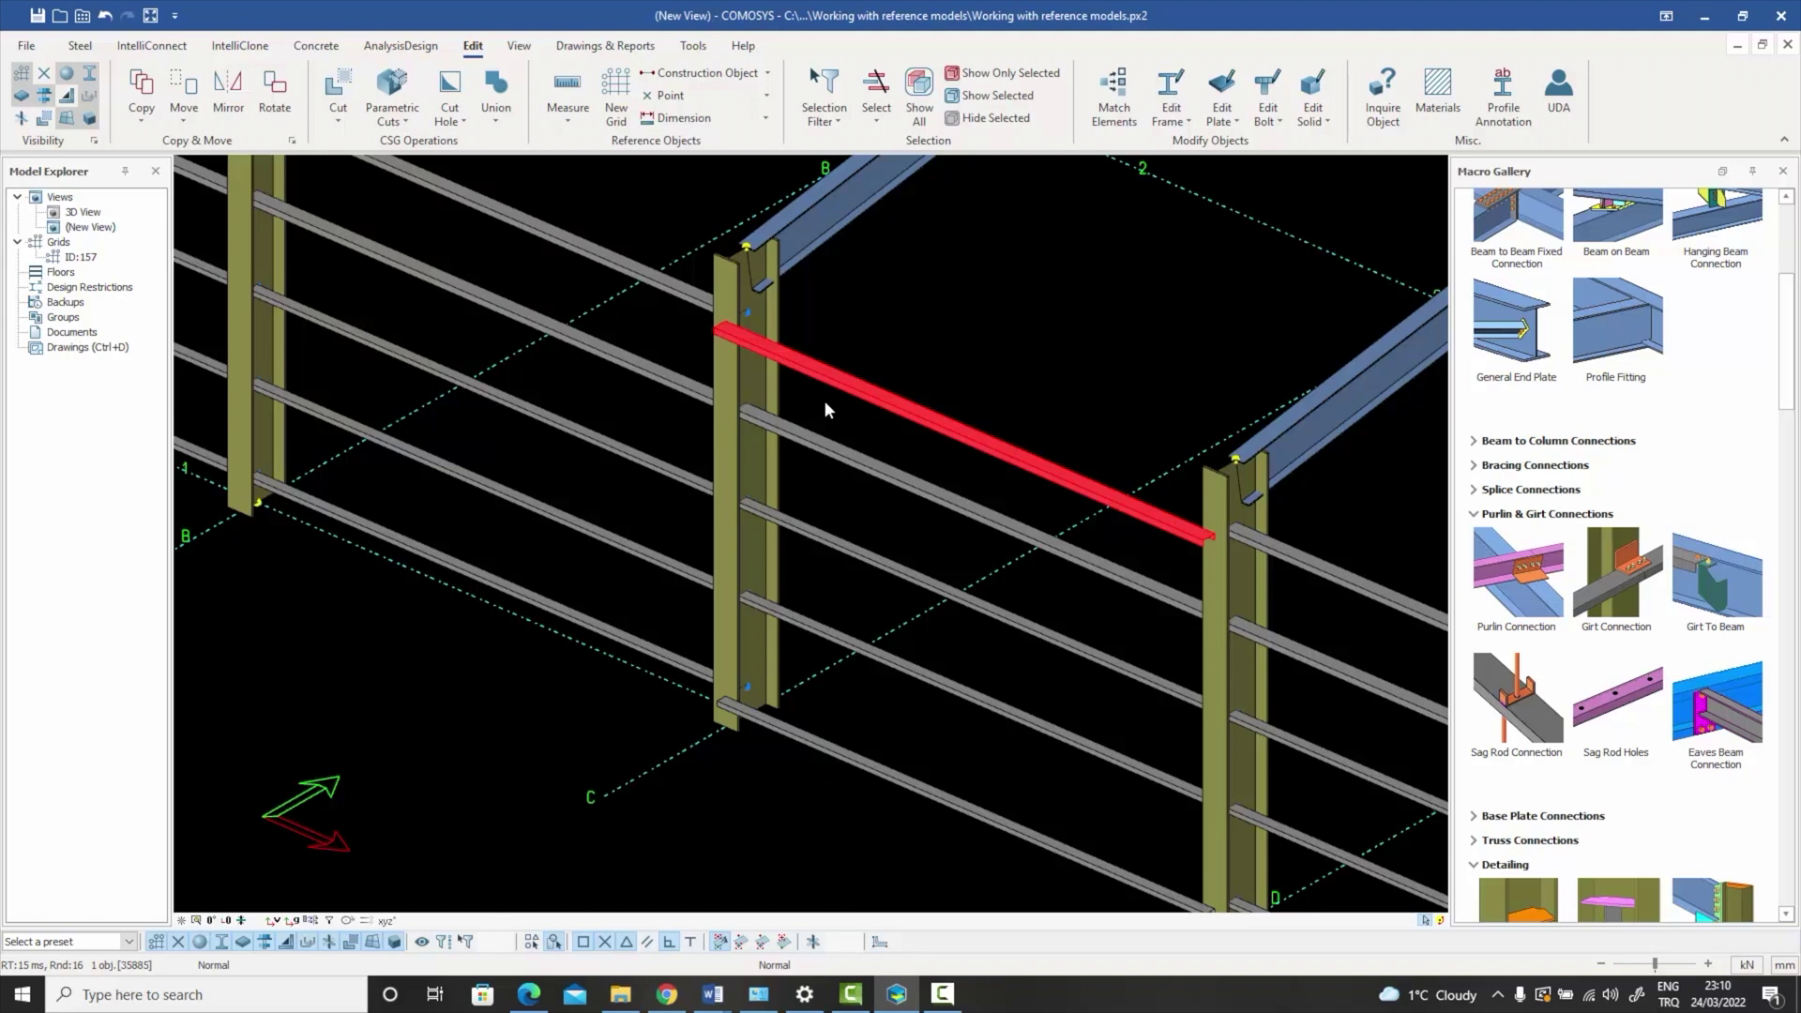
key("Escape")
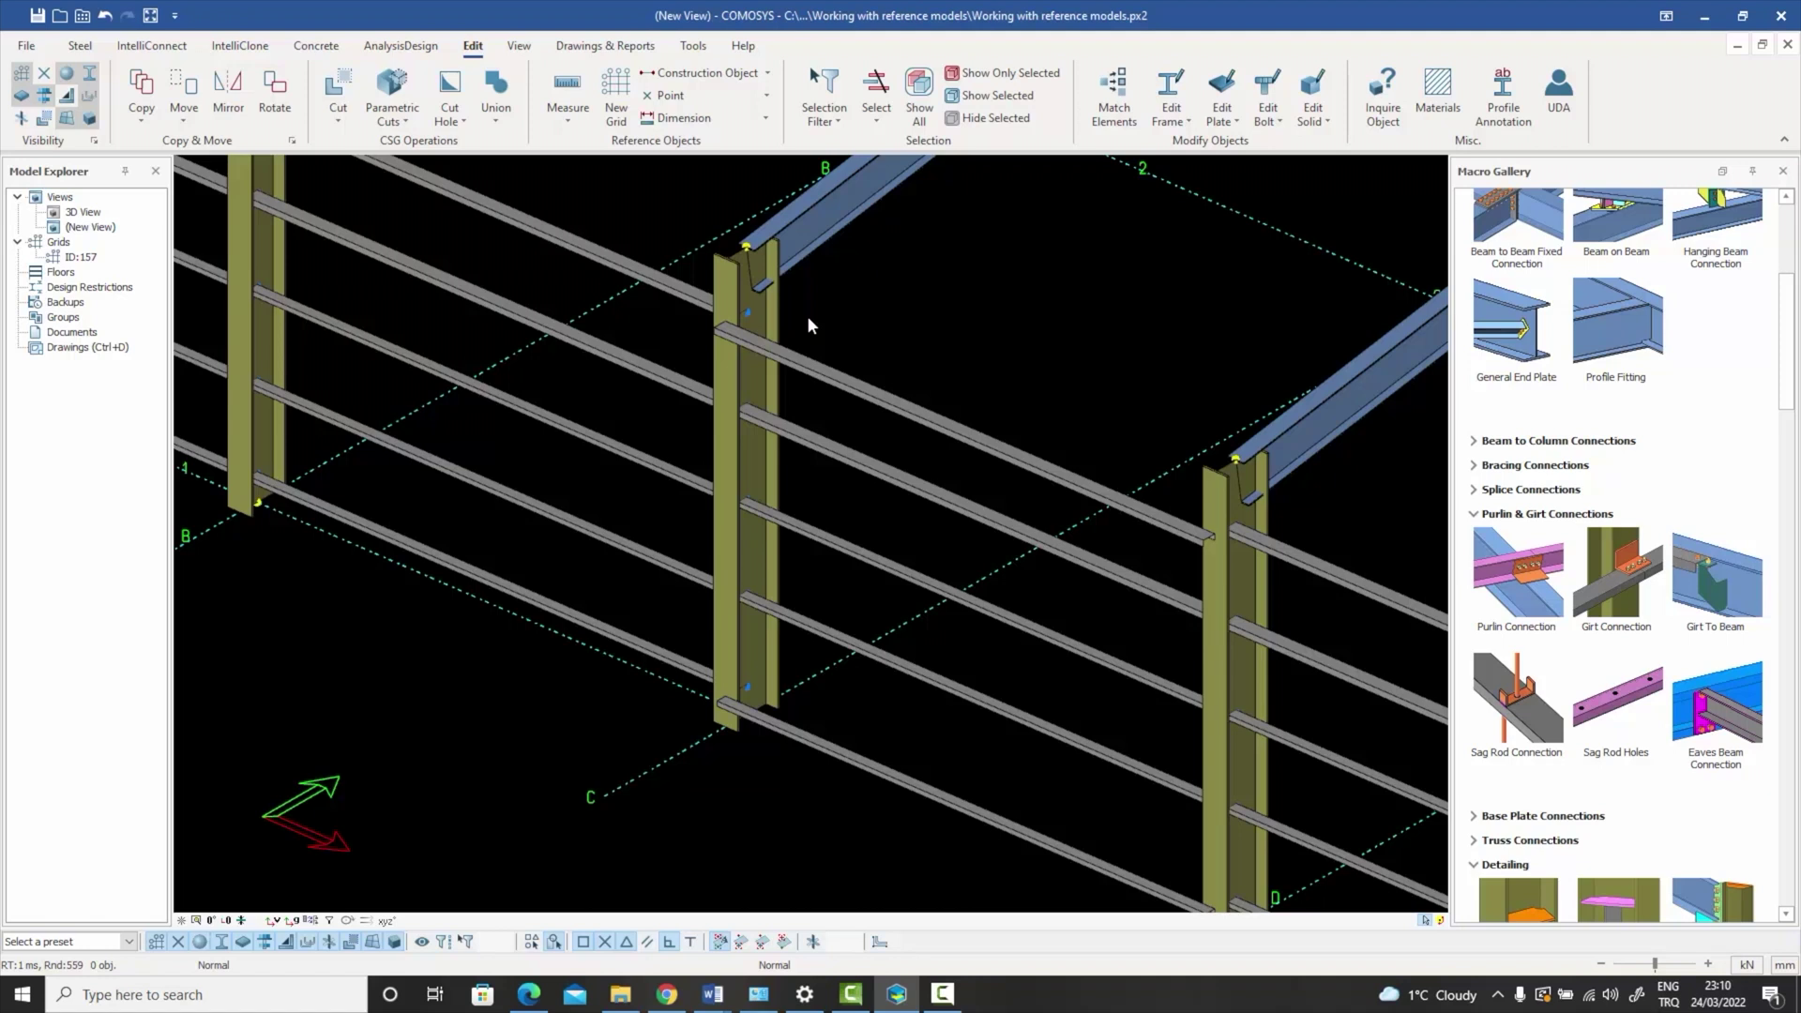
scroll(811, 328, "up", 1)
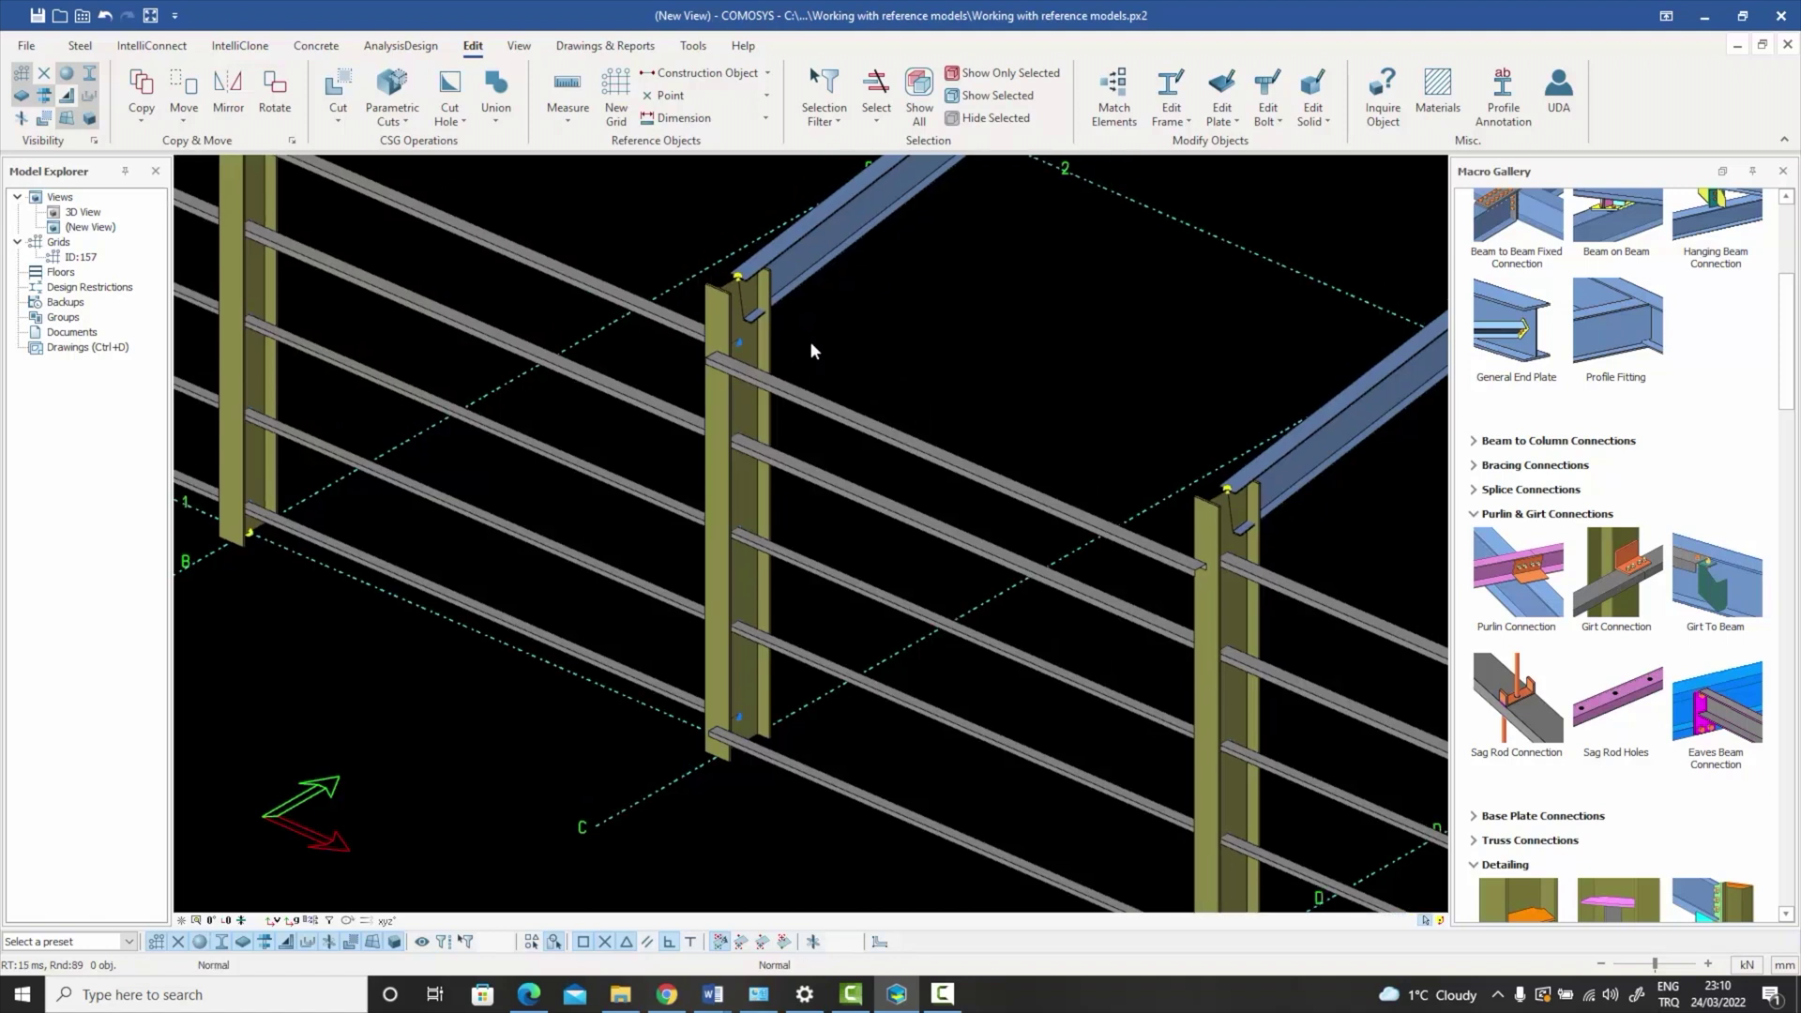
- Examine how the offset top girt between grid lines C and D sits against the column at grid line C
scroll(737, 347, "up", 5)
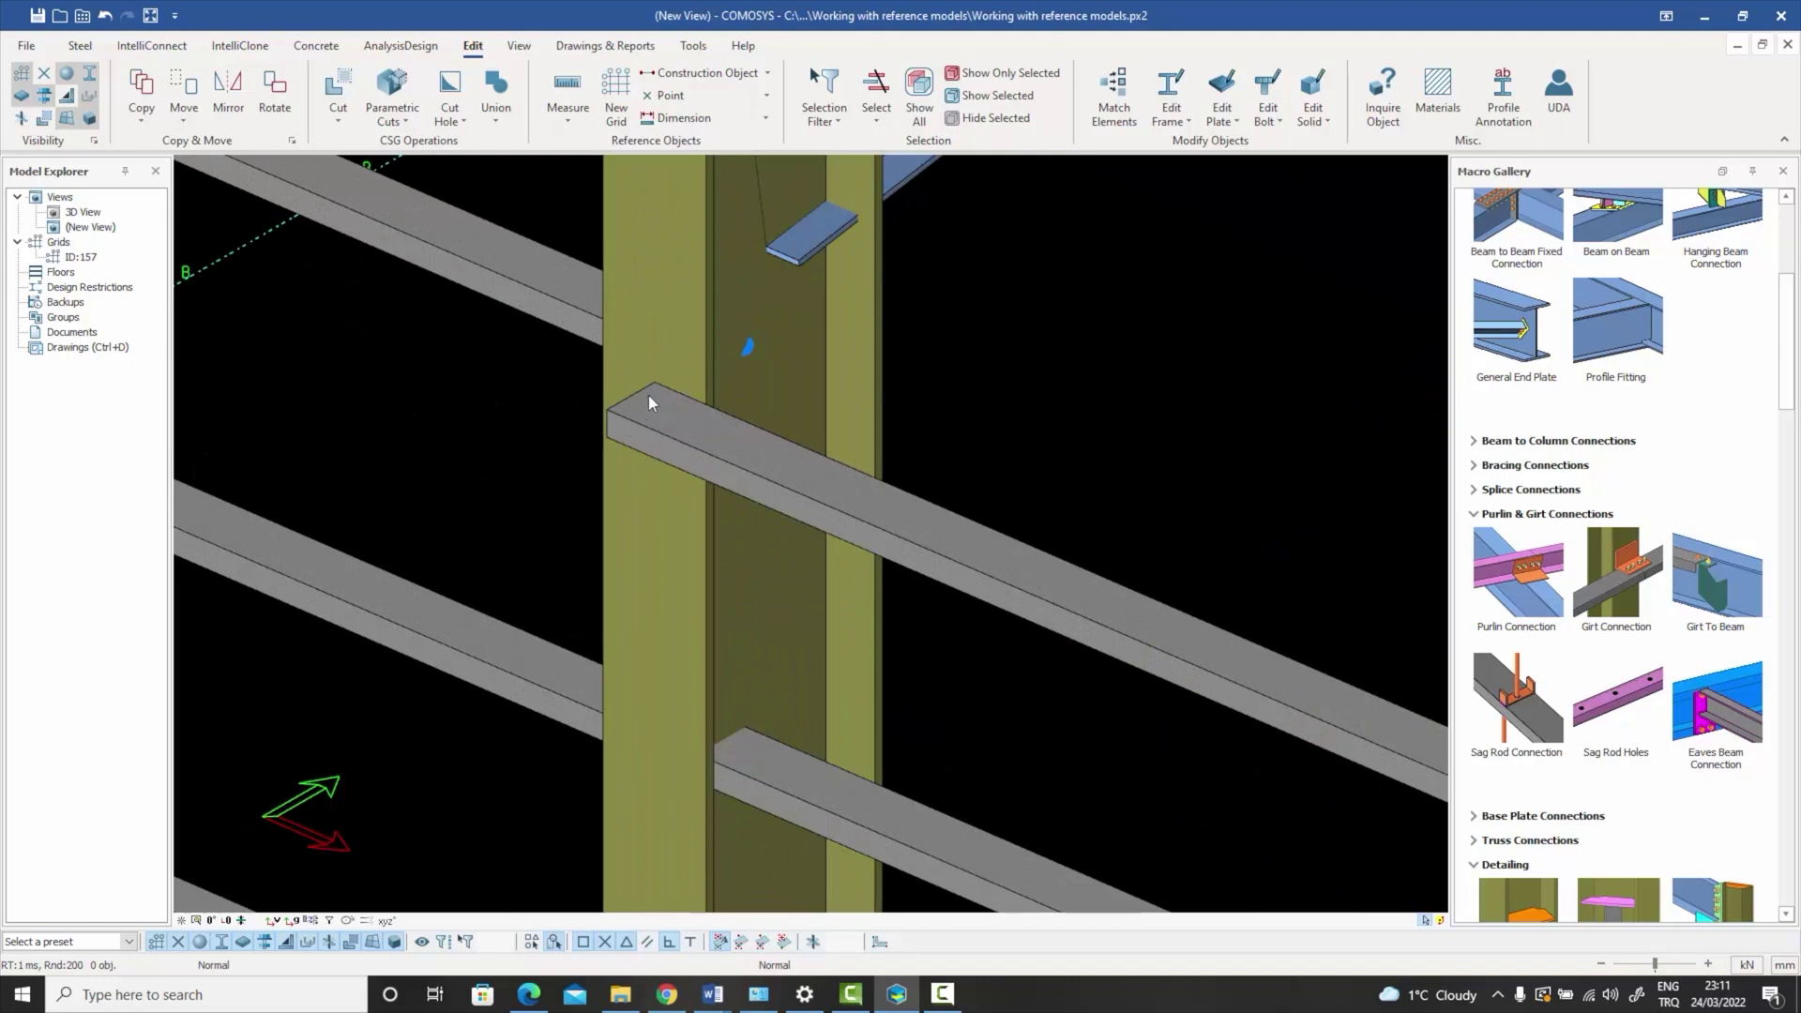
scroll(649, 404, "down", 8)
scroll(606, 371, "up", 5)
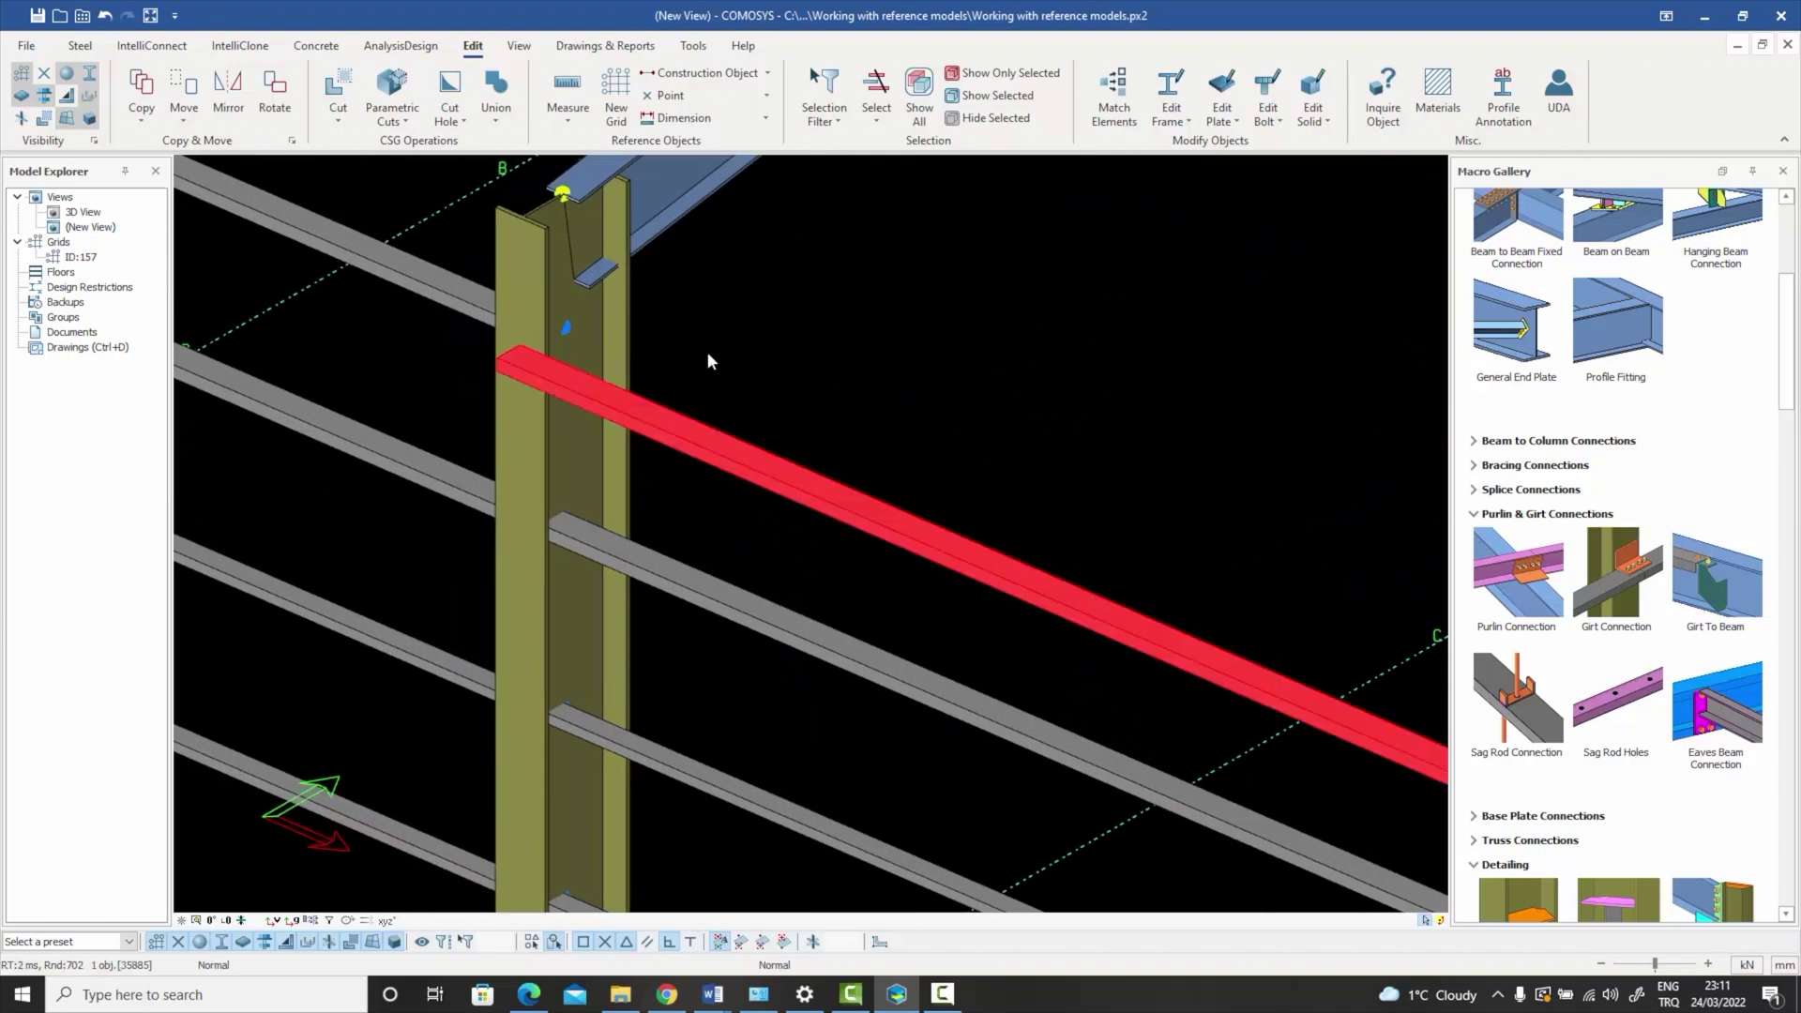
scroll(497, 377, "up", 2)
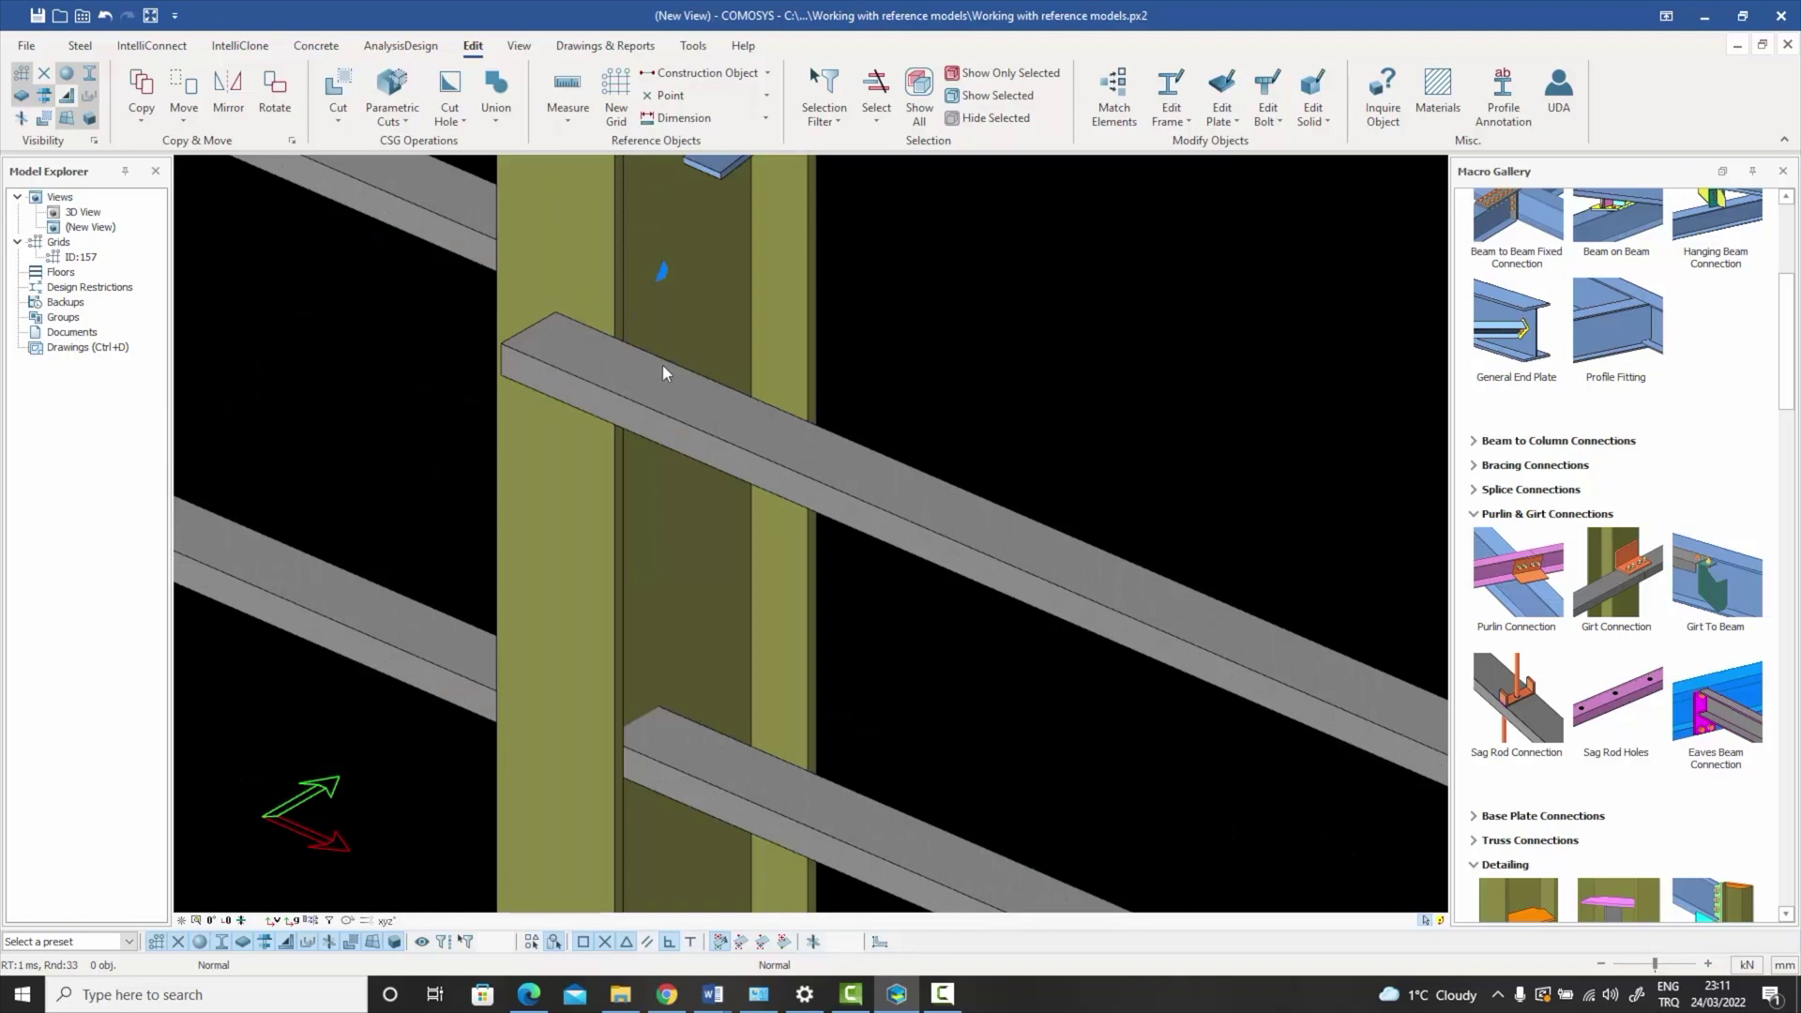
scroll(608, 368, "down", 6)
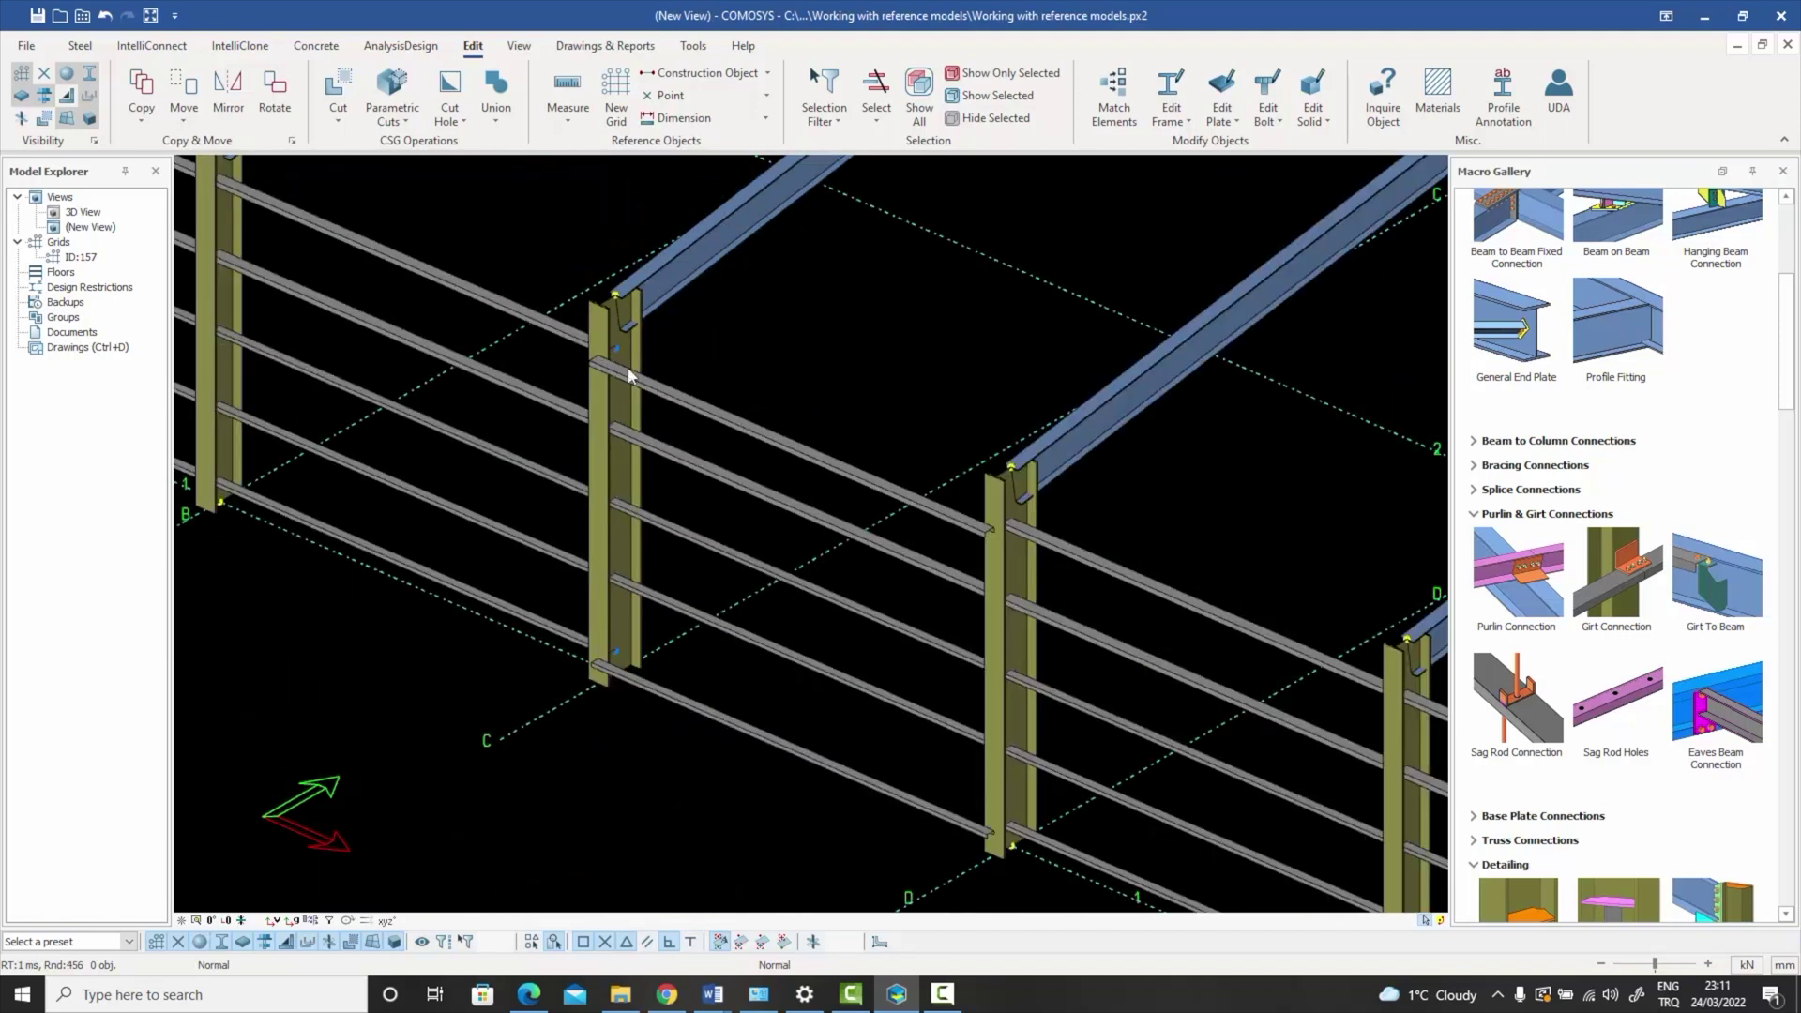
scroll(718, 366, "down", 2)
middle_click_drag(689, 371, 647, 442)
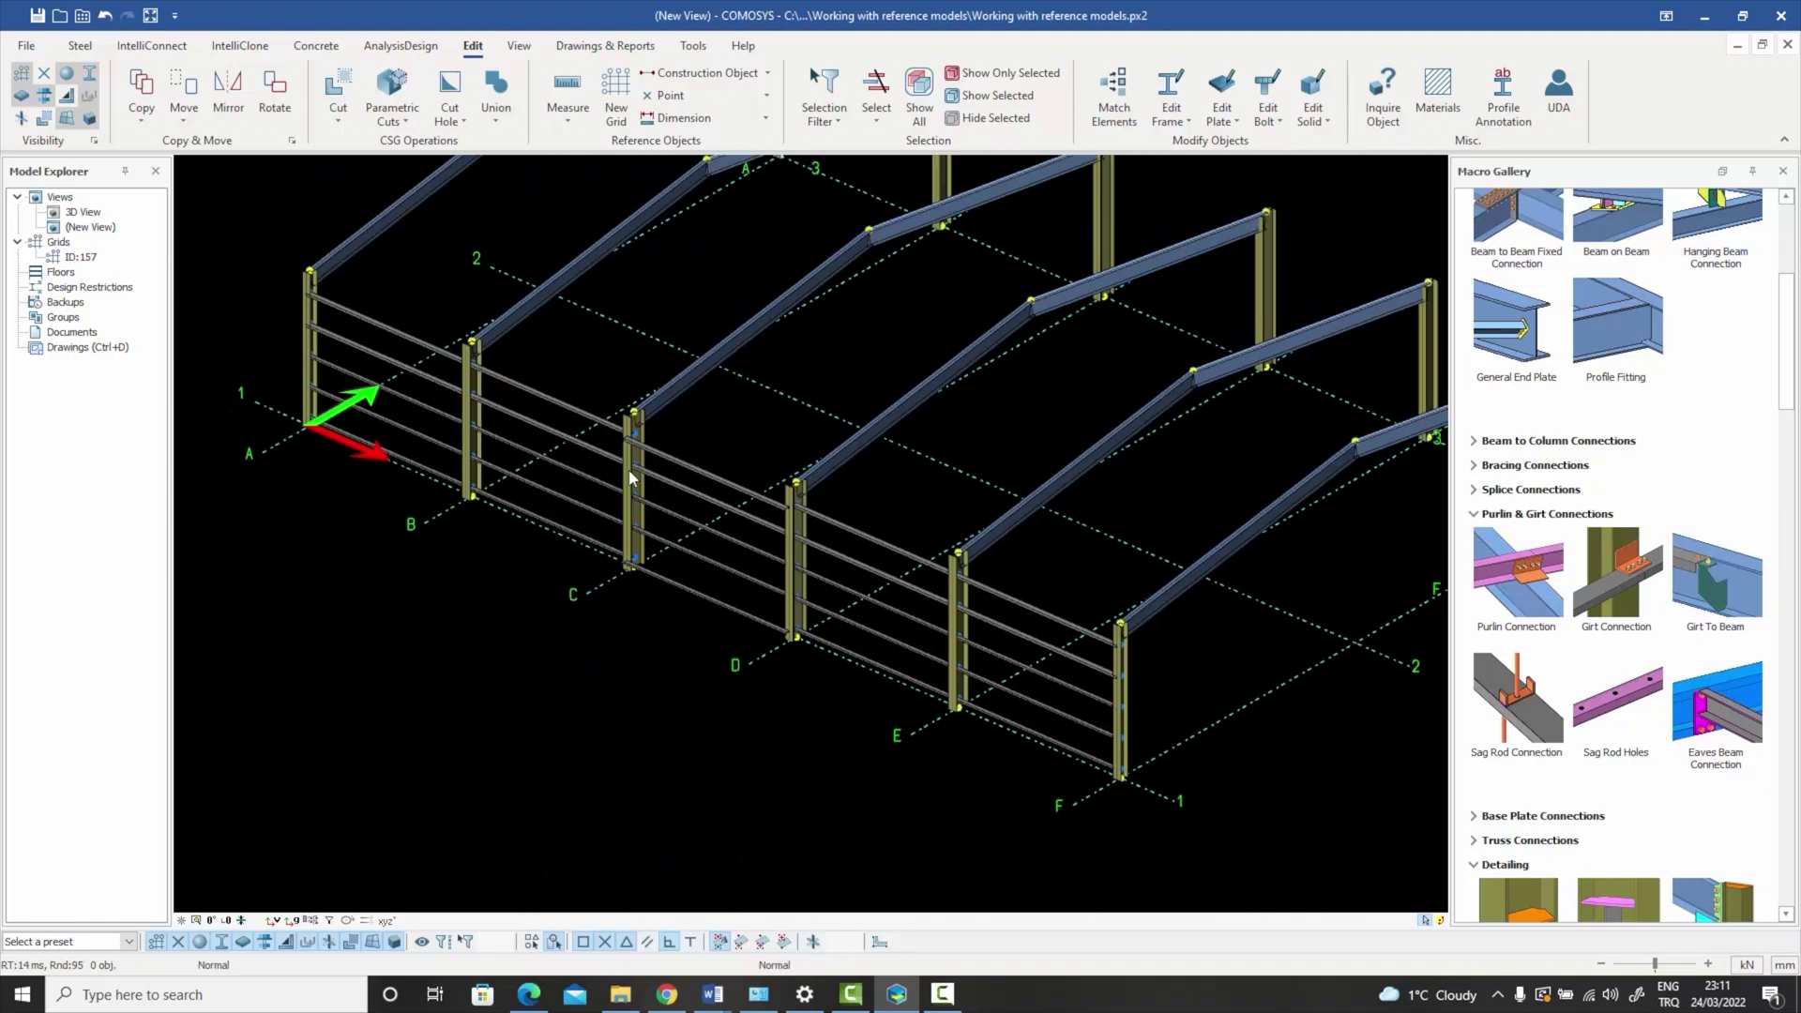
- List the profiles among the members selected along grid line 1 by section name and beam group, and clear the selection
left_click_drag(1173, 835, 319, 261)
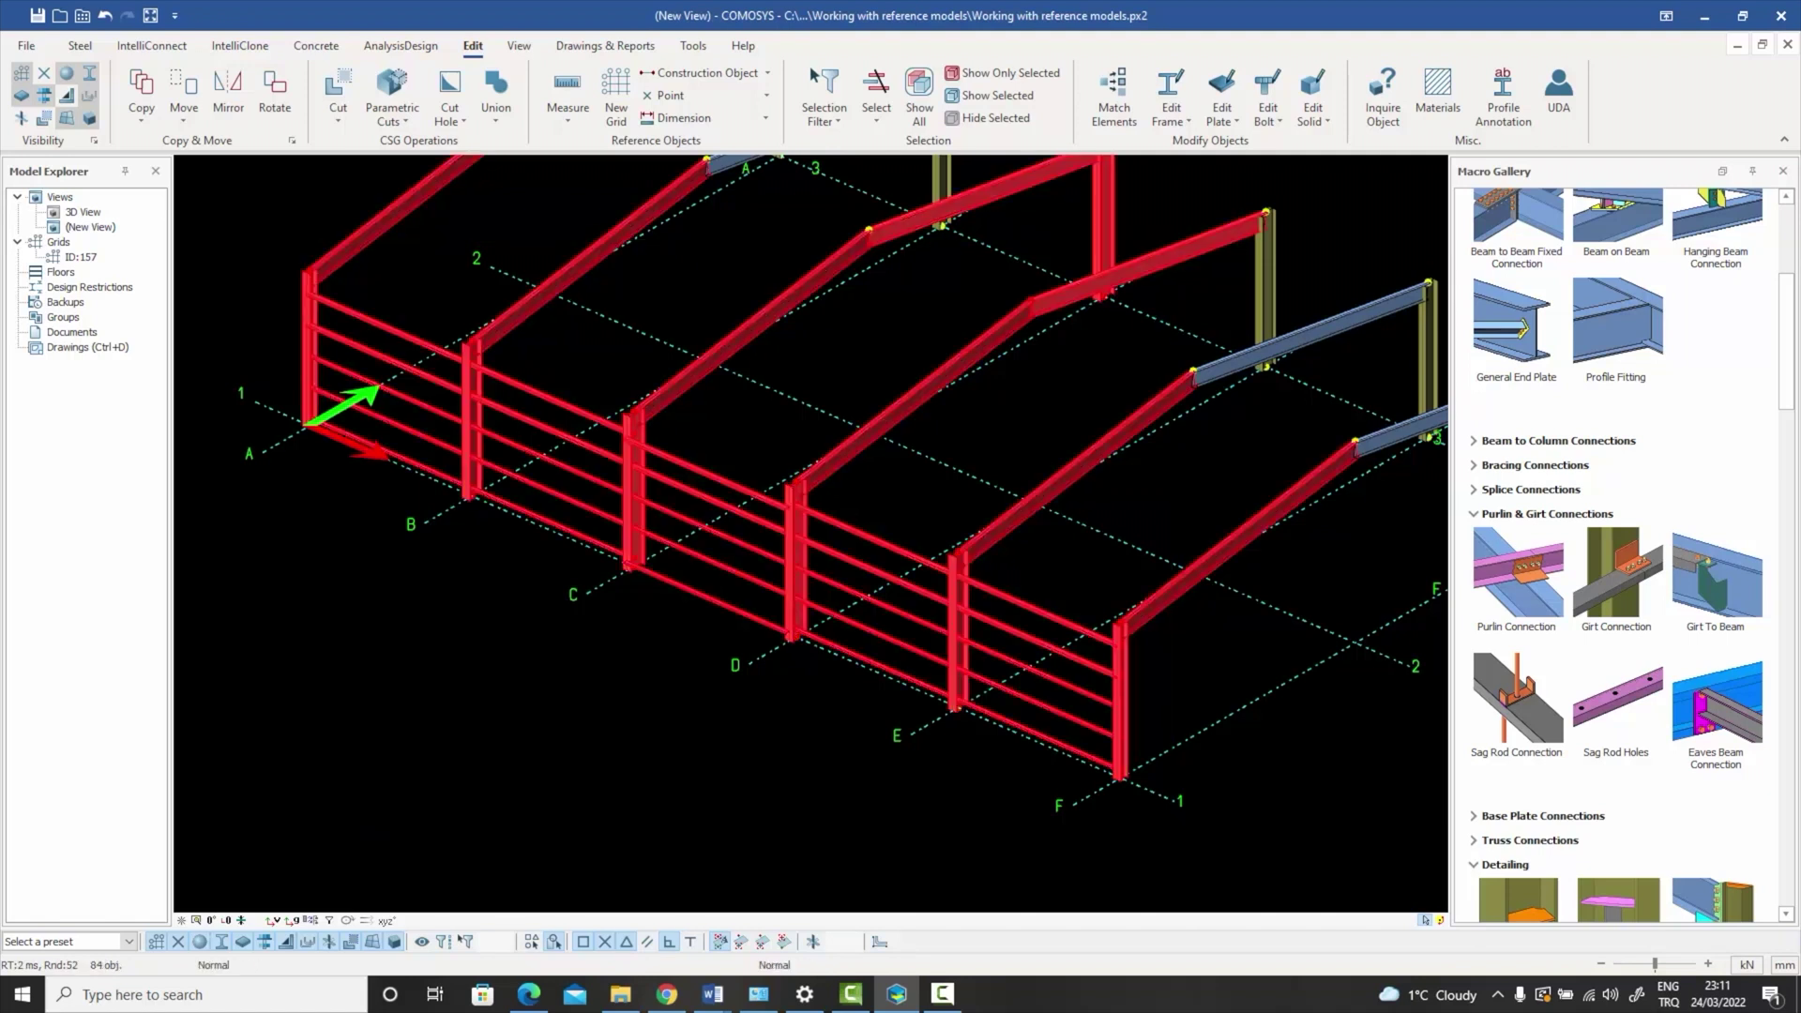
left_click(890, 351)
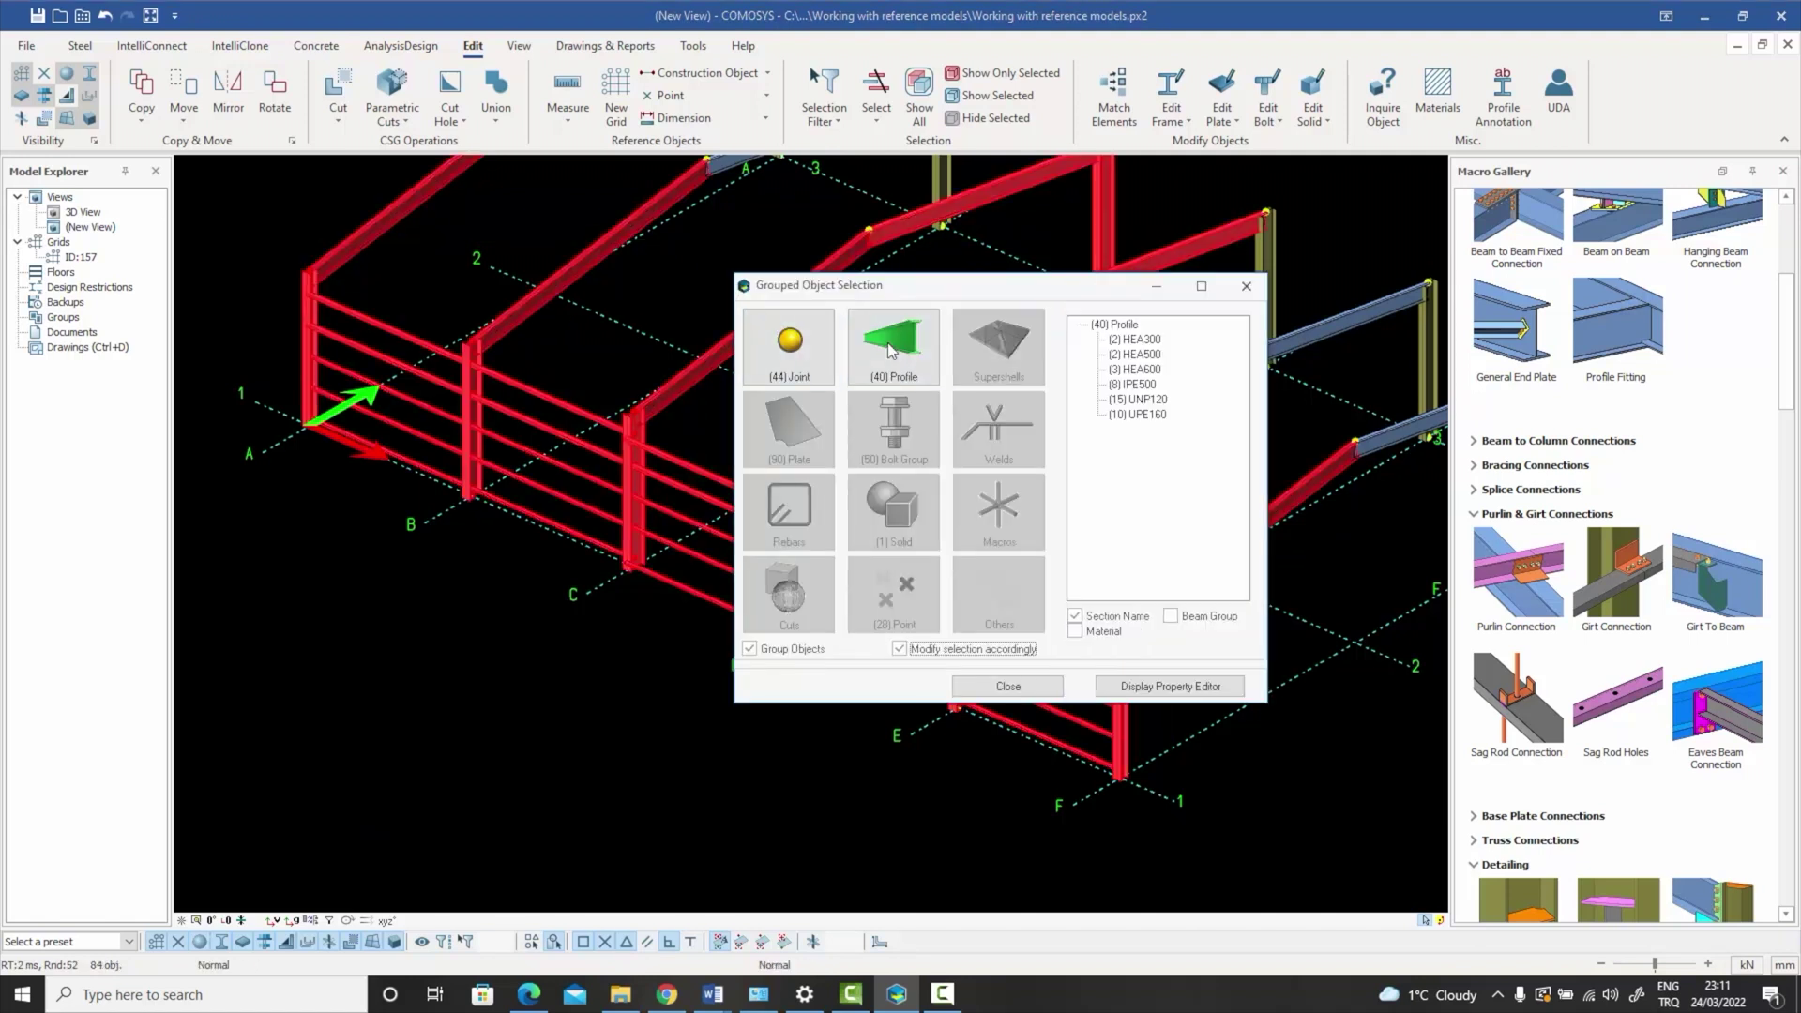
left_click(1173, 617)
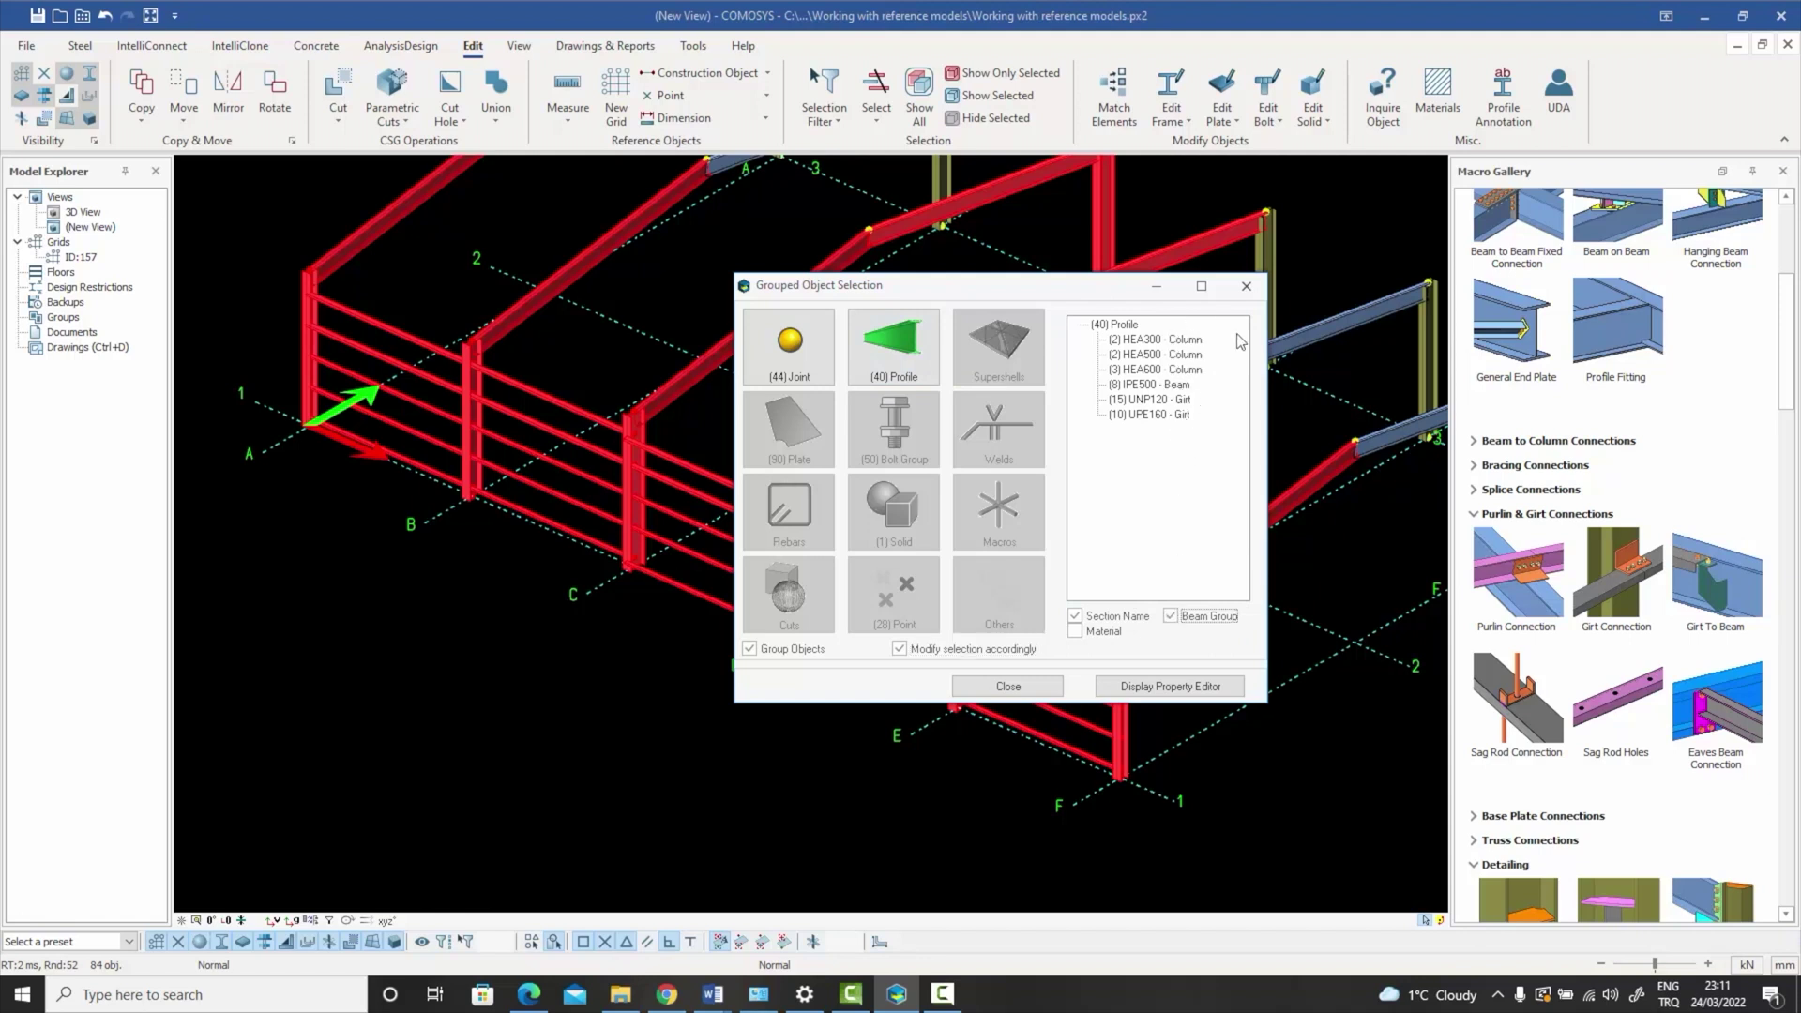
left_click(1246, 287)
left_click(1124, 354)
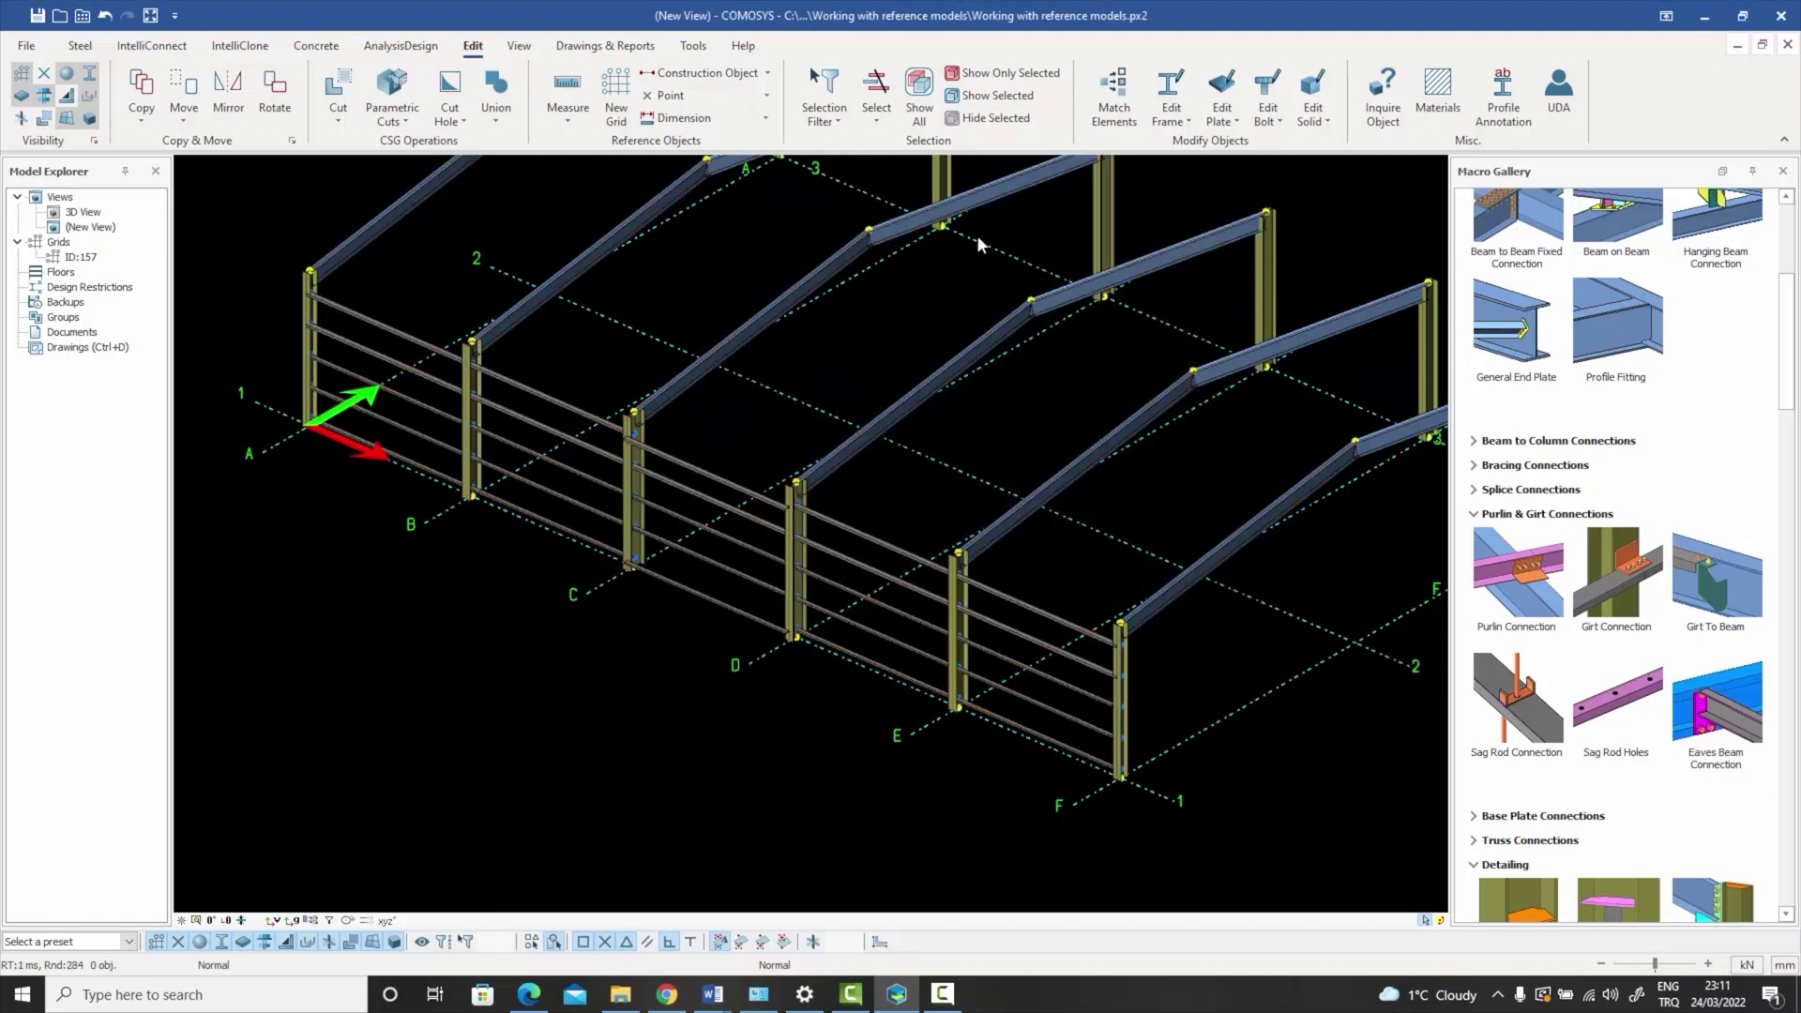
- Select all wall girts along grid line 1 with Select Similar Elements
left_click(877, 117)
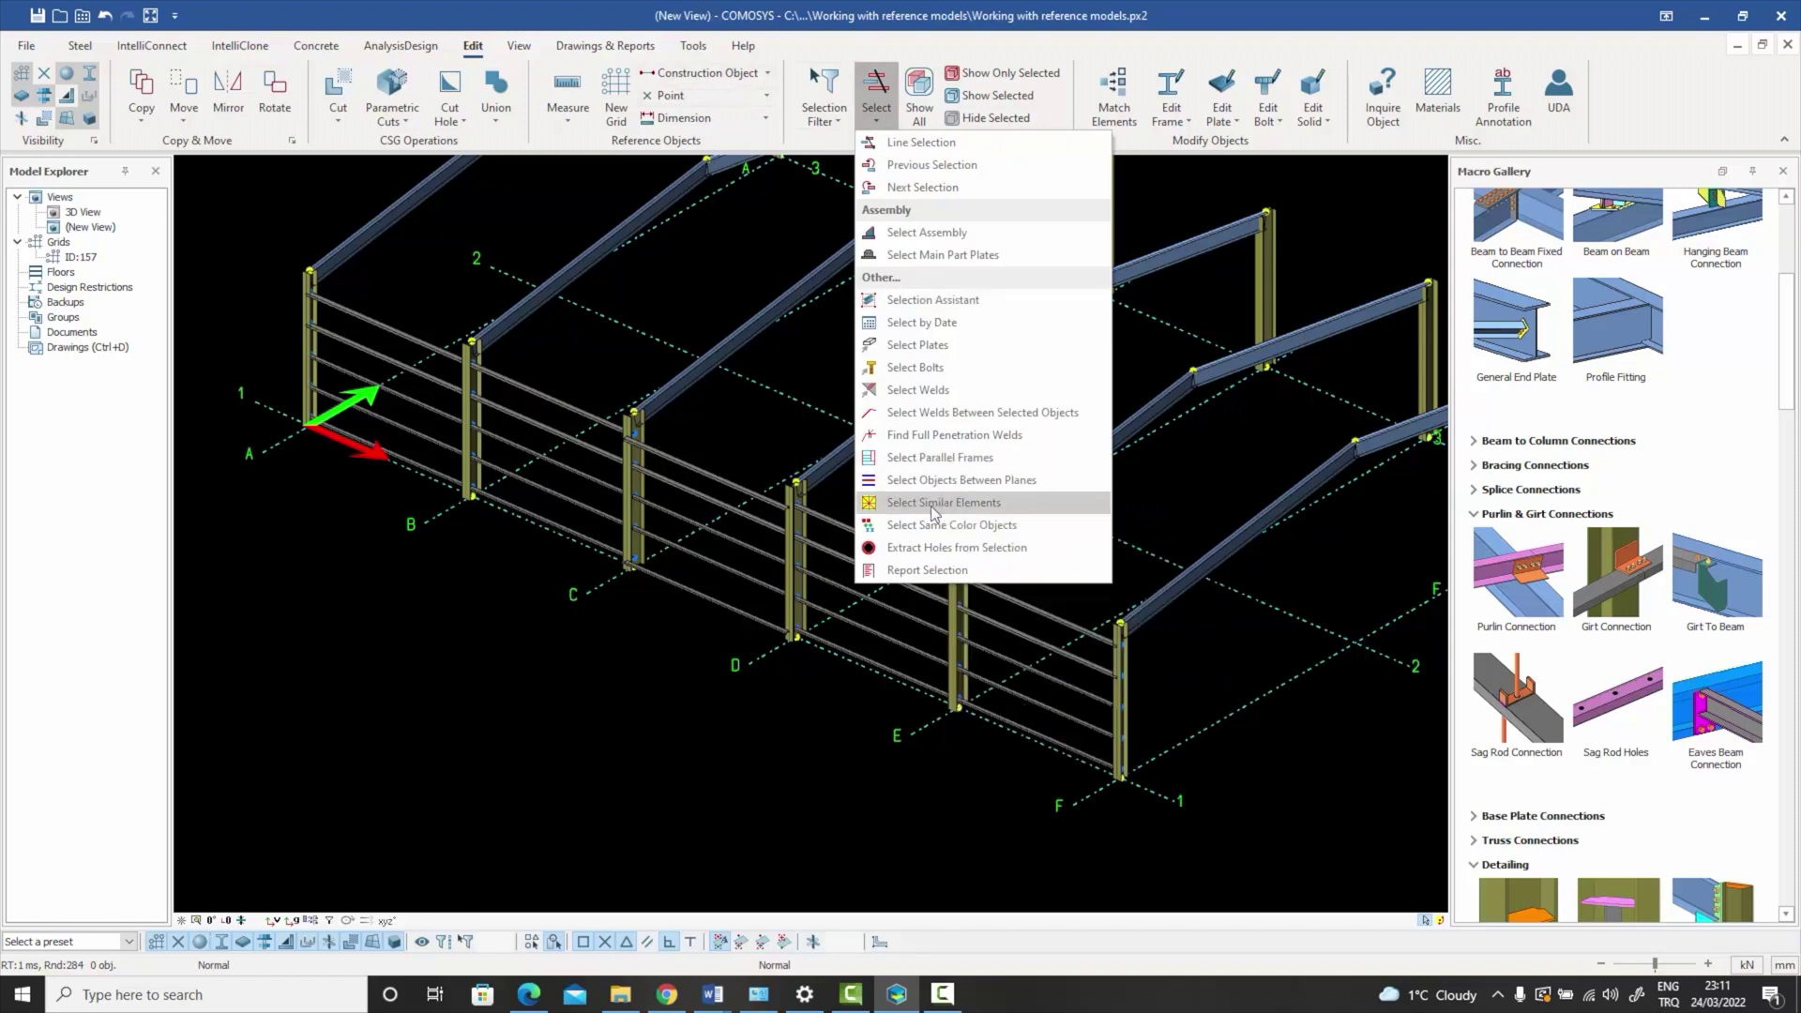
left_click(933, 511)
left_click(854, 604)
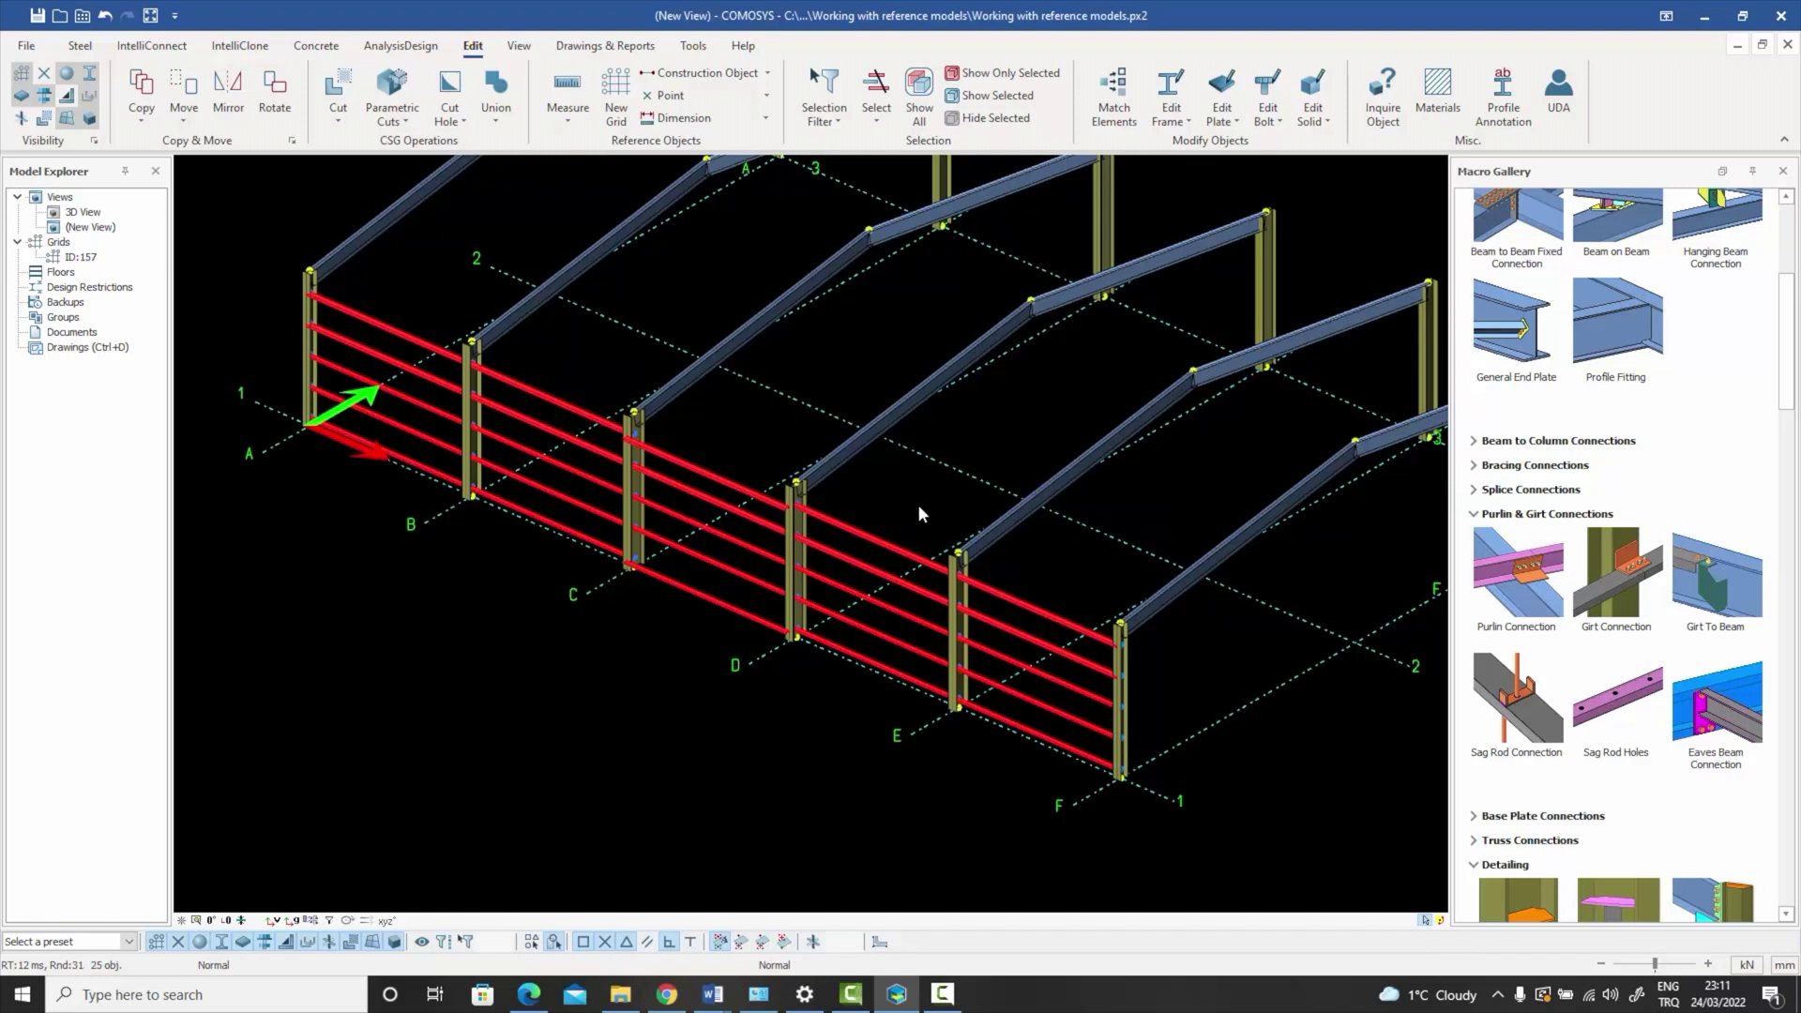
- Align the selected girts with Adjust Girts, using the top girt at grid line C as reference and its outer upper corner as direction point
scroll(783, 512, "up", 5)
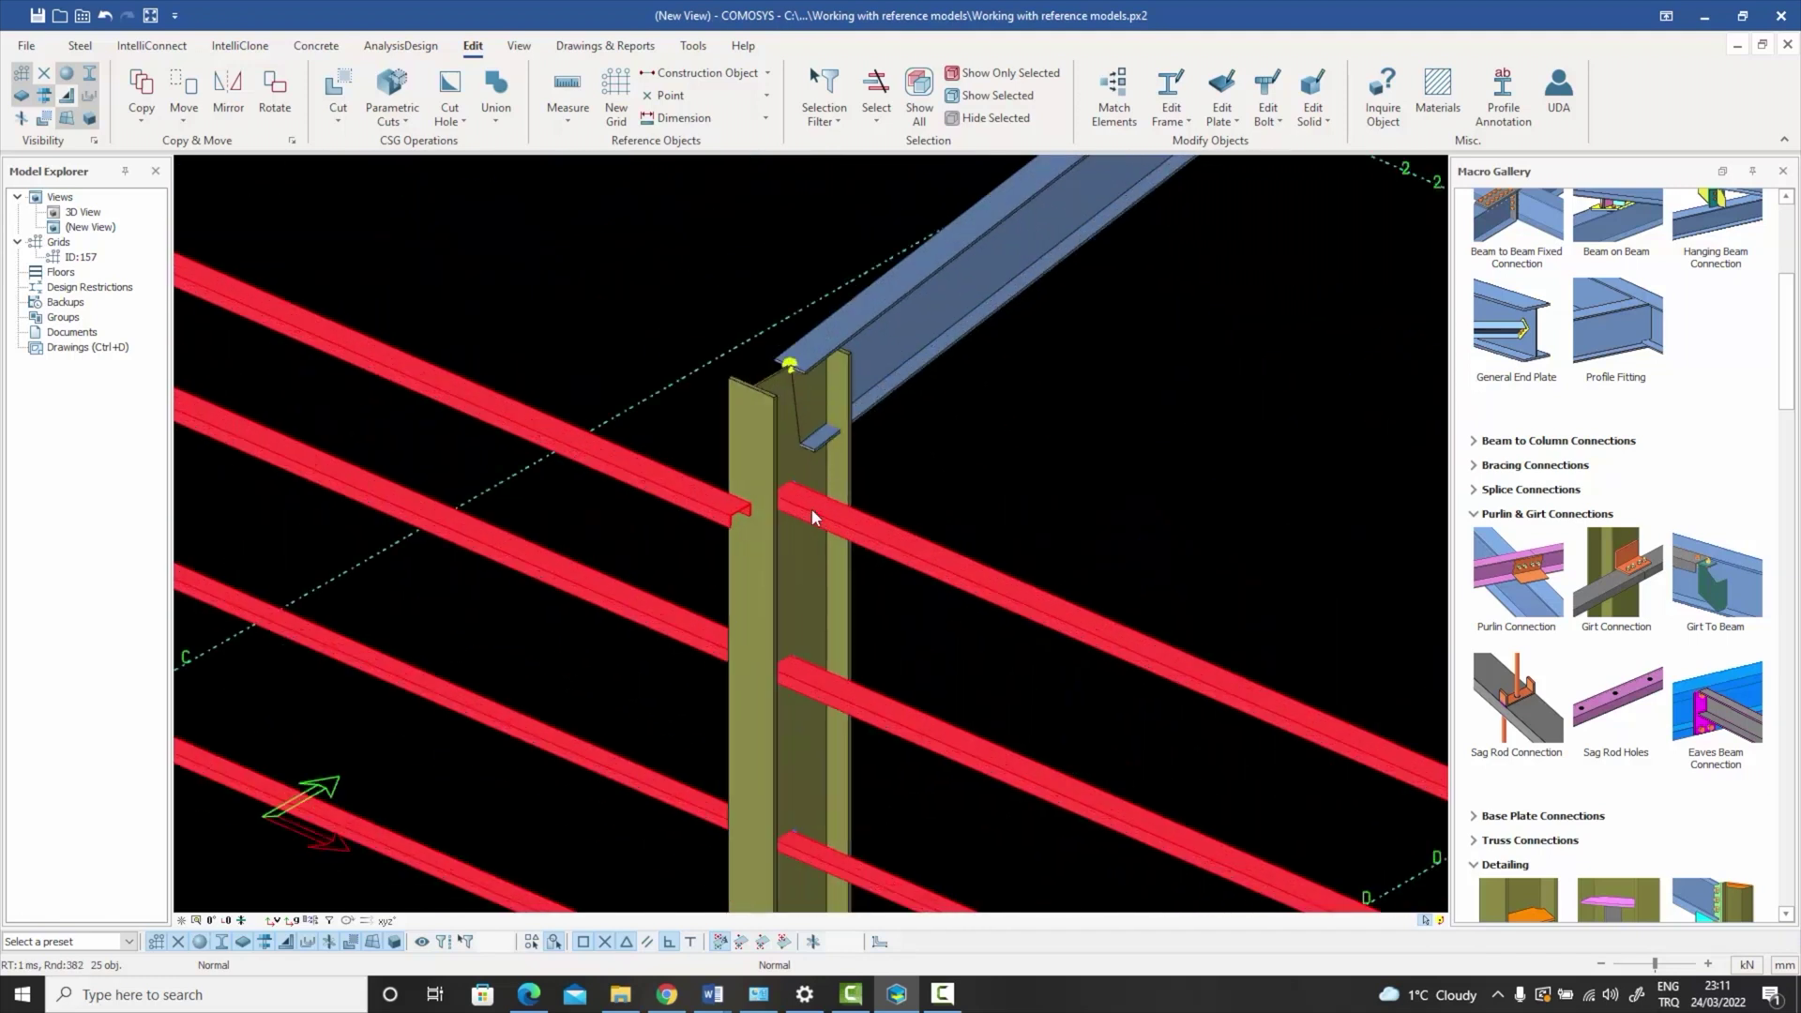
scroll(812, 509, "down", 5)
scroll(857, 507, "up", 3)
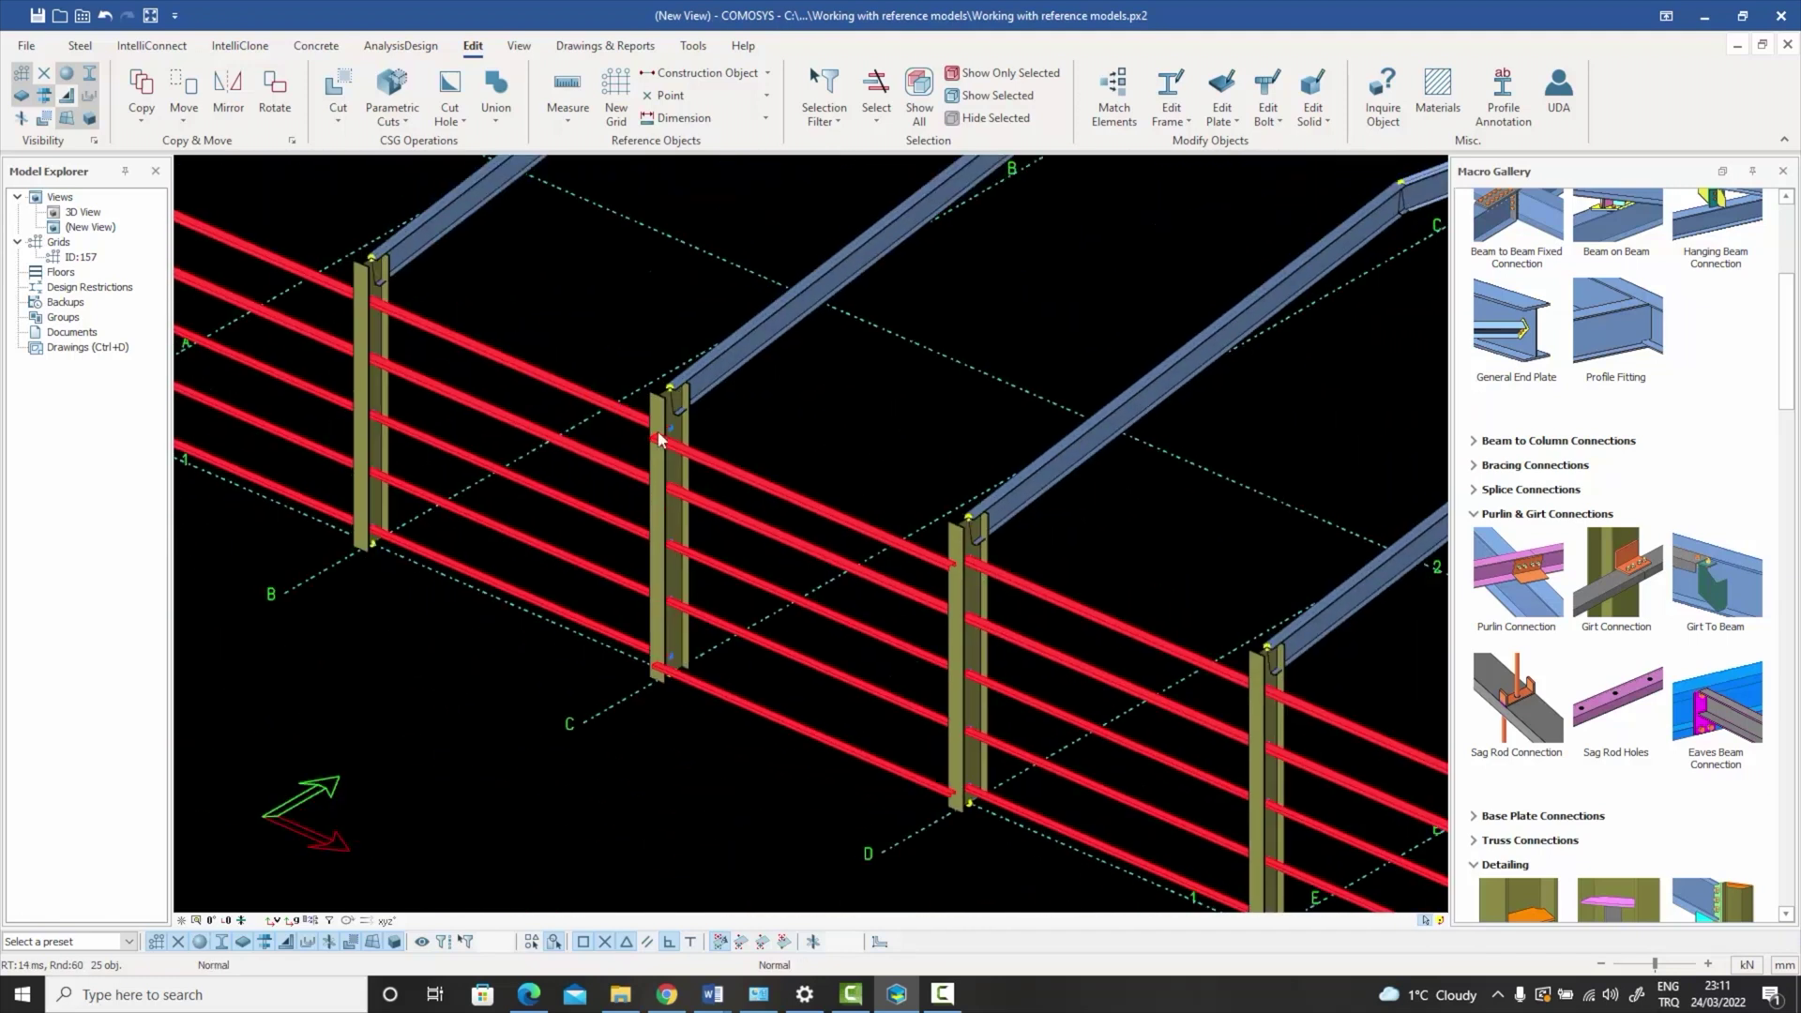
scroll(660, 438, "up", 4)
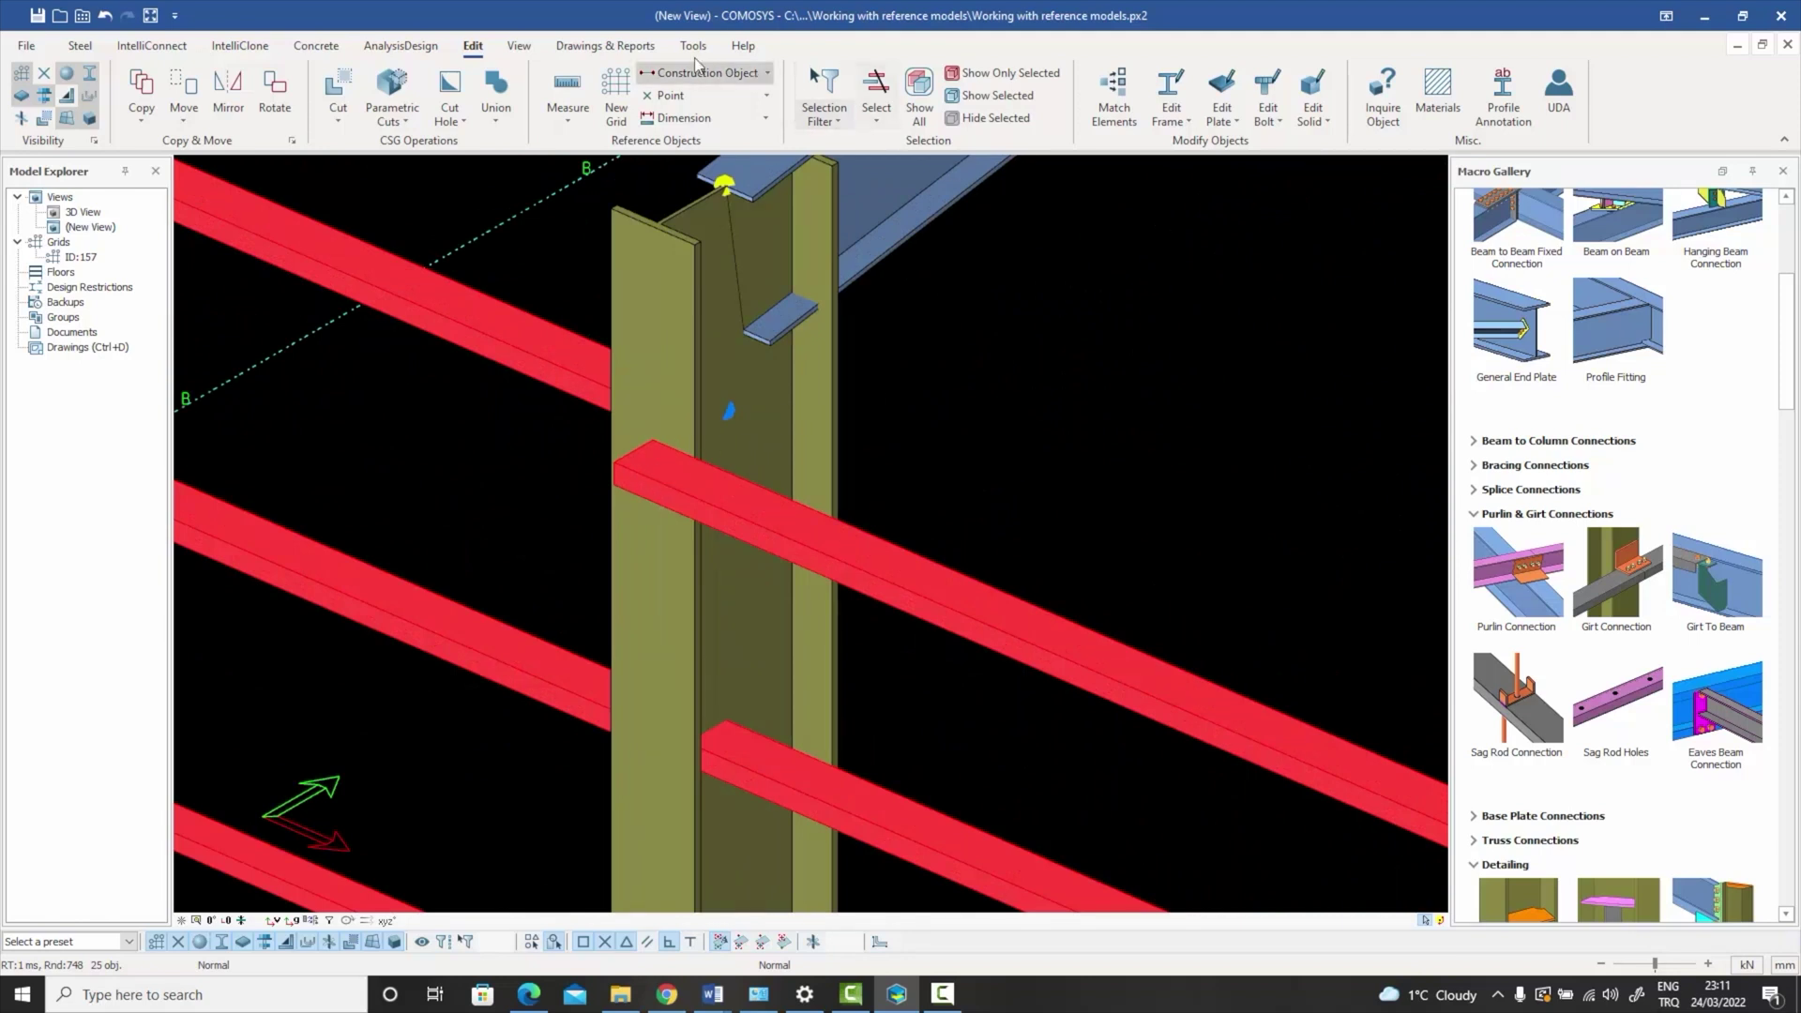
left_click(86, 49)
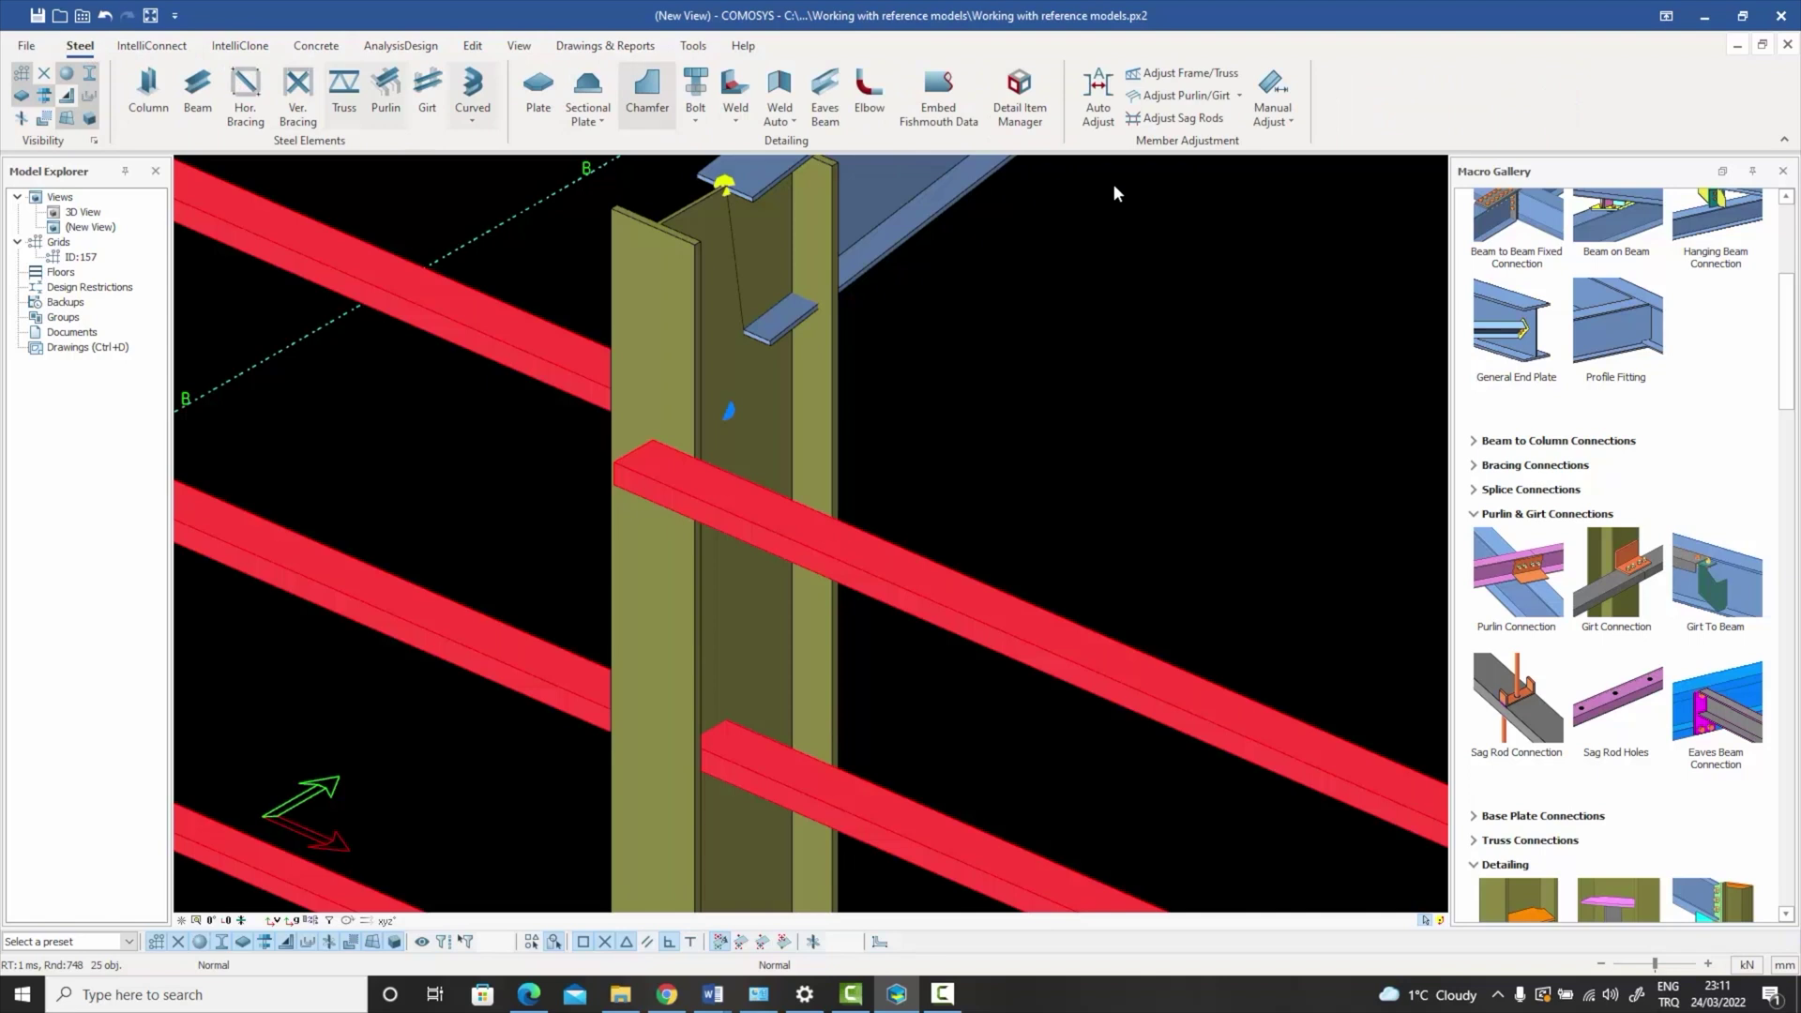
left_click(1240, 97)
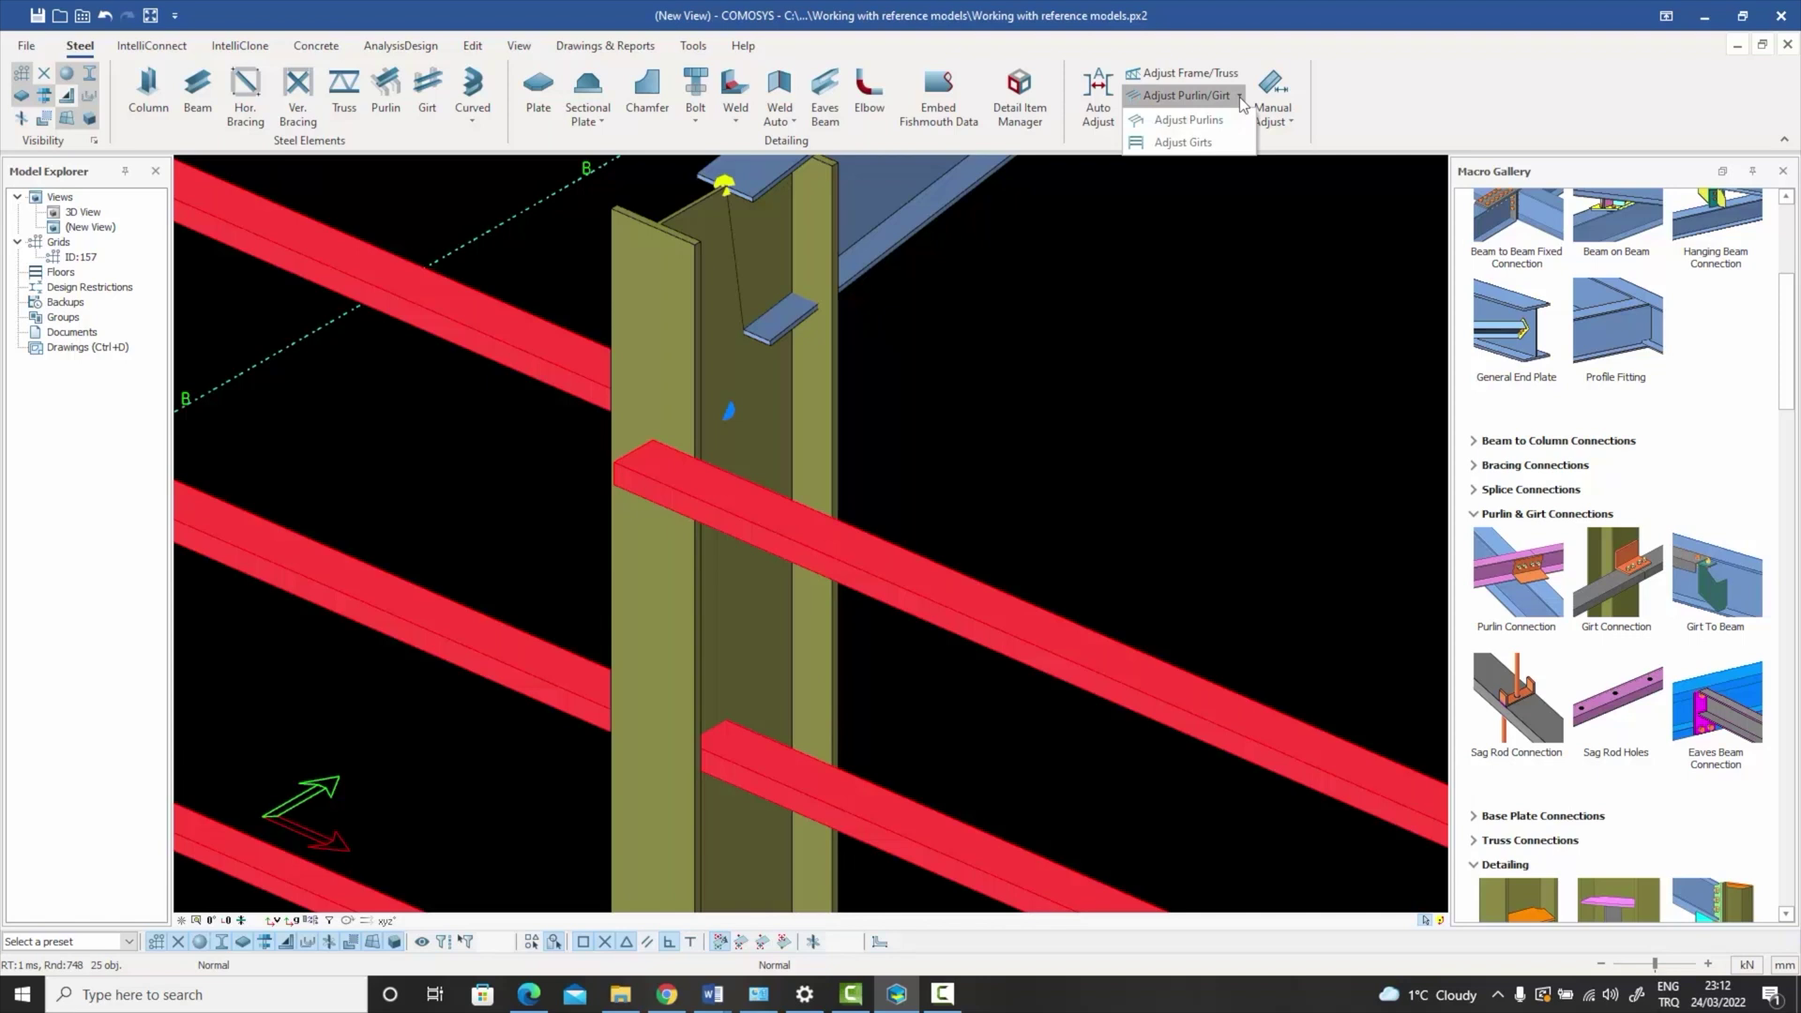
left_click(1185, 144)
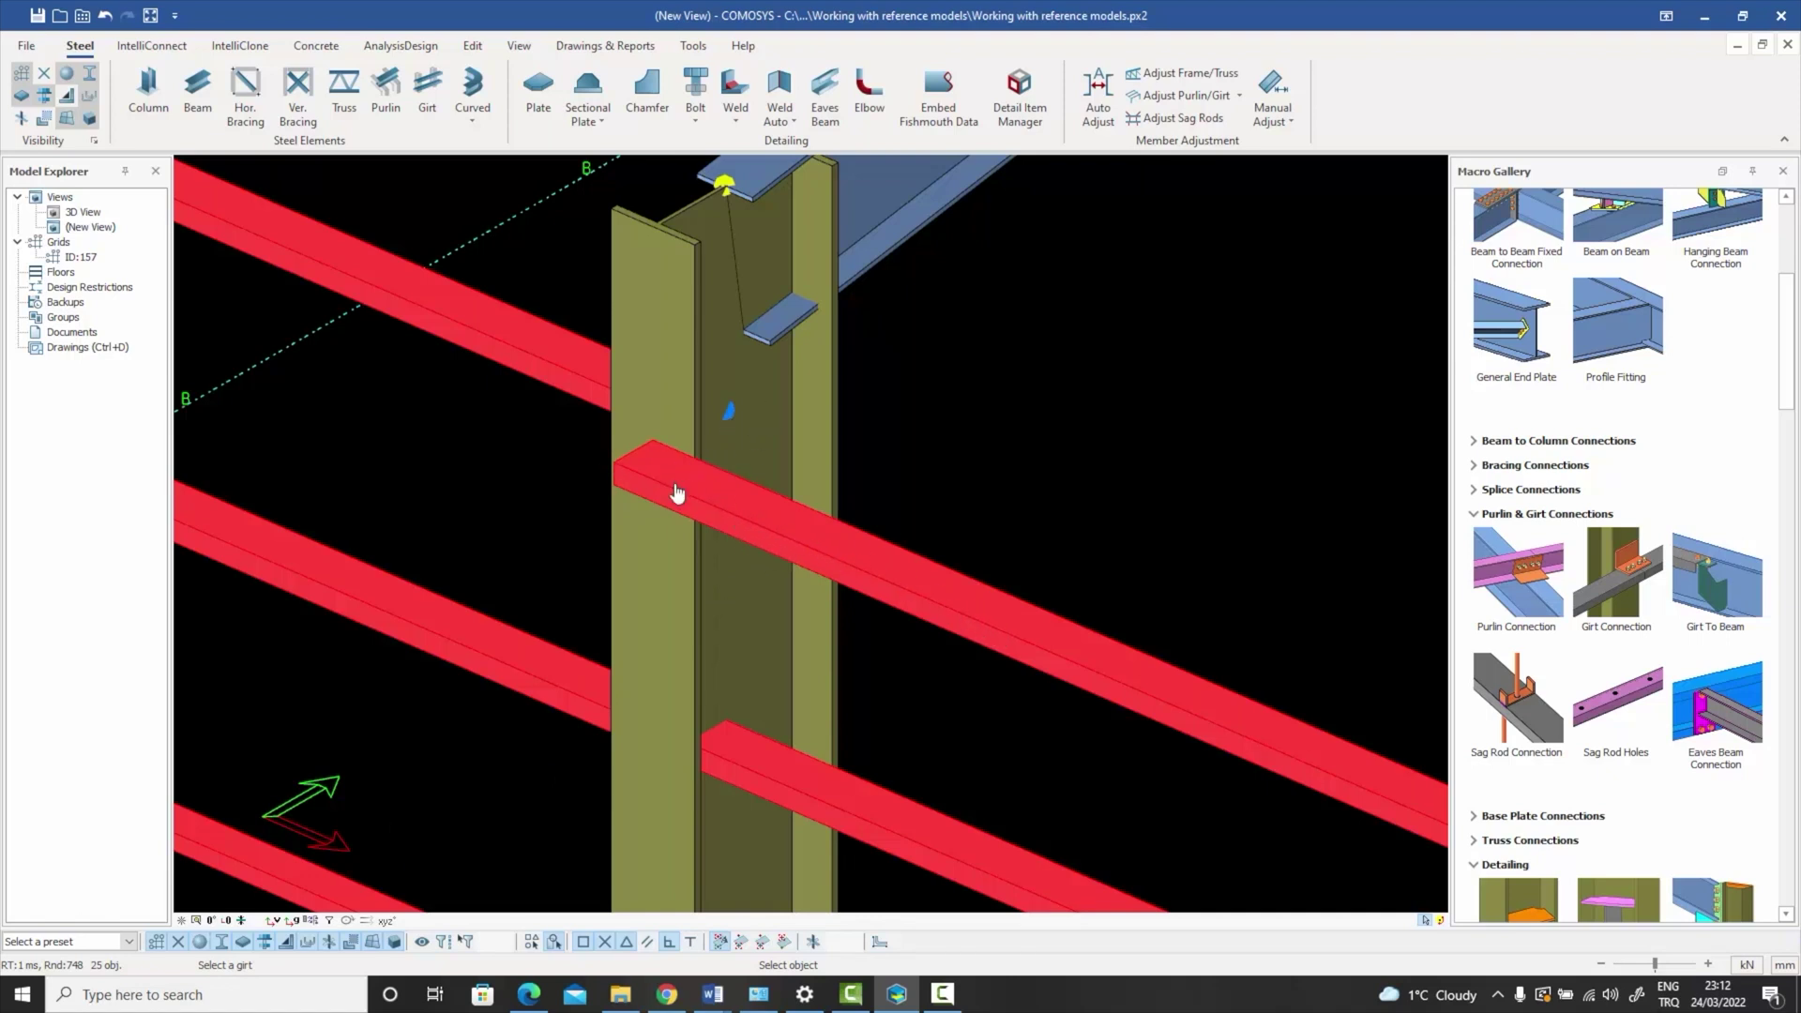
left_click(940, 610)
scroll(616, 464, "up", 3)
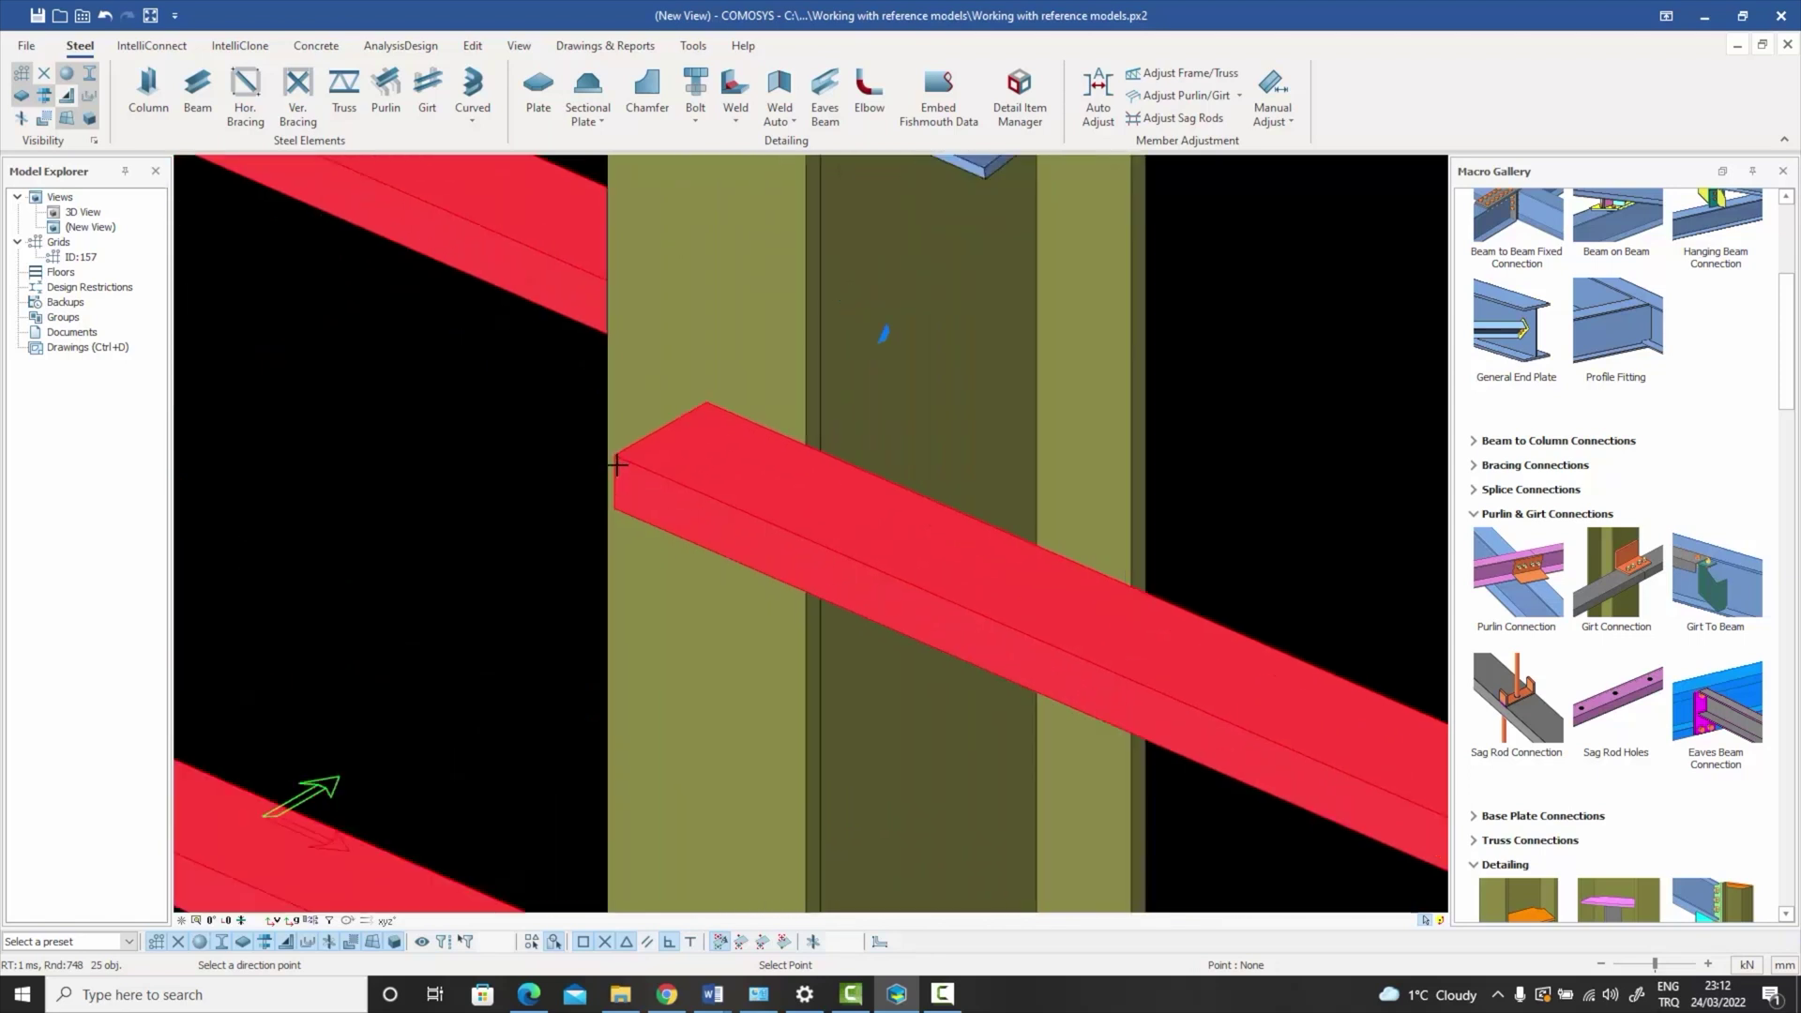
scroll(616, 463, "up", 3)
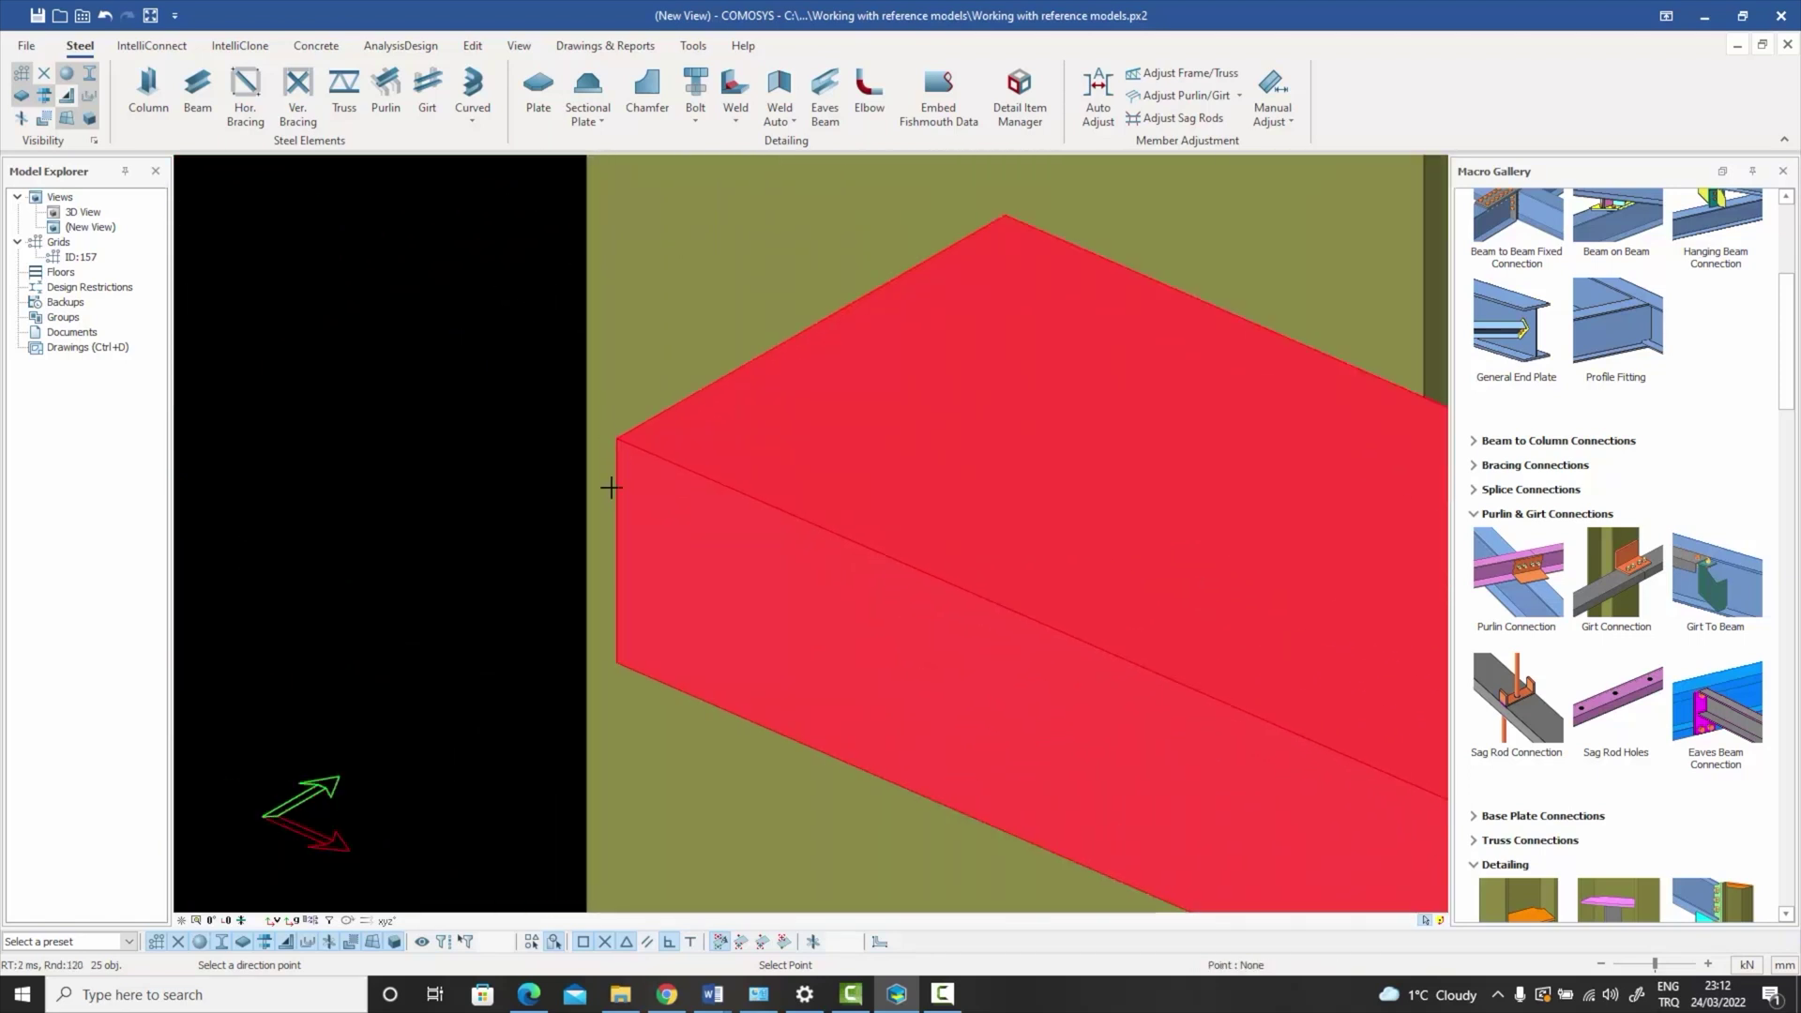
left_click(616, 440)
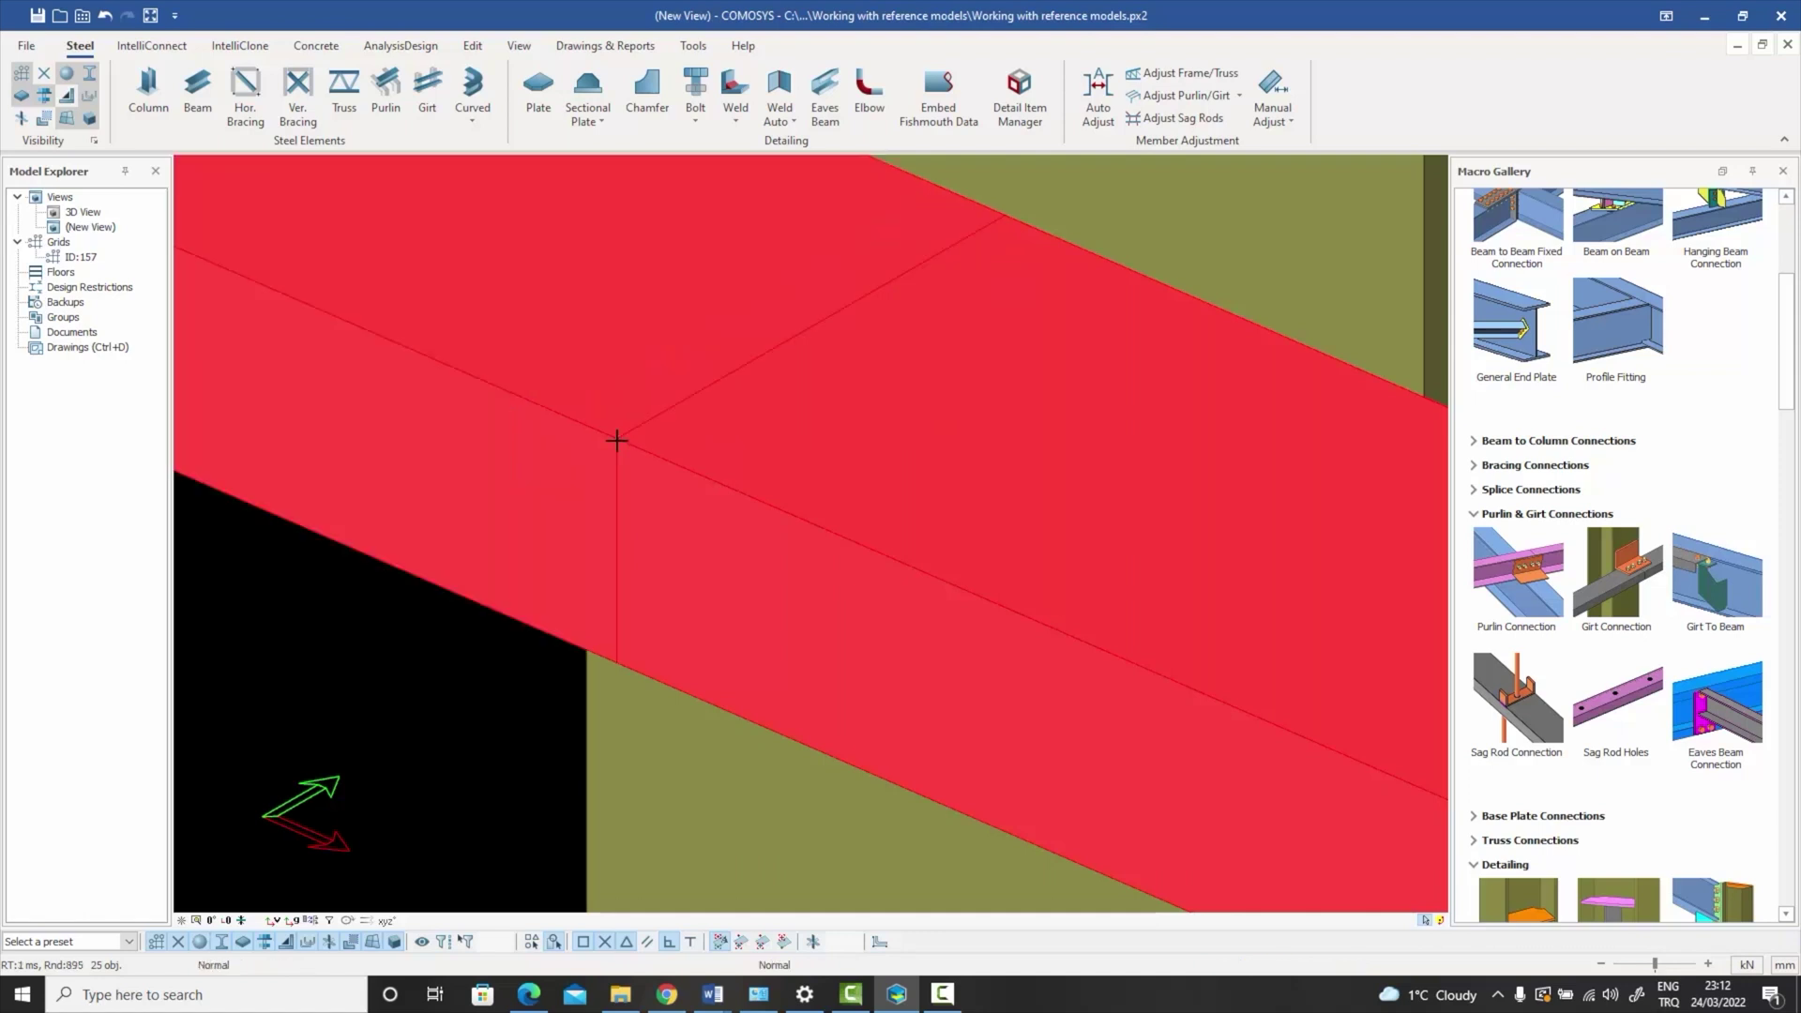
- Examine the adjusted girts along the whole wall, including their ends at the grid line F column
scroll(617, 441, "down", 10)
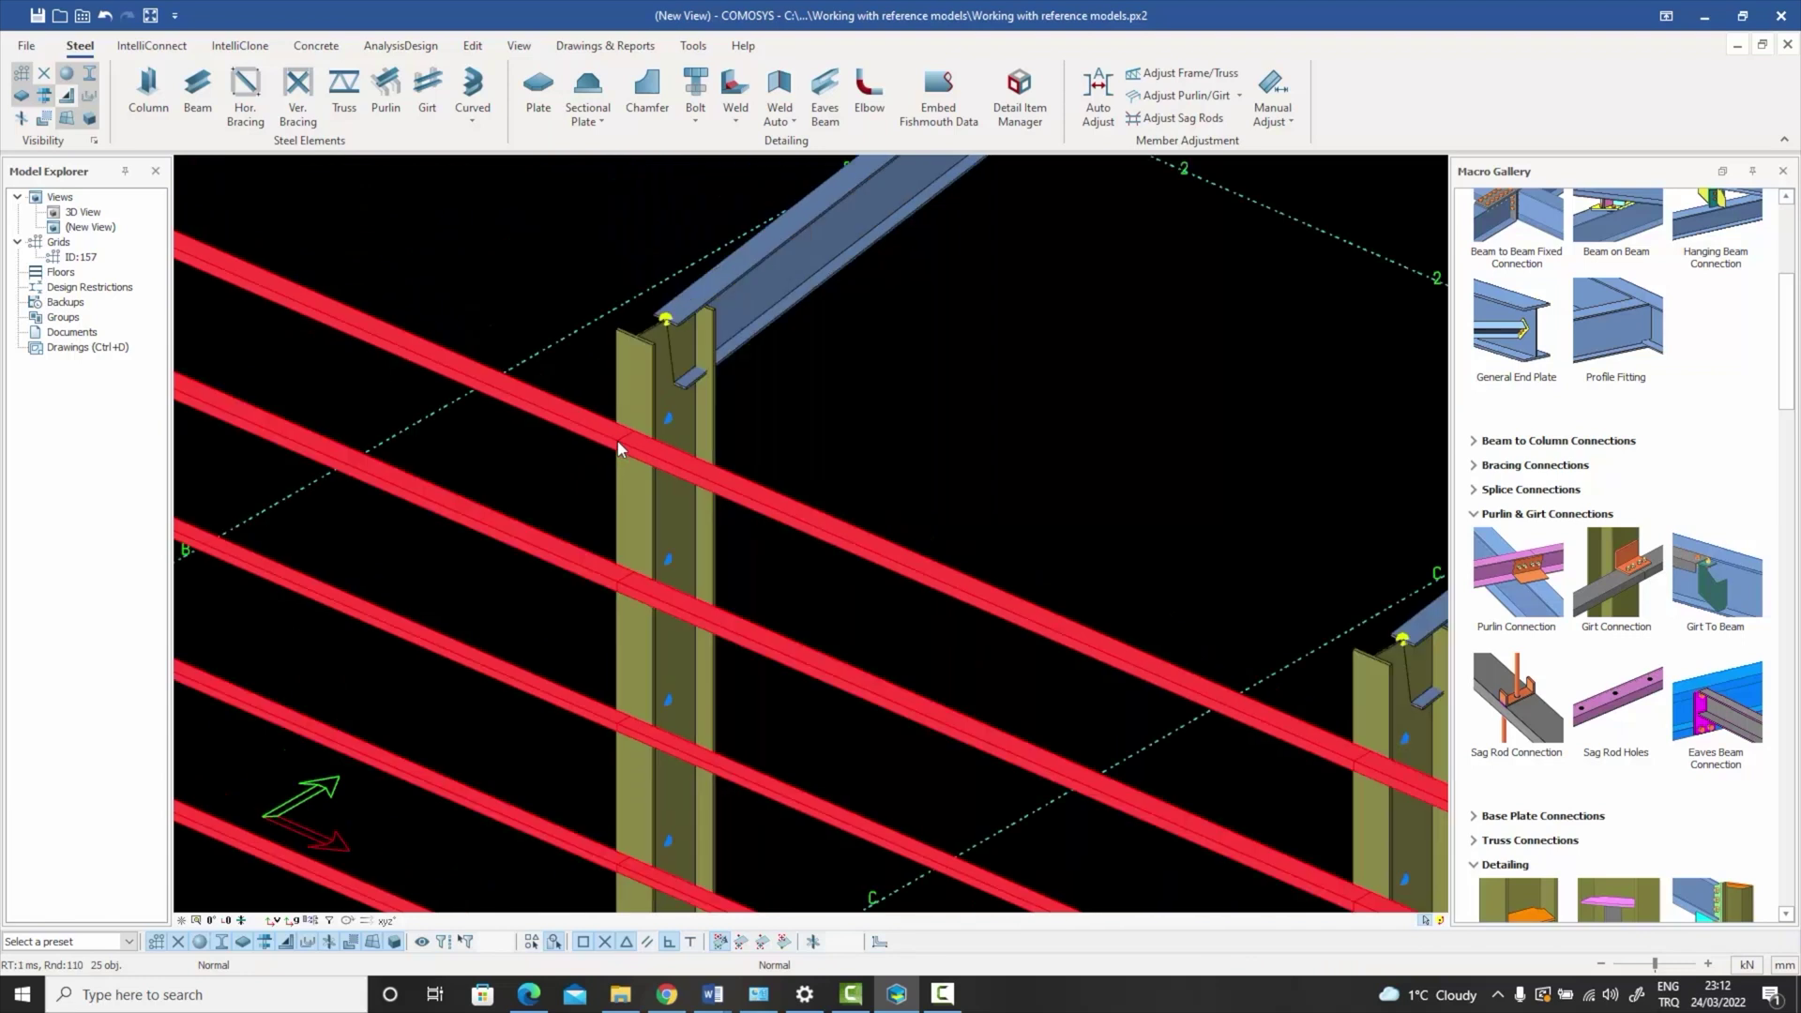
scroll(617, 441, "down", 3)
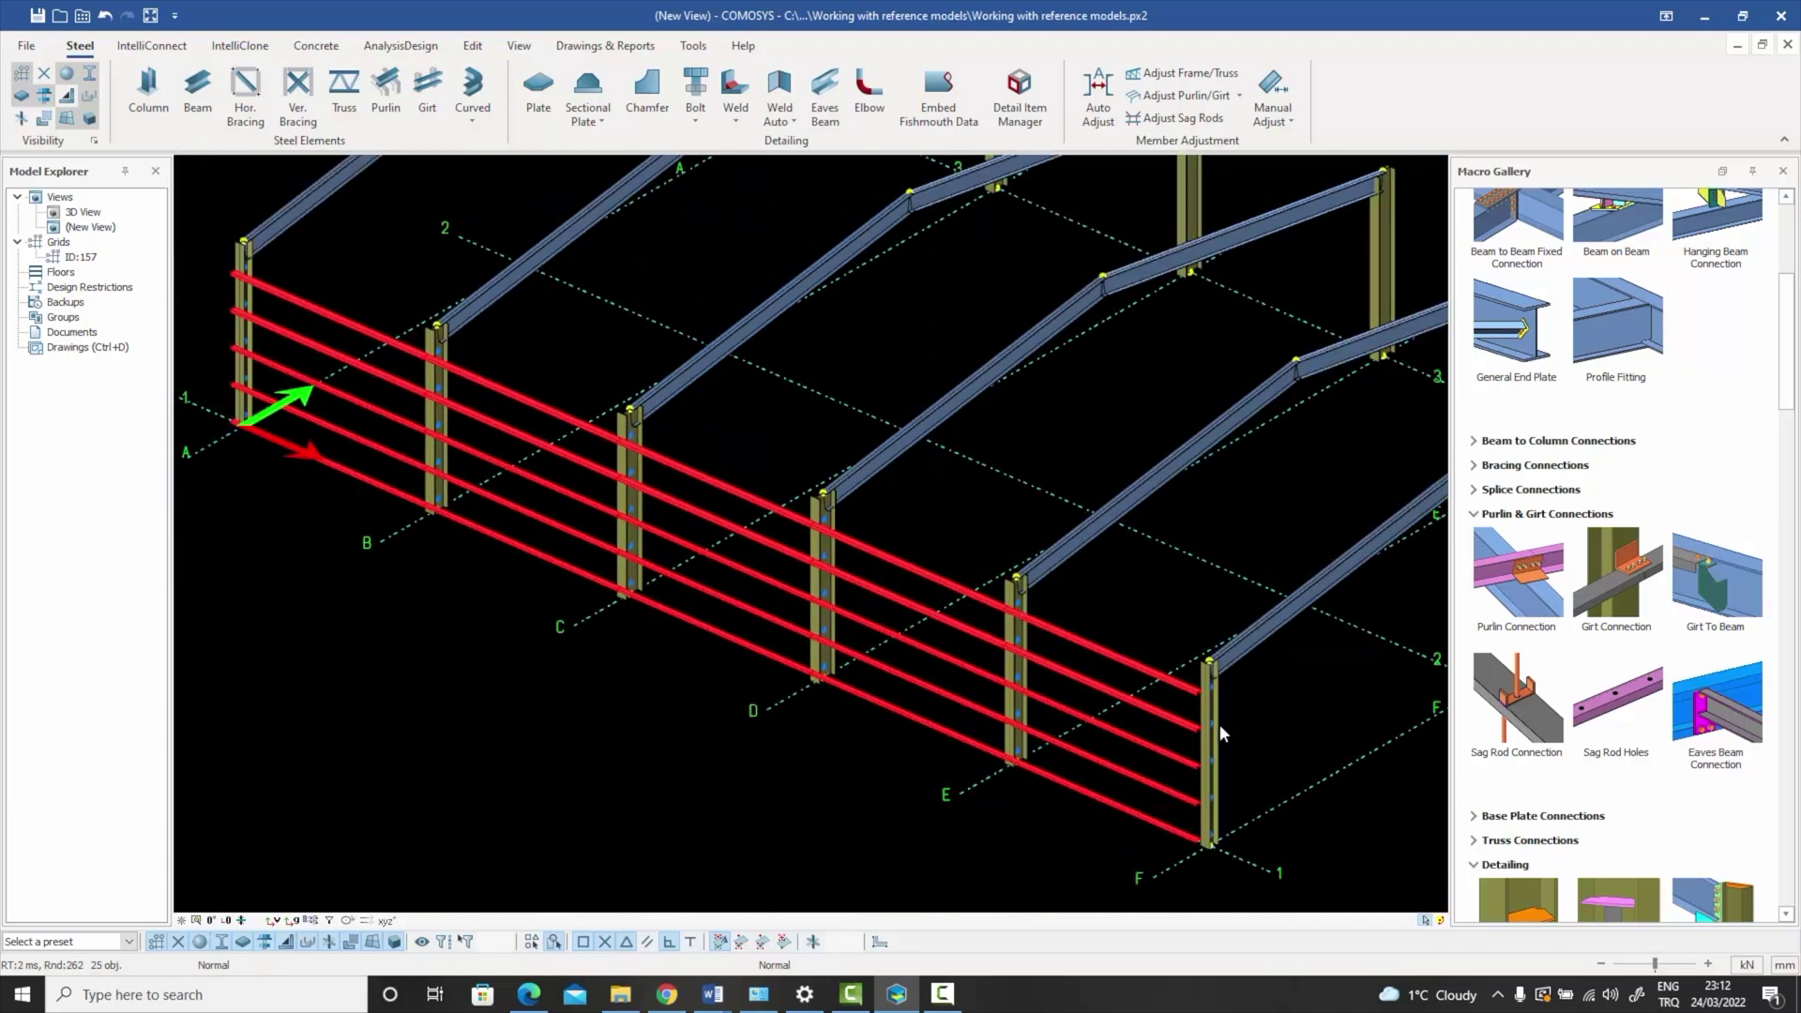
scroll(1201, 718, "up", 5)
scroll(1179, 650, "up", 2)
scroll(1179, 650, "down", 5)
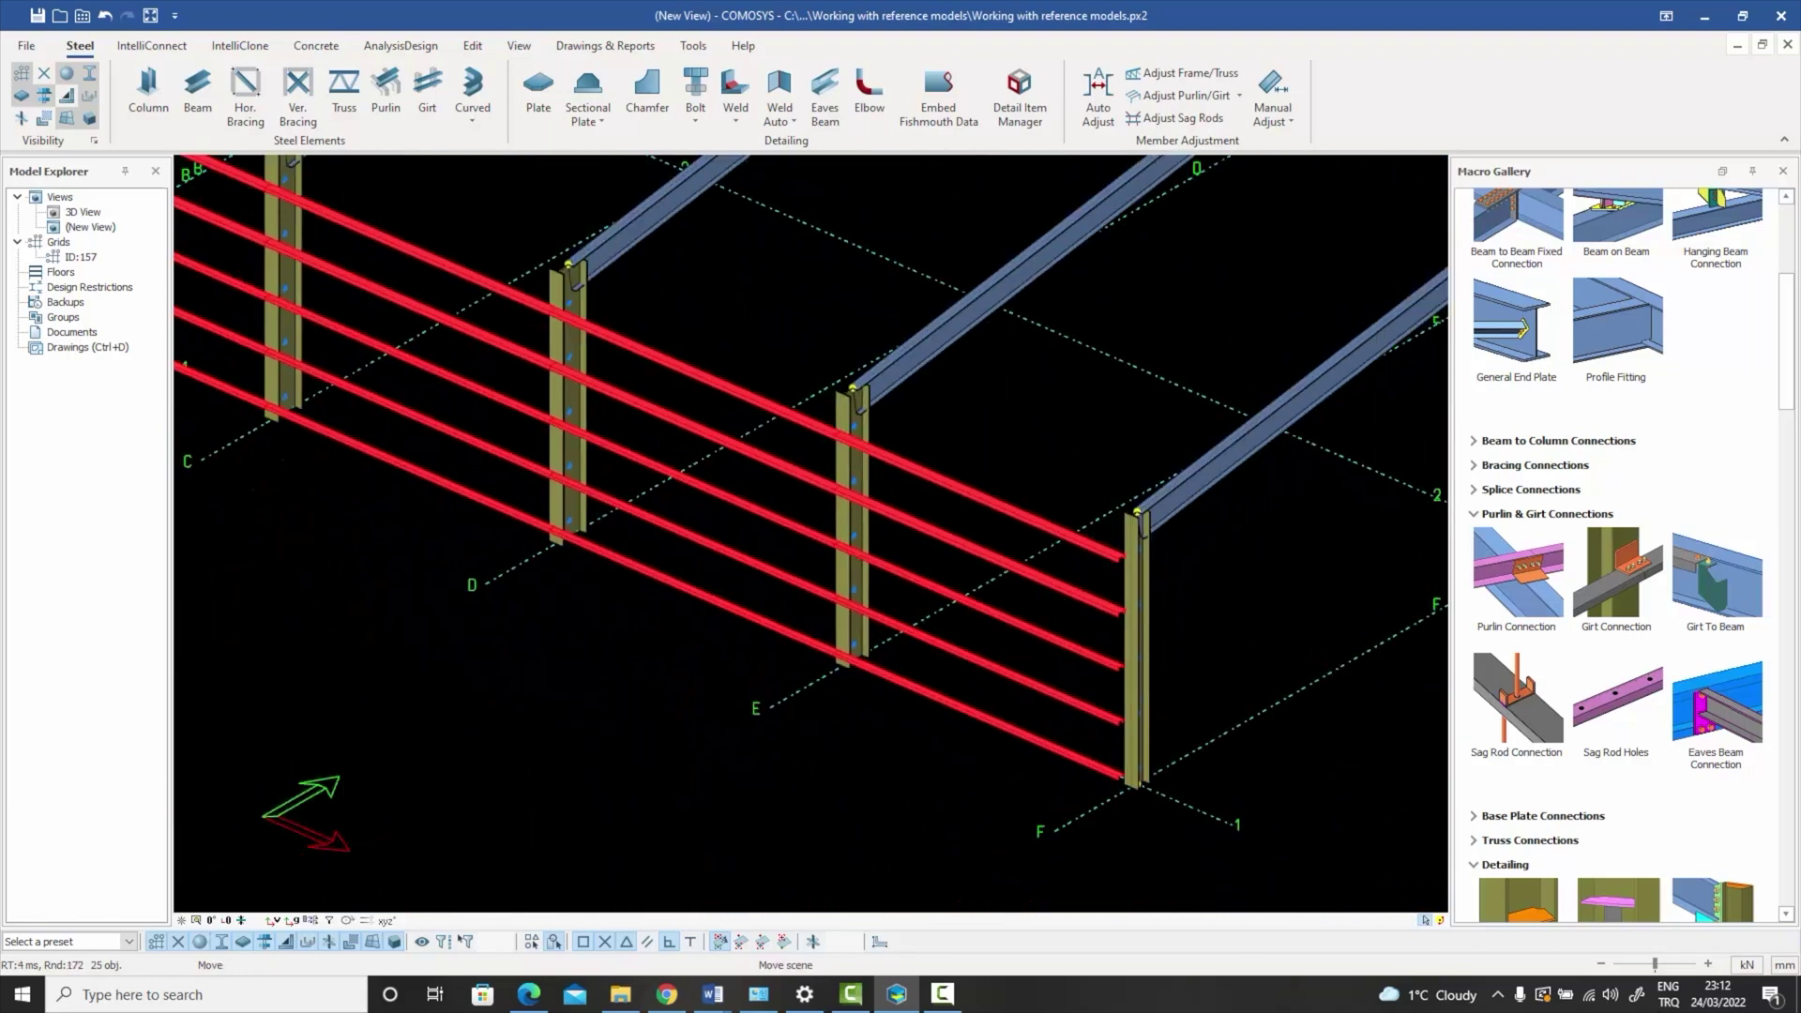
scroll(1081, 730, "up", 3)
scroll(1069, 718, "down", 5)
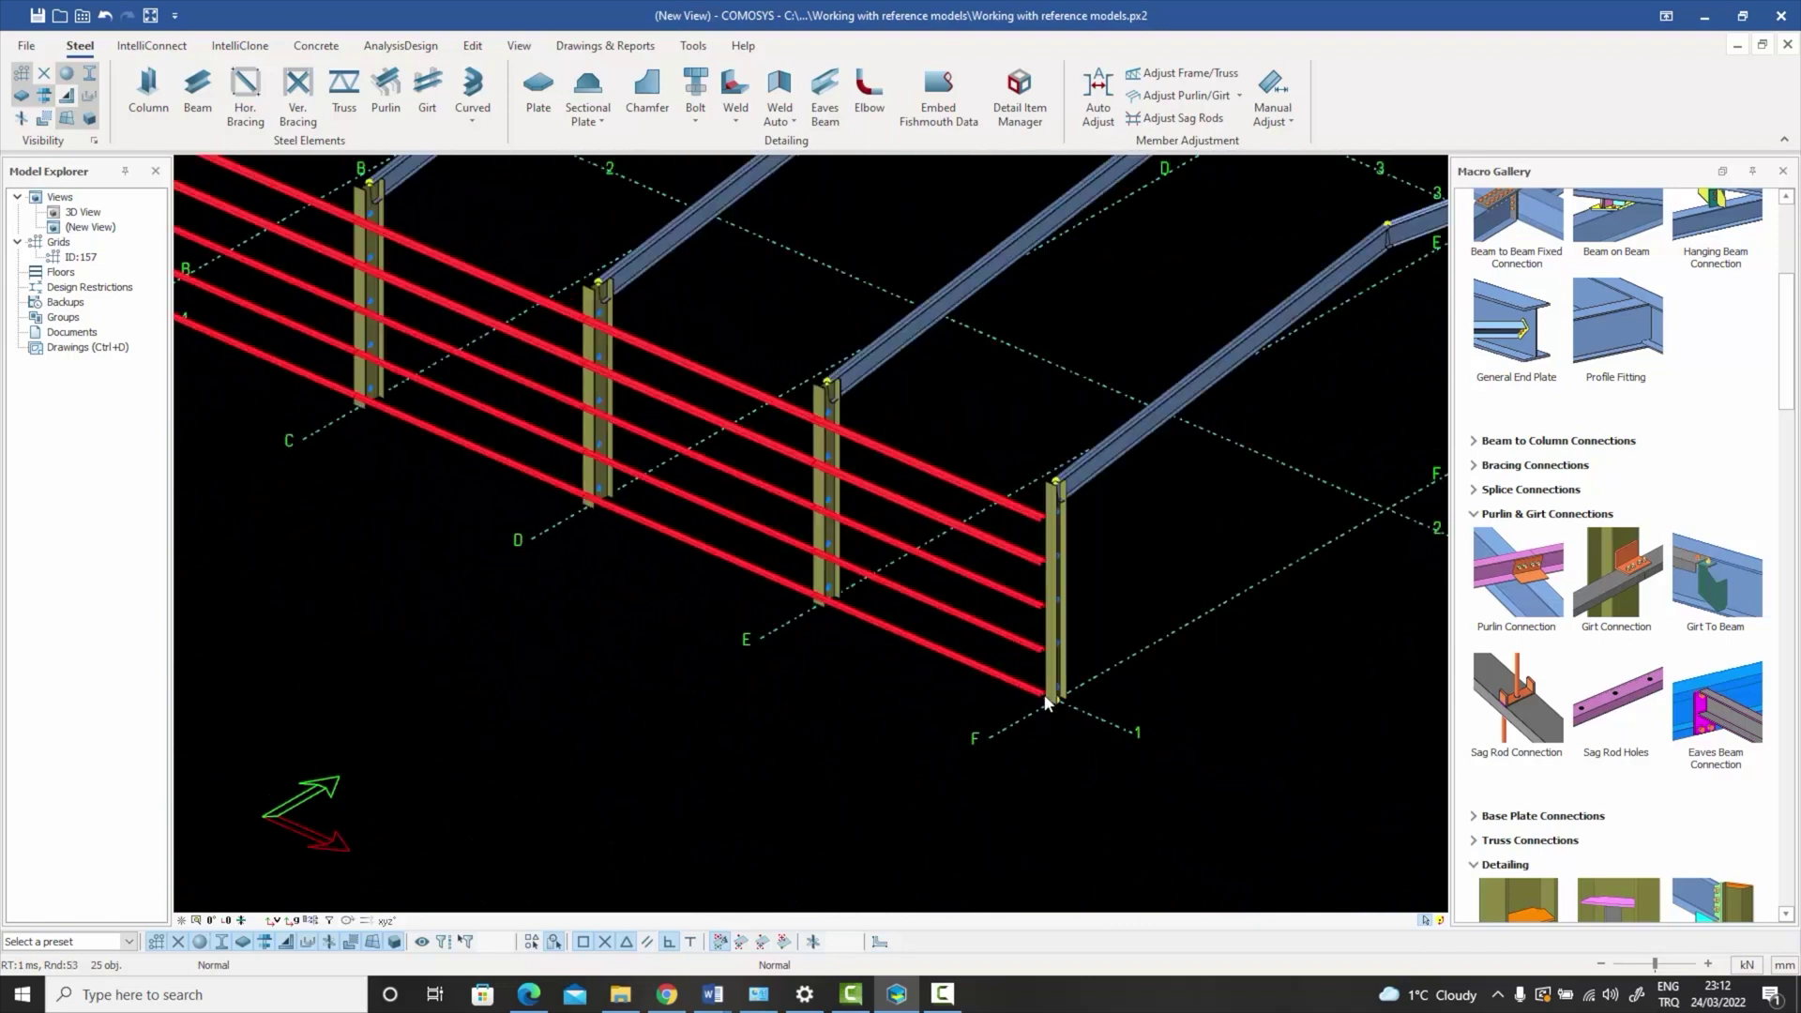
- Switch to a side view without perspective and check the top girts' fit against the columns' outer flanges
middle_click_drag(1058, 707, 1007, 674)
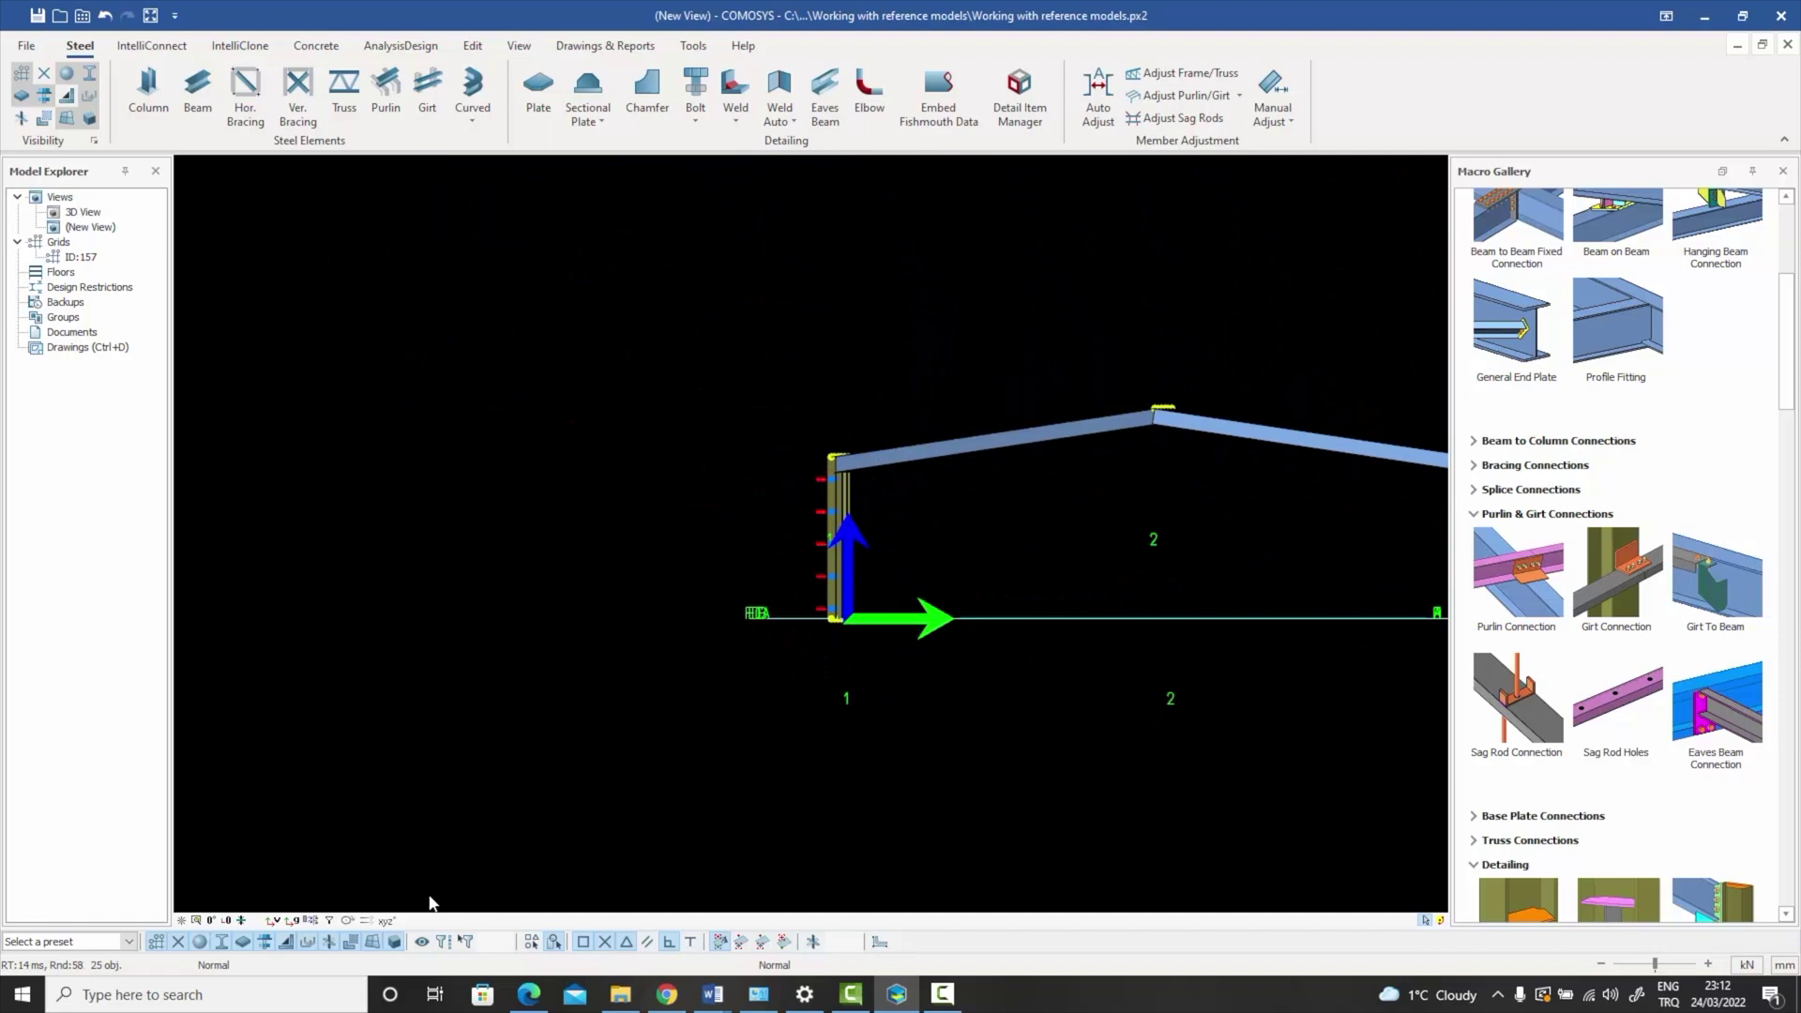
left_click(388, 921)
left_click(411, 914)
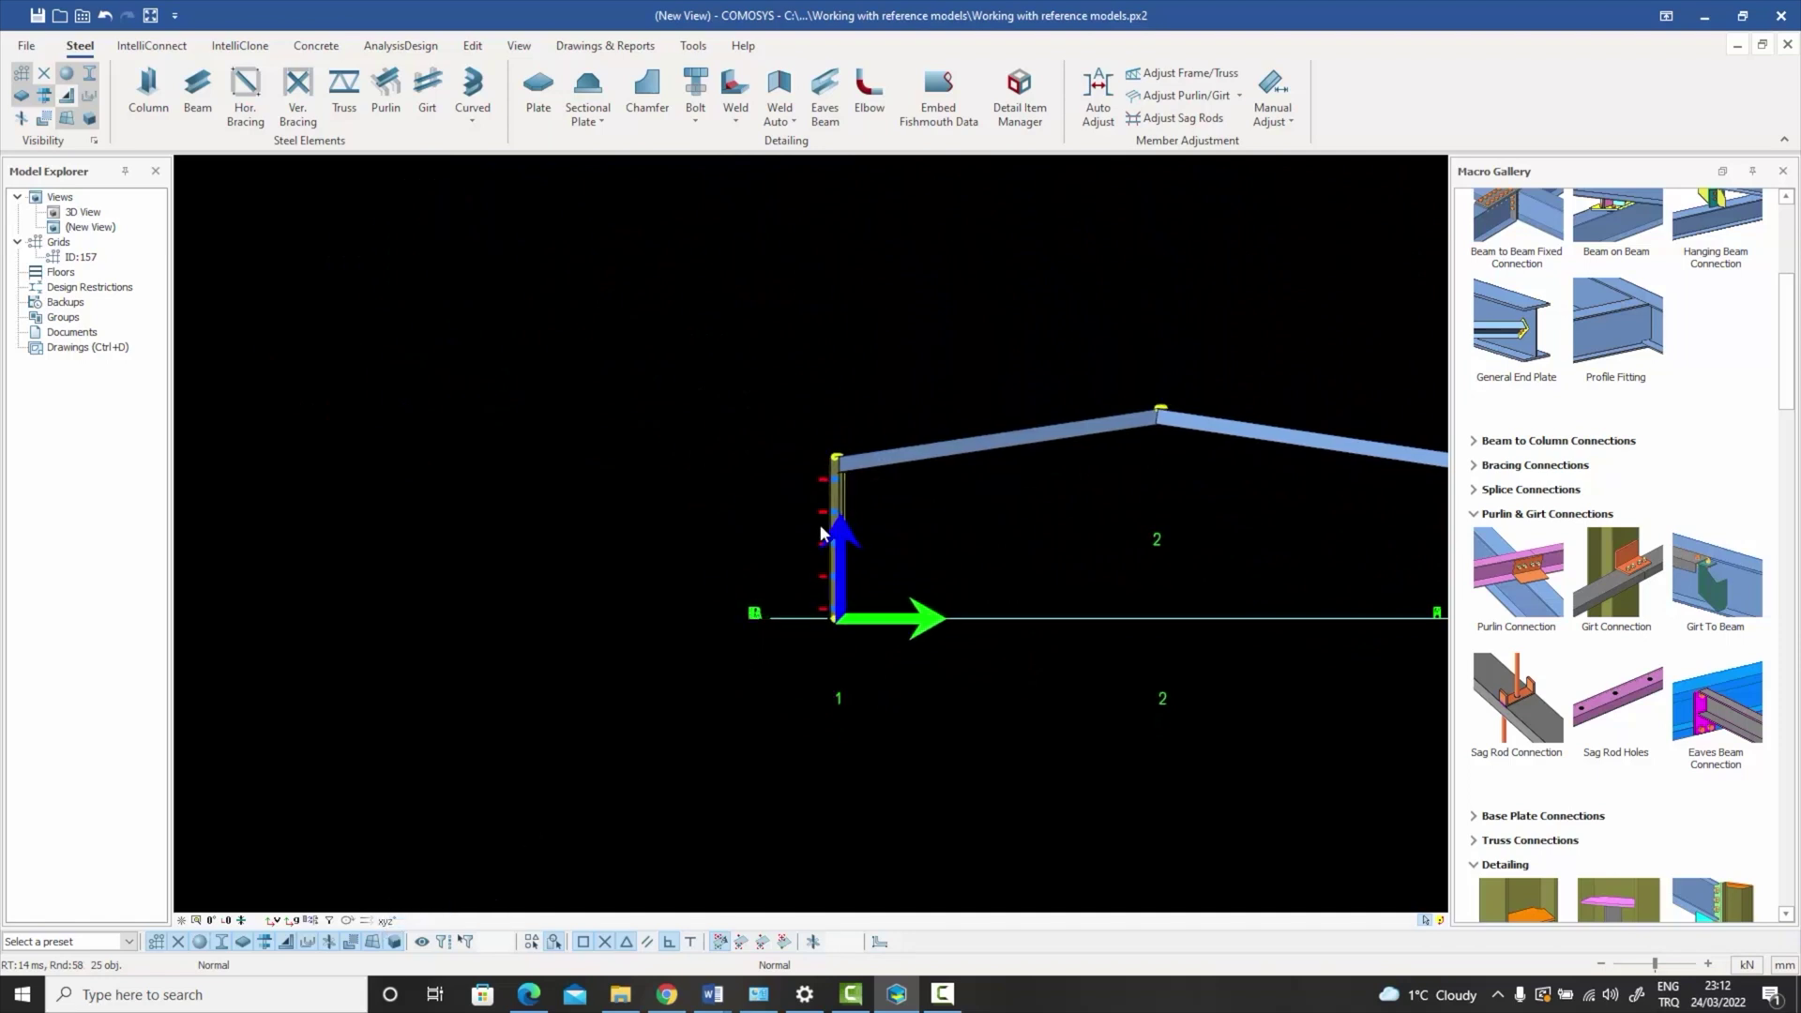
scroll(834, 497, "up", 4)
scroll(849, 516, "up", 2)
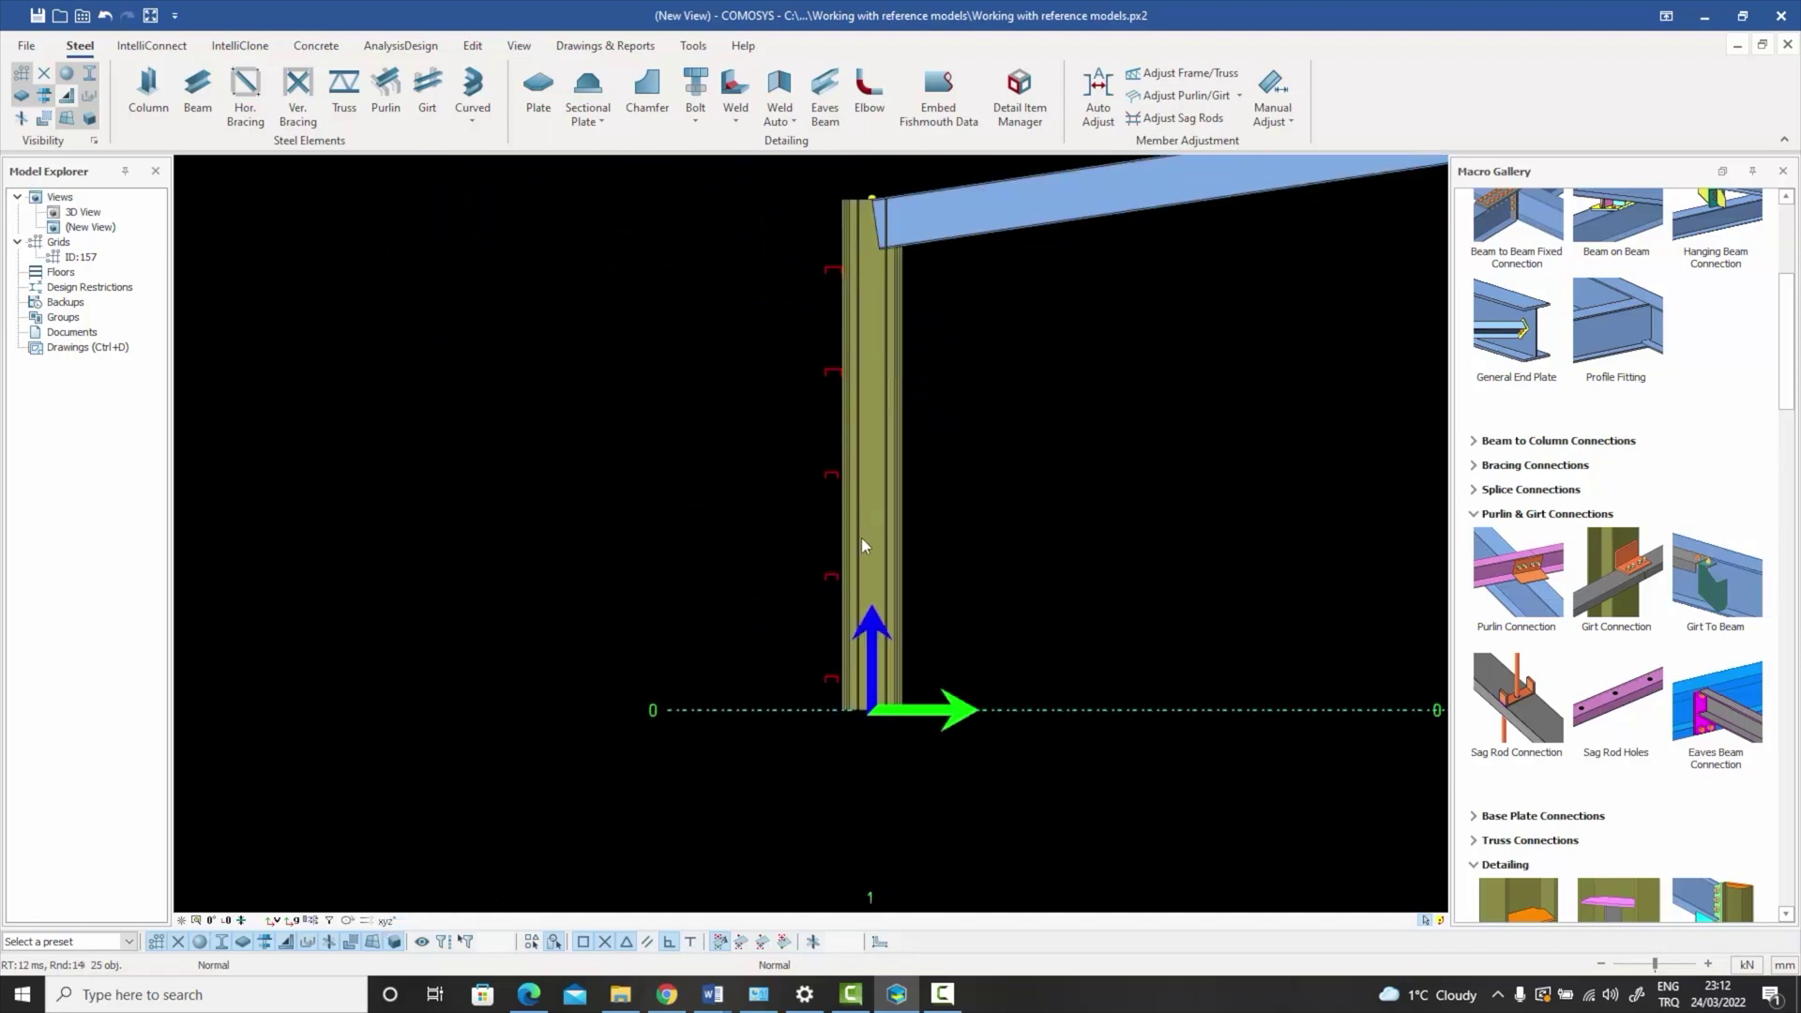
scroll(824, 657, "up", 1)
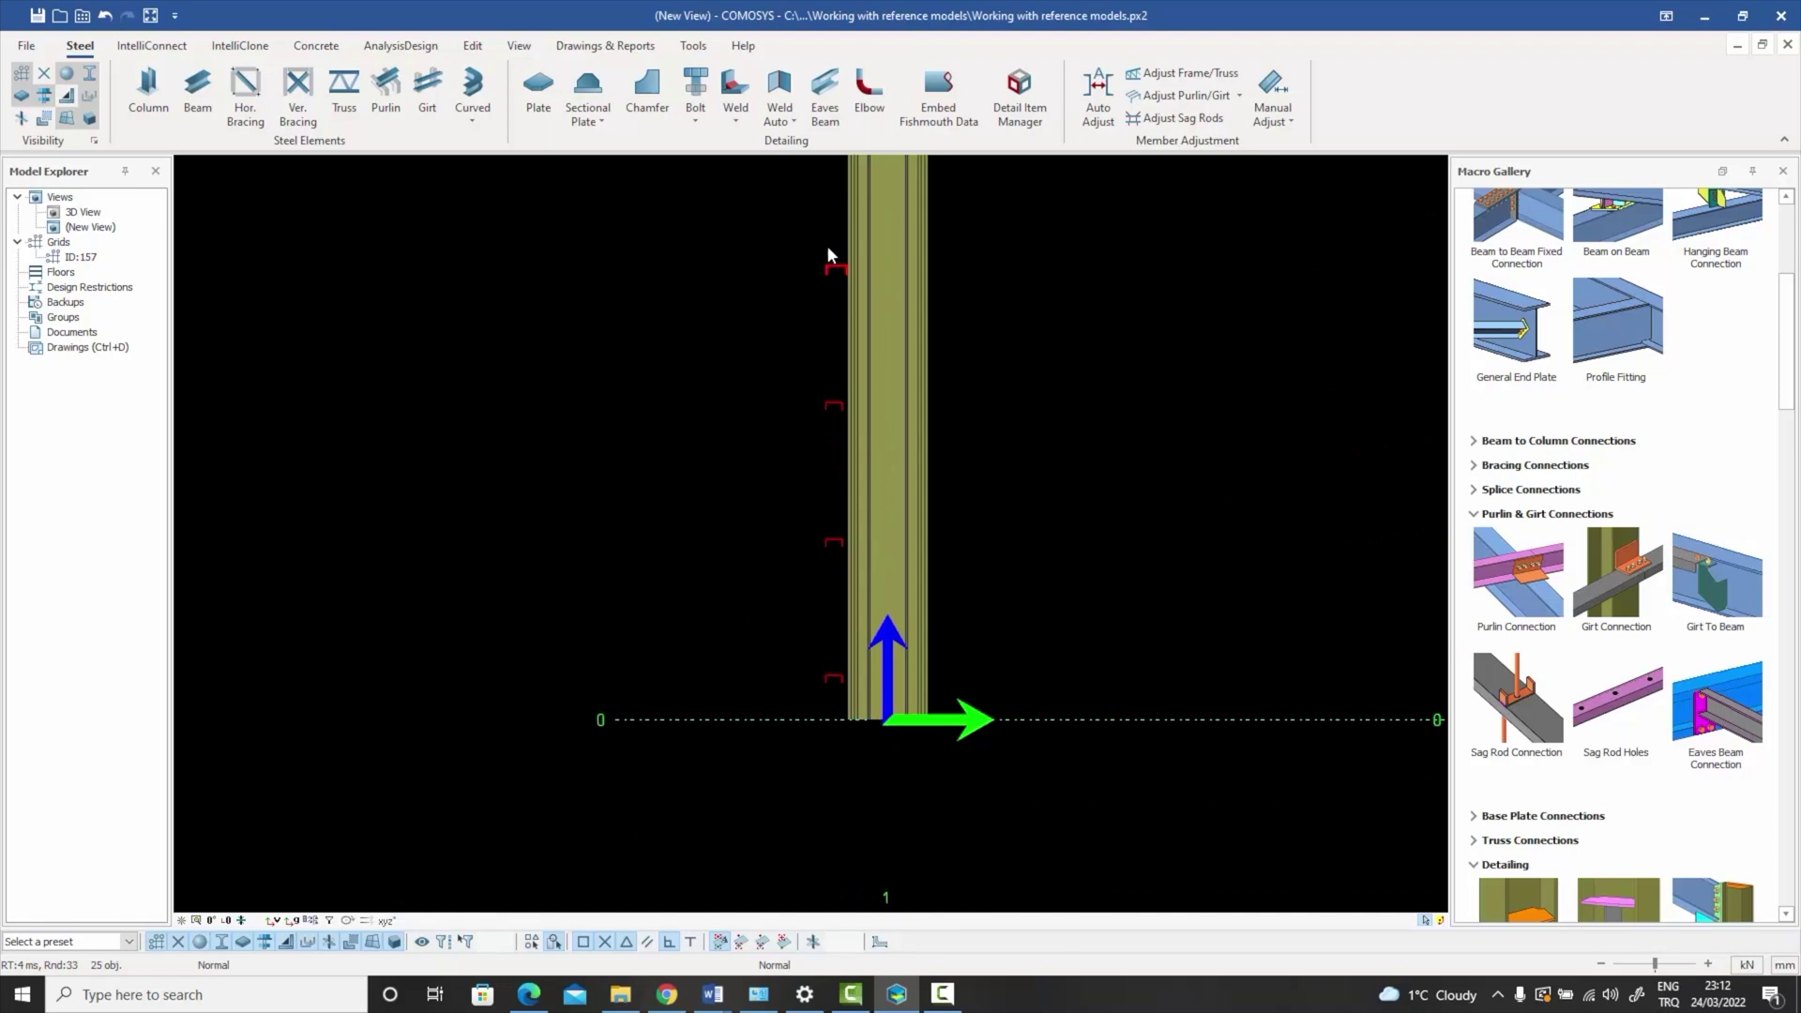
middle_click_drag(825, 245, 864, 421)
scroll(882, 379, "up", 3)
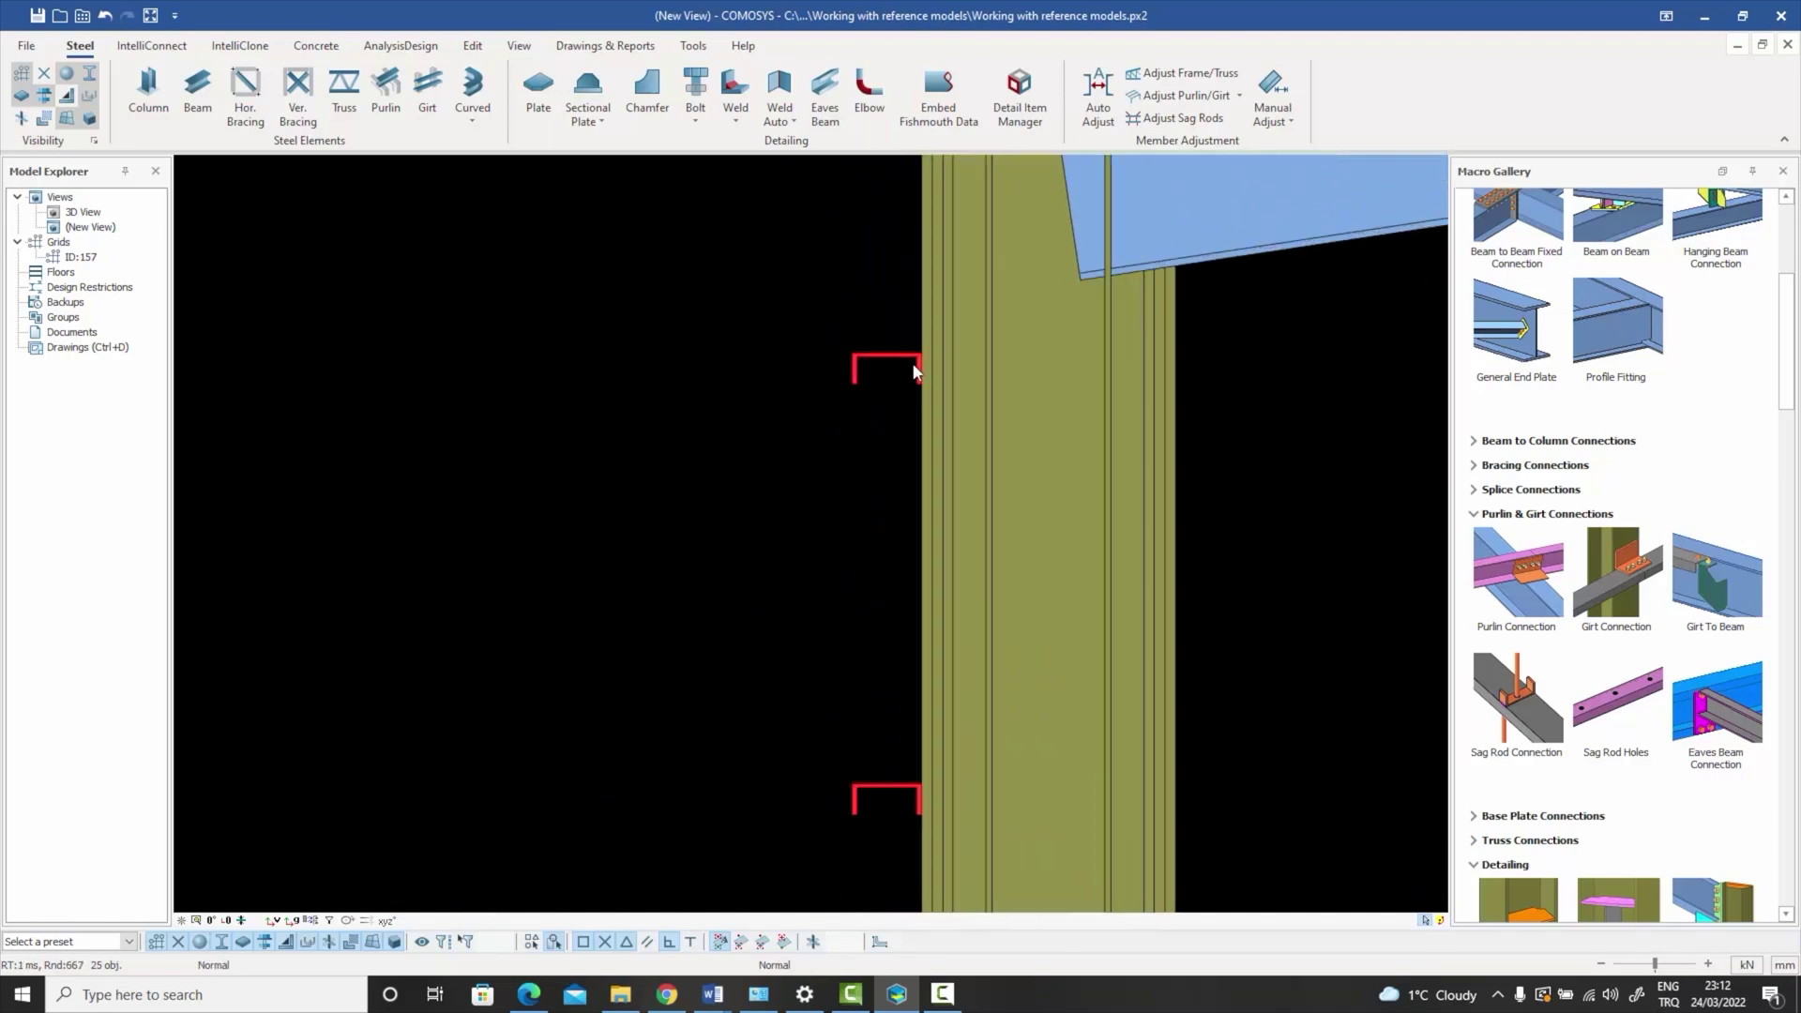
scroll(916, 370, "up", 2)
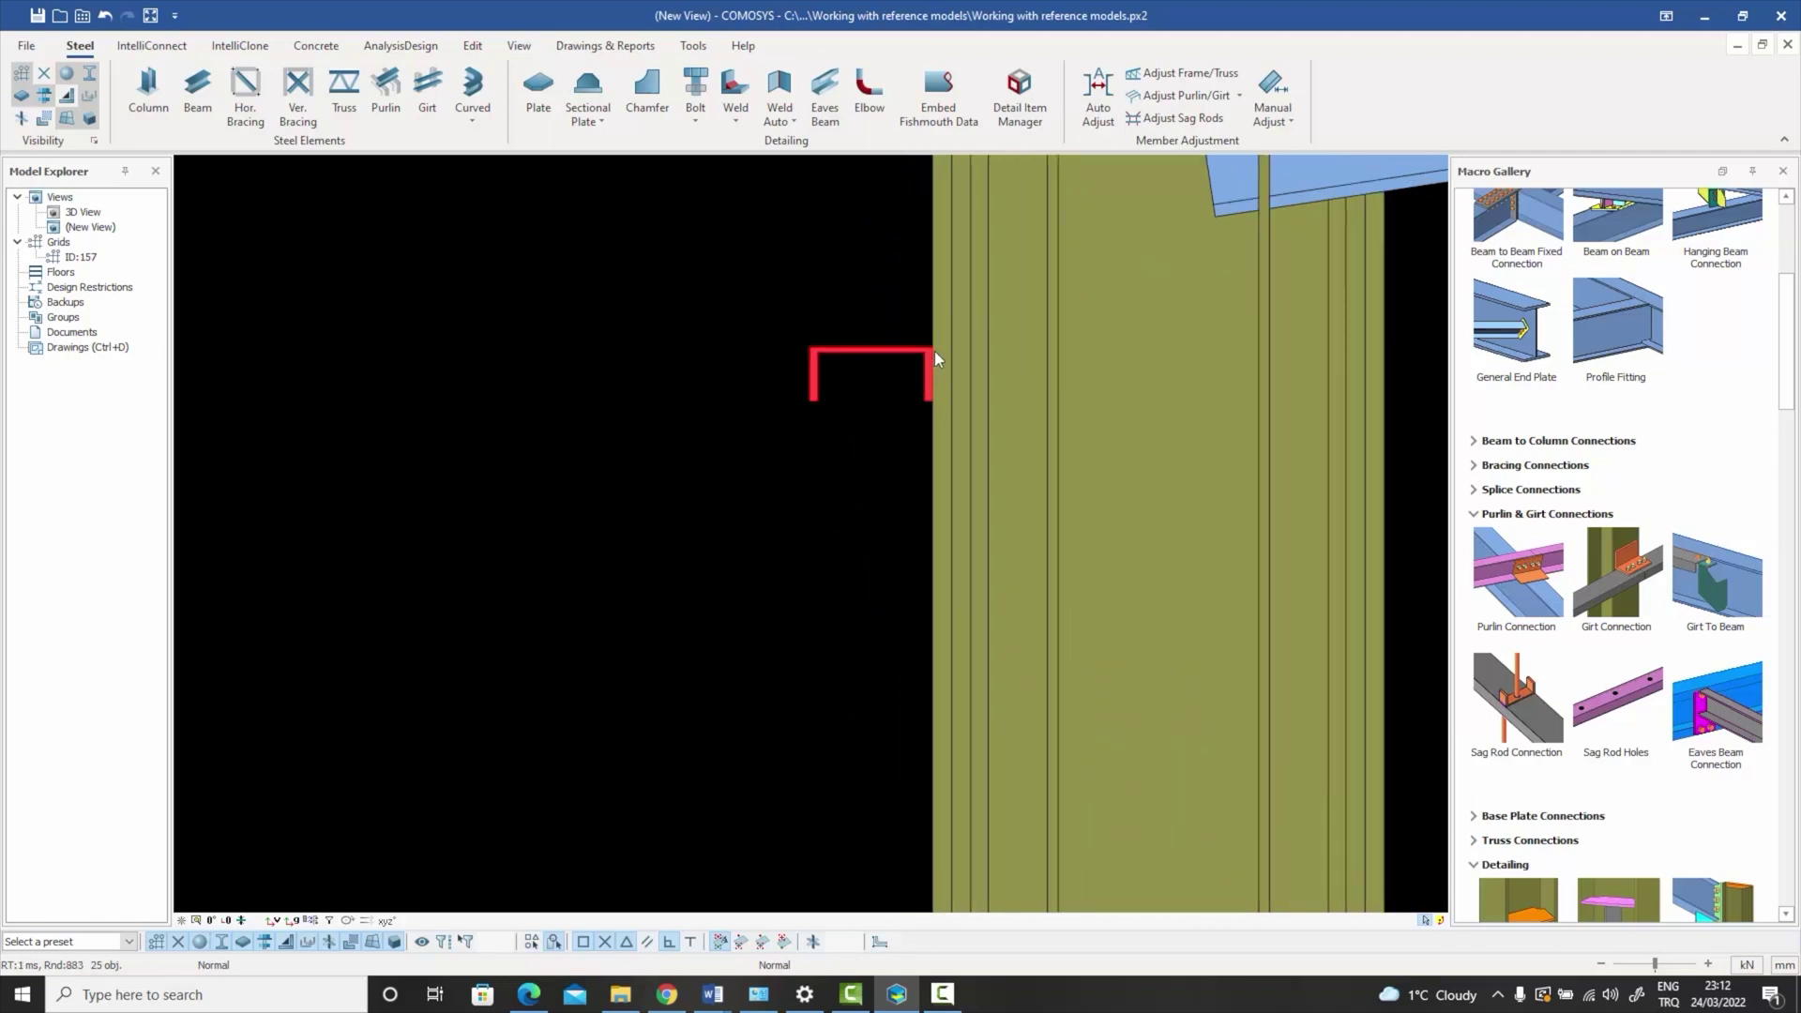
- Compare the gaps between the lower and upper girts and the column flanges in the side view
scroll(932, 370, "down", 3)
scroll(975, 577, "up", 2)
scroll(947, 608, "up", 3)
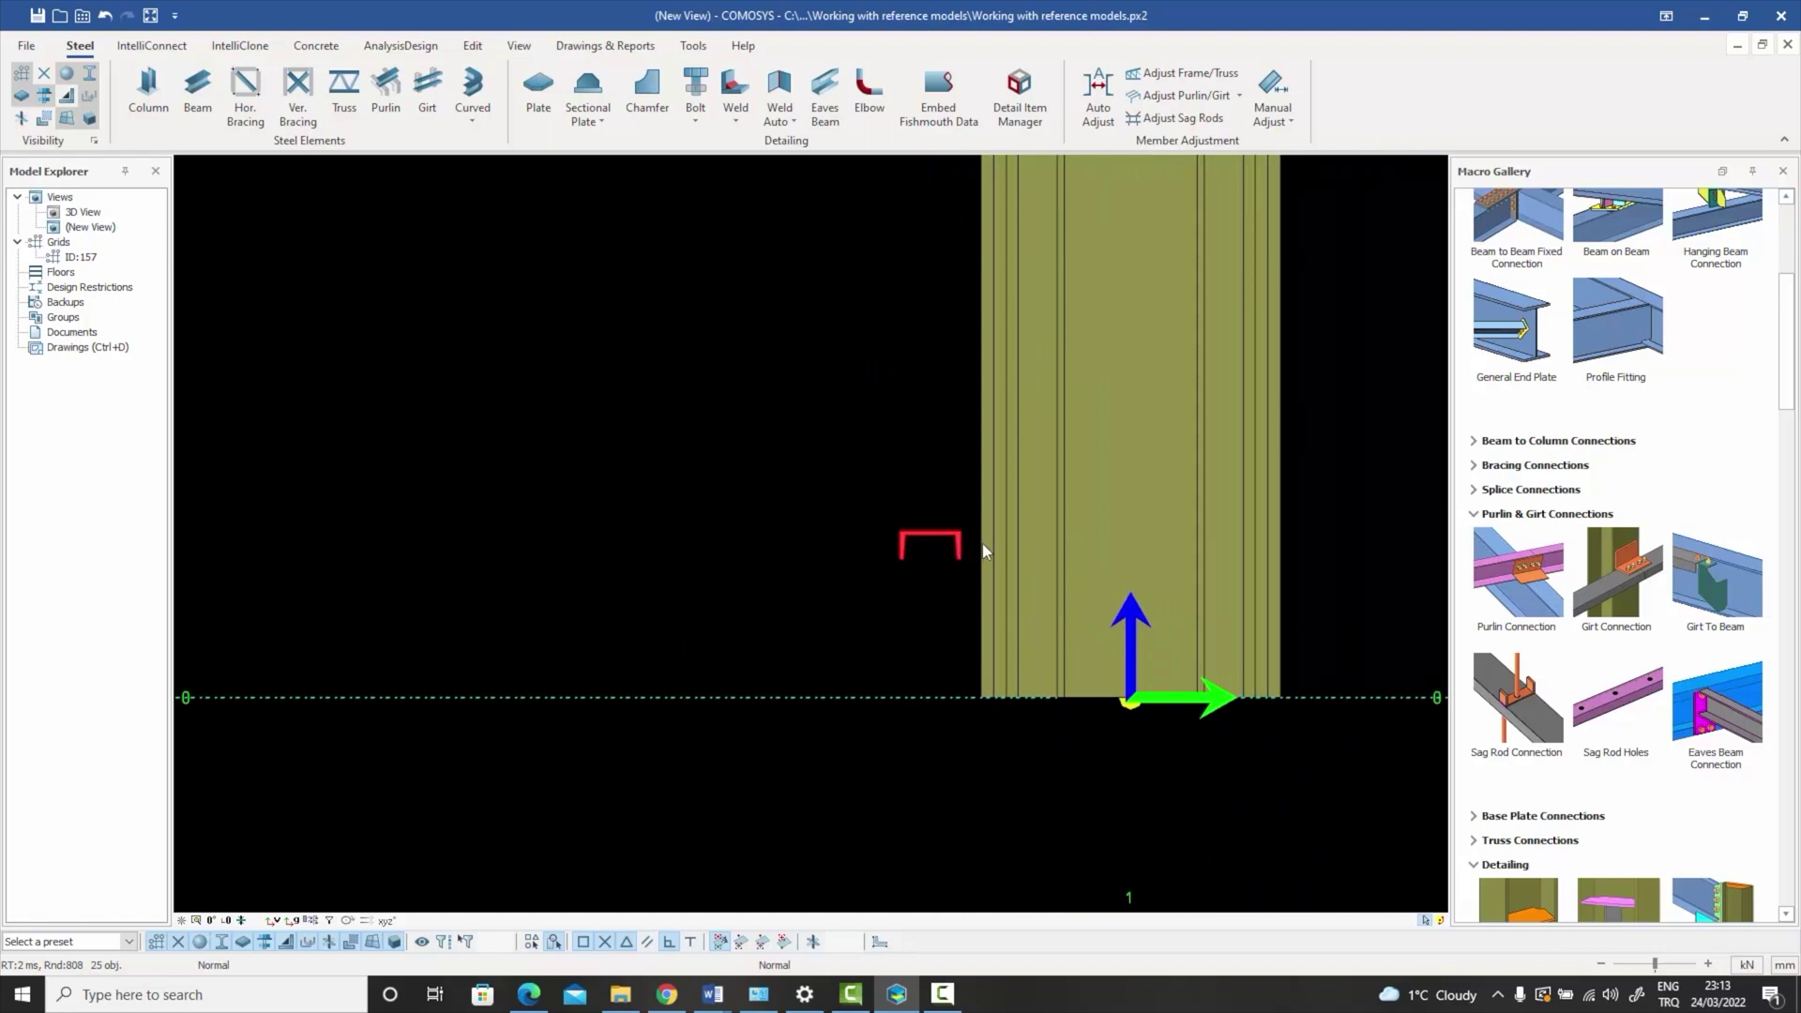
scroll(963, 543, "down", 1)
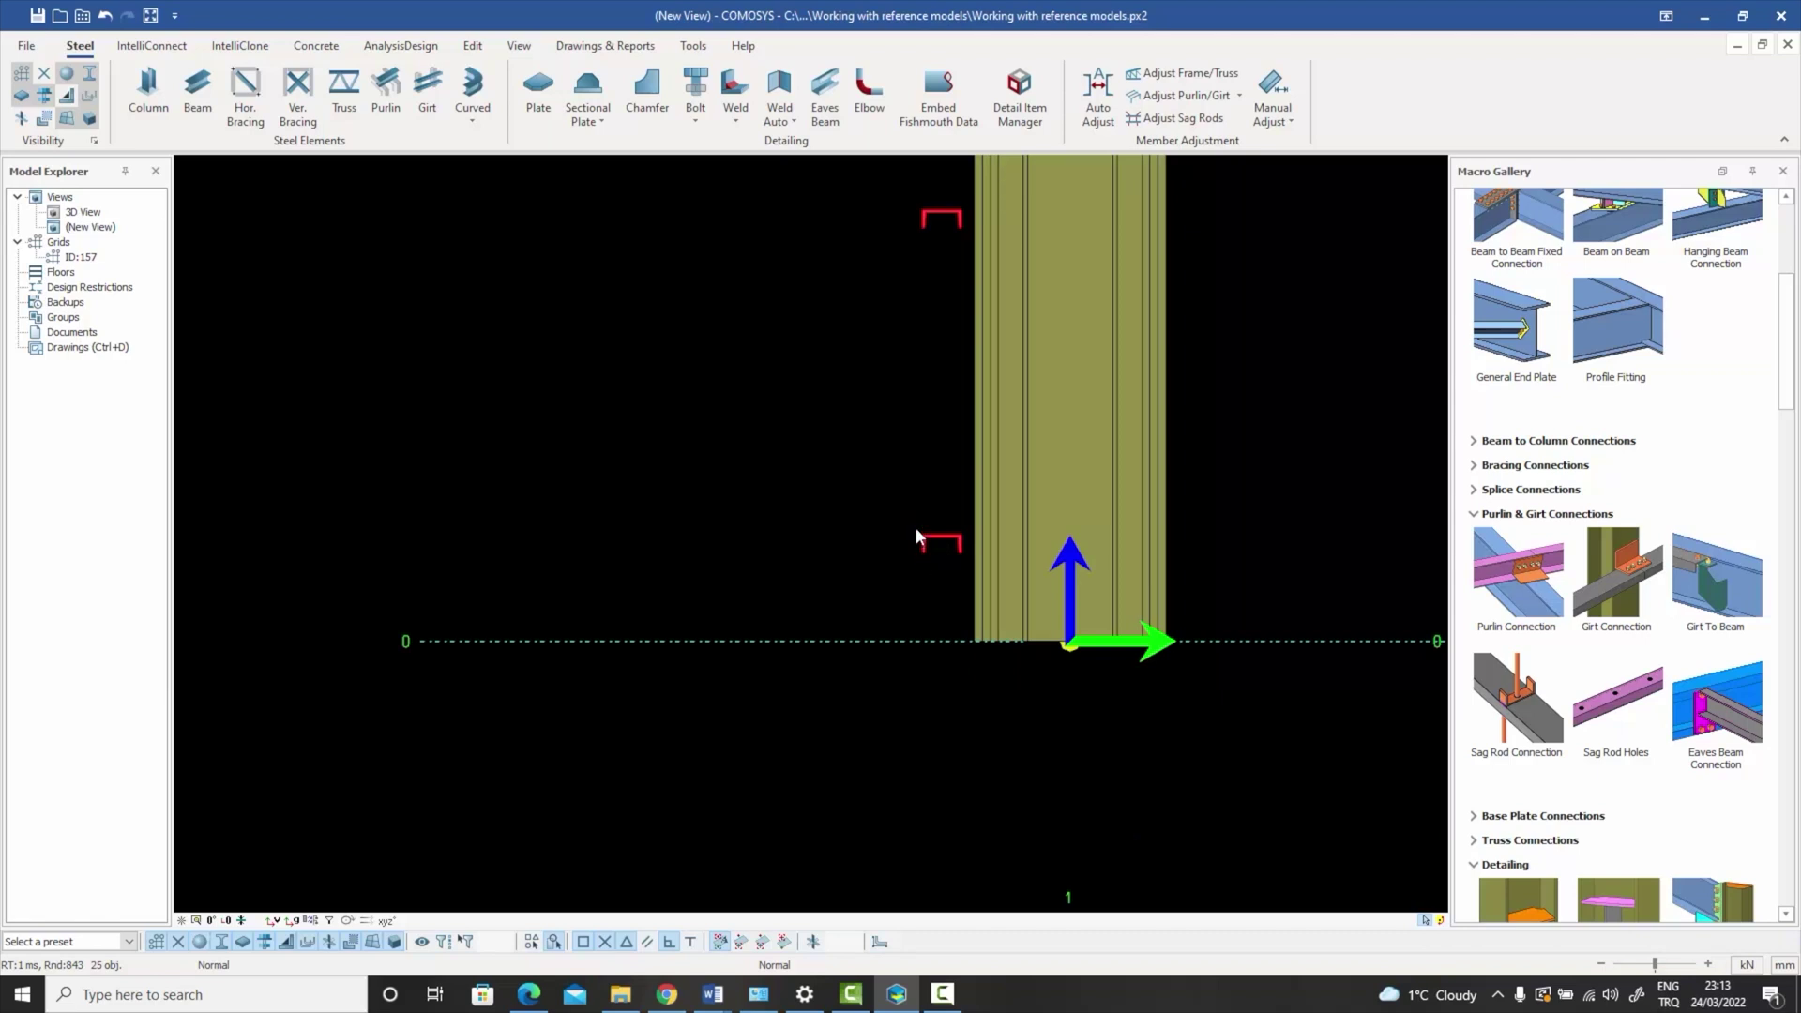
scroll(926, 554, "down", 5)
middle_click_drag(924, 356, 925, 578)
middle_click_drag(948, 304, 936, 363)
scroll(931, 319, "up", 3)
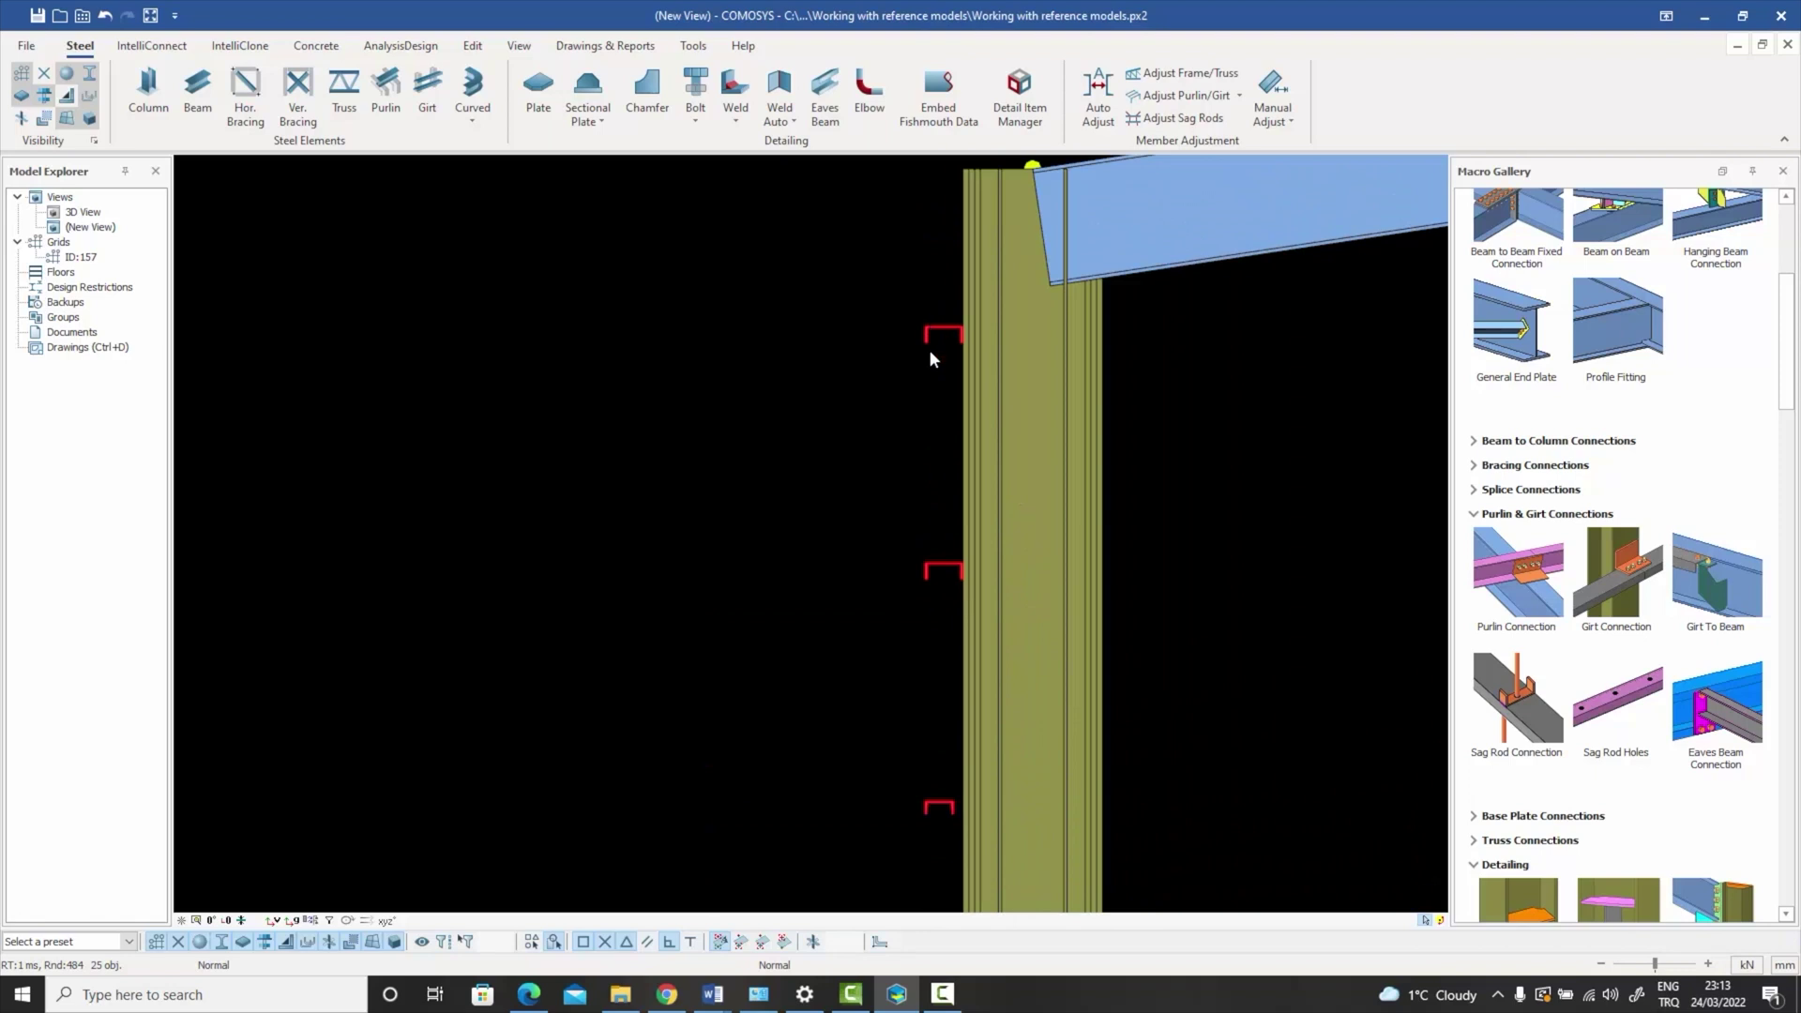
scroll(926, 362, "down", 4)
- Return to an angled 3D view of the wall and clear the girt selection
middle_click_drag(926, 368, 1002, 552, "ctrl")
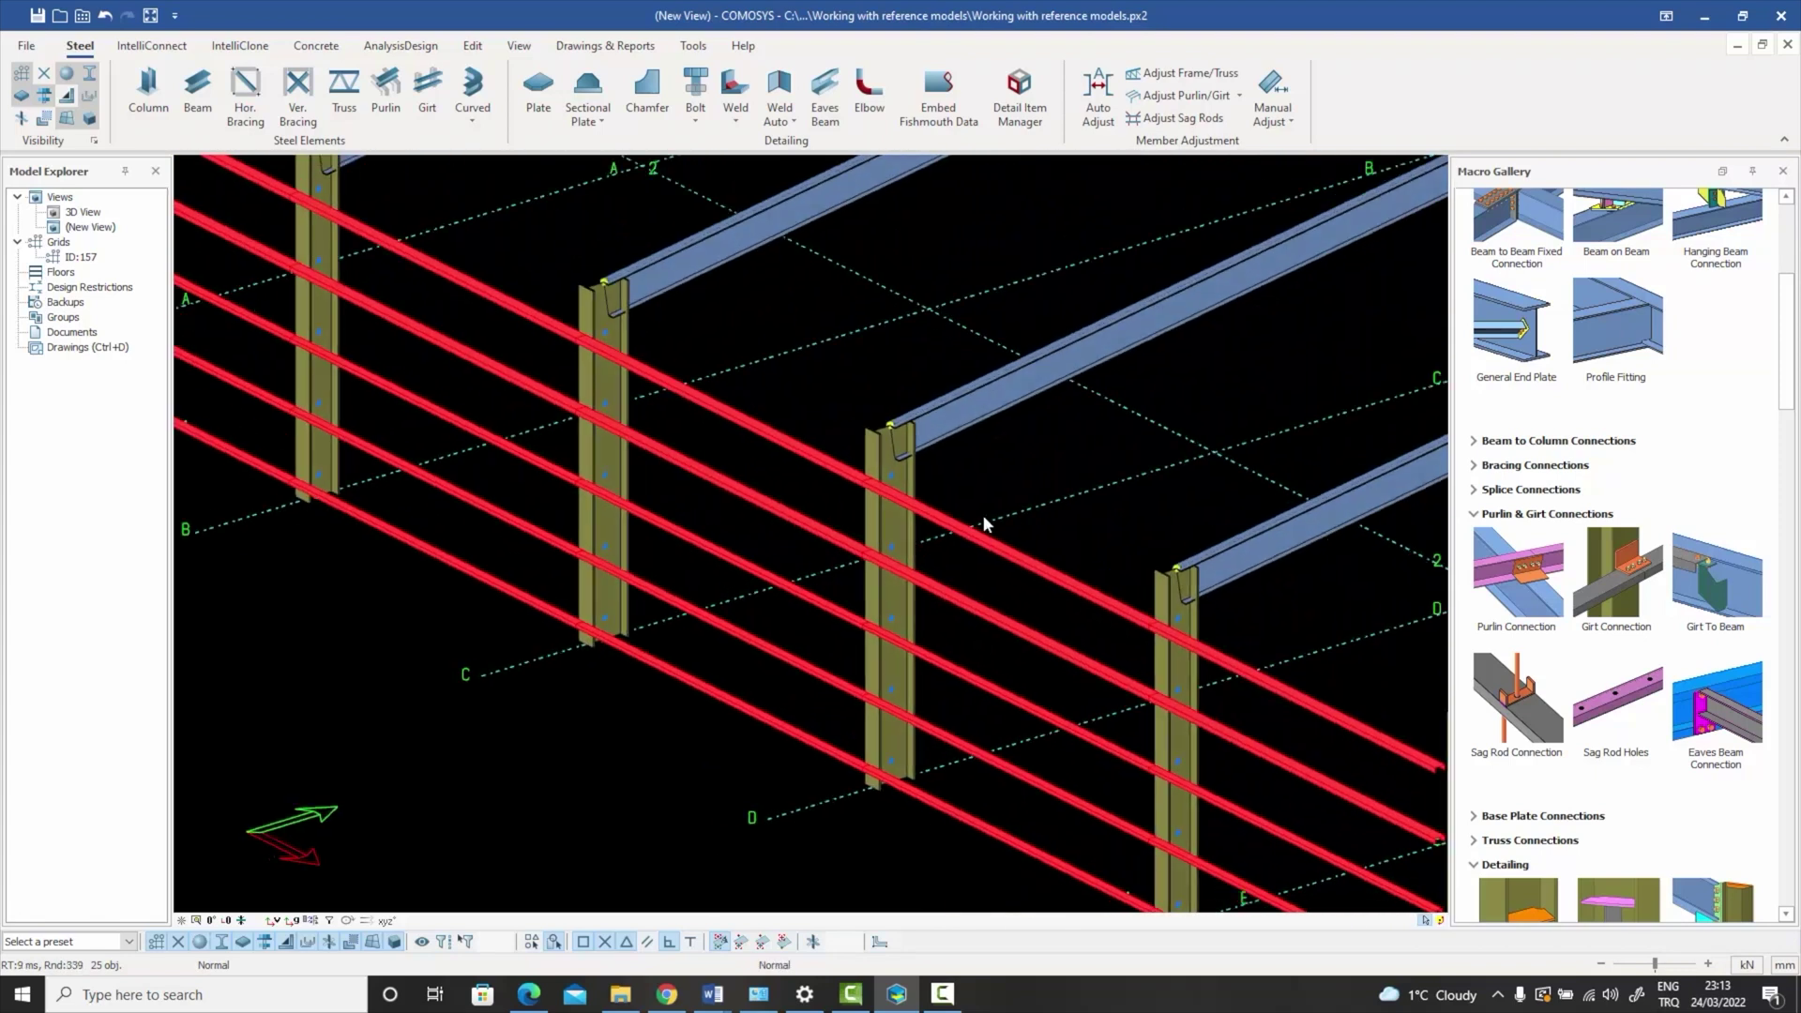
scroll(981, 515, "down", 2)
key("Escape")
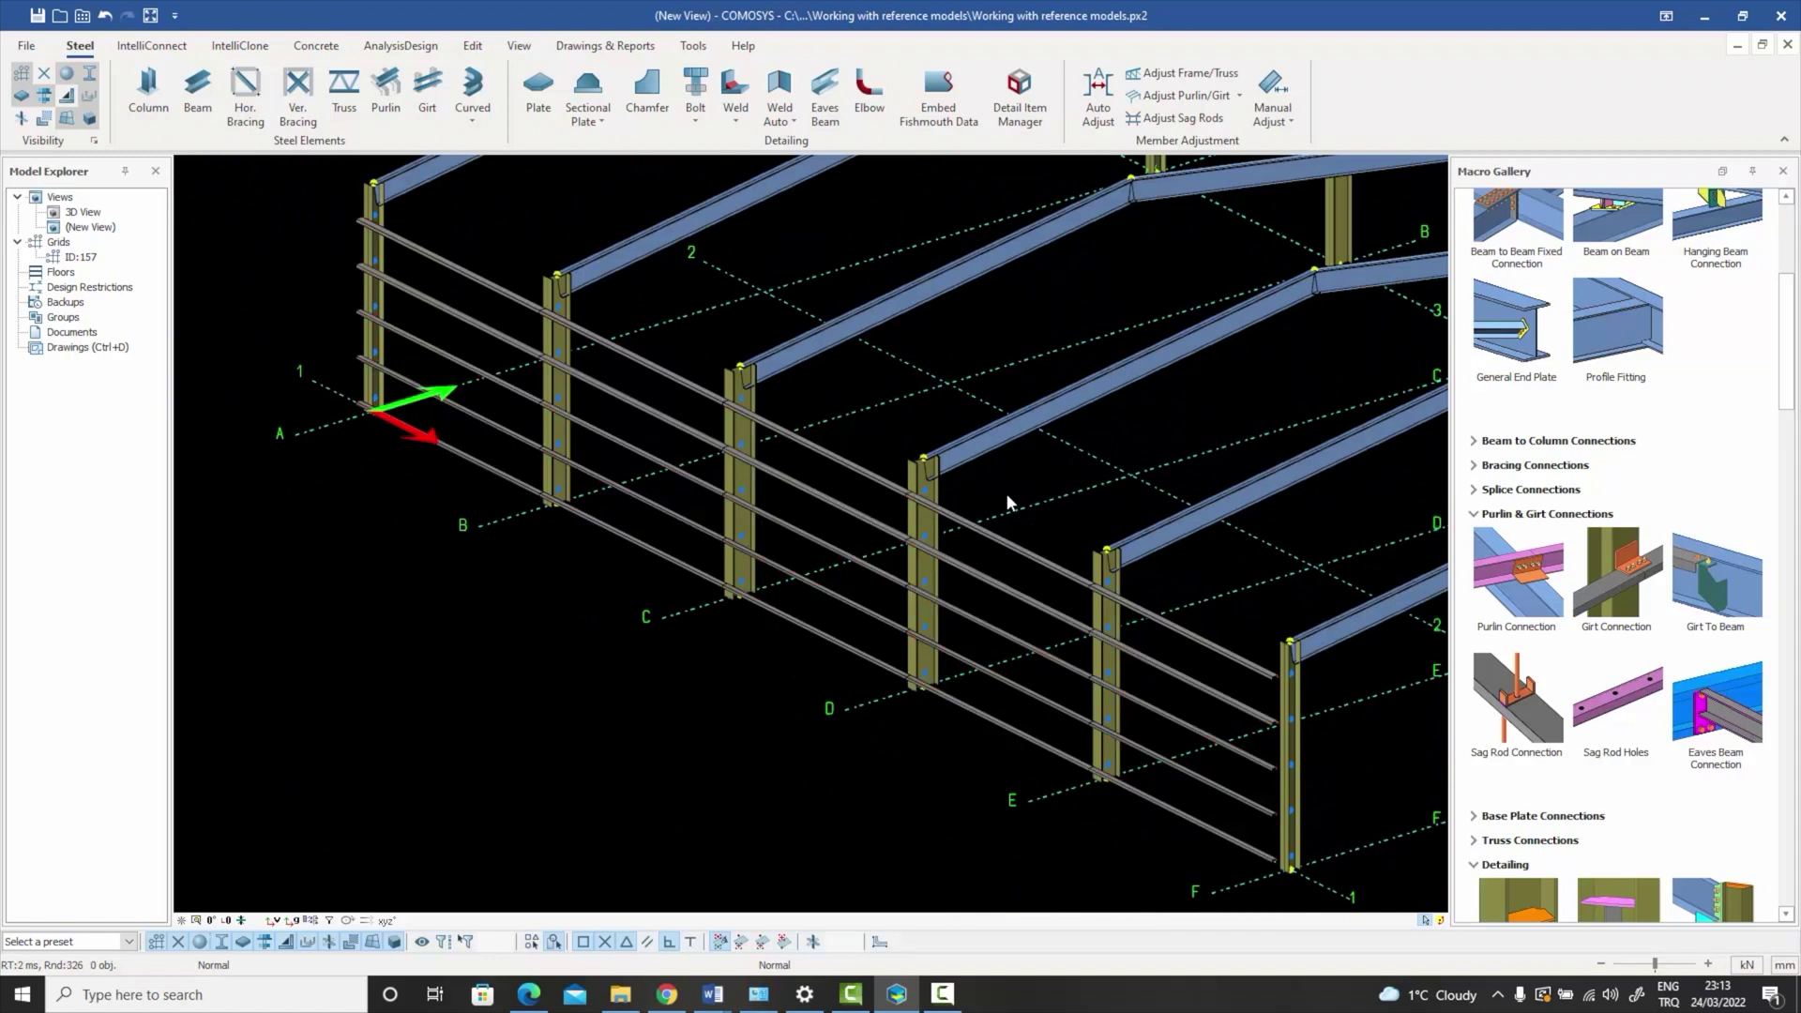
- Display the members as axis lines to inspect the girt lines and joints, and switch back to solid profiles
key("ctrl+2")
key("ctrl+1")
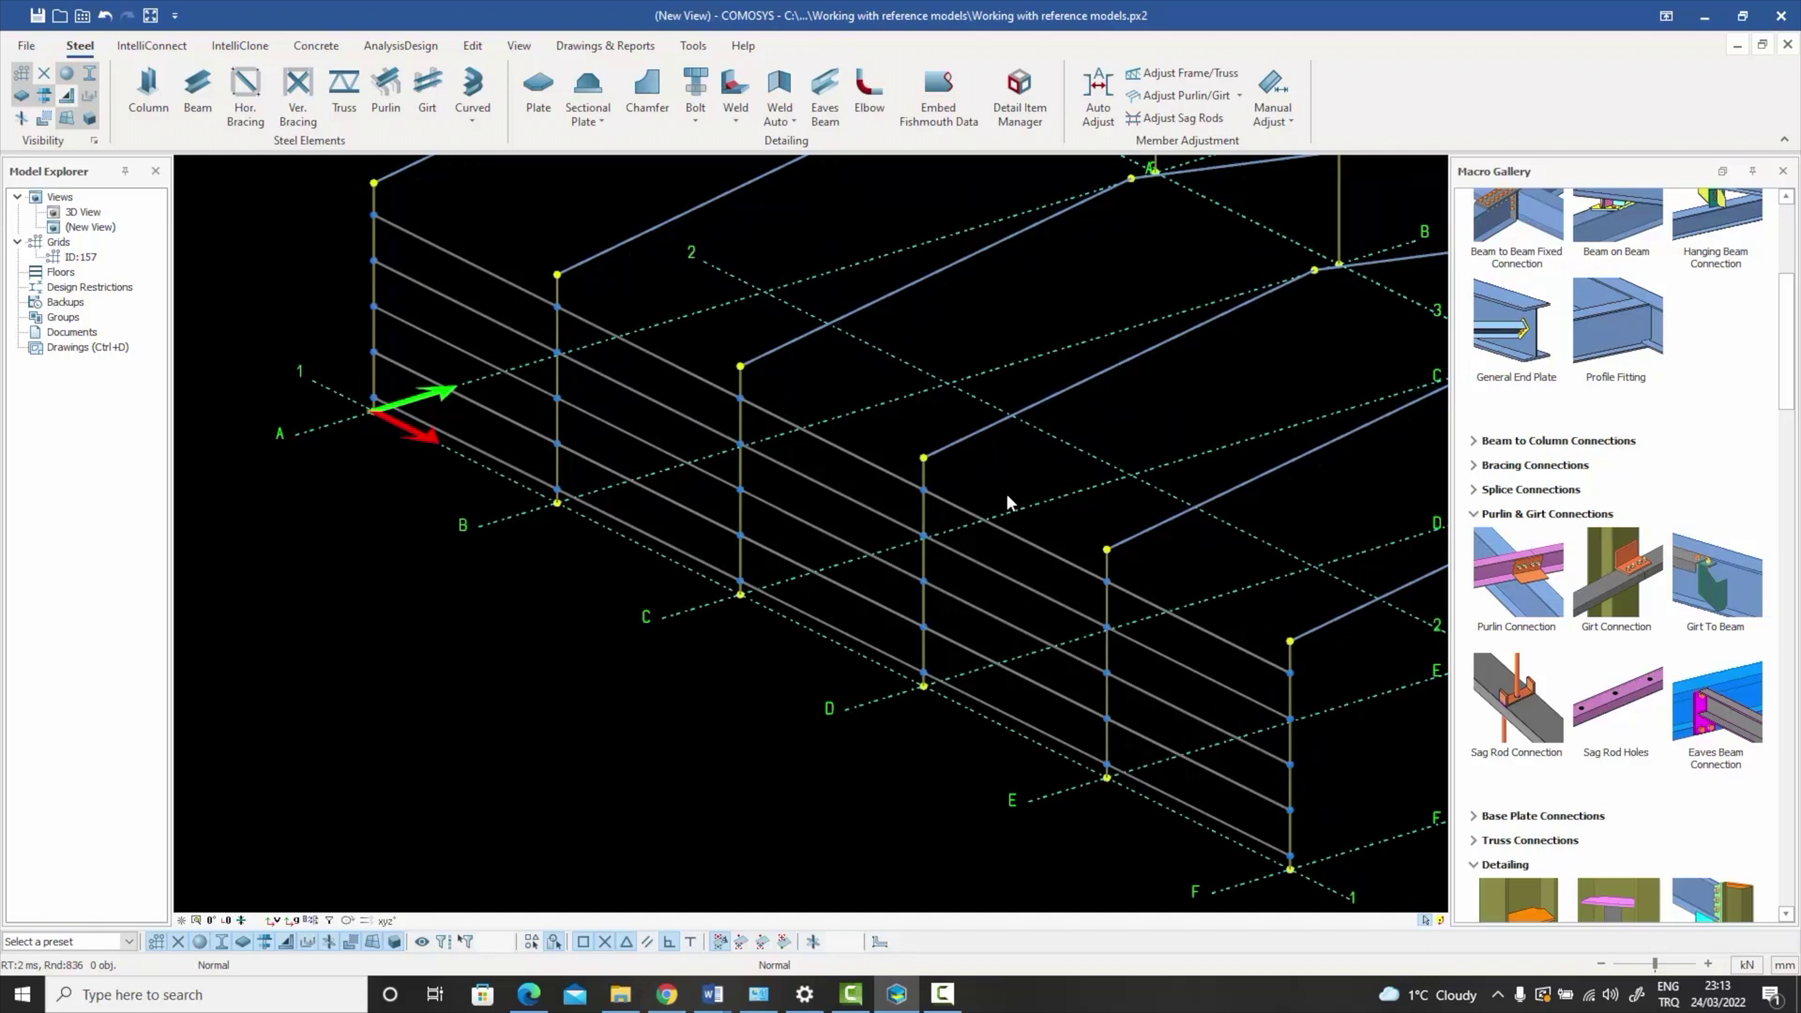
middle_click_drag(1006, 495, 914, 463)
scroll(903, 467, "down", 1)
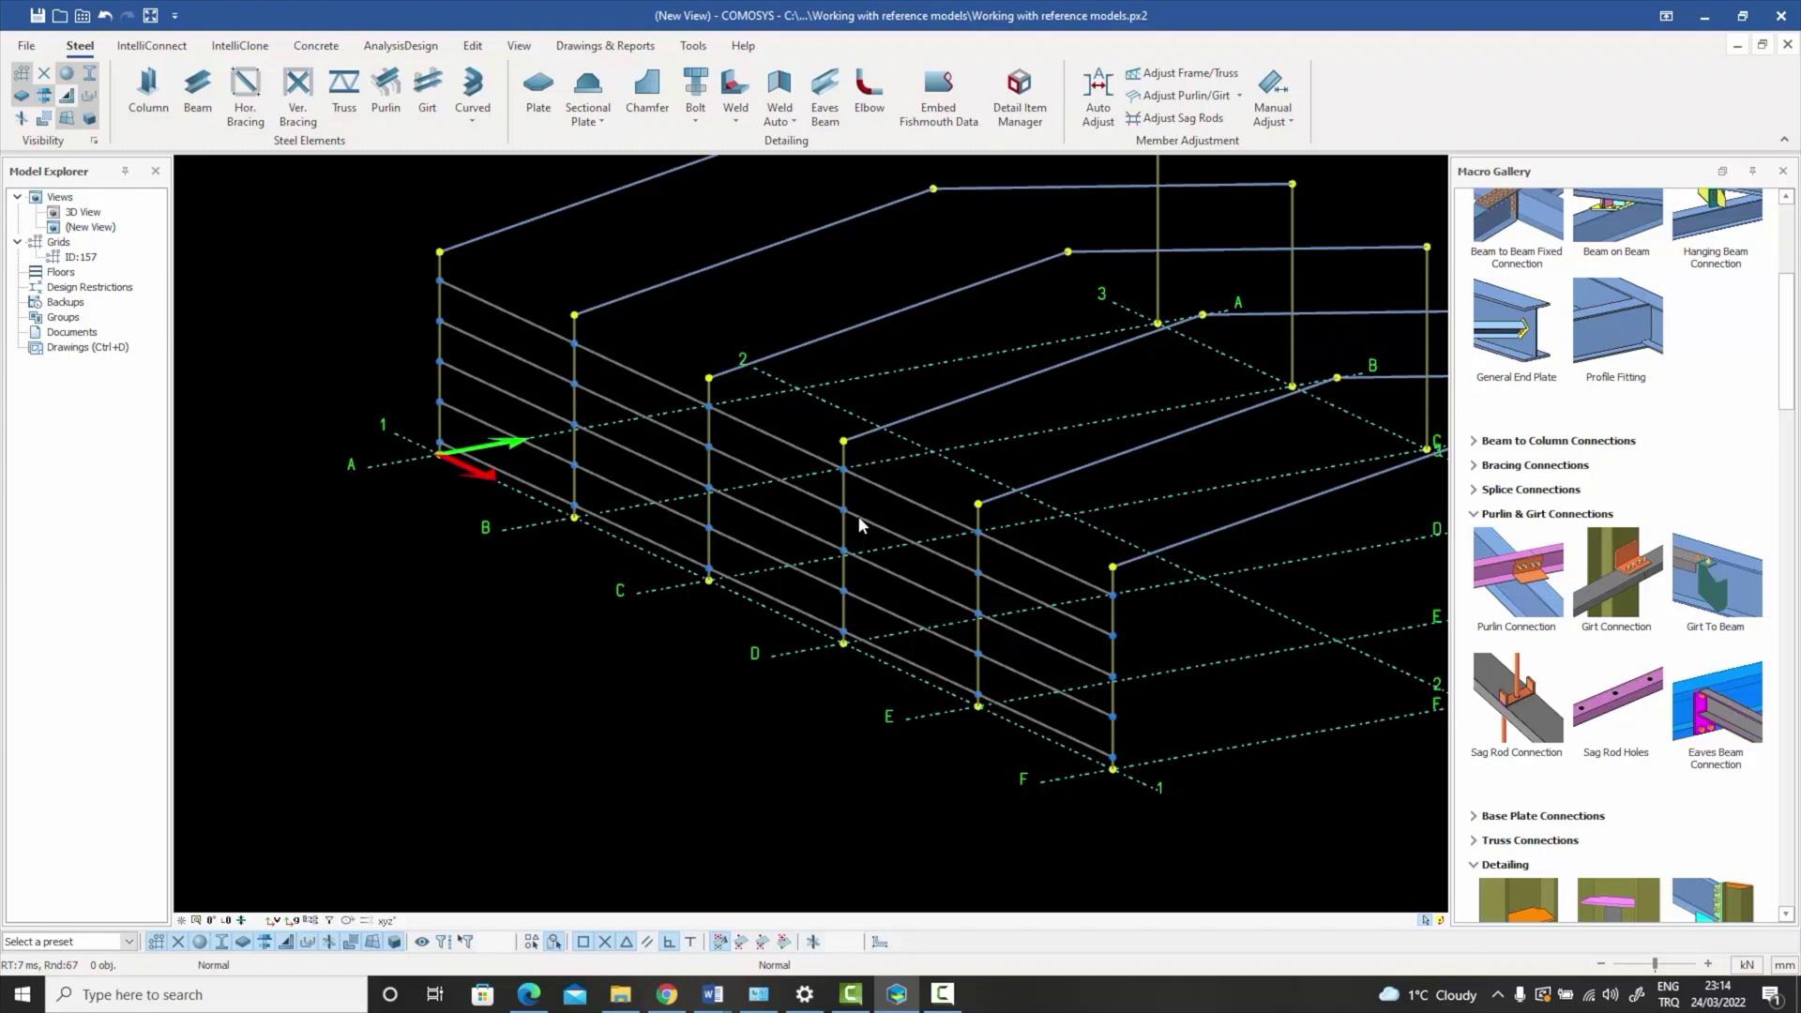
key("ctrl+2")
key("ctrl+3")
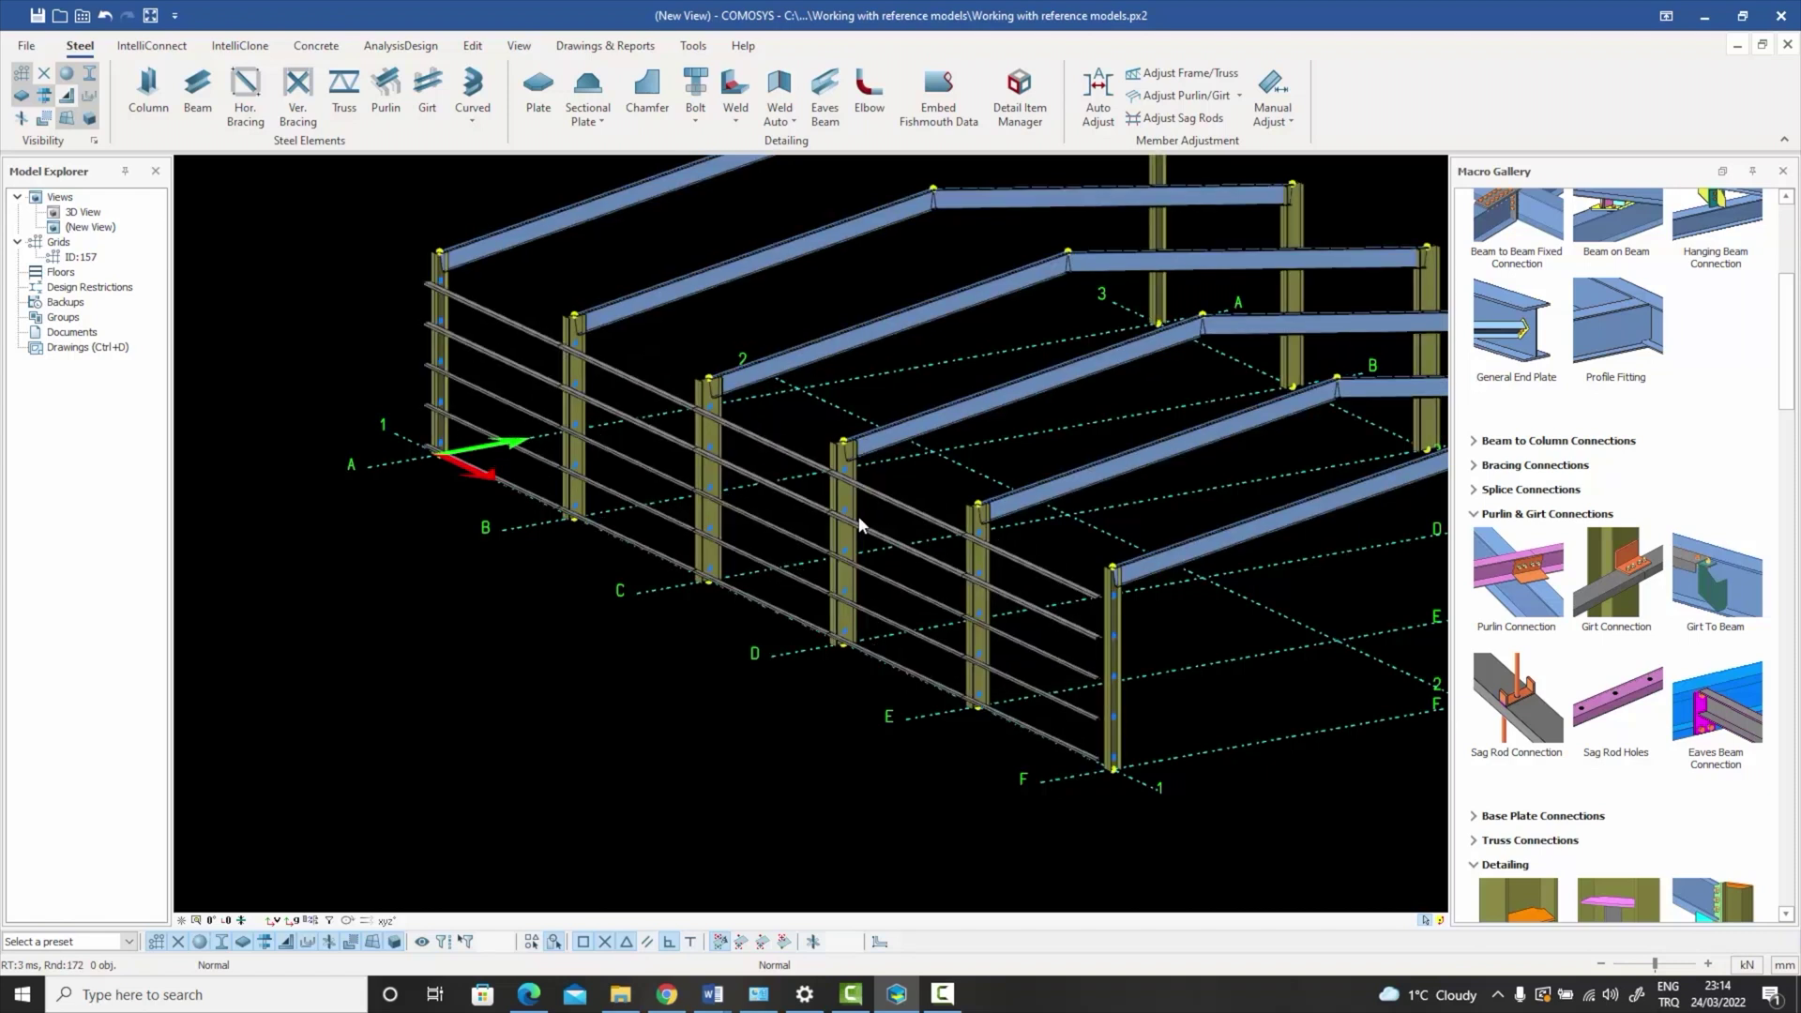